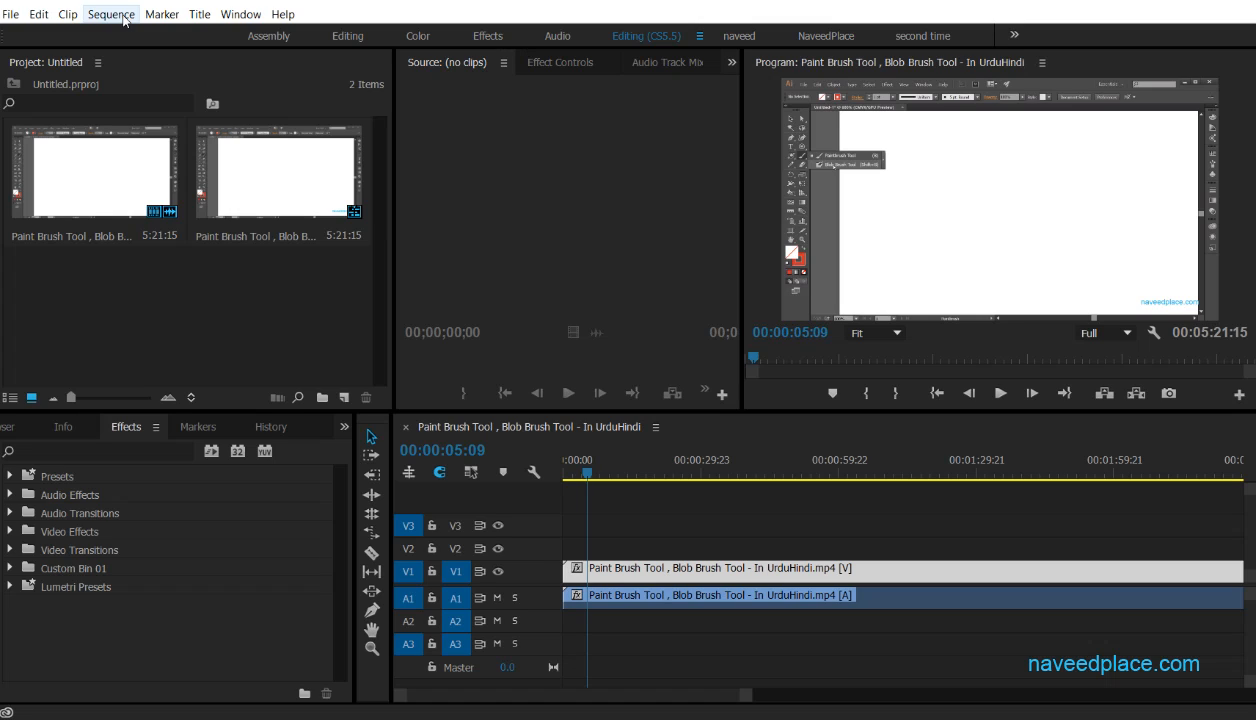
click(111, 14)
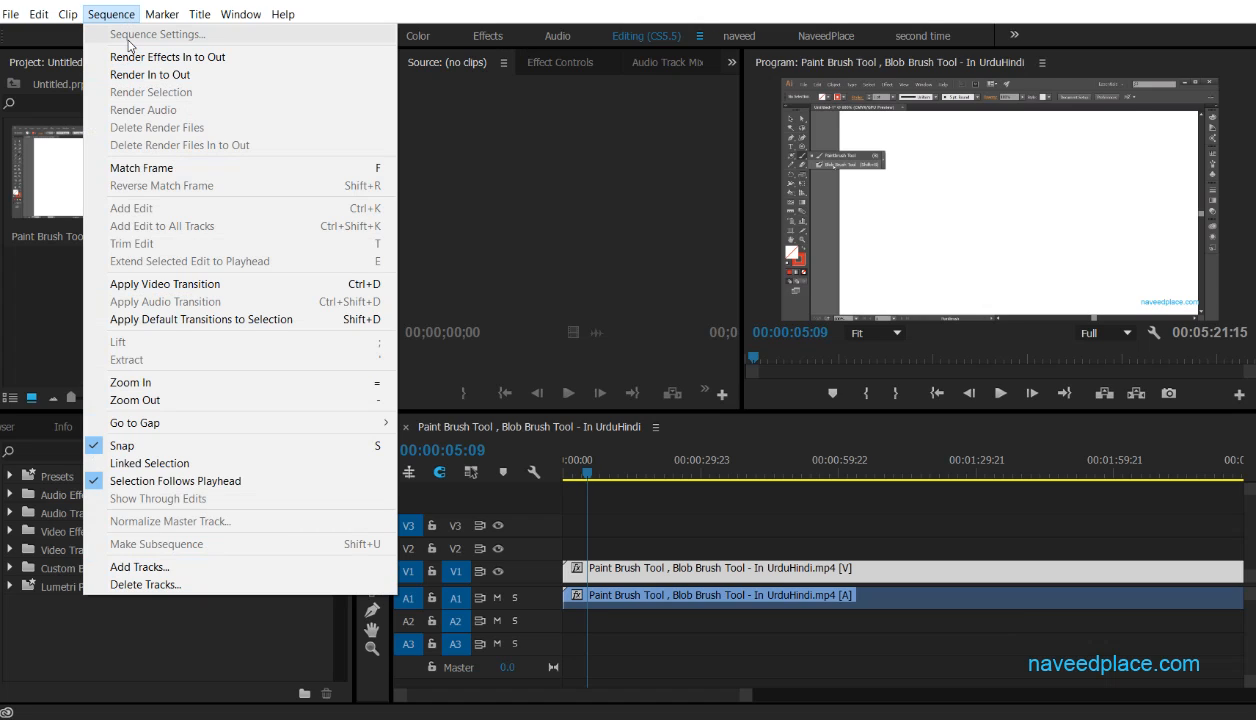
click(745, 704)
drag(745, 702, 1050, 697)
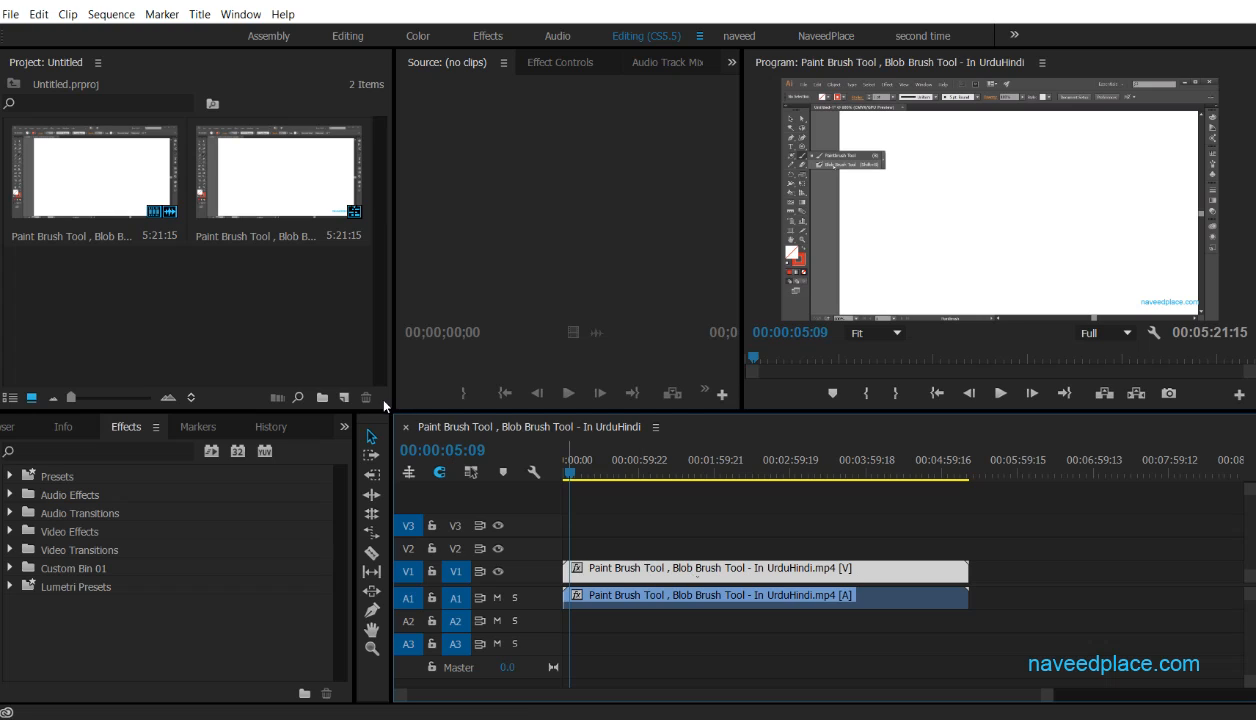
Step: Create a new sequence in the project from the ARRI 1080p 23.976 preset, keeping the name Sequence 01
right_click(211, 295)
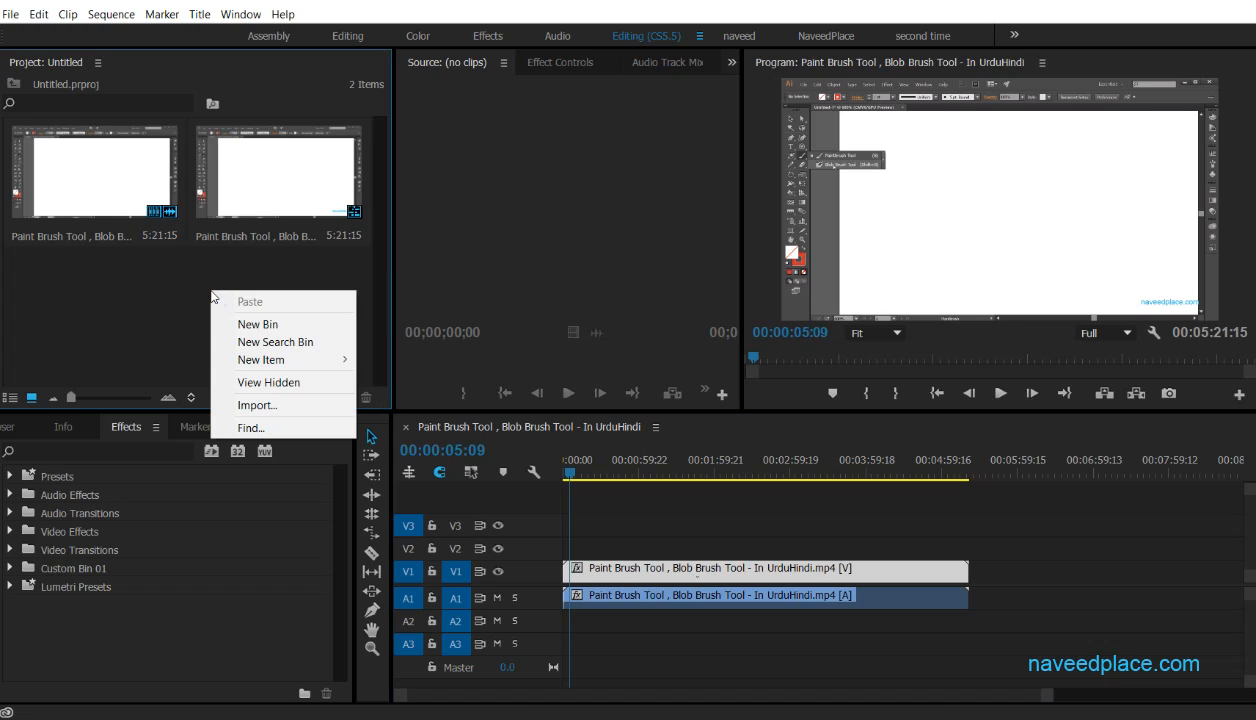
mouse_move(250, 359)
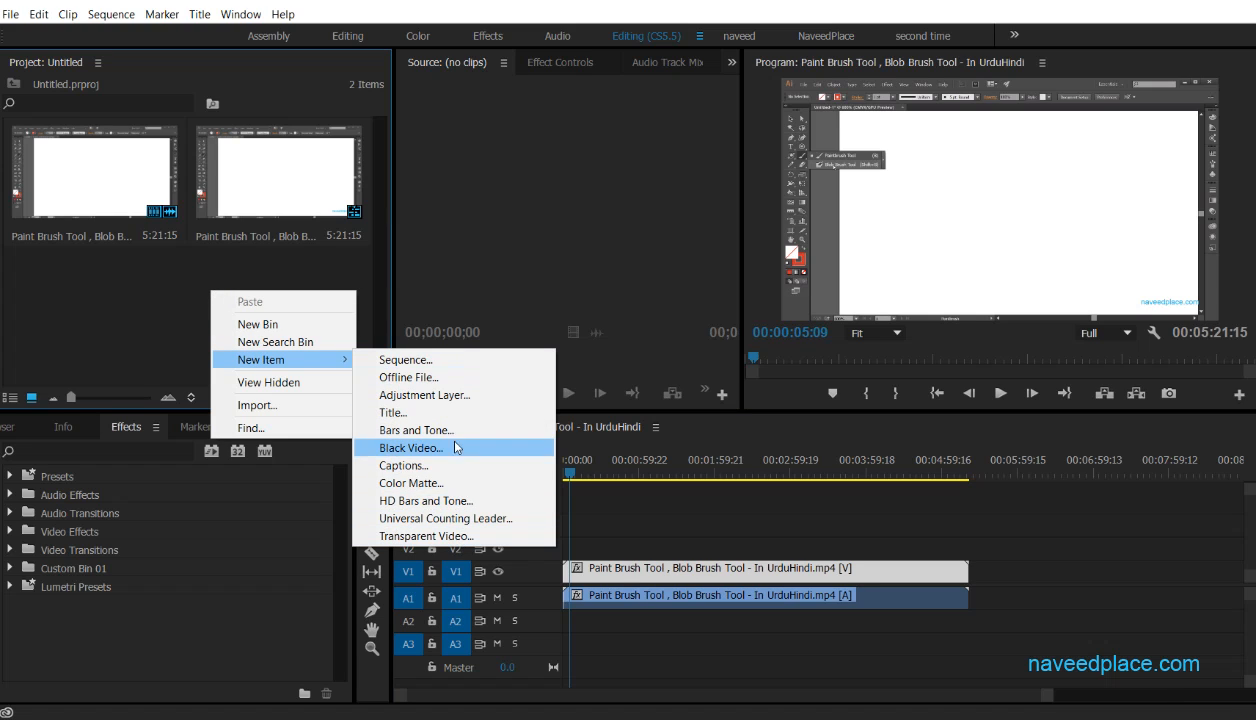
click(424, 361)
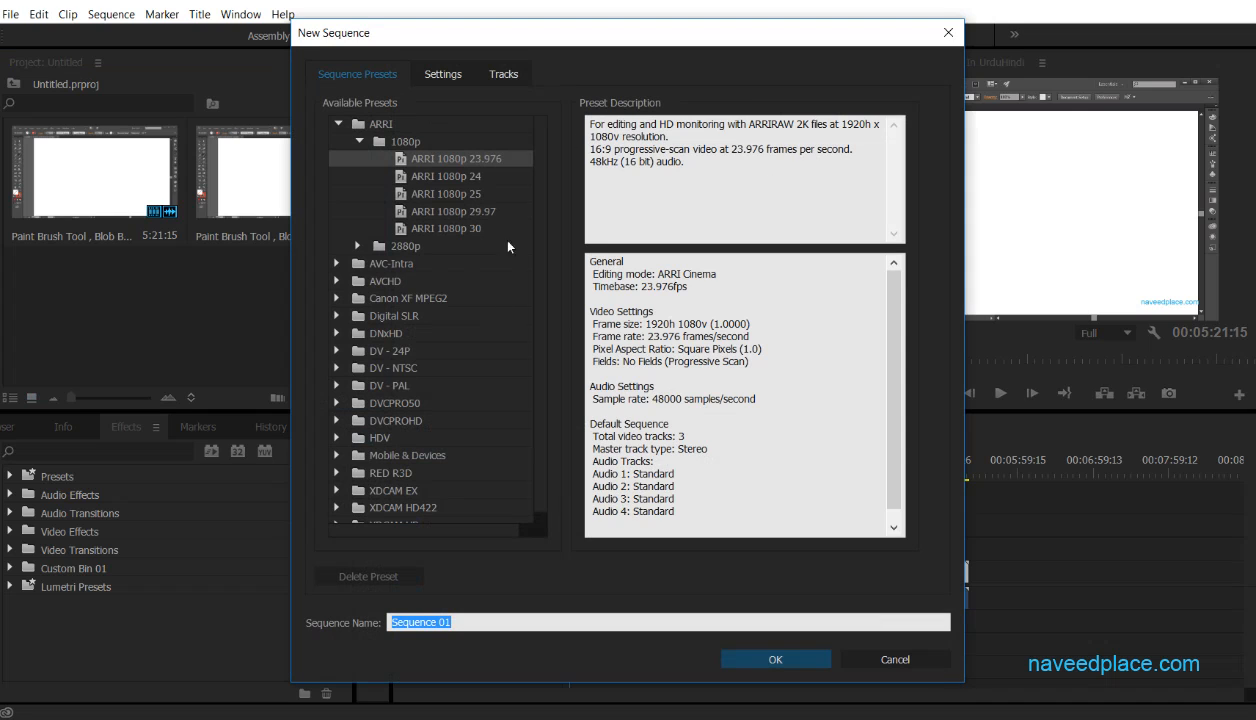
click(772, 657)
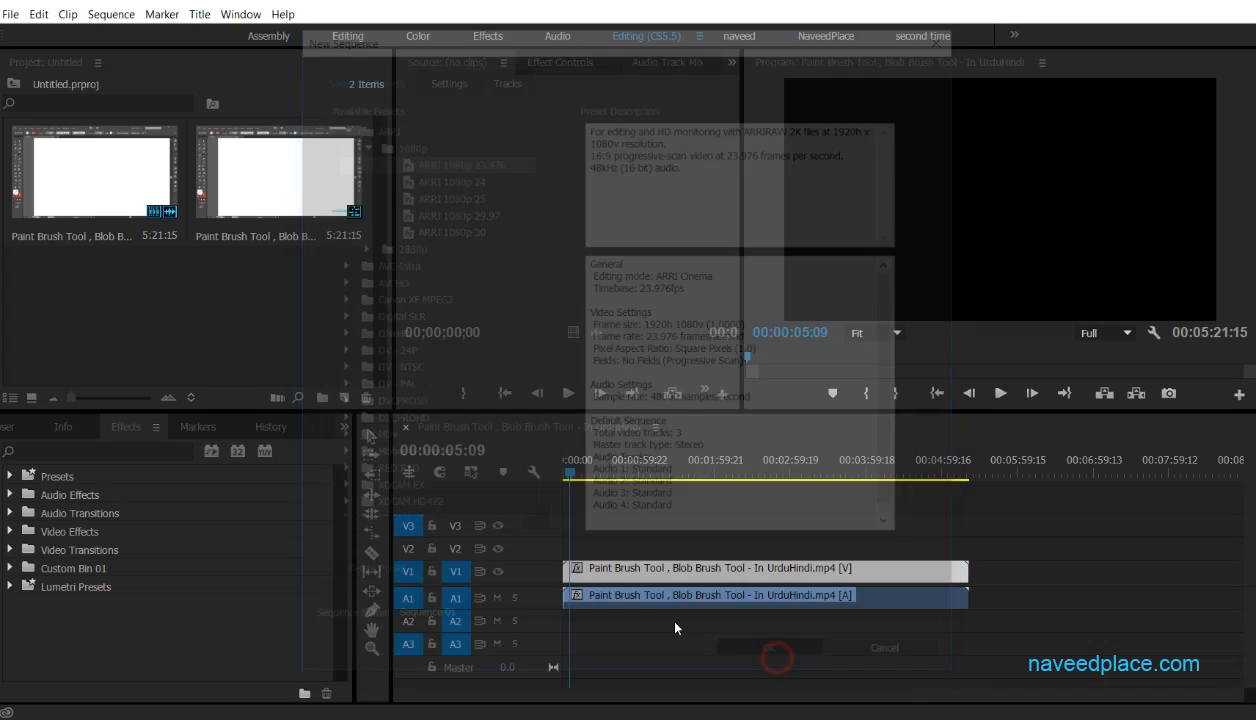
click(617, 558)
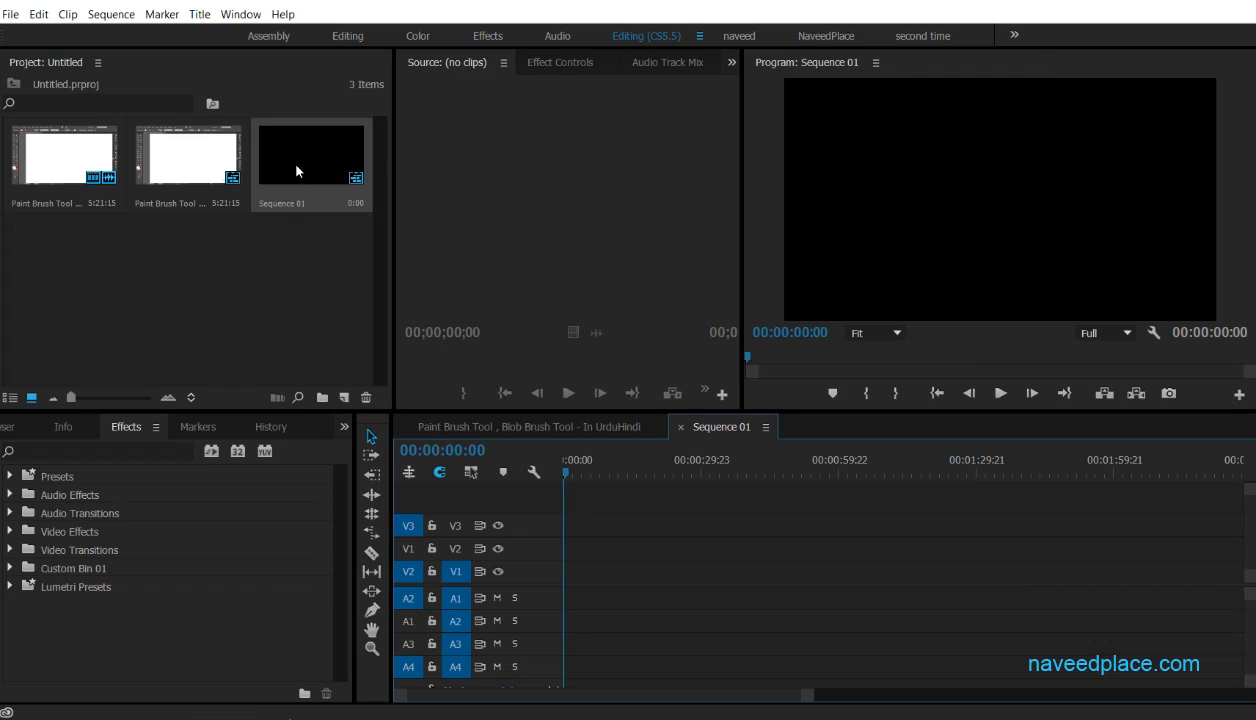
Step: Place the Paint Brush Tool clip at the start of V3 and A3 in Sequence 01, keeping the existing sequence settings
drag(80, 168, 650, 625)
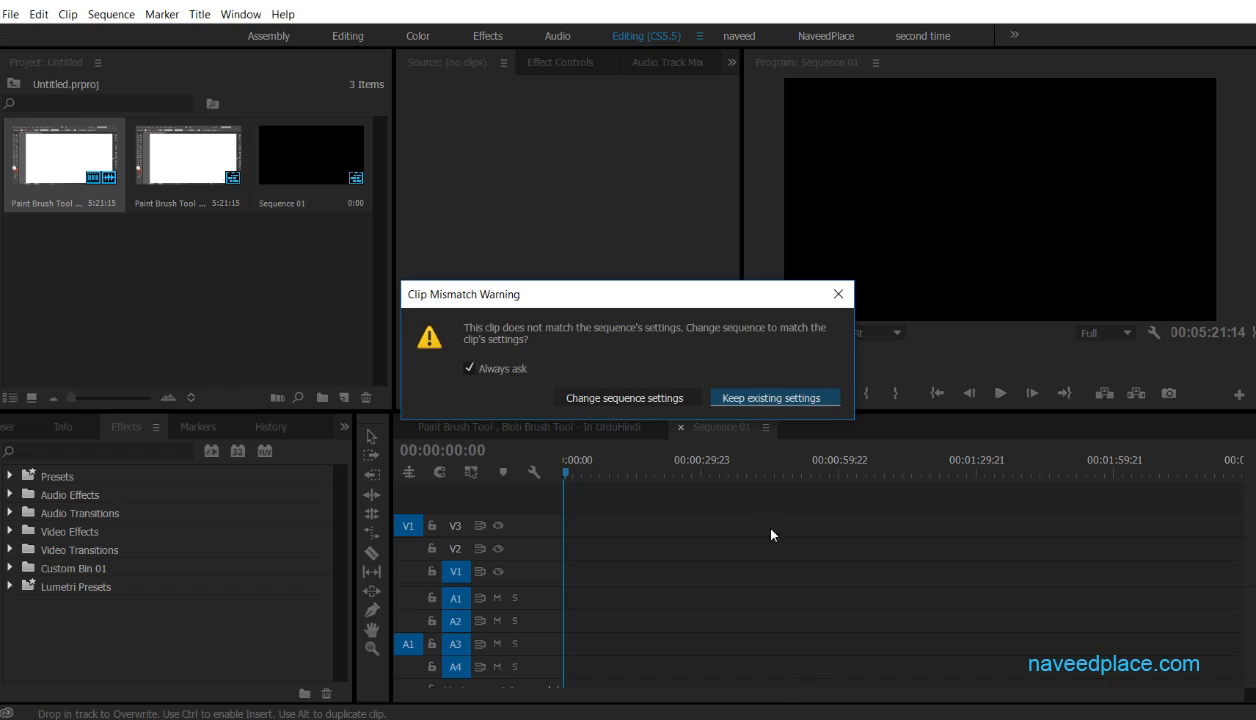
click(741, 402)
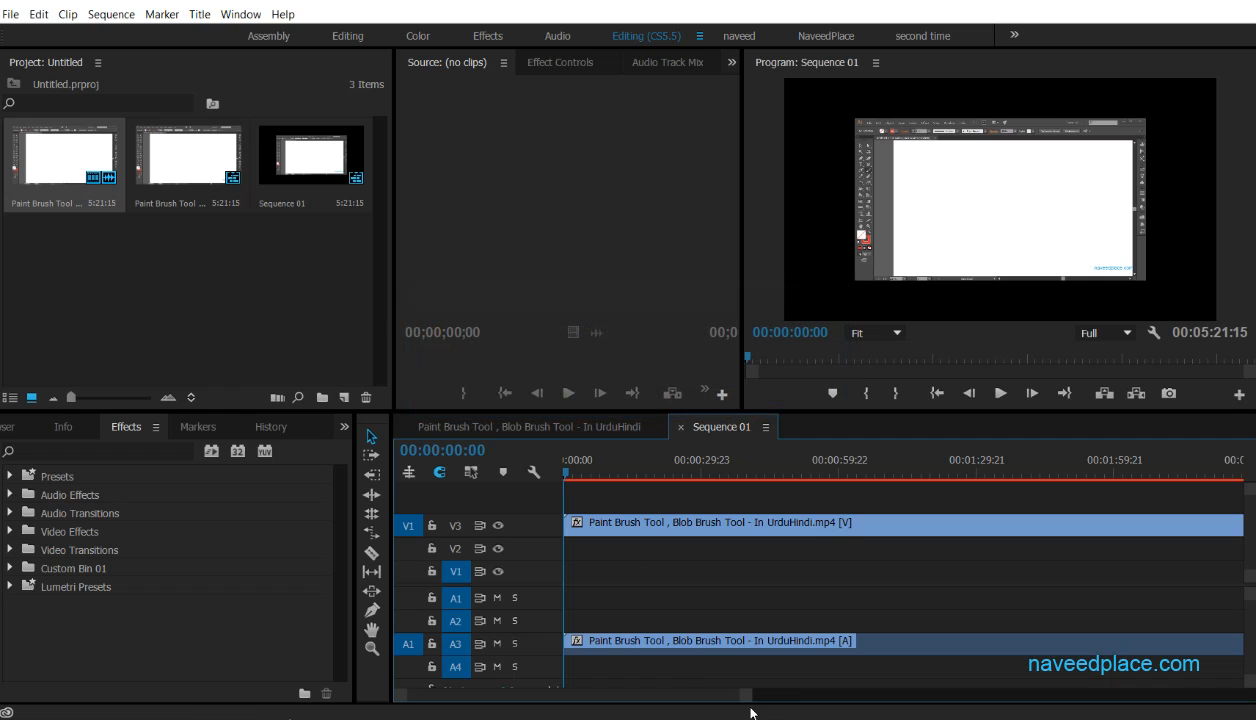
click(756, 694)
drag(838, 695, 1000, 698)
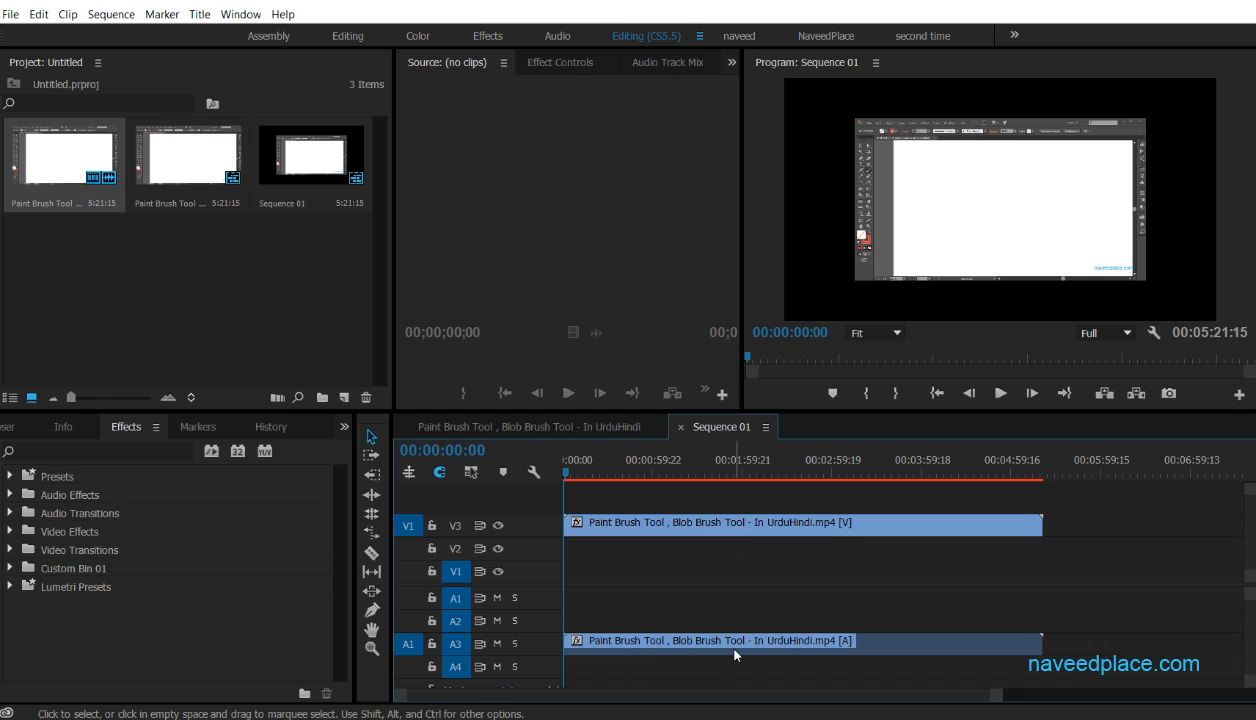
Step: Turn on linked selection and select the clip's video and audio together in the timeline
click(716, 524)
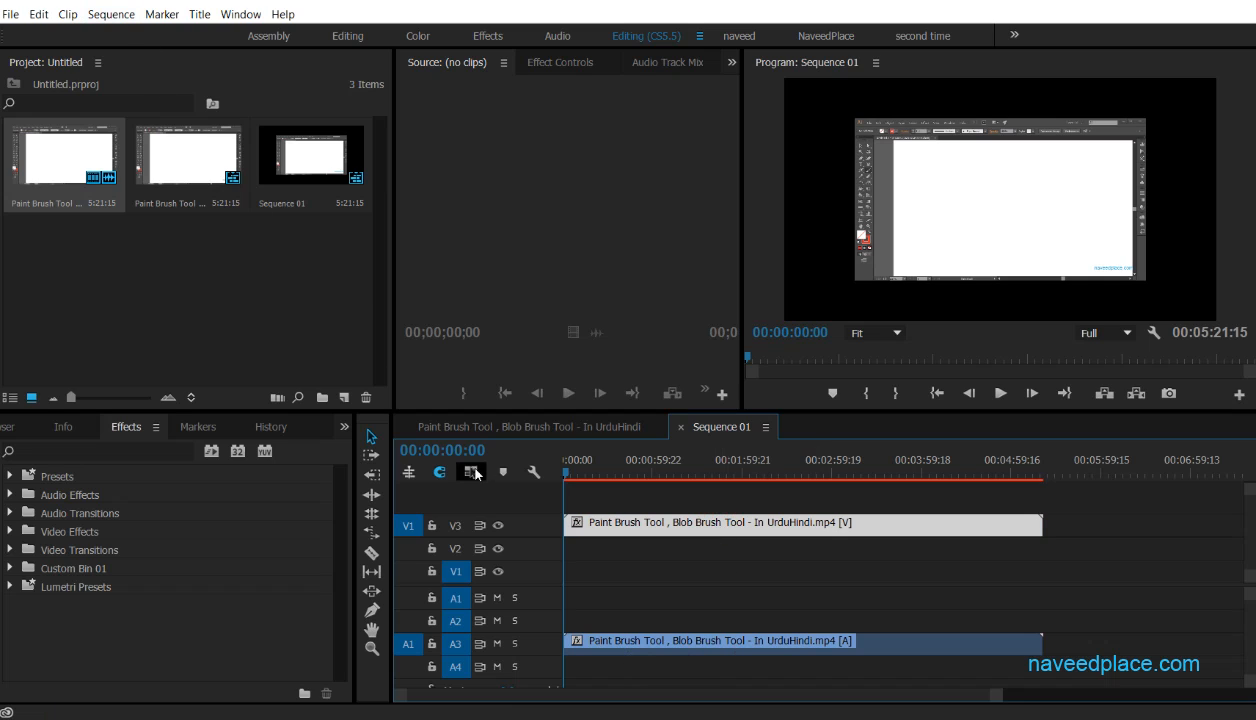
click(728, 637)
click(662, 519)
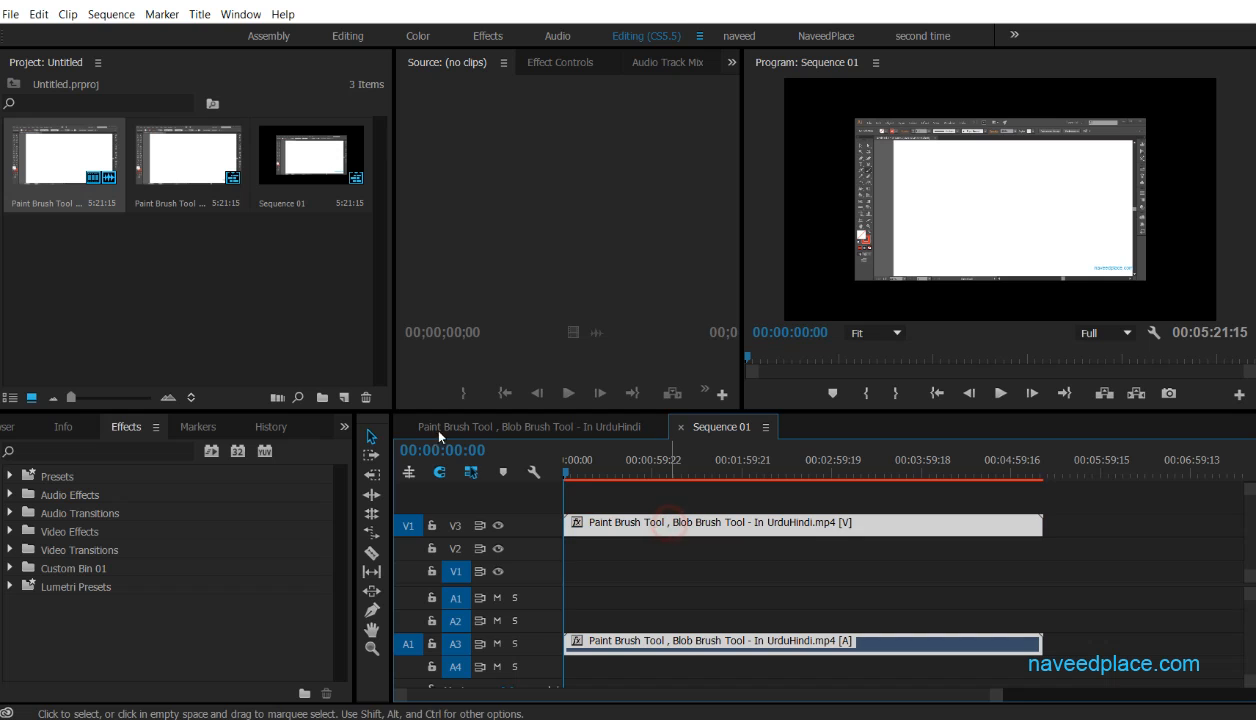
Step: Examine the settings of Sequence 01, including editing mode, timebase and frame size, and leave without changing them
click(110, 15)
click(110, 33)
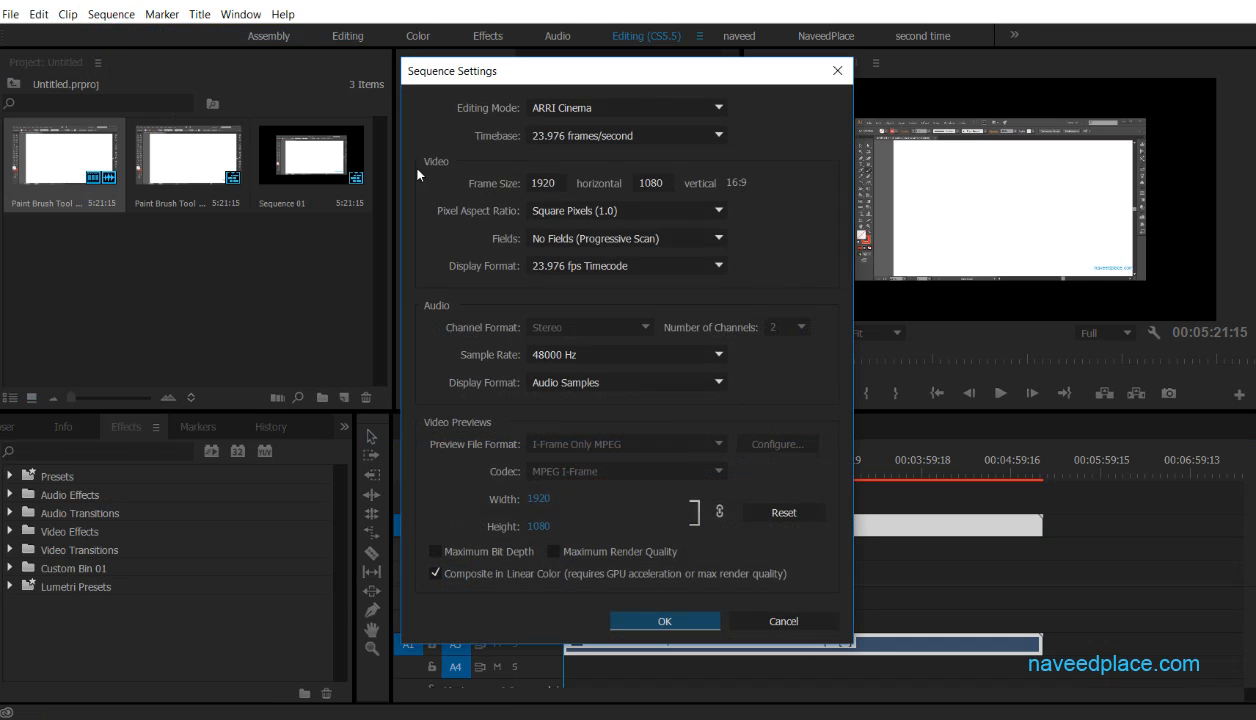
drag(538, 72, 248, 49)
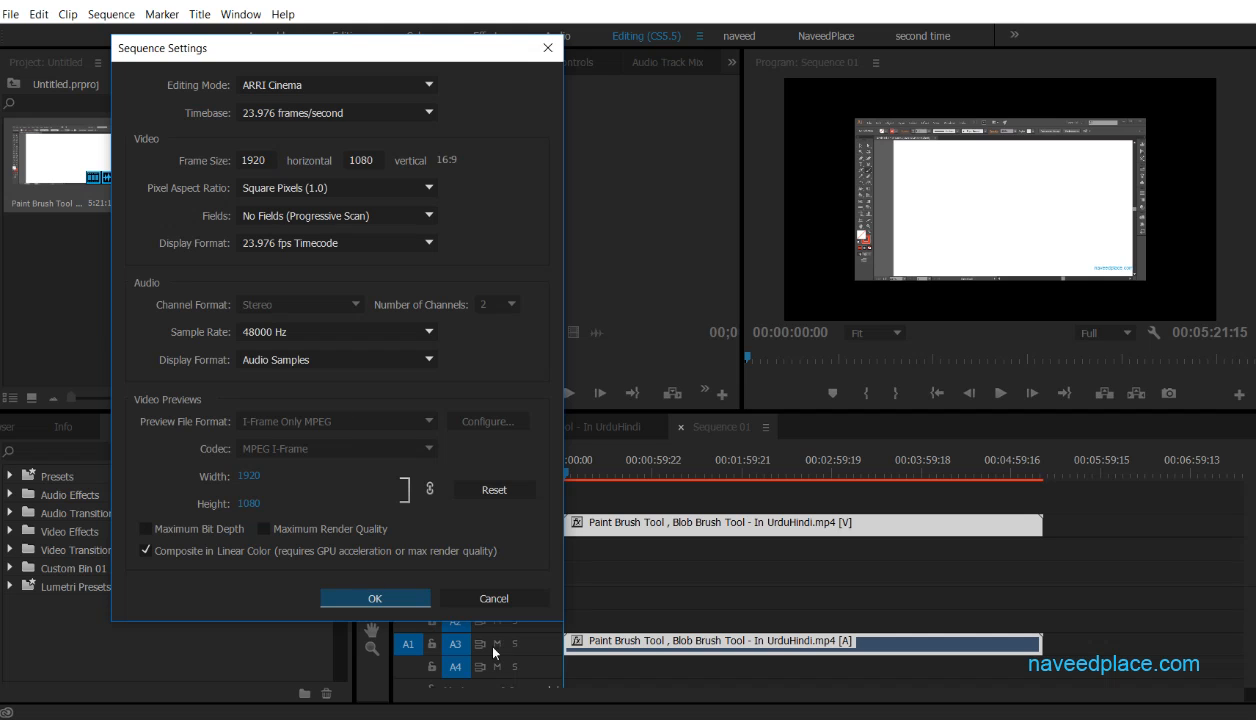
click(500, 598)
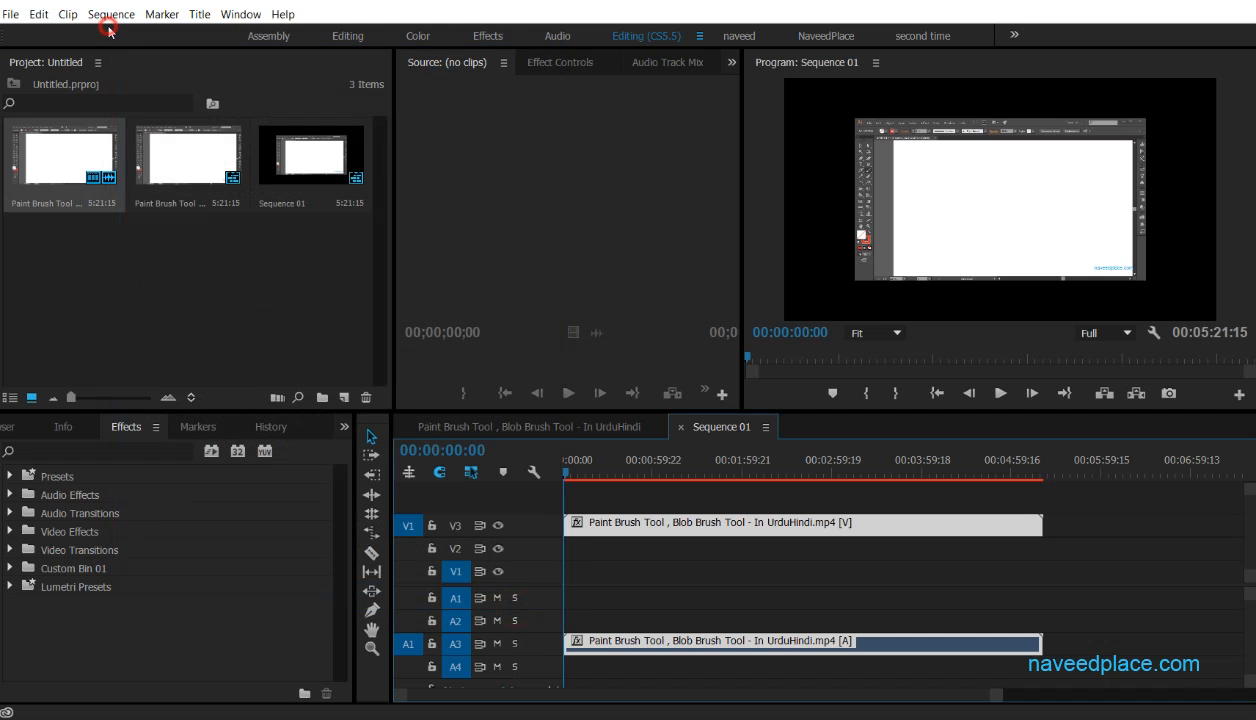
Step: Move the playhead to 00:00:03:02 near the clip's start and make the timeline area slightly taller
click(110, 15)
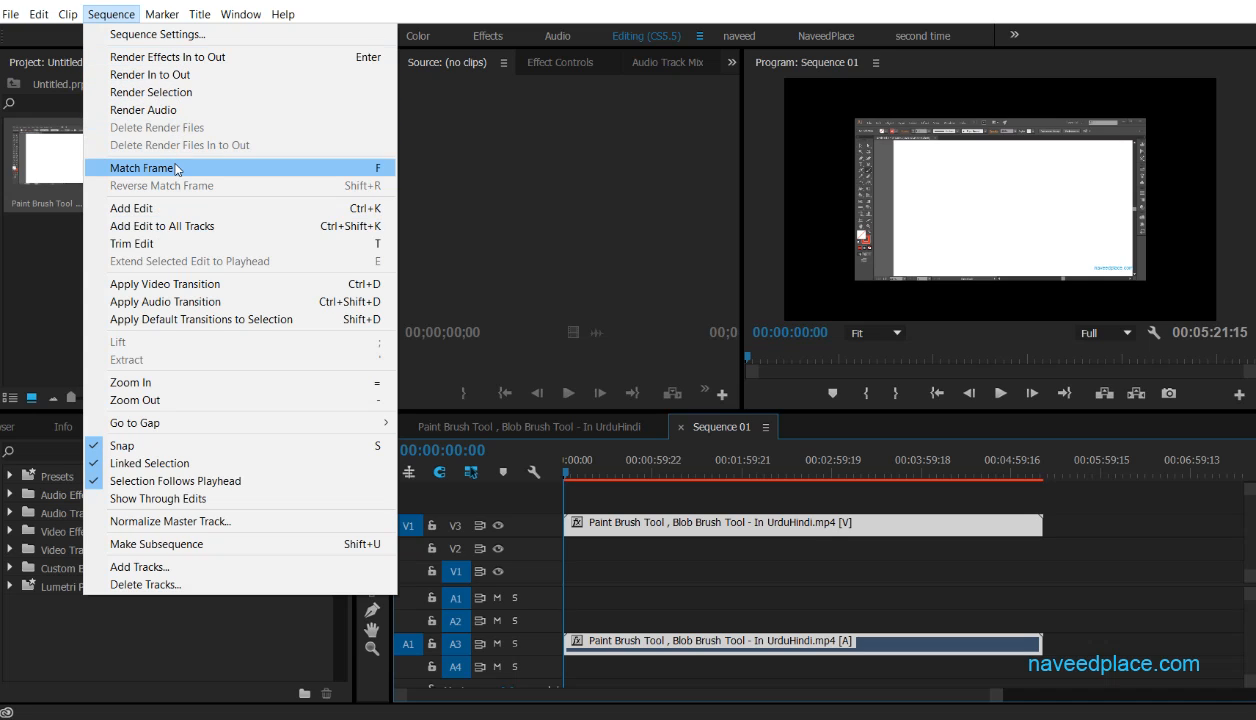
click(688, 474)
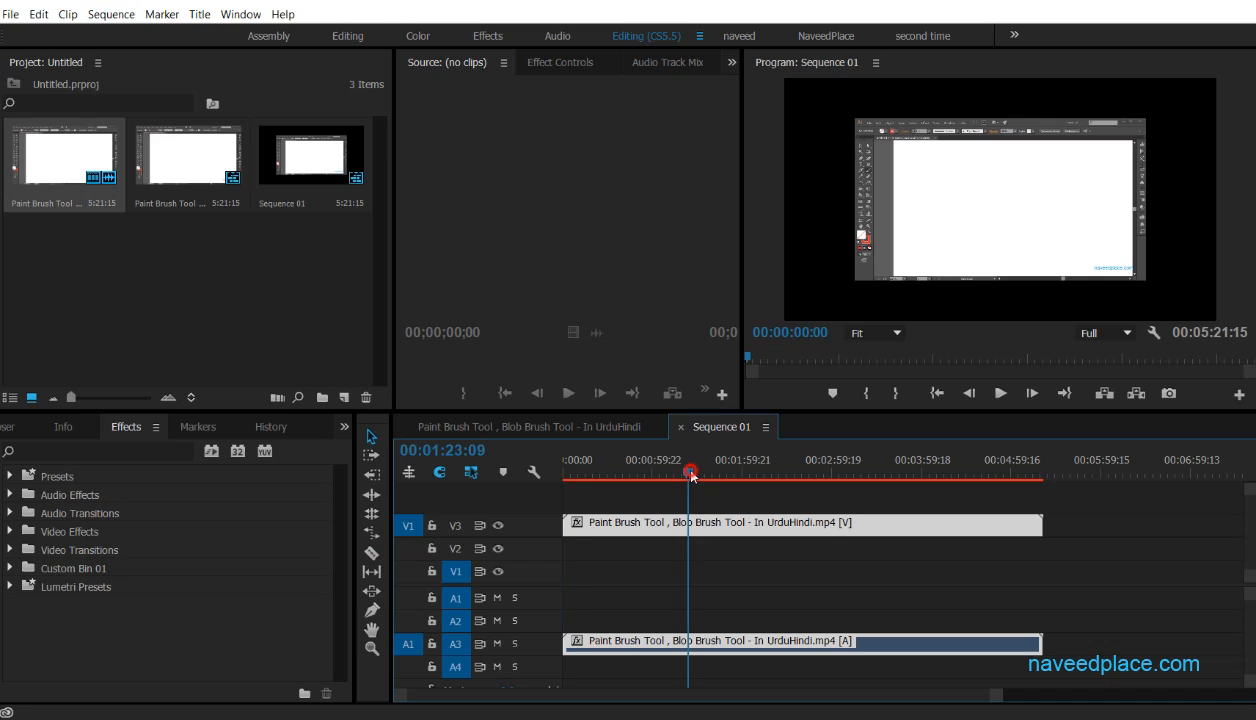
click(603, 470)
click(588, 468)
drag(590, 472, 570, 474)
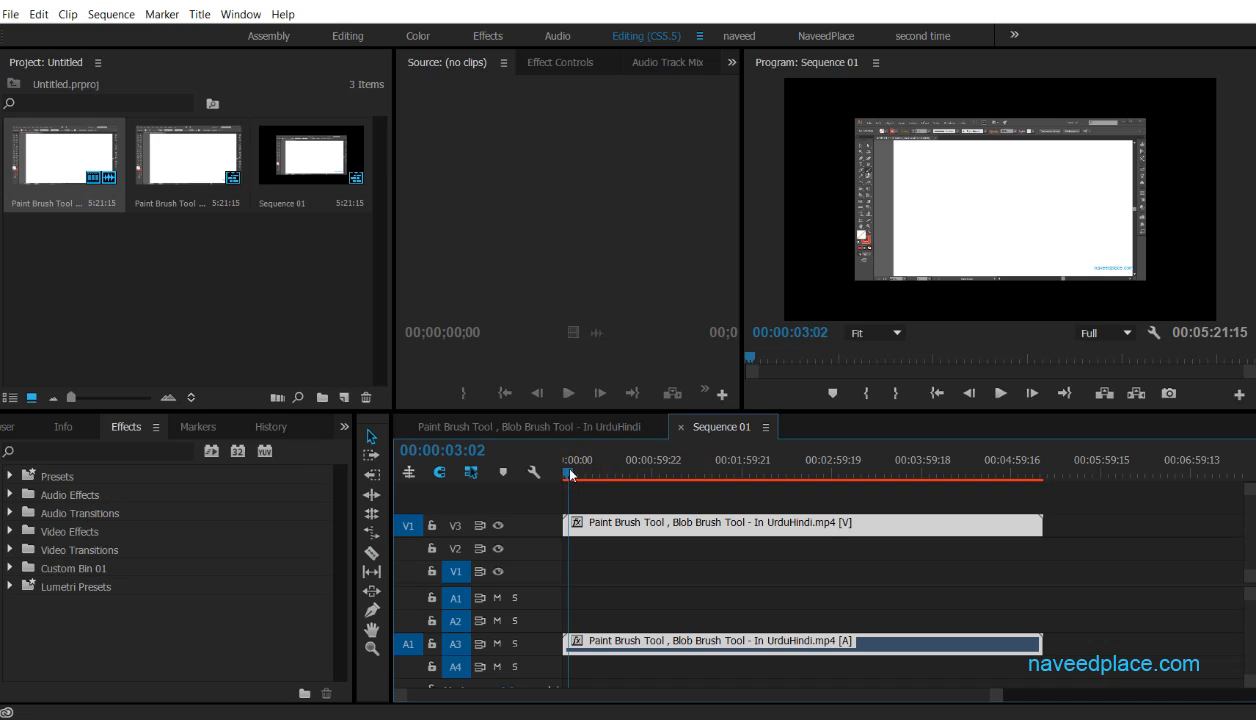
key(ctrl+s)
mouse_move(708, 410)
mouse_down()
mouse_move(708, 354)
mouse_move(708, 394)
mouse_up()
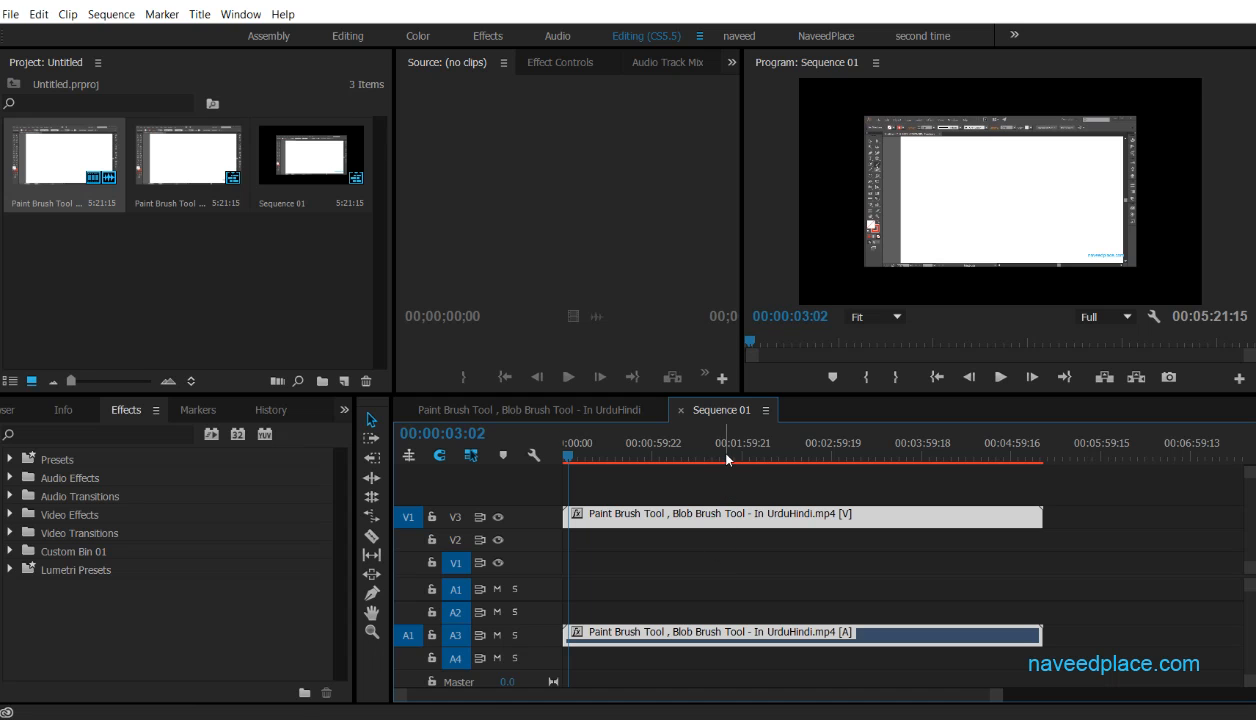
click(119, 17)
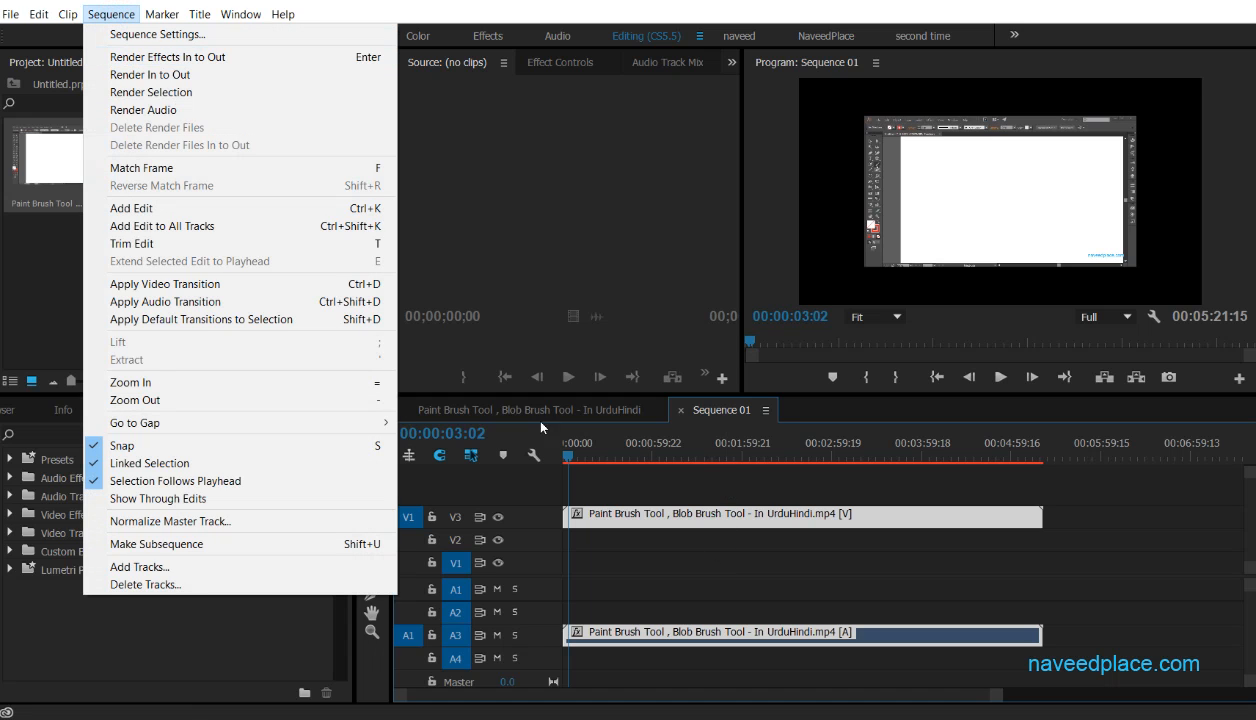
click(627, 445)
click(866, 377)
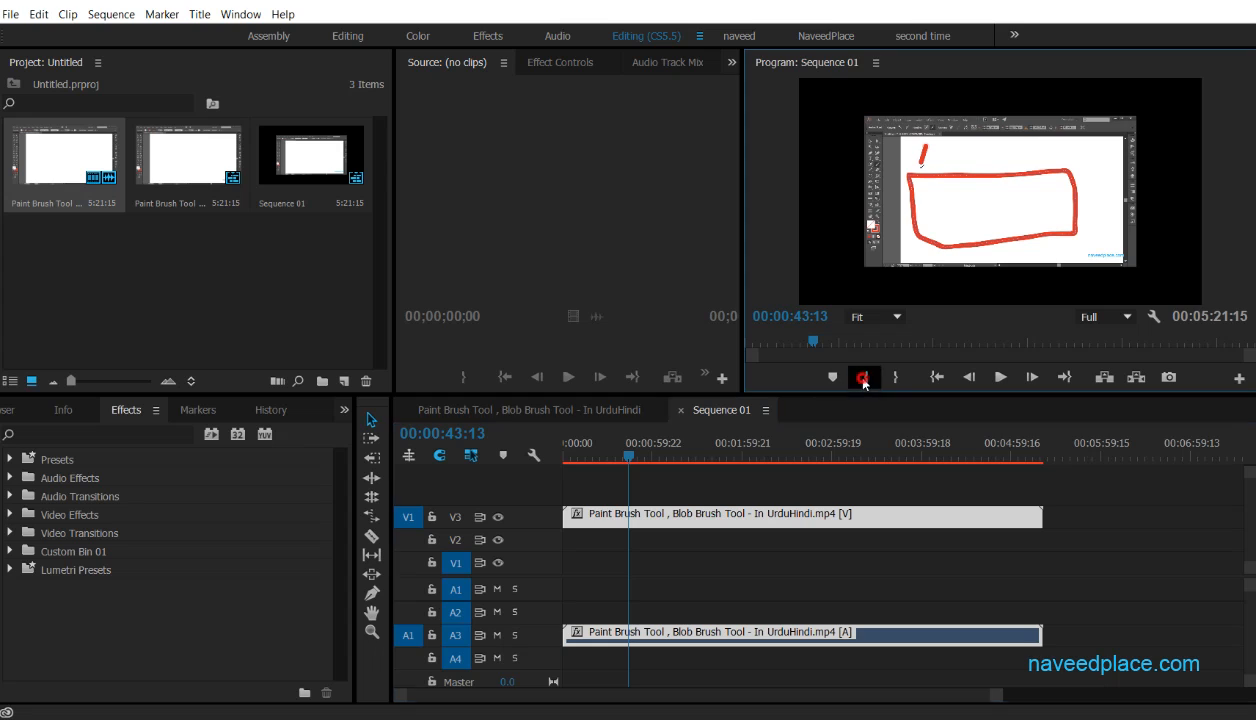
click(853, 445)
click(866, 377)
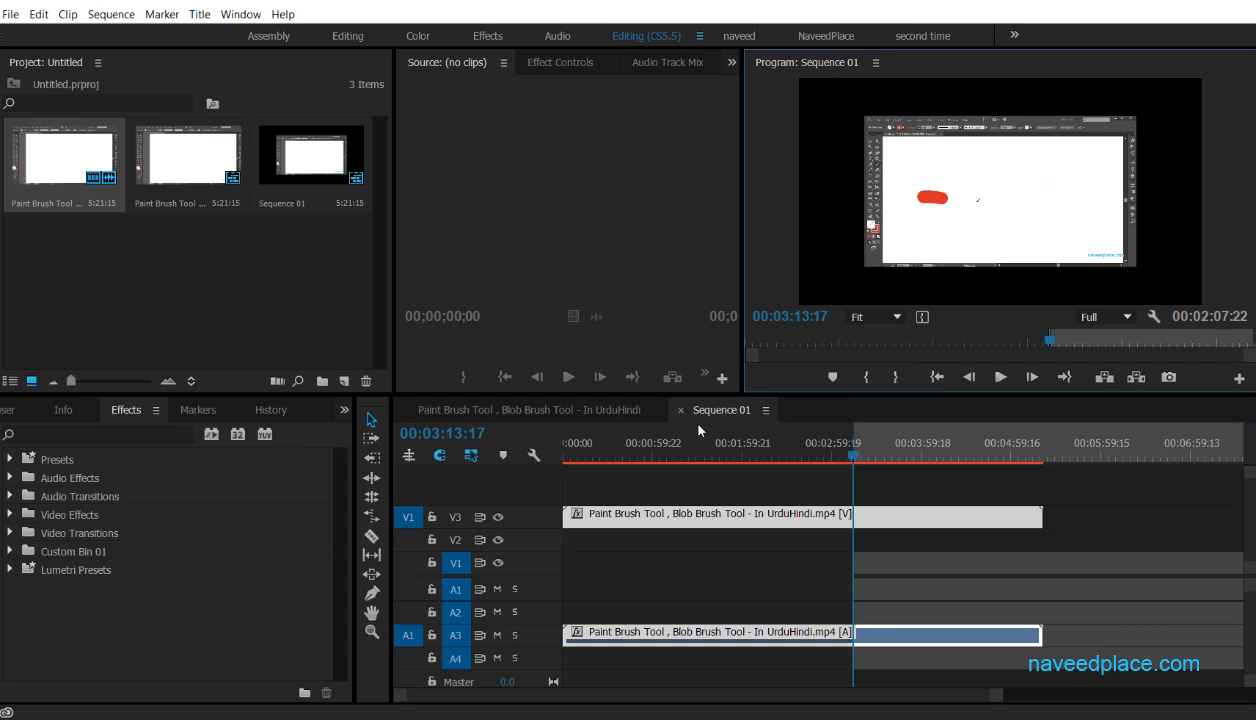
click(670, 445)
click(884, 377)
Step: Mark the In point at 00:01:06:05 and the Out point at 00:03:05:18 in Sequence 01
click(662, 445)
click(866, 377)
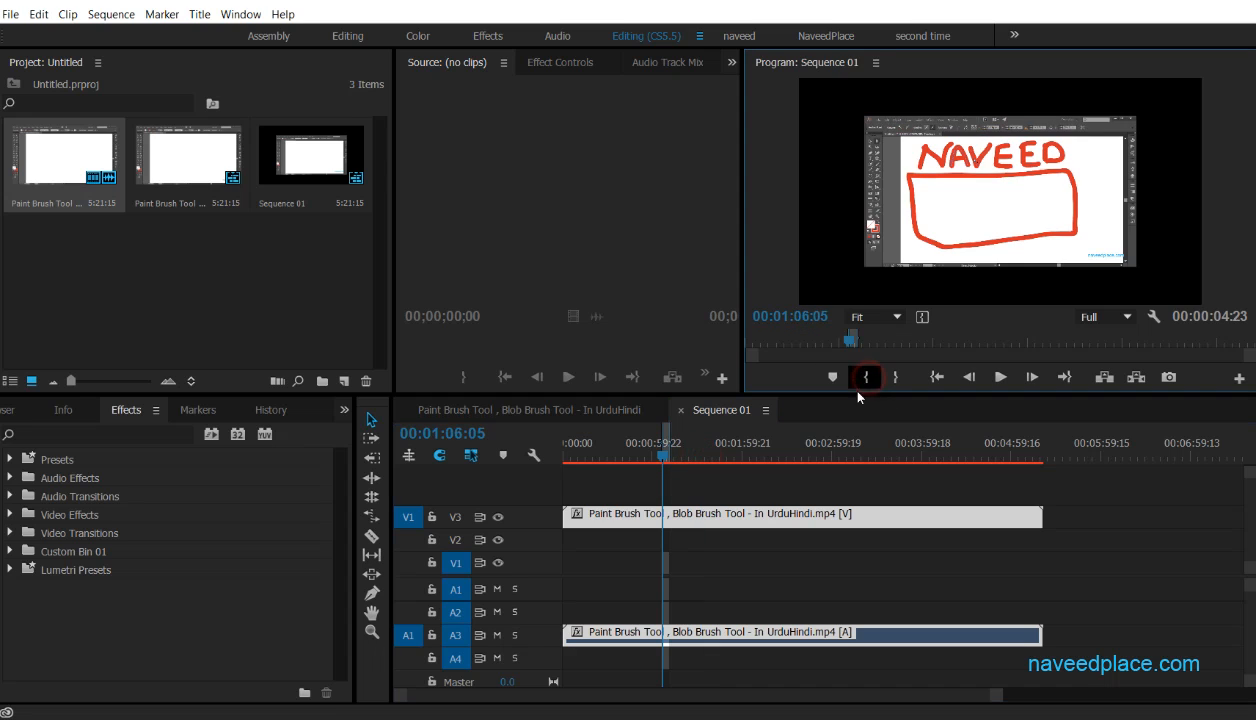
click(841, 456)
click(895, 377)
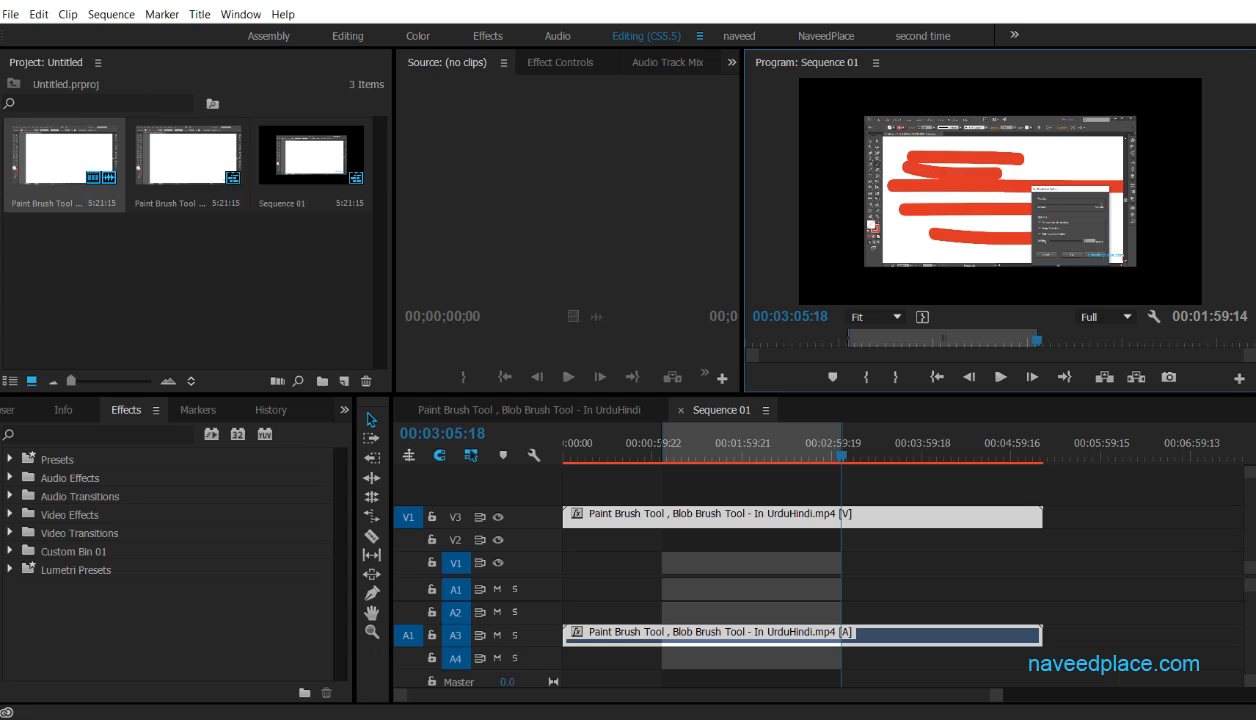
click(106, 20)
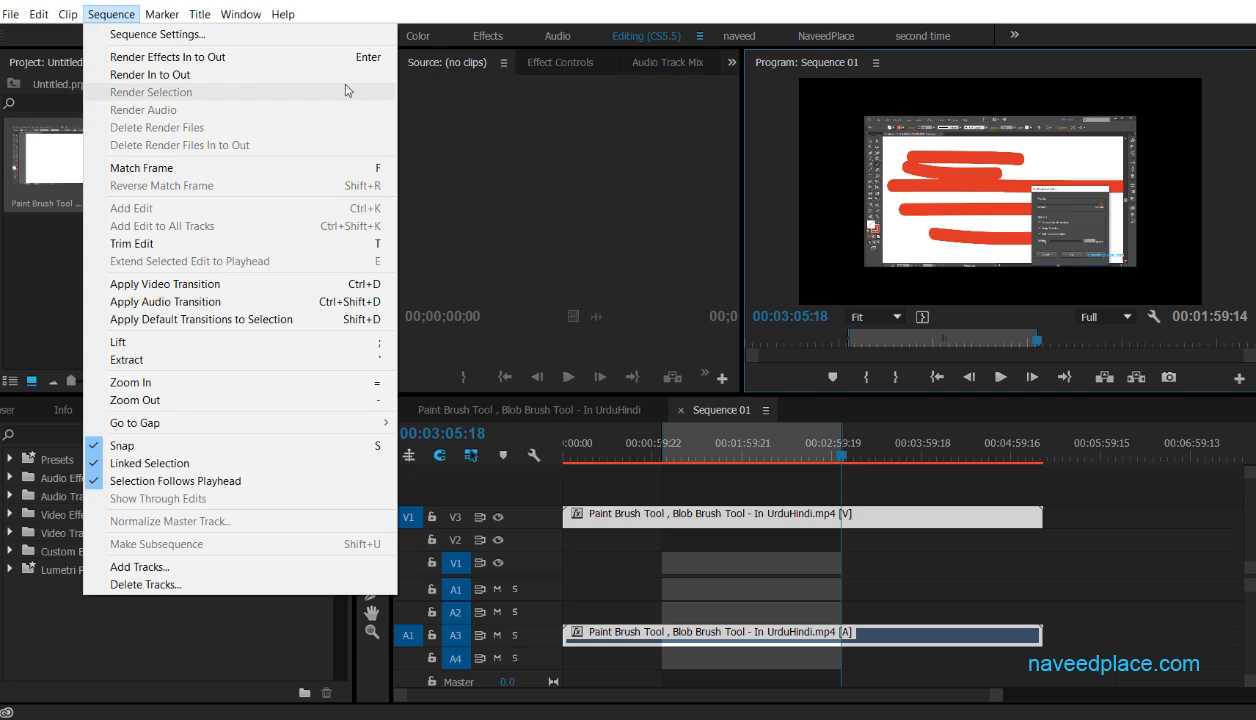
click(695, 480)
mouse_move(640, 452)
mouse_down()
mouse_move(616, 452)
mouse_move(636, 452)
mouse_up()
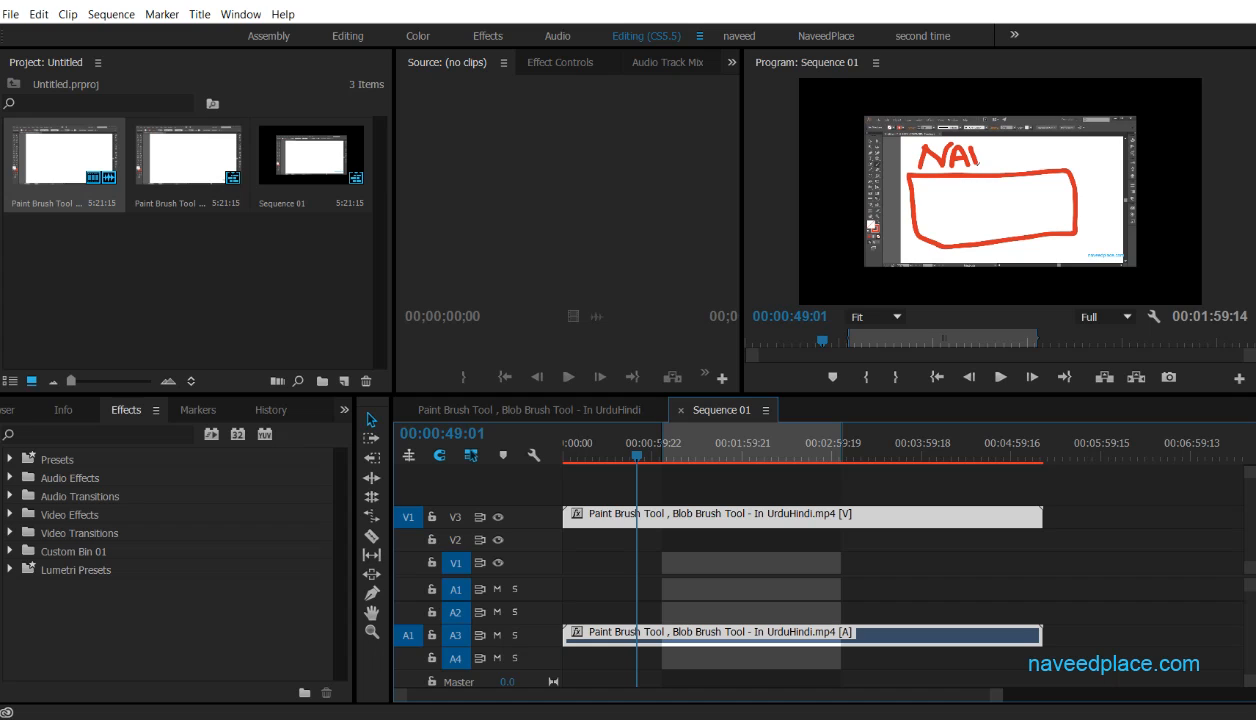
Step: Apply the Auto Contrast video effect to the clip on V3 and return the playhead to the sequence start
click(12, 513)
click(23, 531)
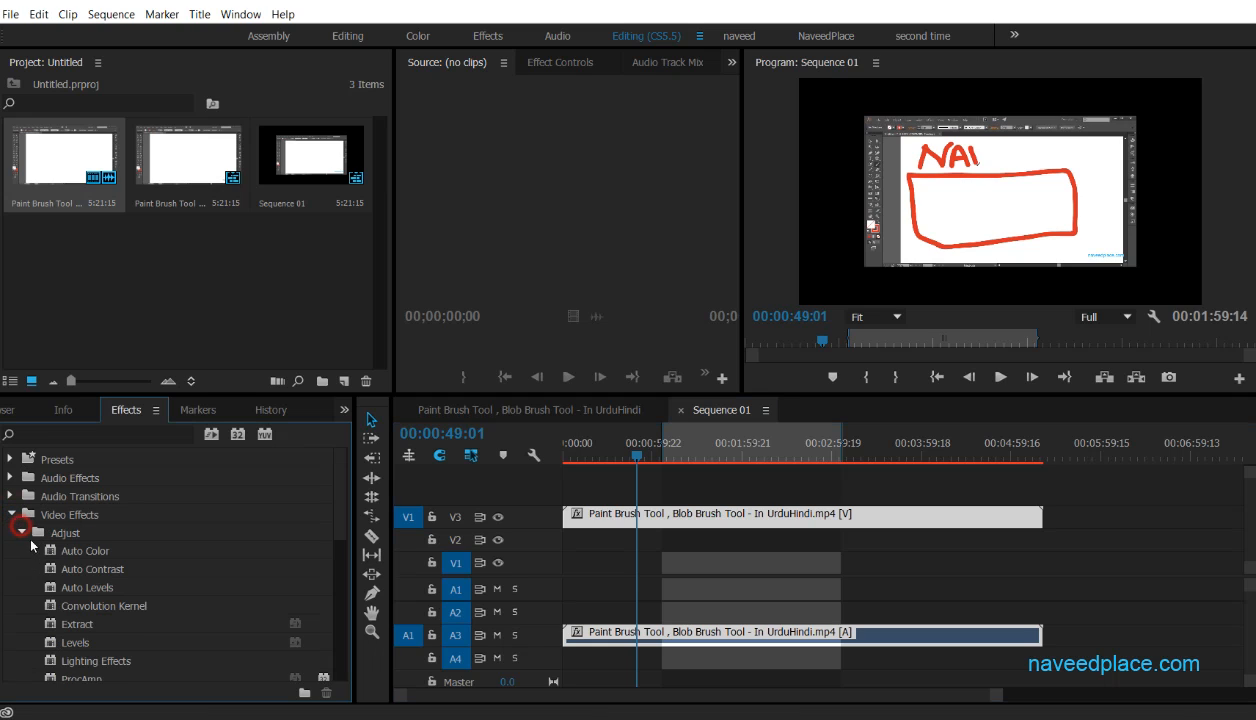
drag(44, 563, 575, 517)
click(636, 463)
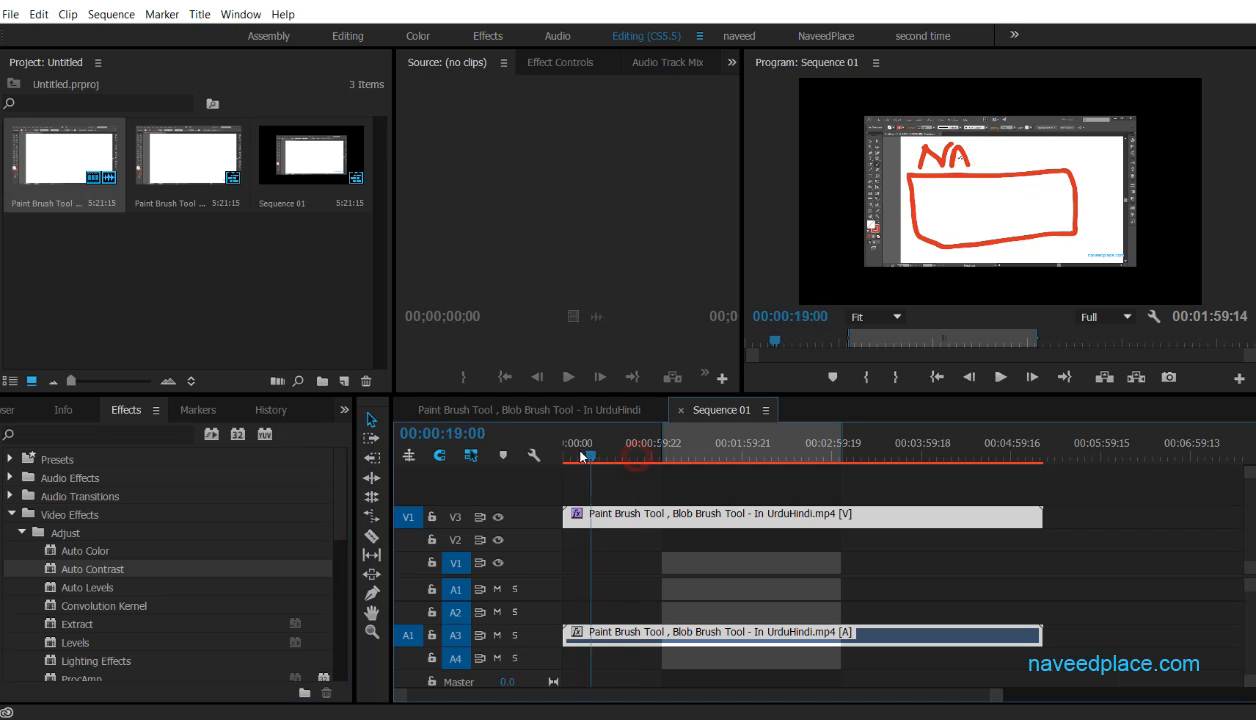
key(Home)
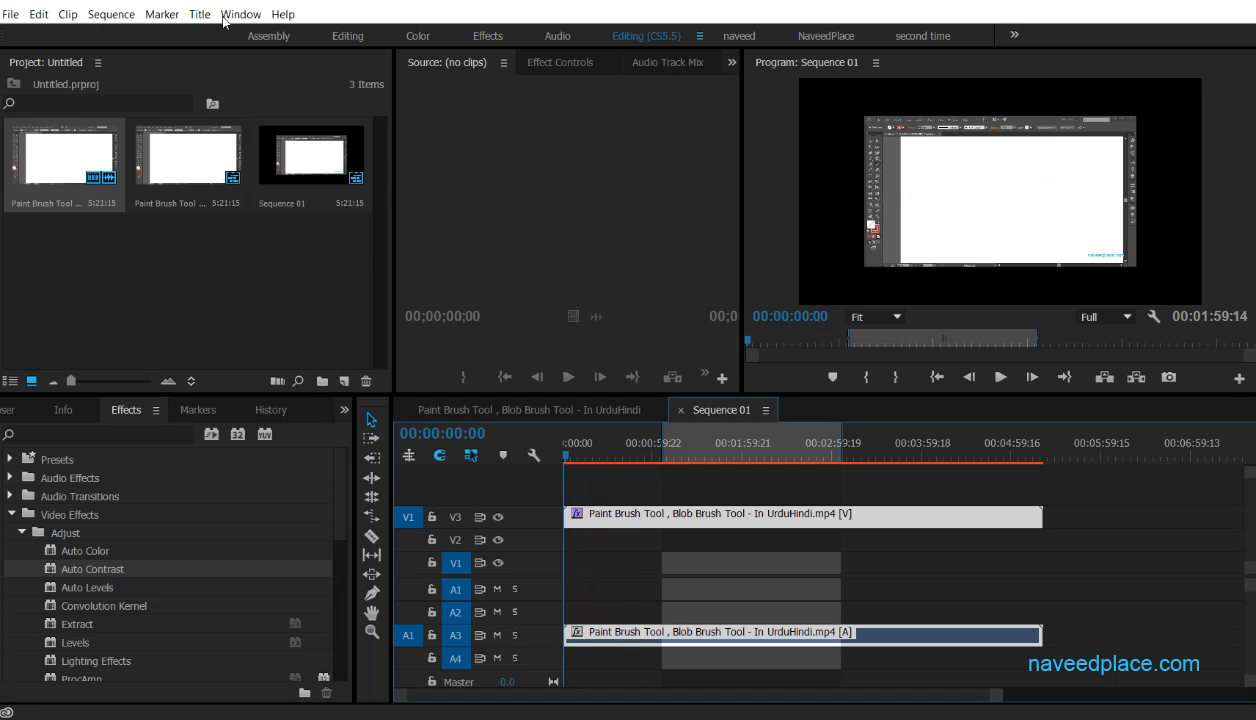
Step: Render a preview of the selected clip, look at the render details, and cancel the rendering
click(123, 19)
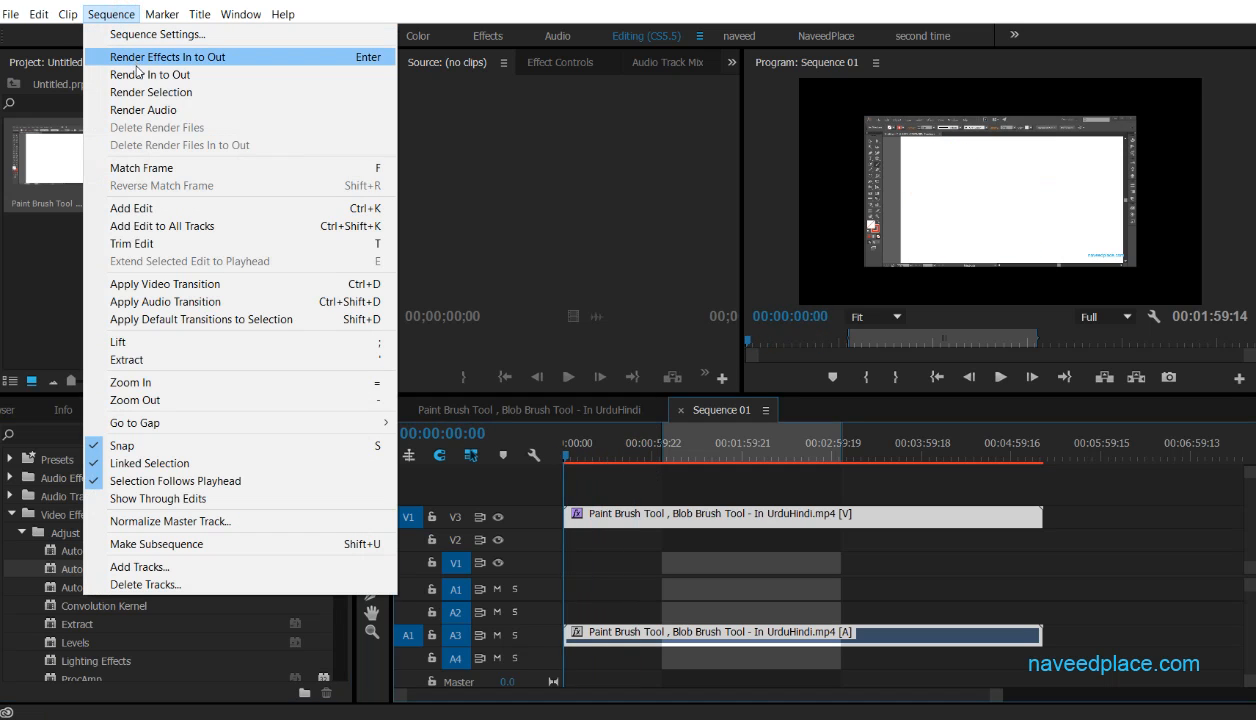
click(145, 92)
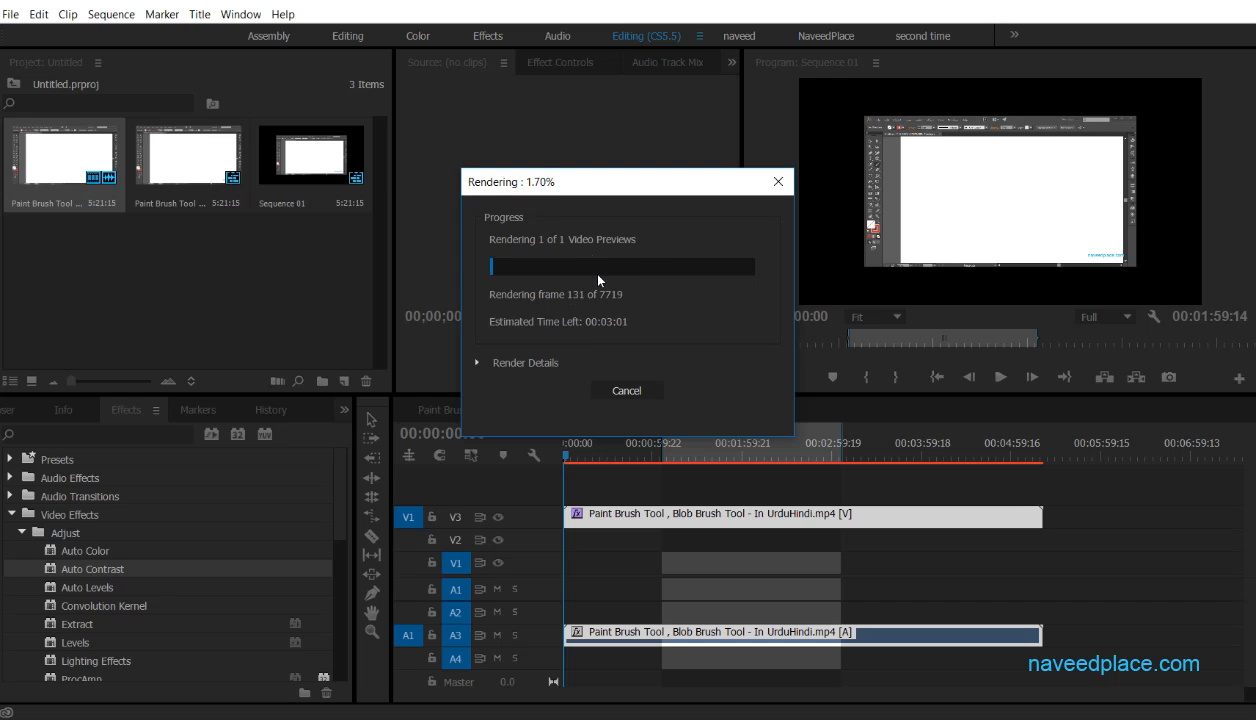
click(476, 362)
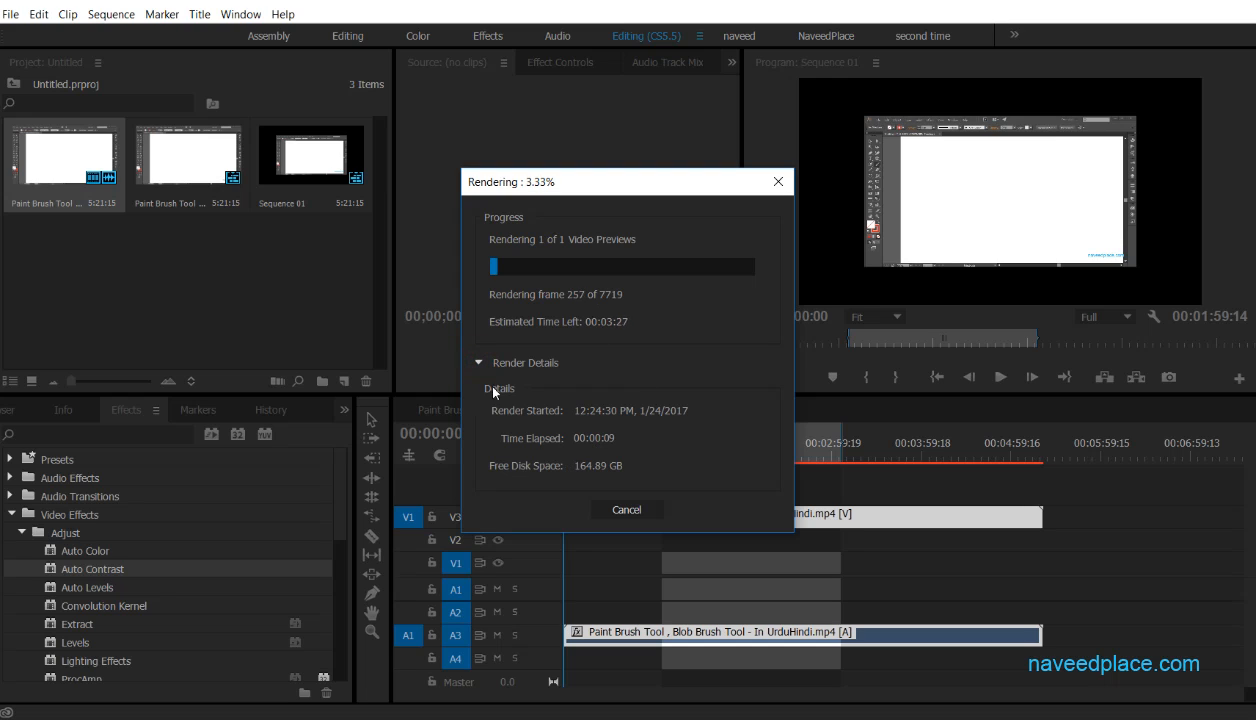
click(478, 360)
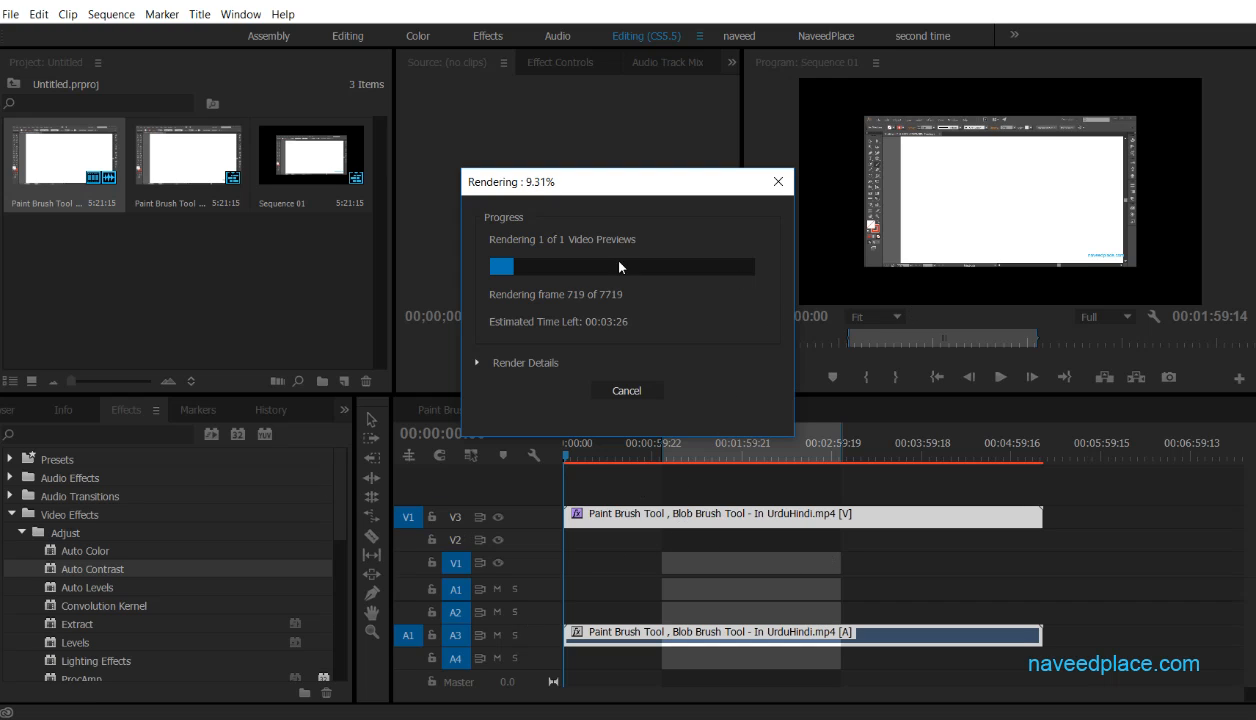
click(627, 389)
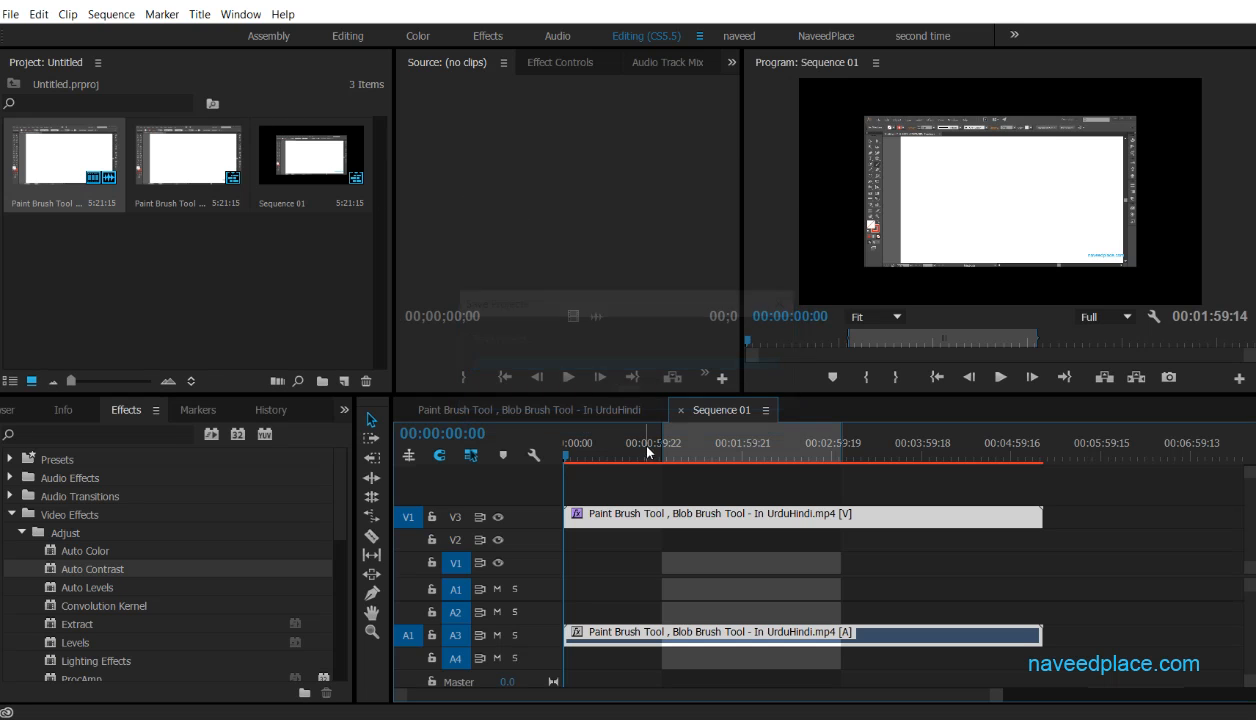
Step: Move the playhead to 00:03:49:21, make the timeline area taller, and run Match Frame on the clip
click(112, 14)
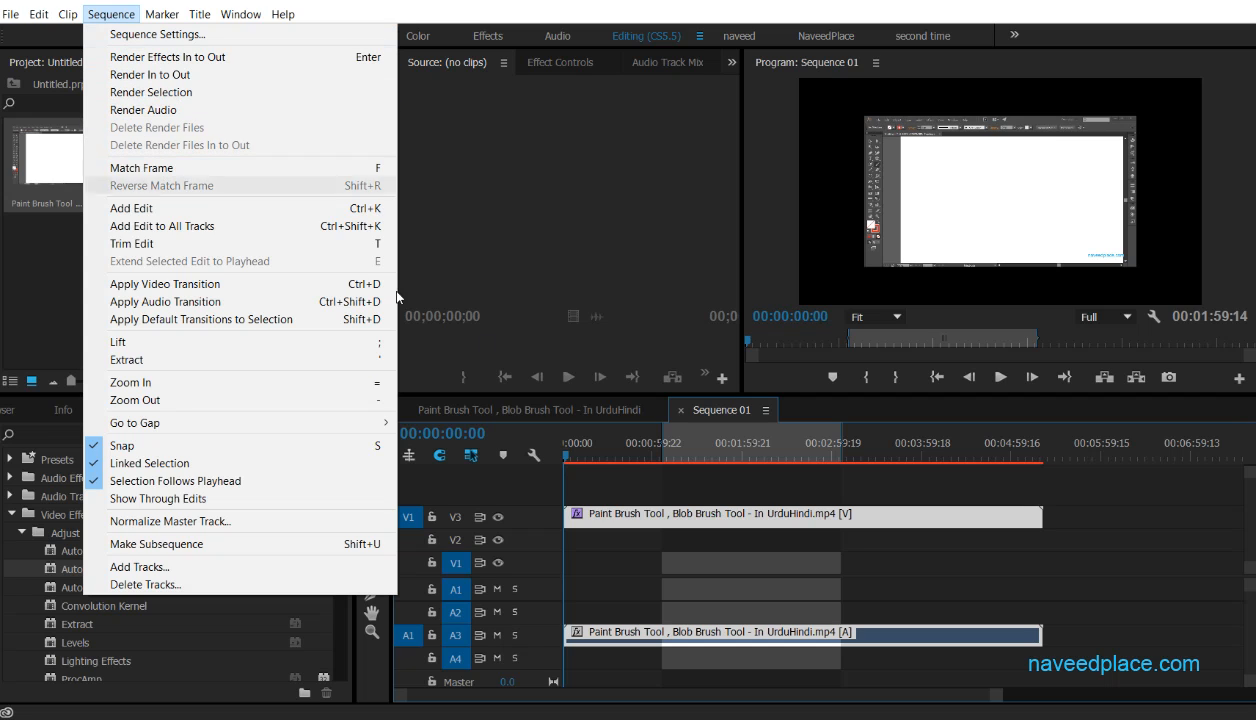
click(623, 457)
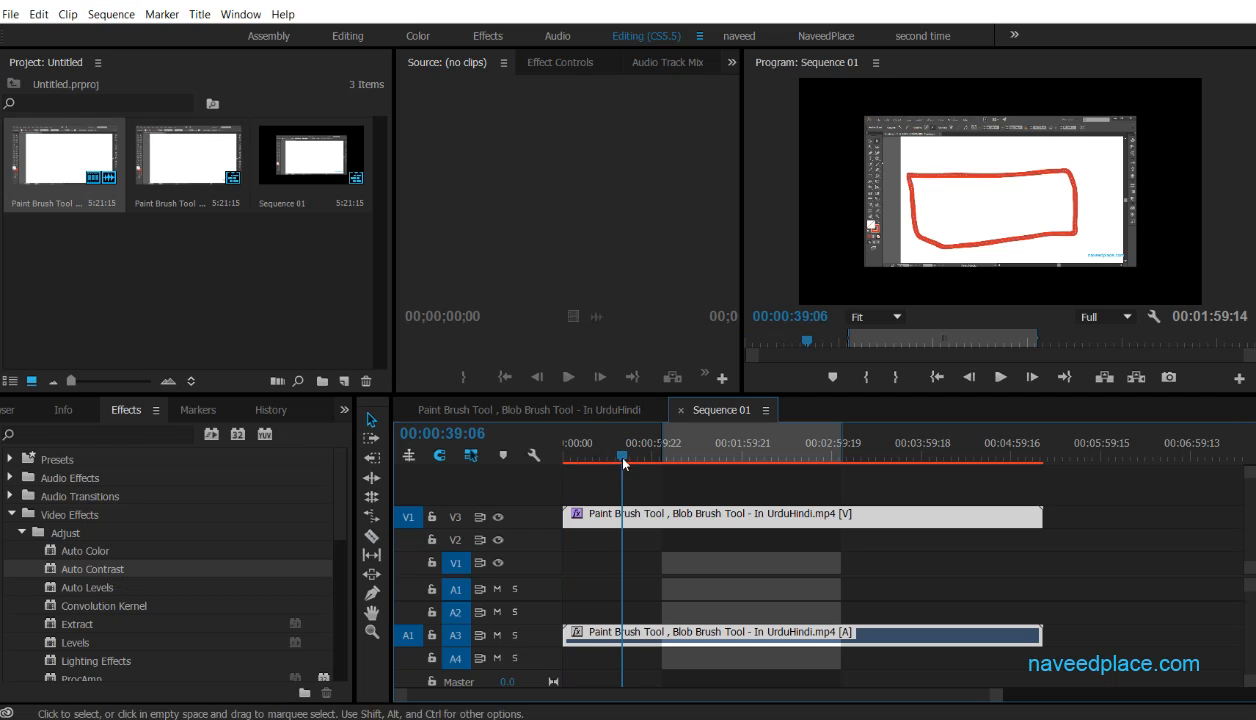
click(907, 448)
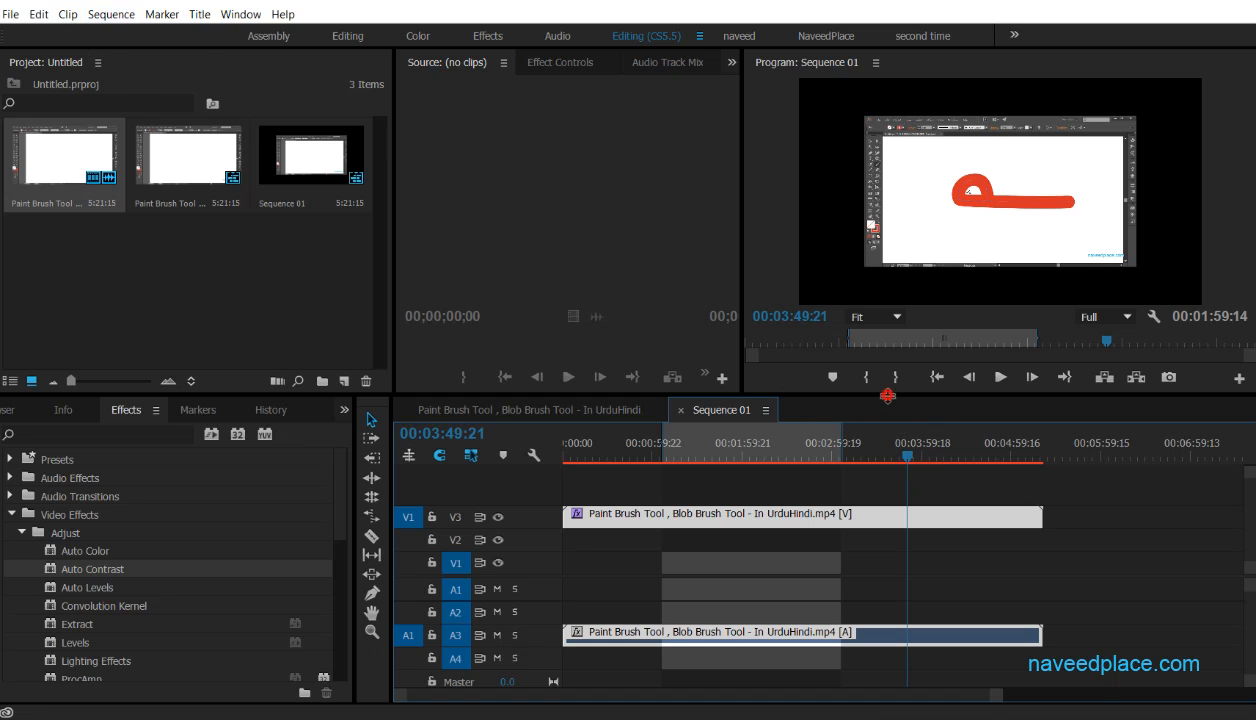
drag(870, 396, 868, 340)
click(110, 14)
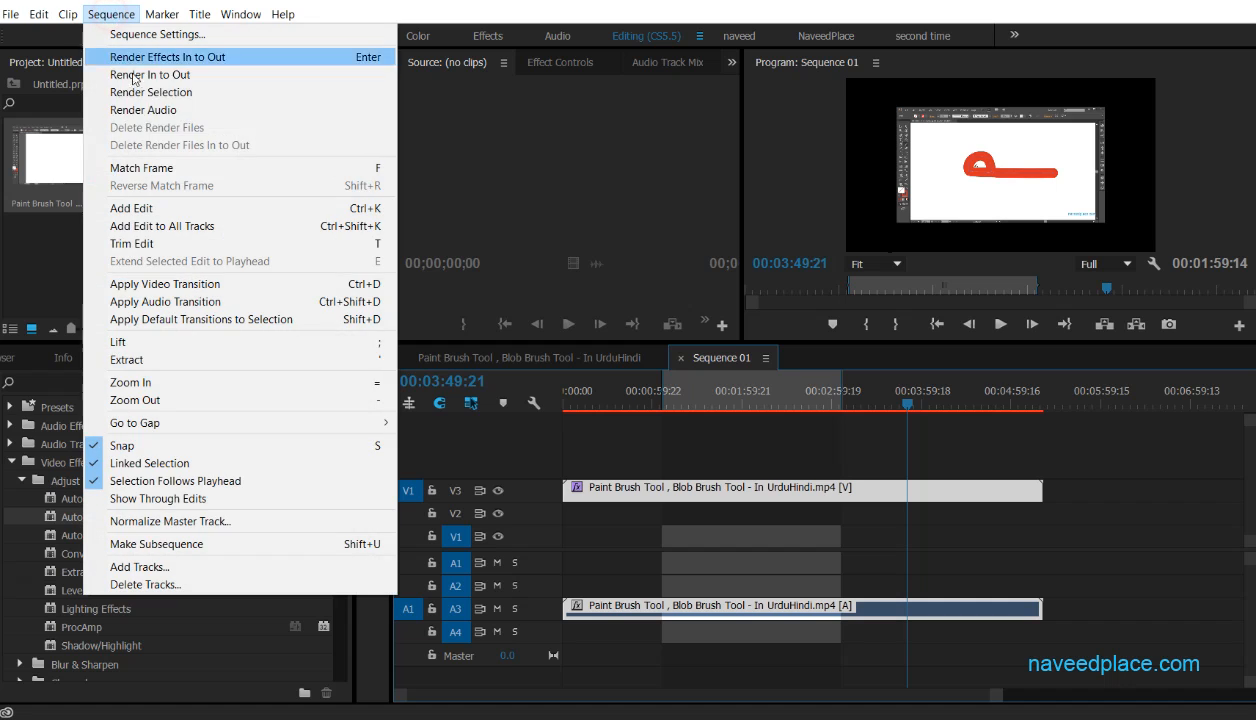
click(150, 168)
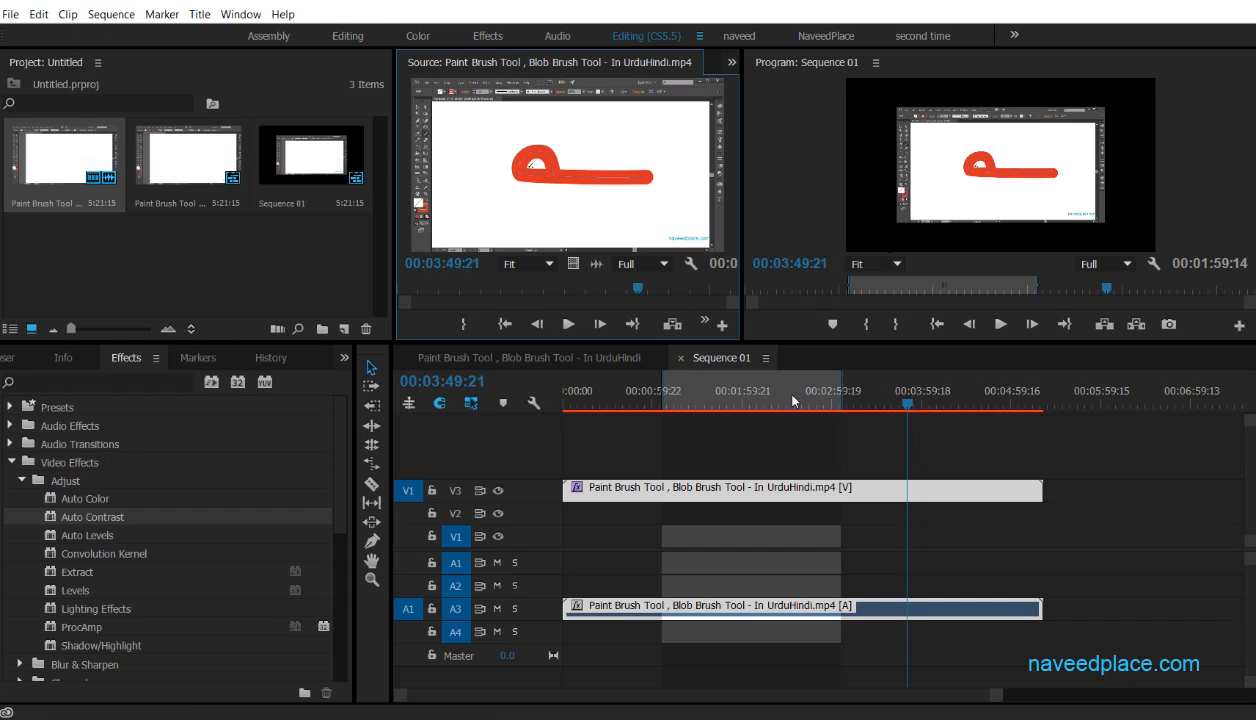
Step: Move the playhead to 00:00:26:09 and load that frame of the clip into the Source monitor with Match Frame
click(603, 392)
click(110, 14)
click(145, 168)
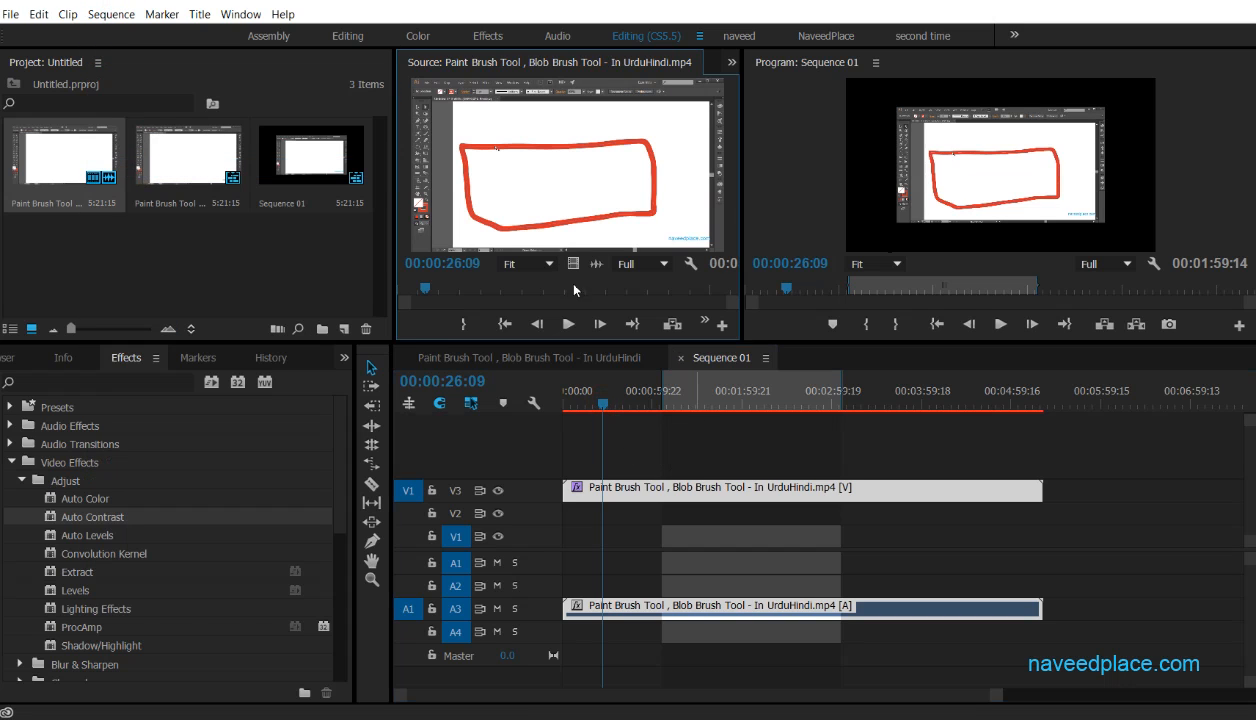
Step: Move the playhead to 00:03:22:21 and match that frame of the clip in the Source monitor
drag(603, 402, 618, 403)
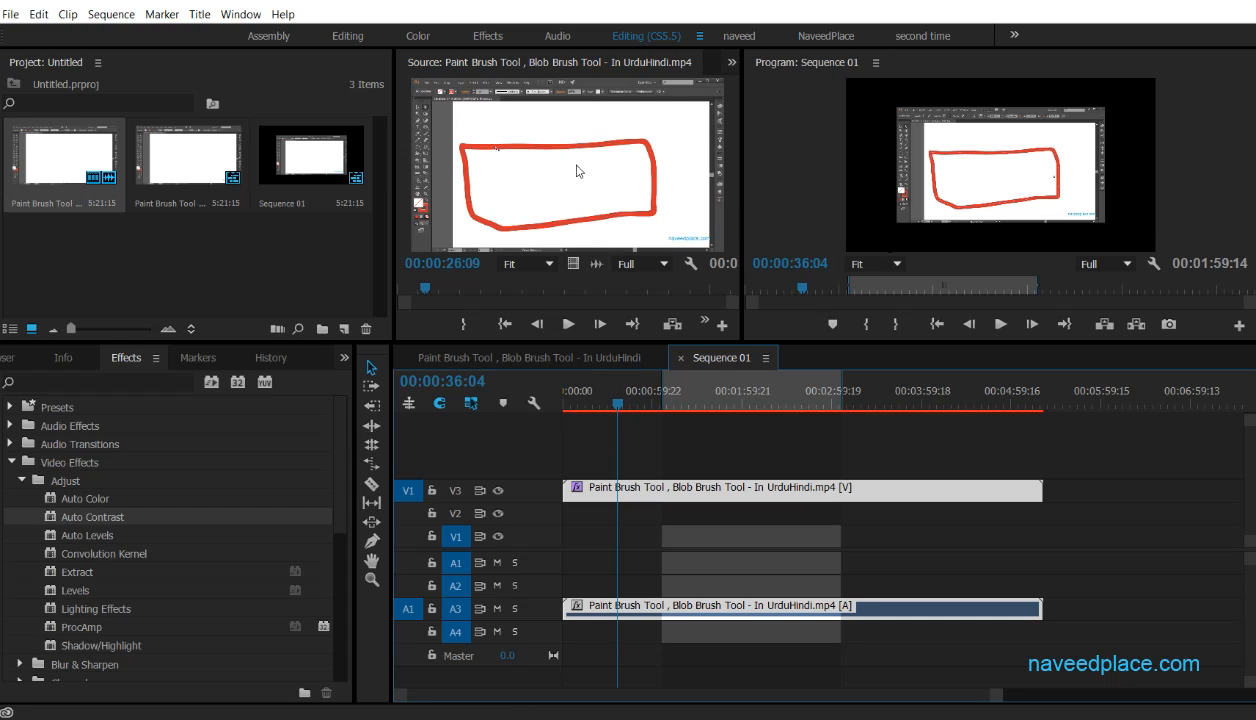
click(866, 402)
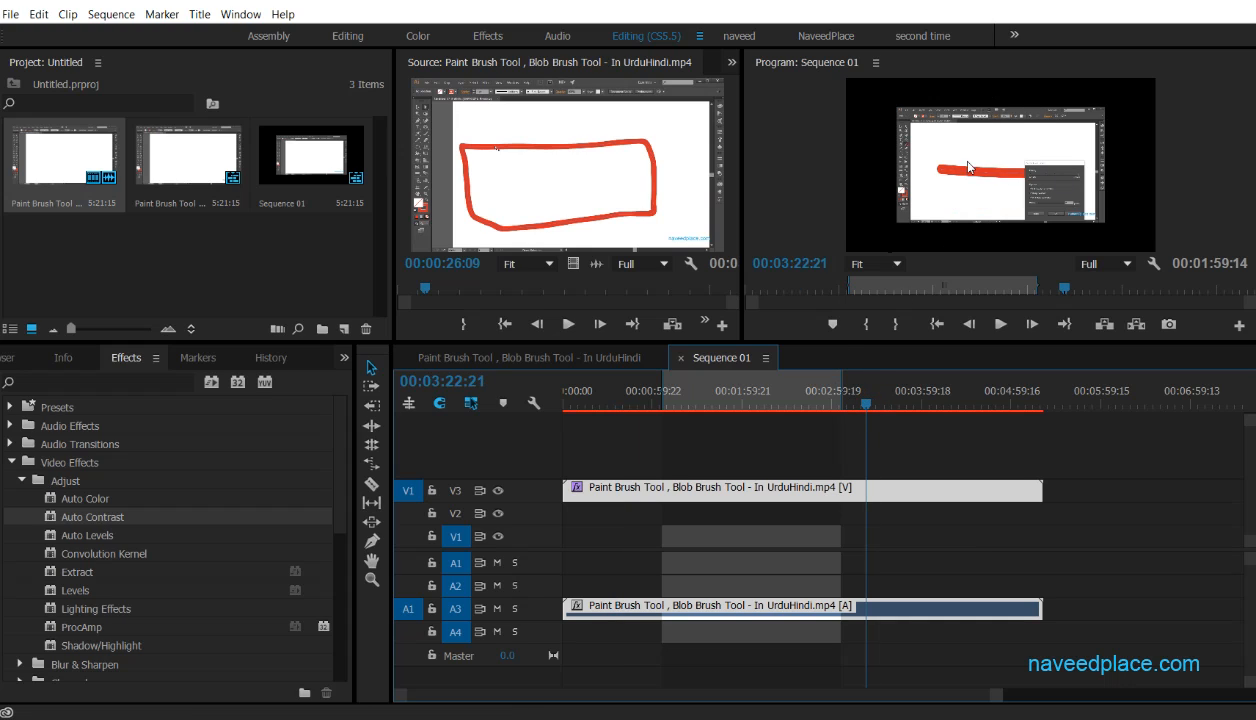
click(1030, 140)
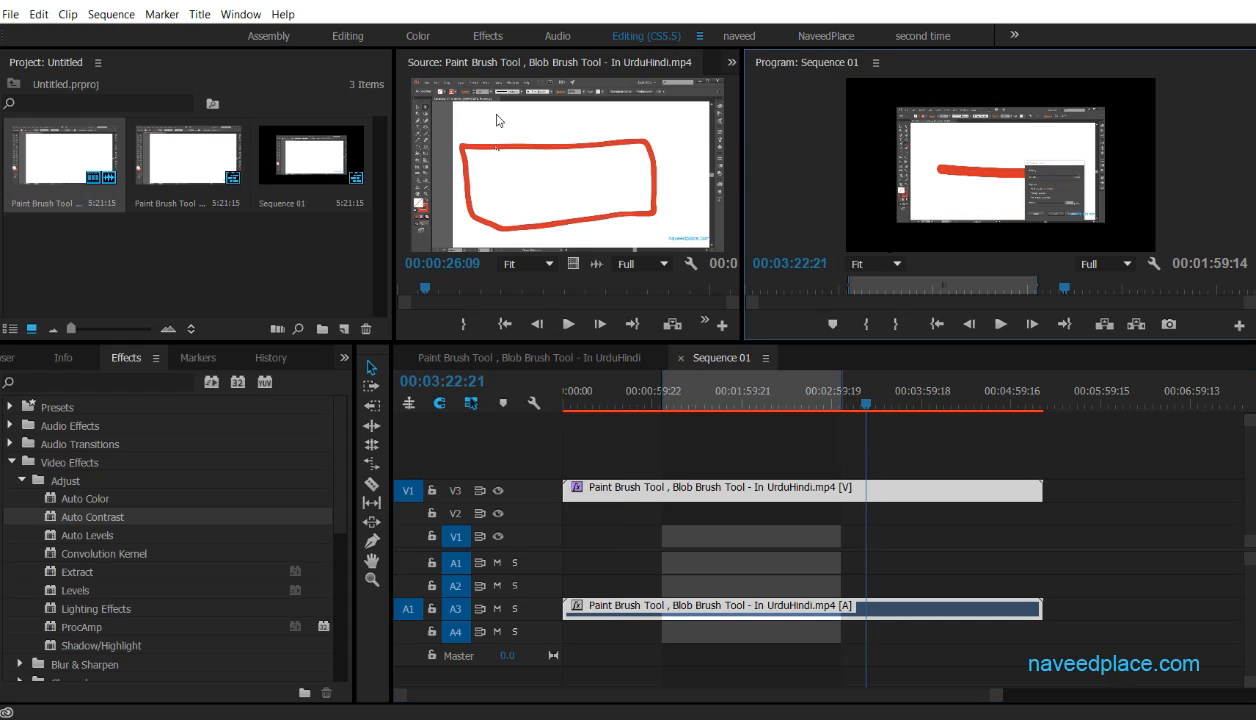
click(112, 15)
click(240, 166)
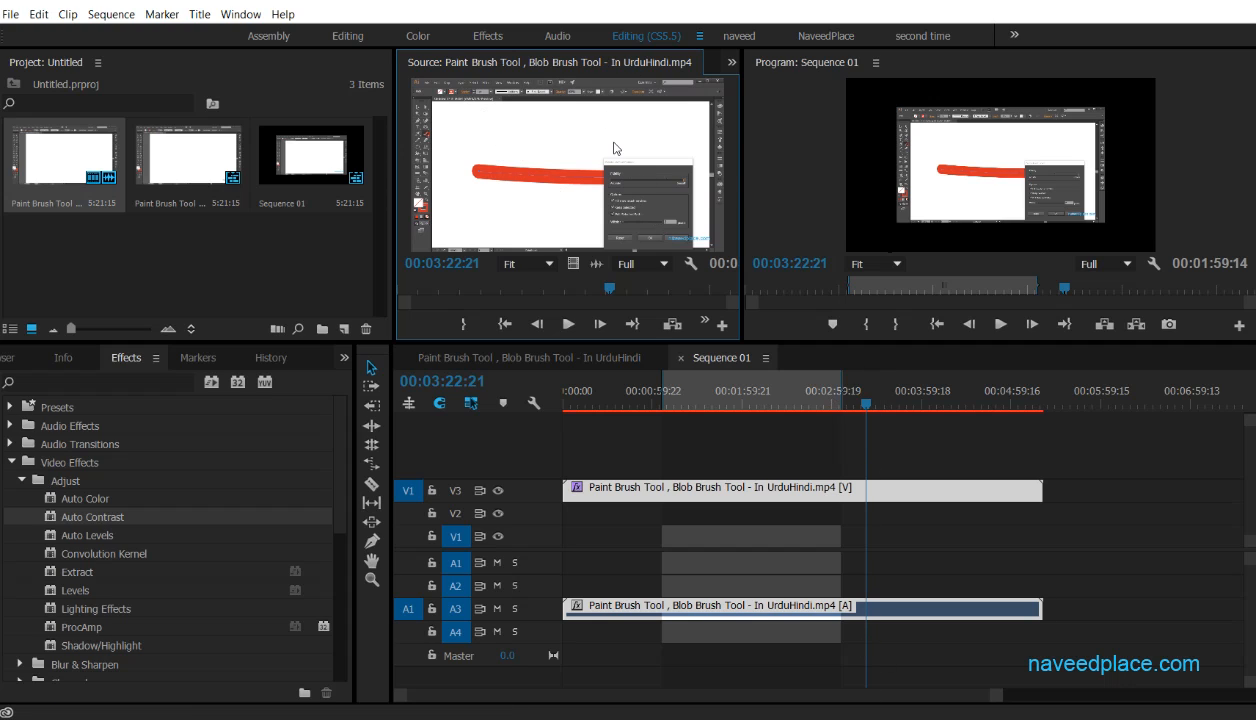
Step: Run Reverse Match Frame twice from the Source monitor with the playhead still on the matched frame
click(118, 13)
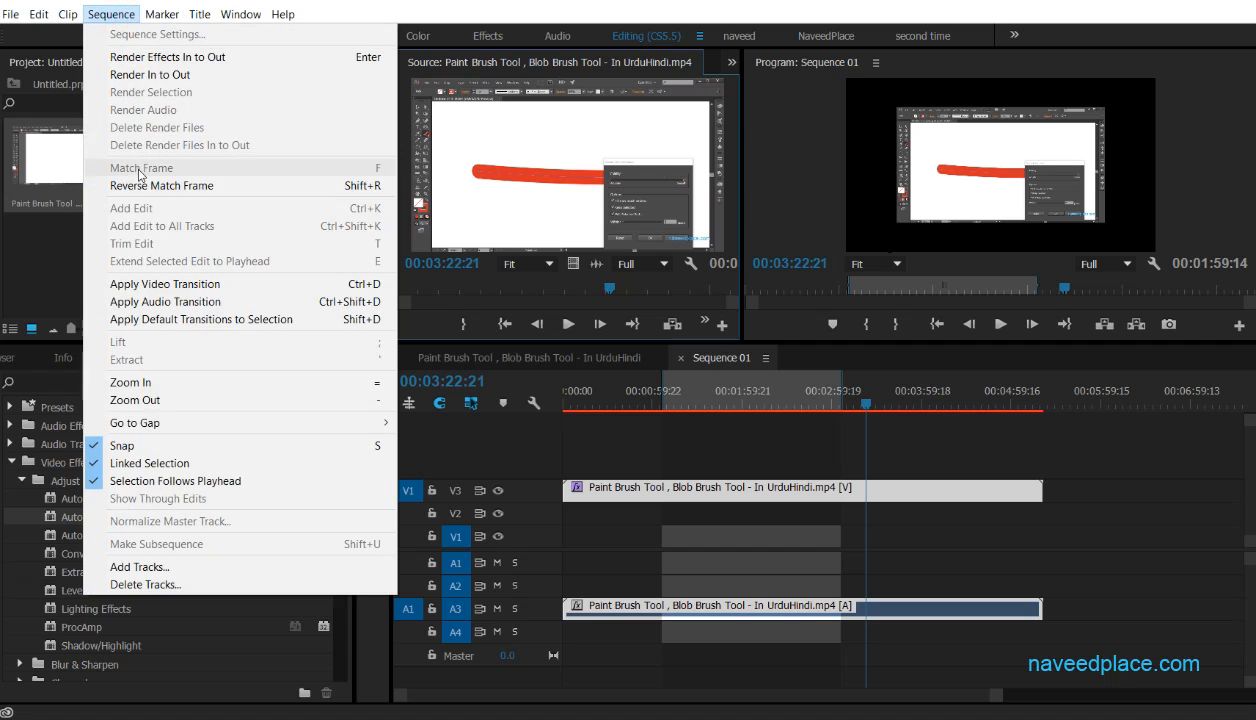
click(205, 185)
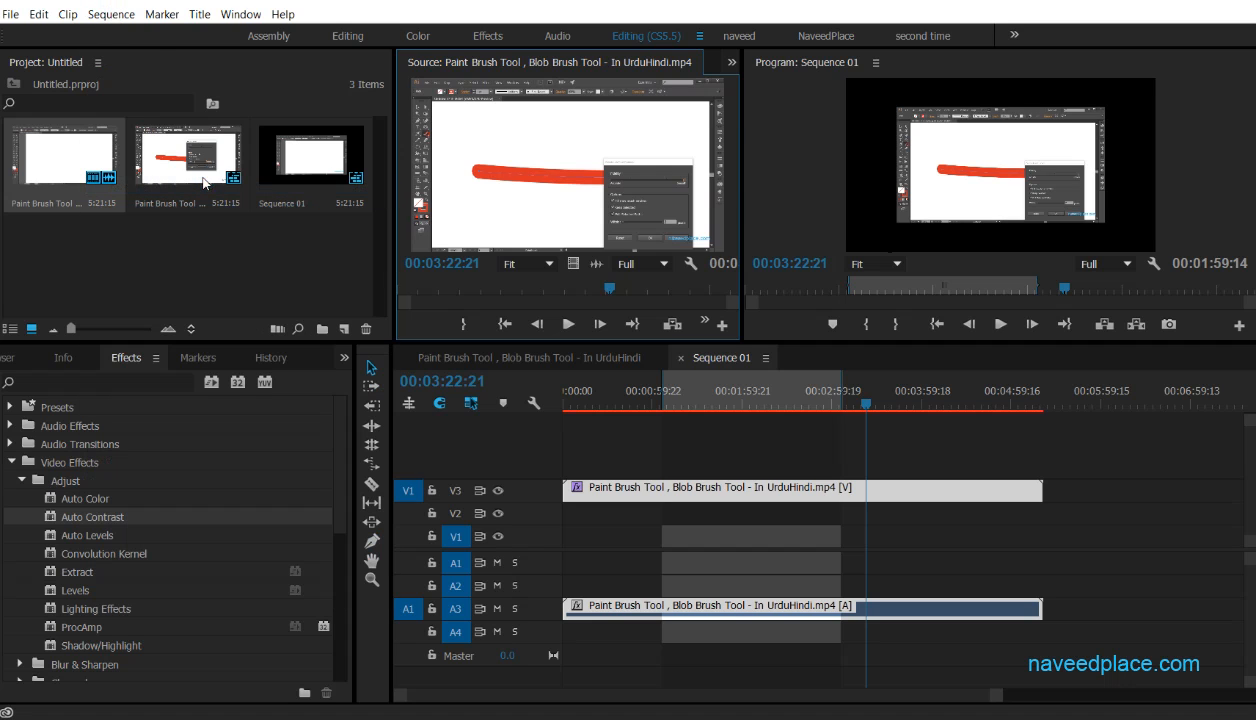
click(115, 14)
click(163, 185)
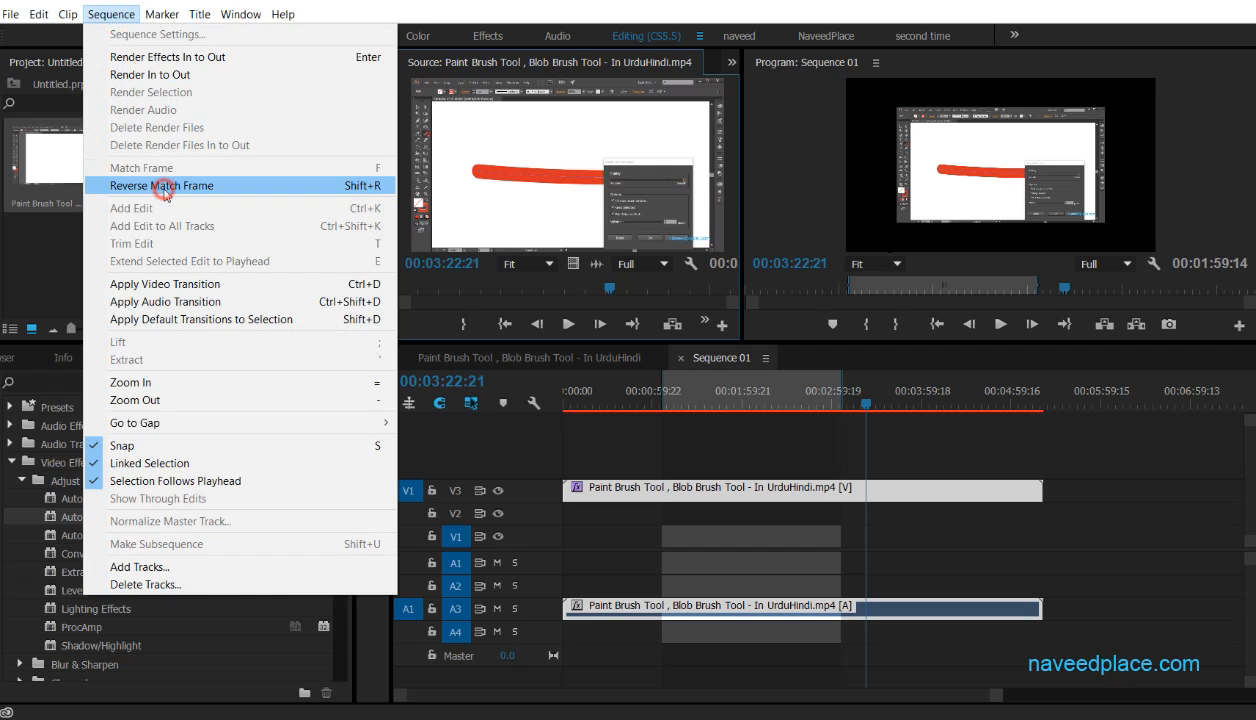
Step: Move the playhead to 00:00:39:06 and again to 00:00:28:05, applying Reverse Match Frame after each move
click(622, 399)
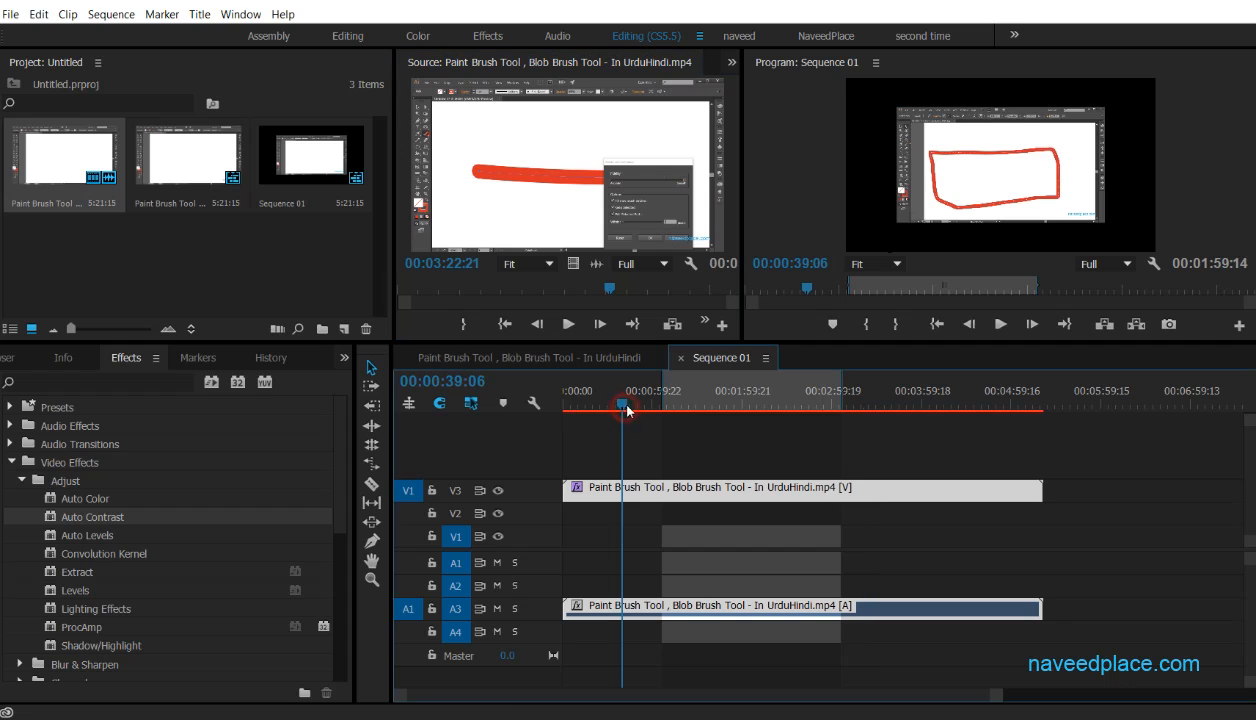
click(112, 19)
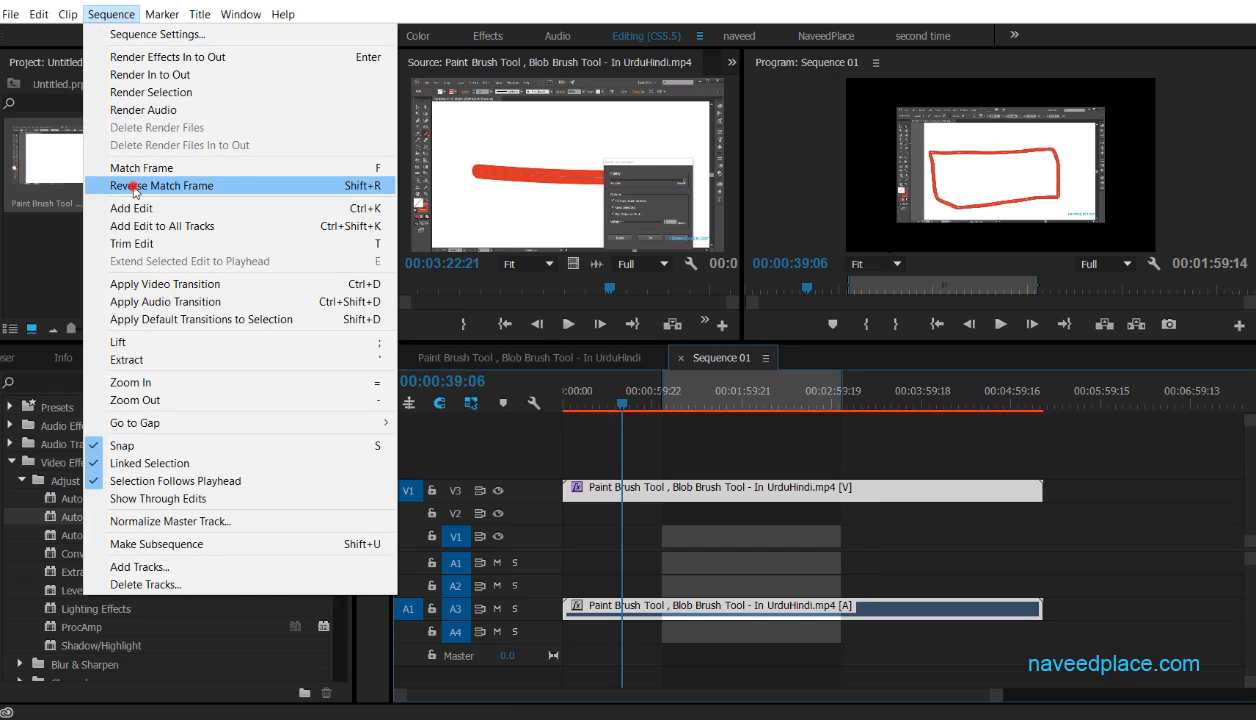
click(163, 185)
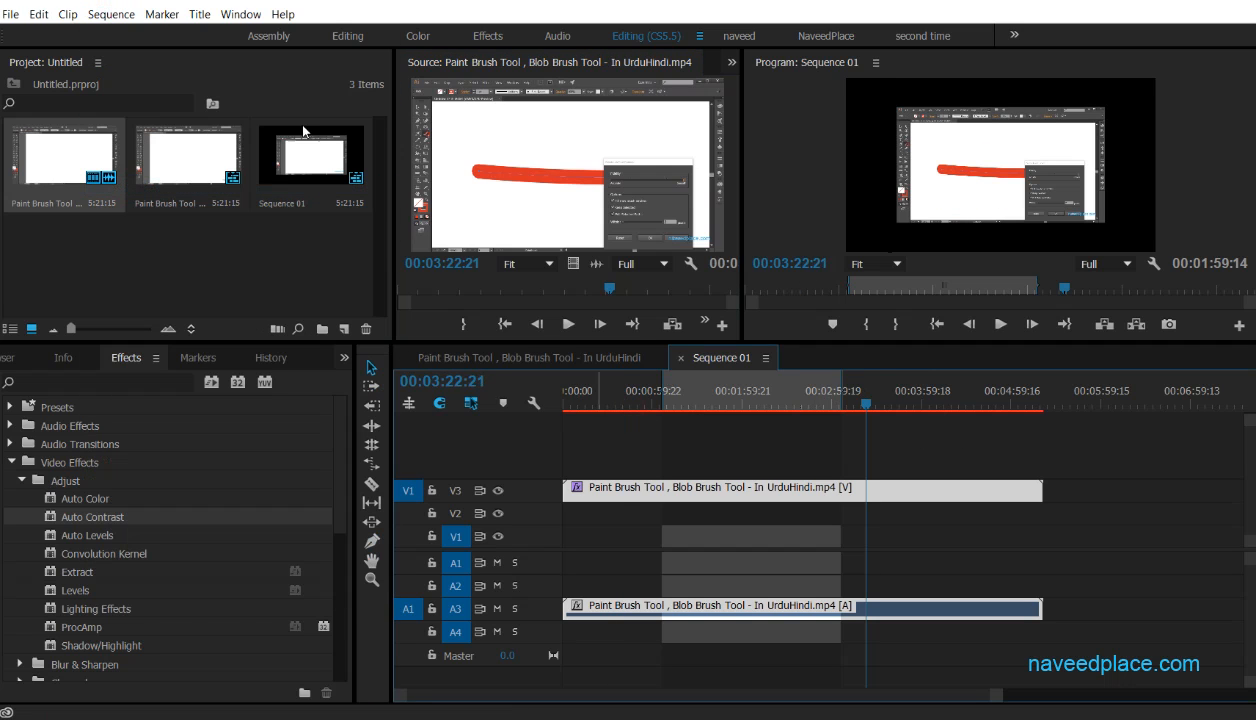
click(124, 15)
click(606, 400)
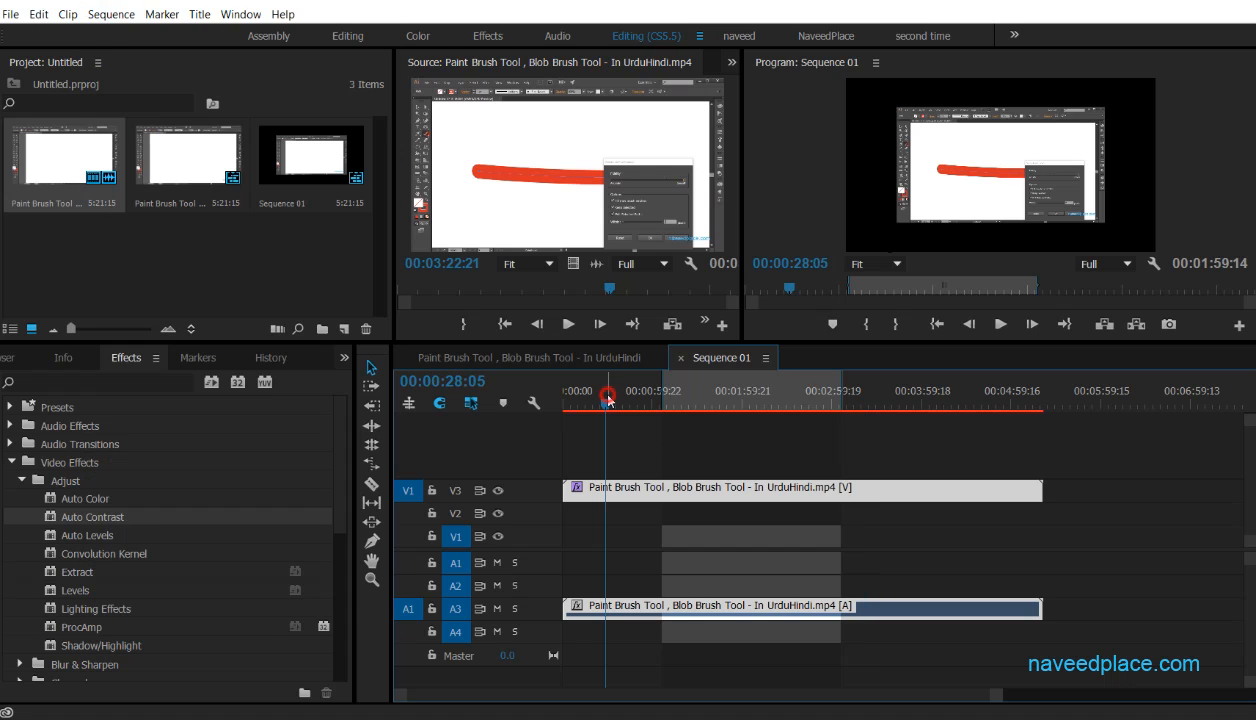
click(111, 14)
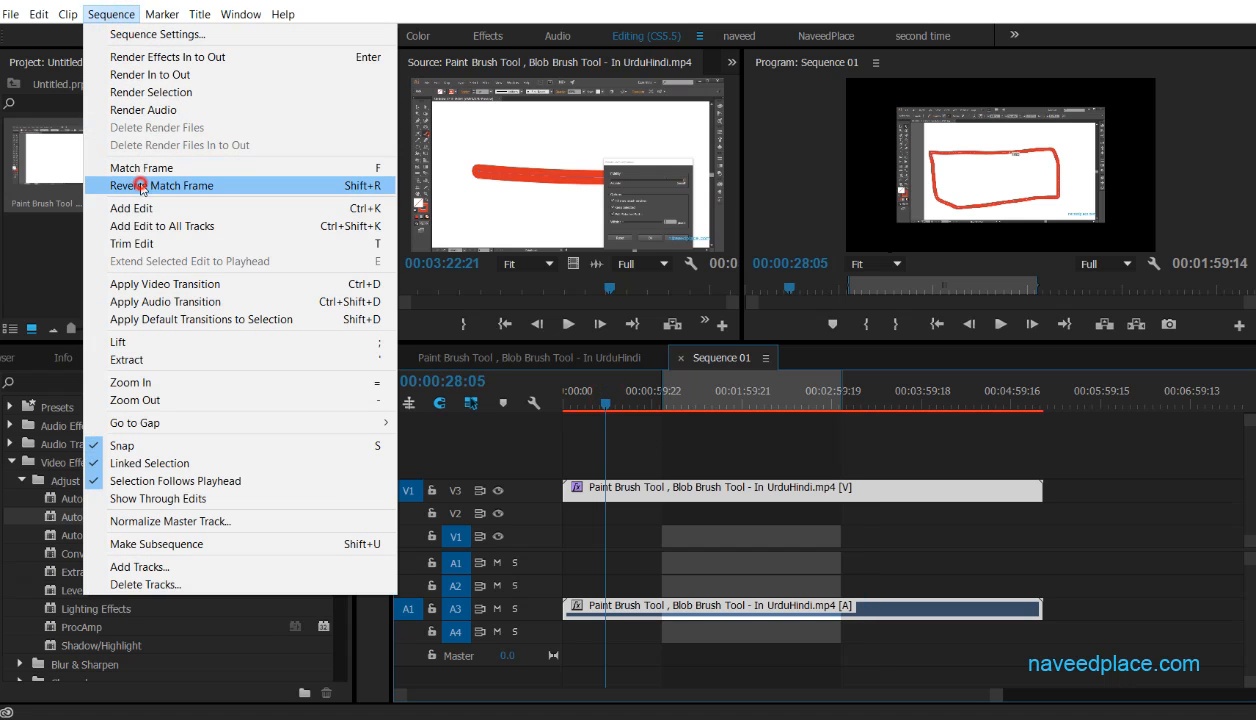
click(166, 185)
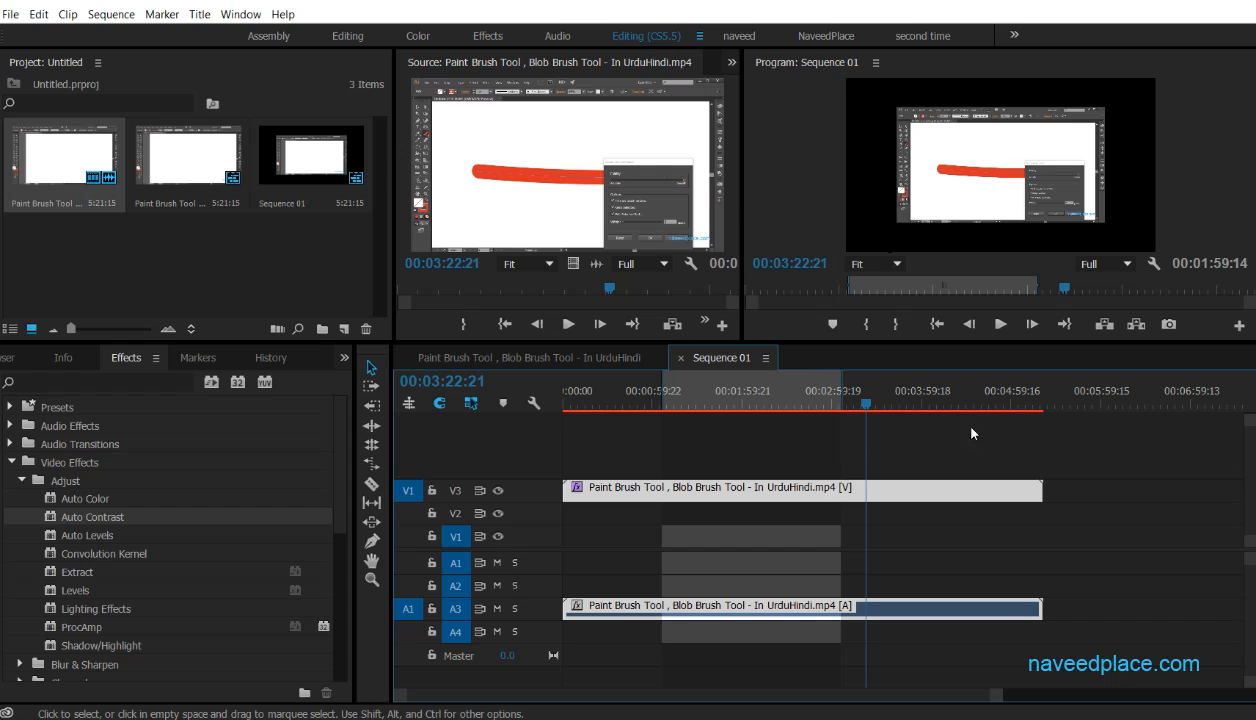
Step: Place the playhead at 00:00:42:22 and use Reverse Match Frame to jump back to the Source monitor's frame
click(111, 14)
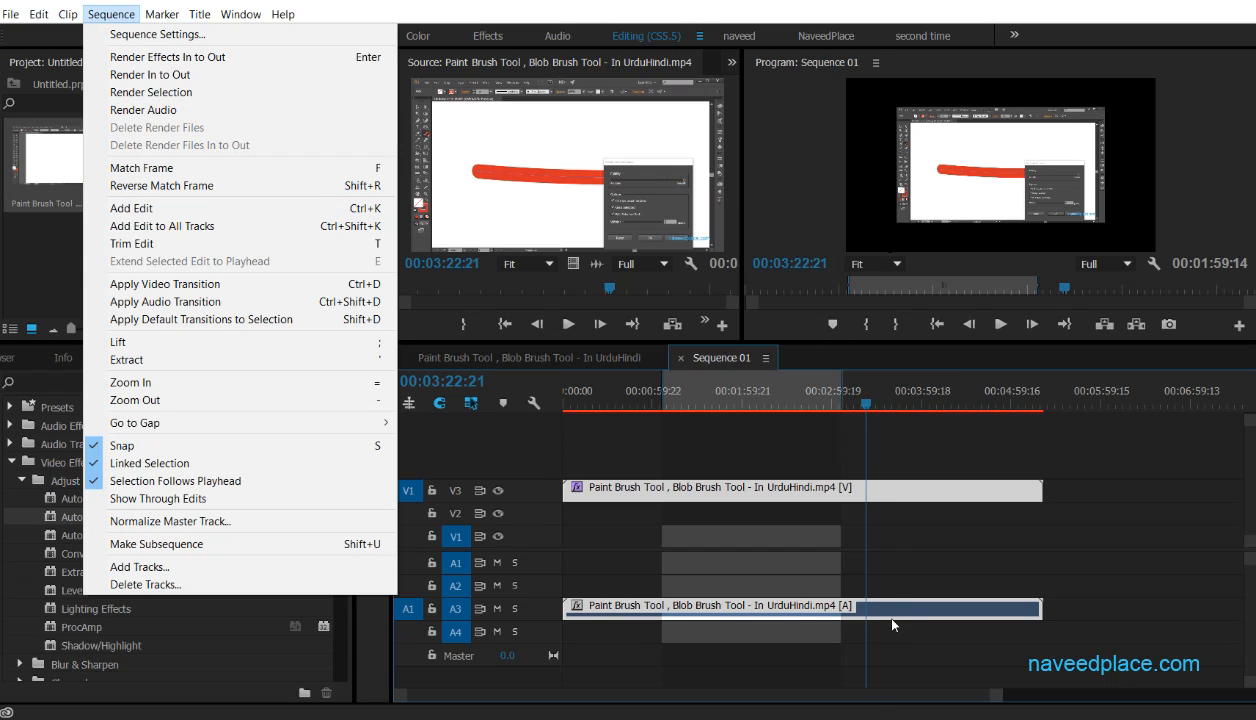
click(628, 407)
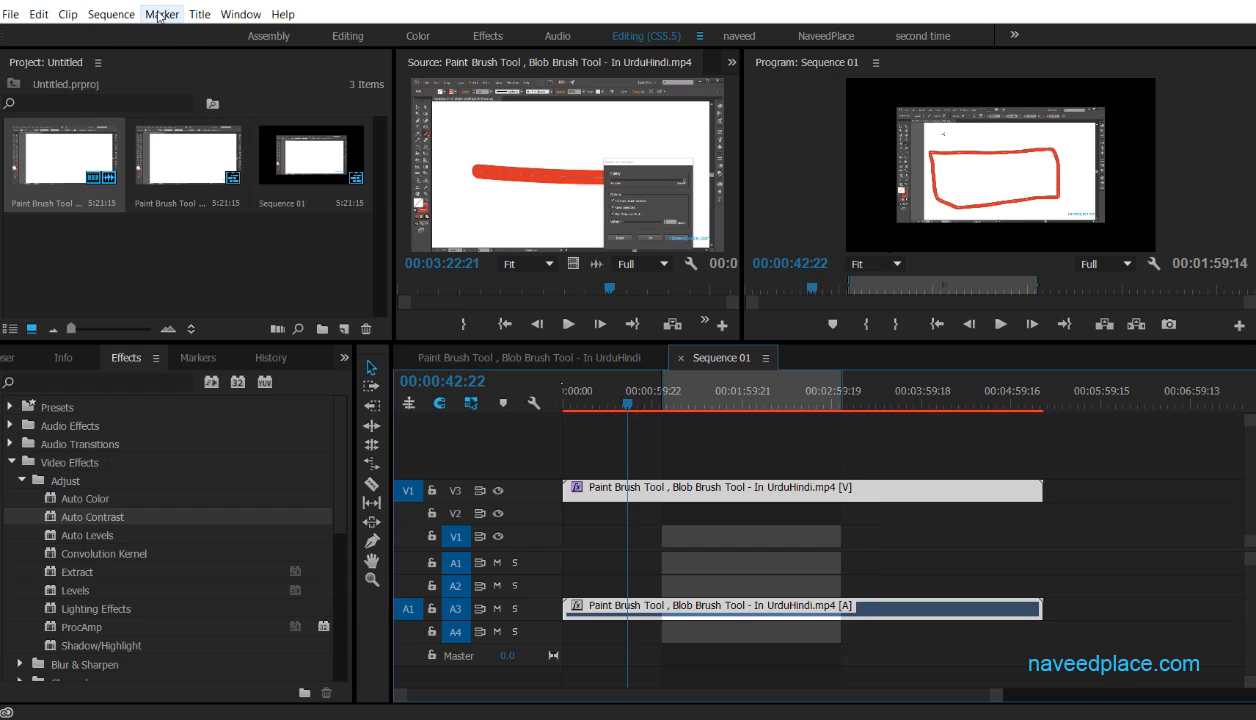
click(111, 14)
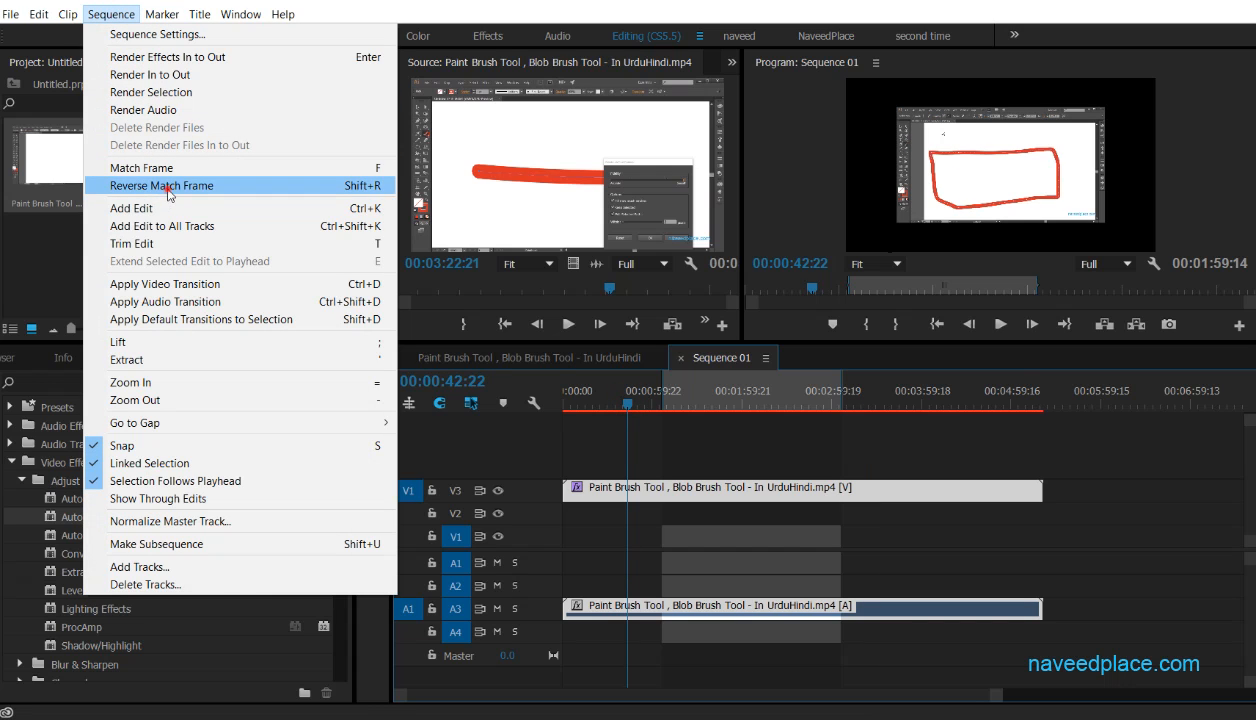
click(160, 185)
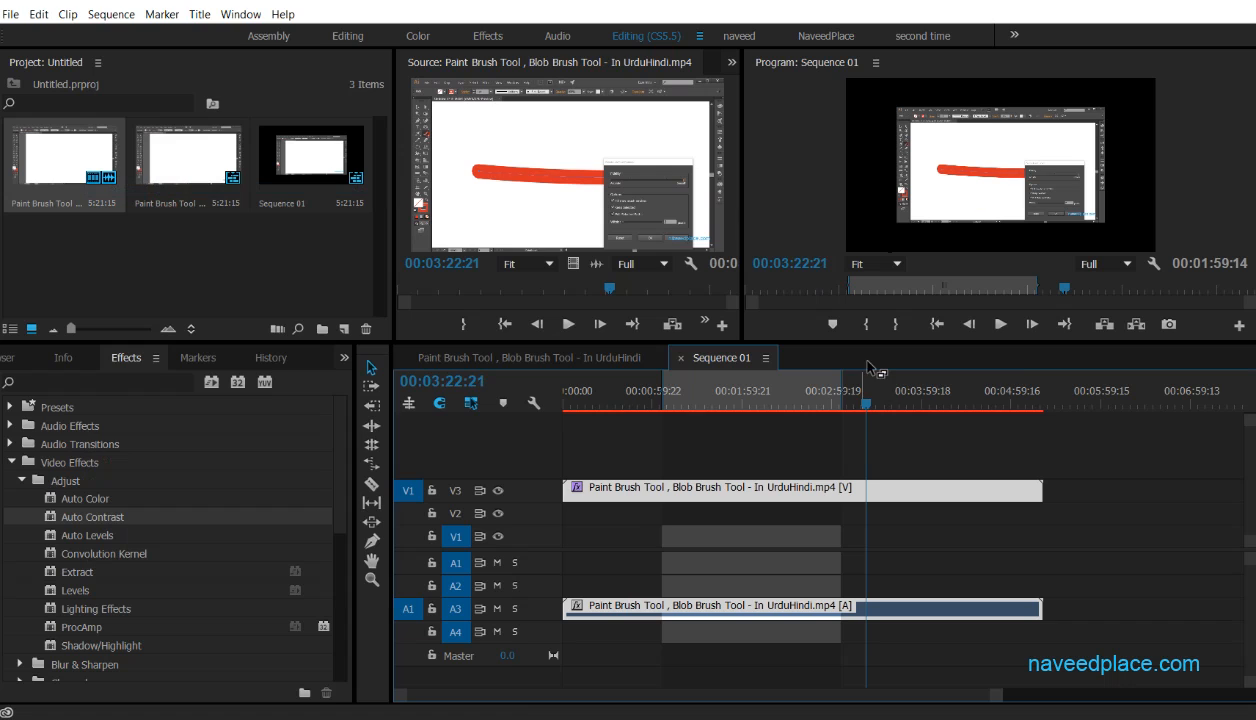
Step: Move the playhead to 00:00:45:23 and clear the In and Out points of Sequence 01
click(111, 14)
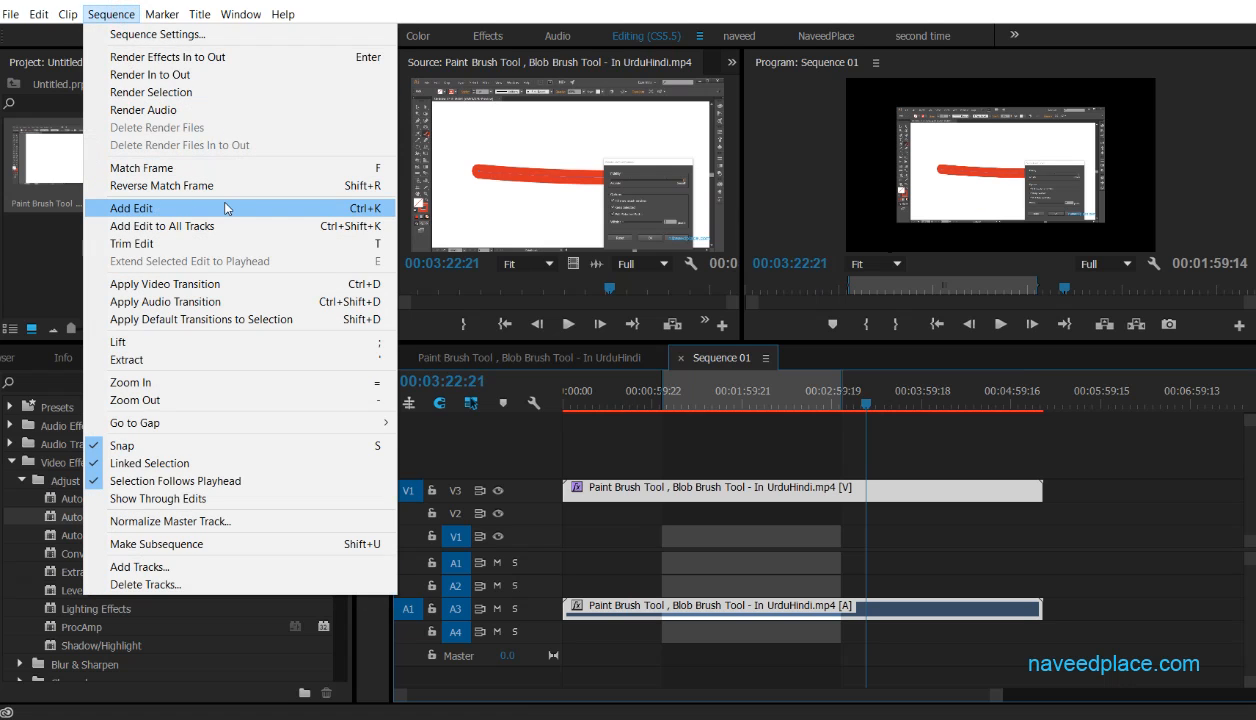
click(630, 396)
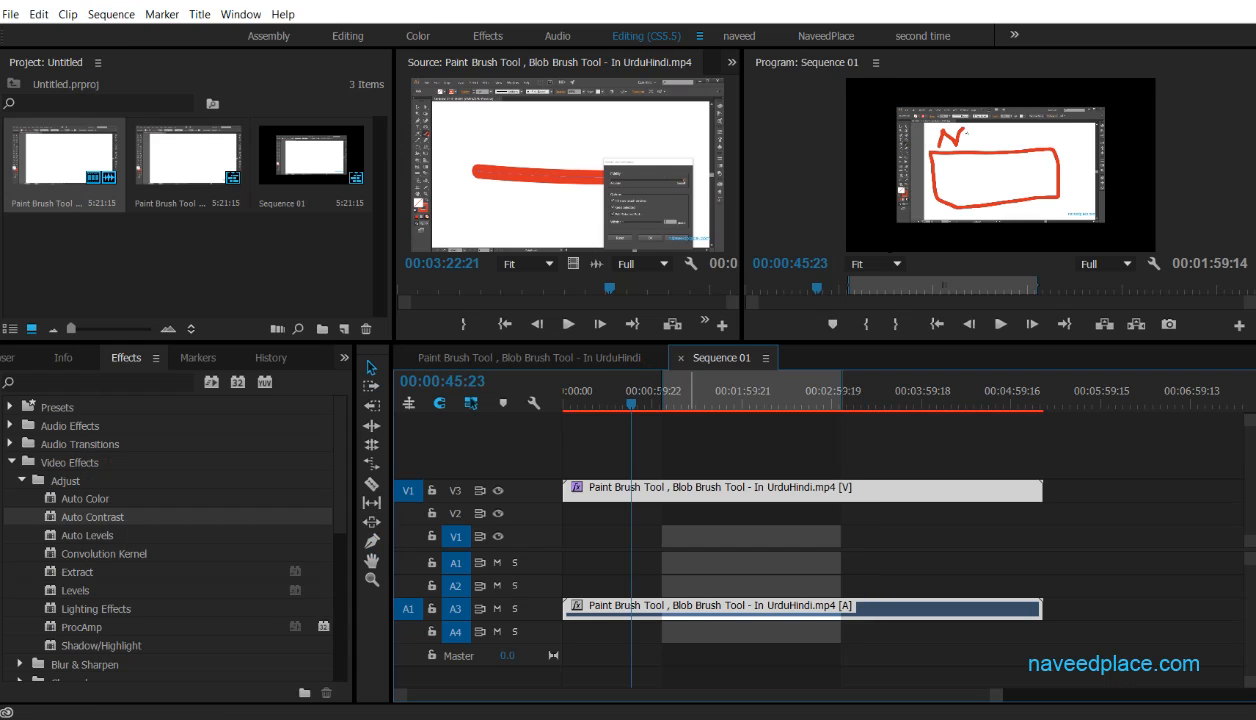
click(161, 14)
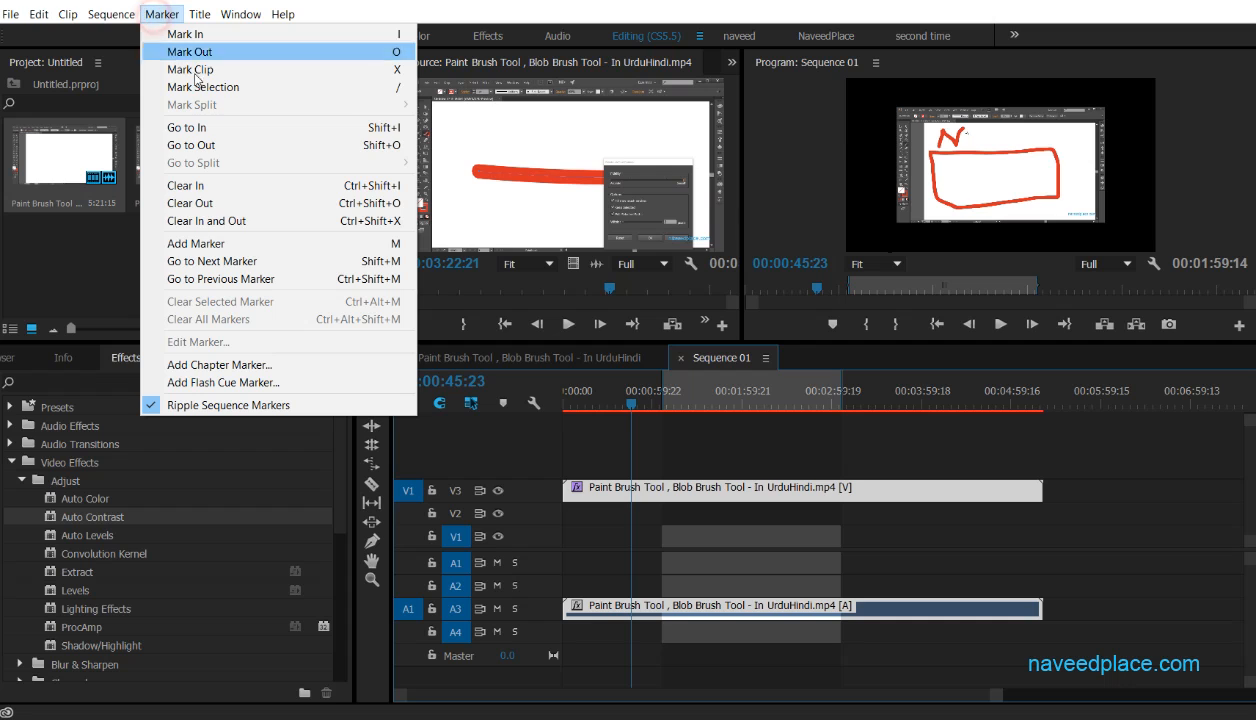
click(280, 221)
Step: Split the clip at the playhead with Add Edit and shift its second part along the timeline to start at 00:01:42:23
click(118, 14)
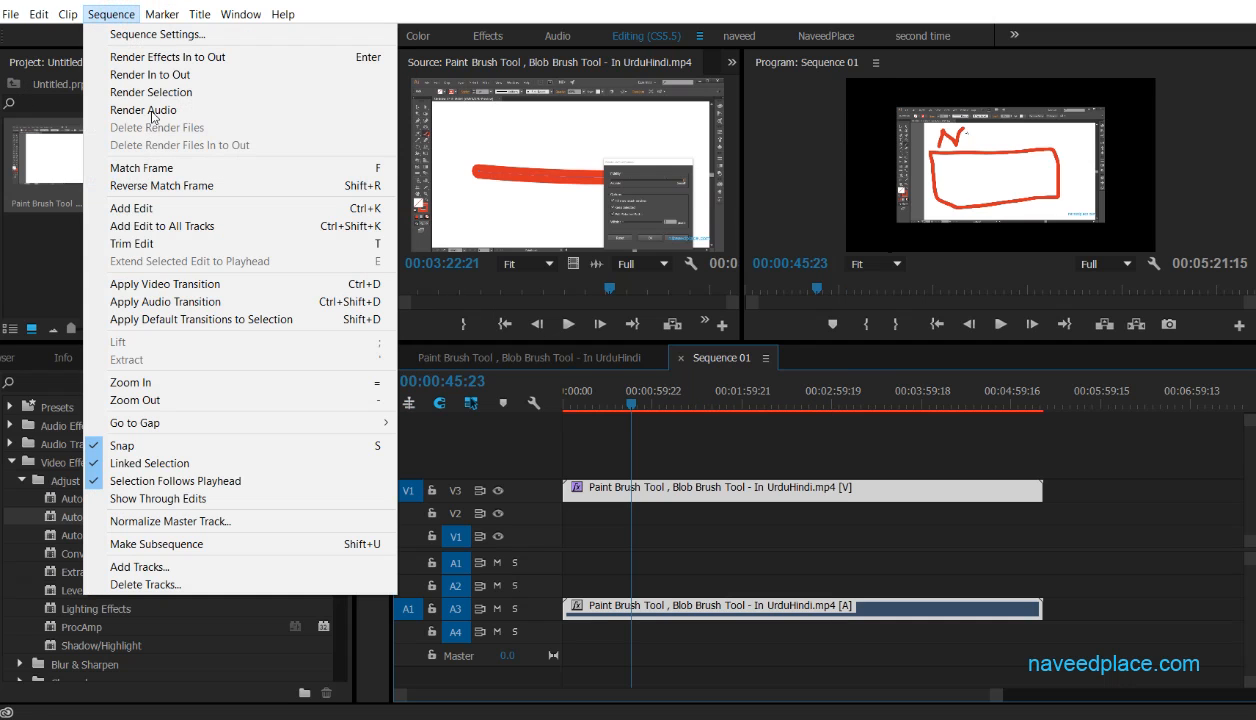
click(153, 210)
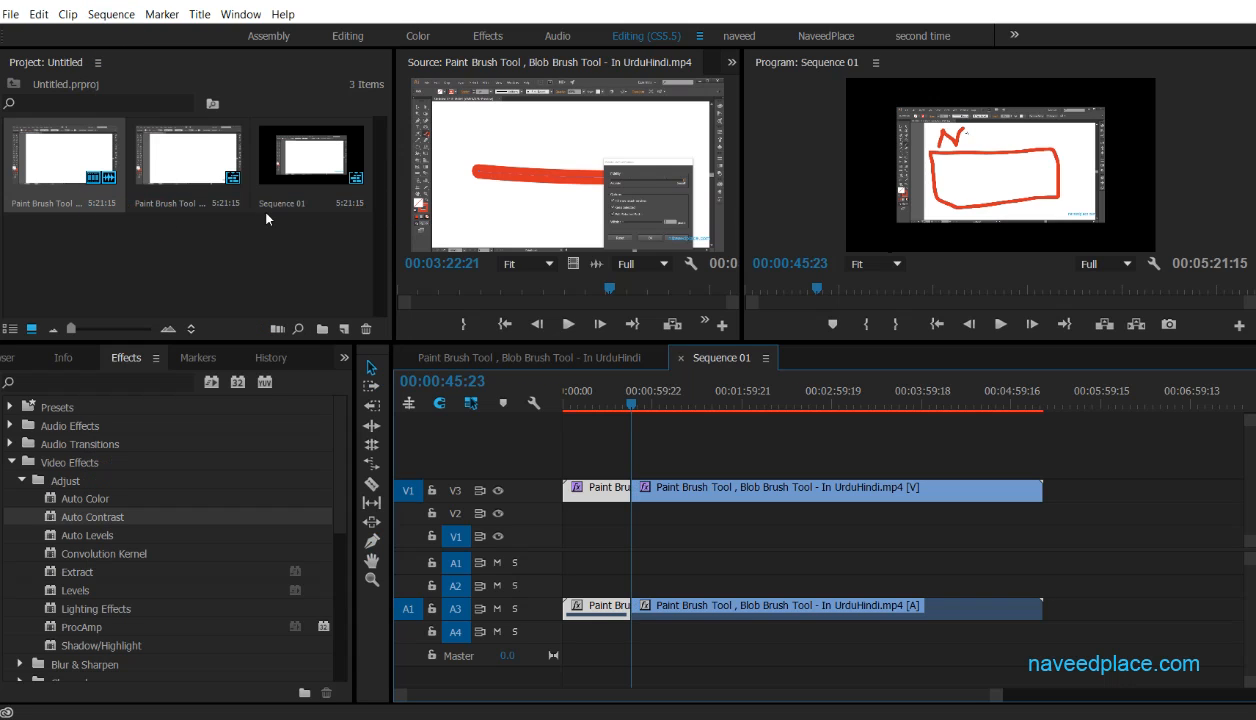
click(371, 367)
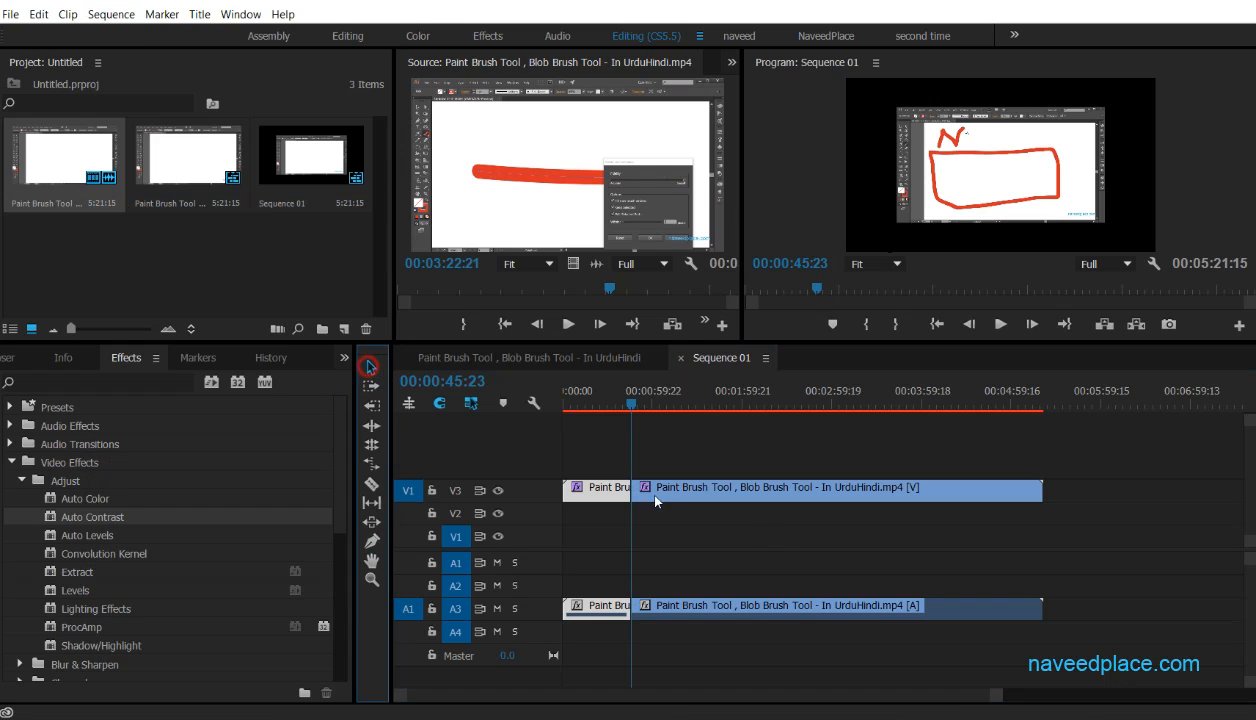
drag(781, 481, 865, 490)
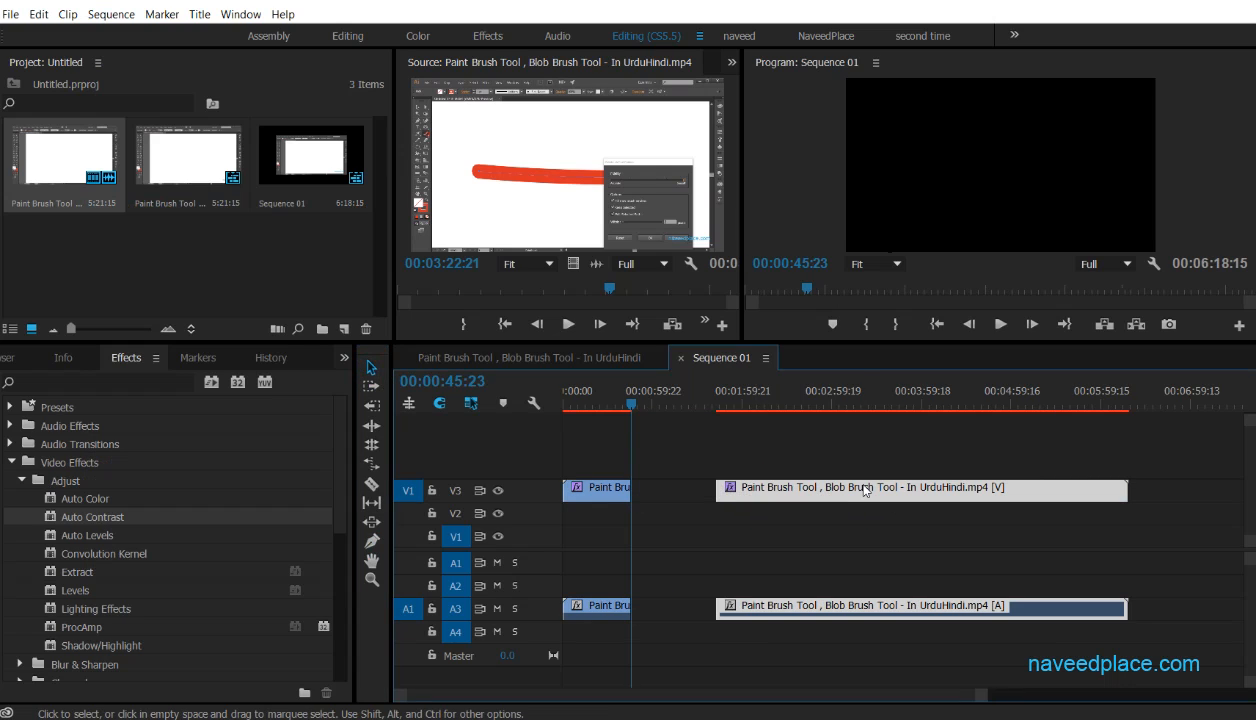
Step: Undo the clip move and the split, and move the playhead to 00:01:20:07
key(ctrl)
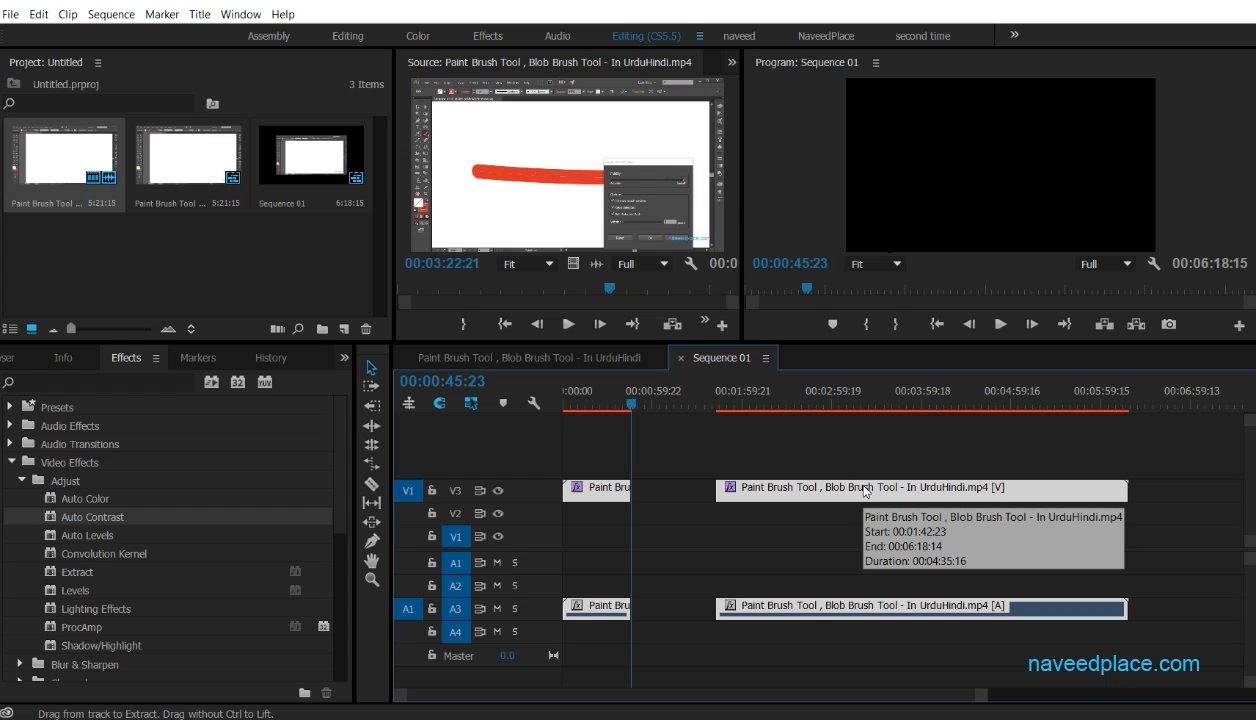
click(829, 491)
key(ctrl+z)
key(ctrl+z)
drag(602, 392, 682, 392)
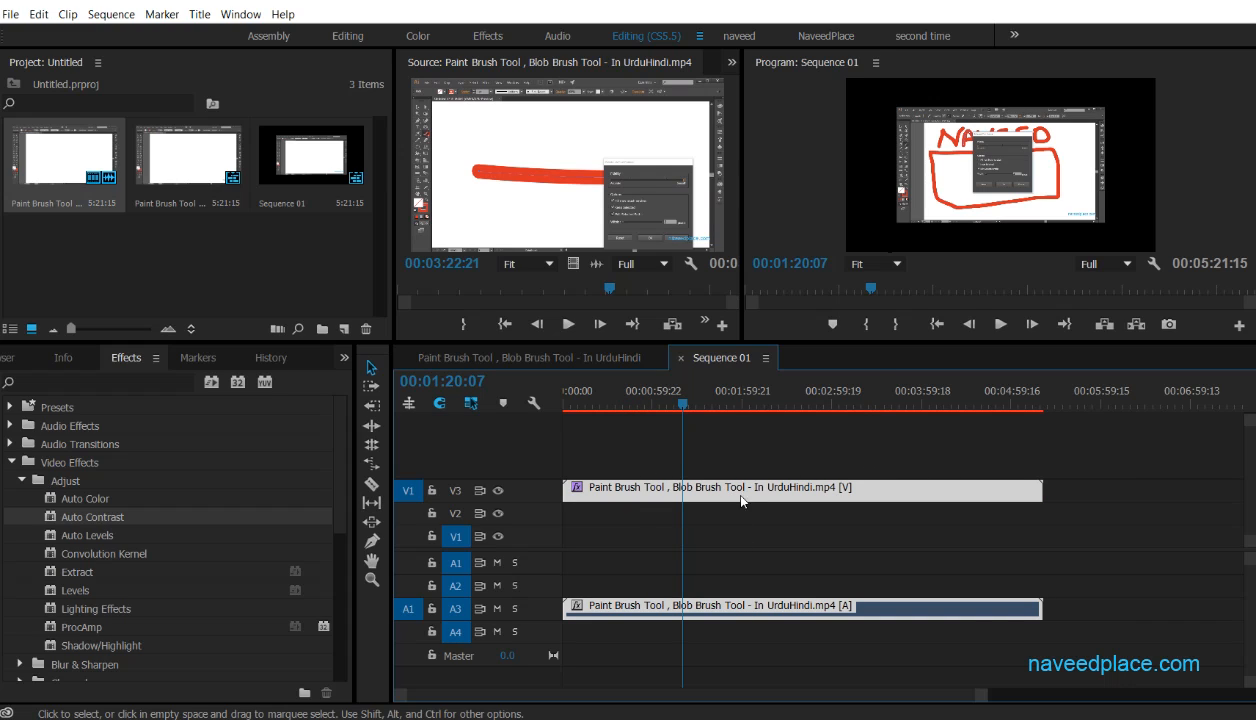
Step: Split the clip with the Razor tool just before 00:01:59:21 and move its second part further along the timeline
click(373, 486)
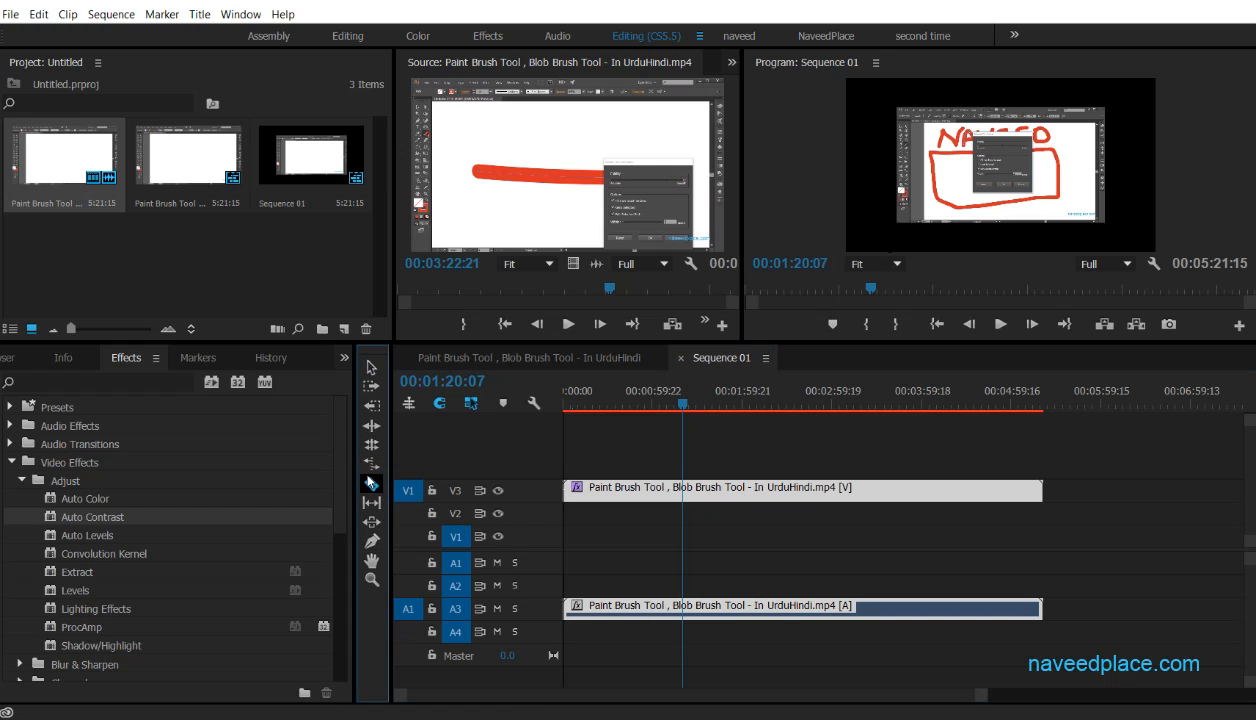
click(736, 490)
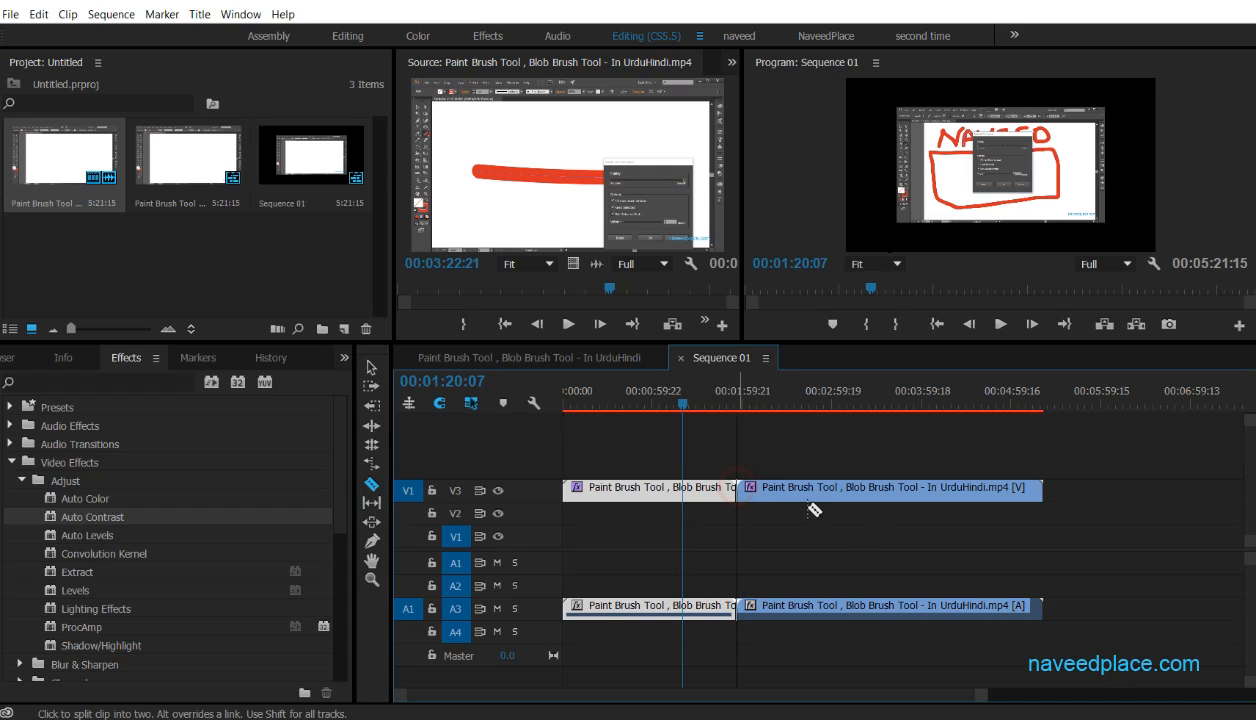
click(370, 368)
drag(801, 490, 889, 493)
Step: Undo the move of the second part and the Razor split
key(ctrl+z)
key(ctrl+z)
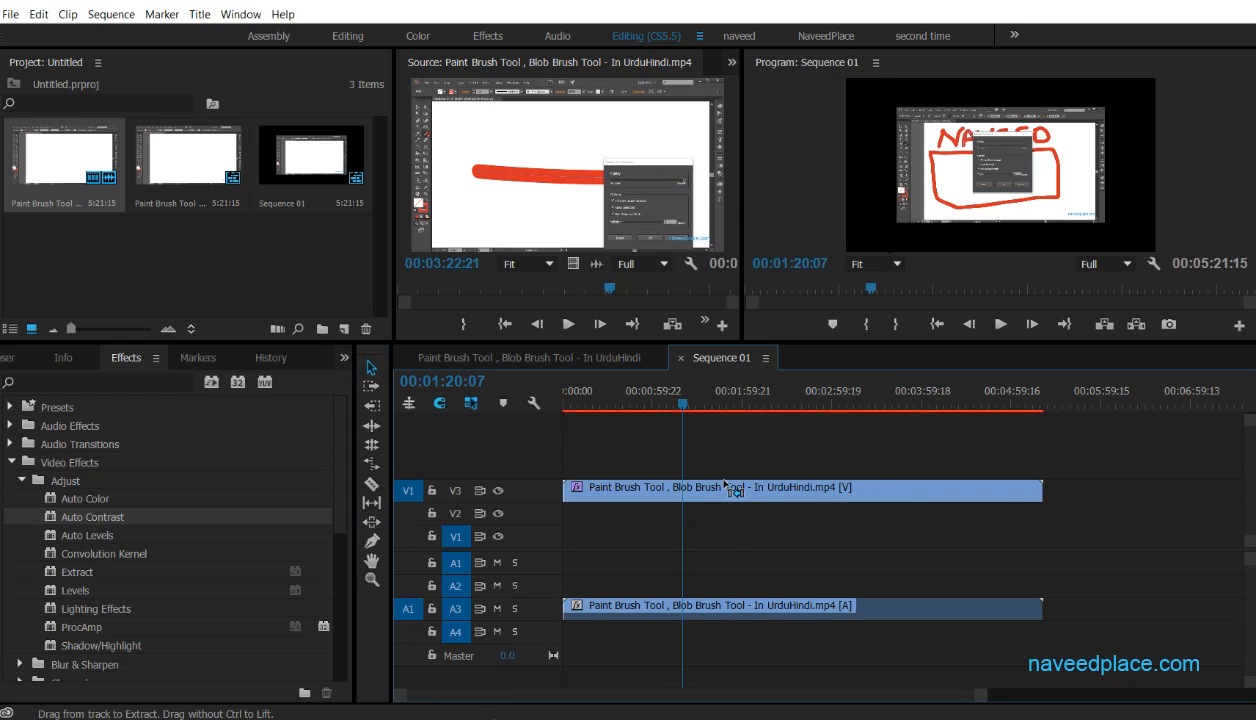
Step: Apply Add Edit at the playhead with no clip selected and move the V3 video clip about one minute along the timeline
click(118, 15)
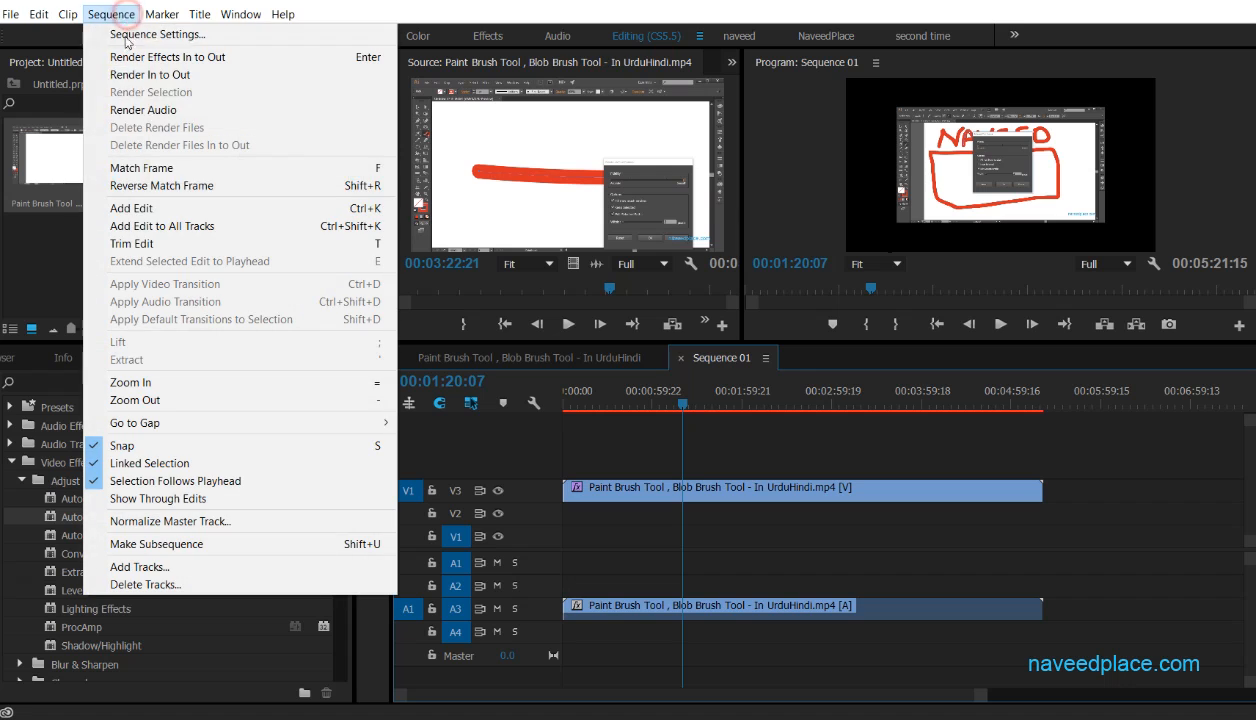
click(172, 211)
drag(760, 489, 811, 495)
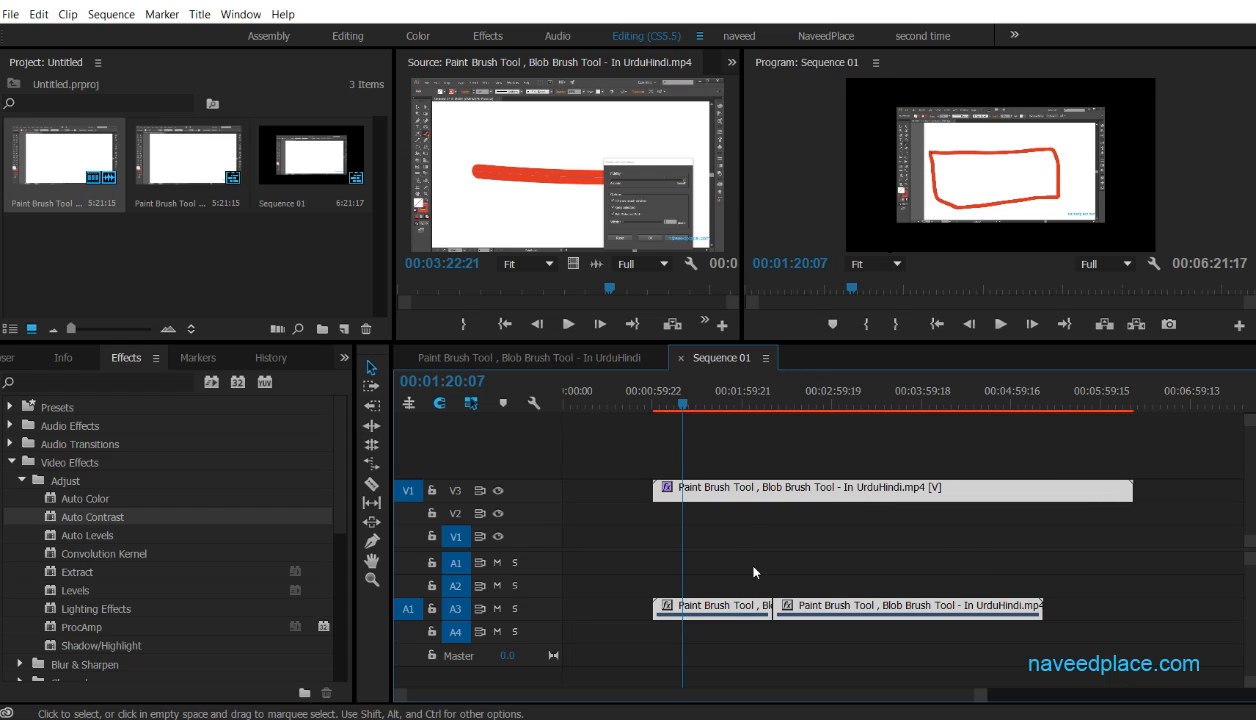
Step: Undo the clip move and the audio split, and clear the sequence's In and Out points
key(ctrl+z)
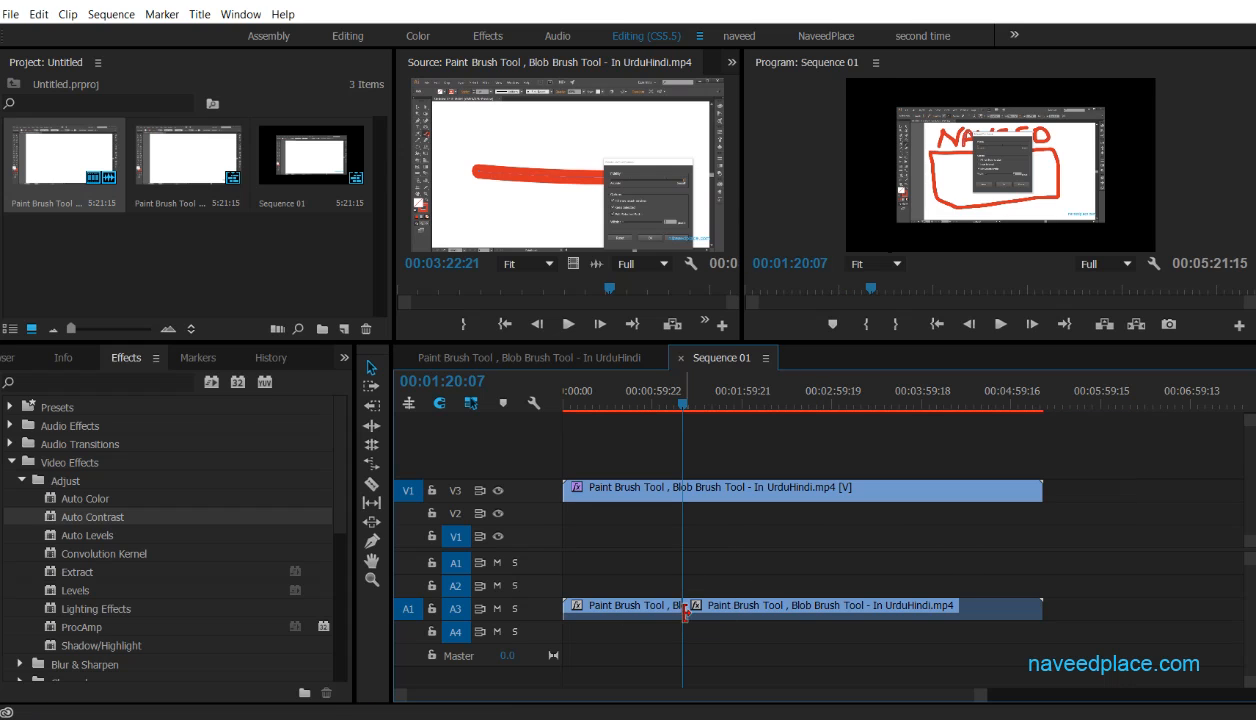
click(723, 497)
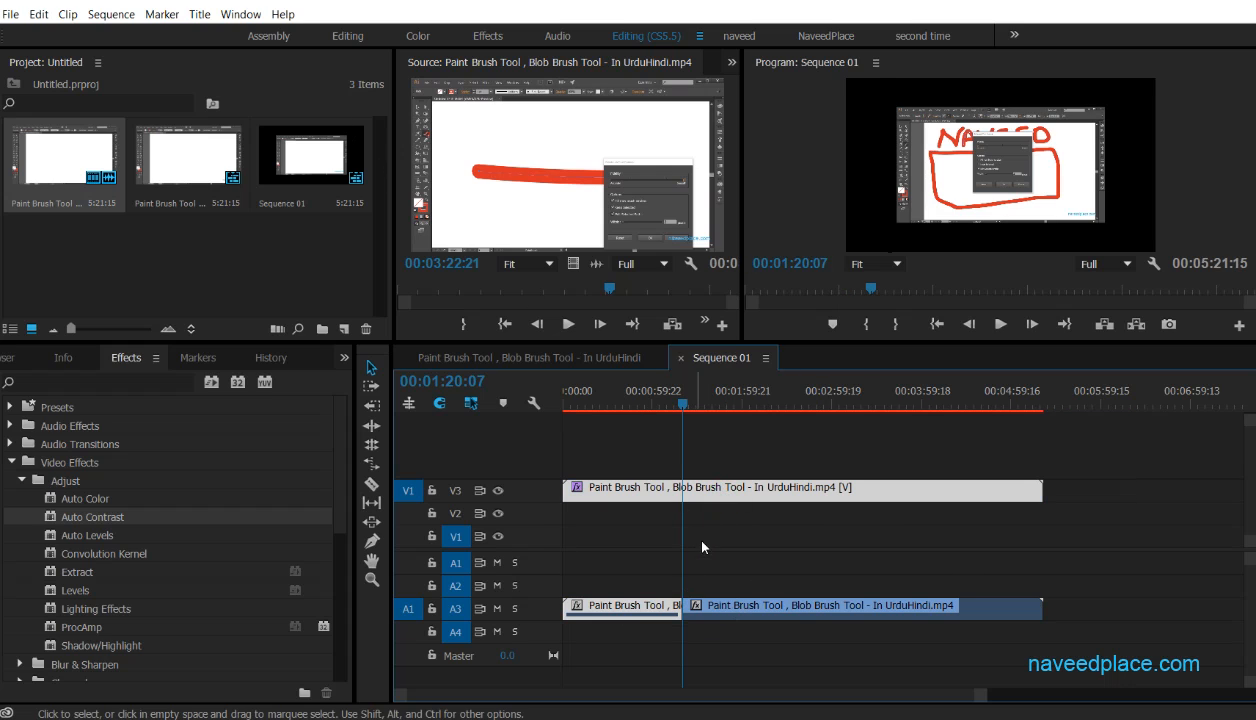
key(ctrl+z)
key(ctrl+z)
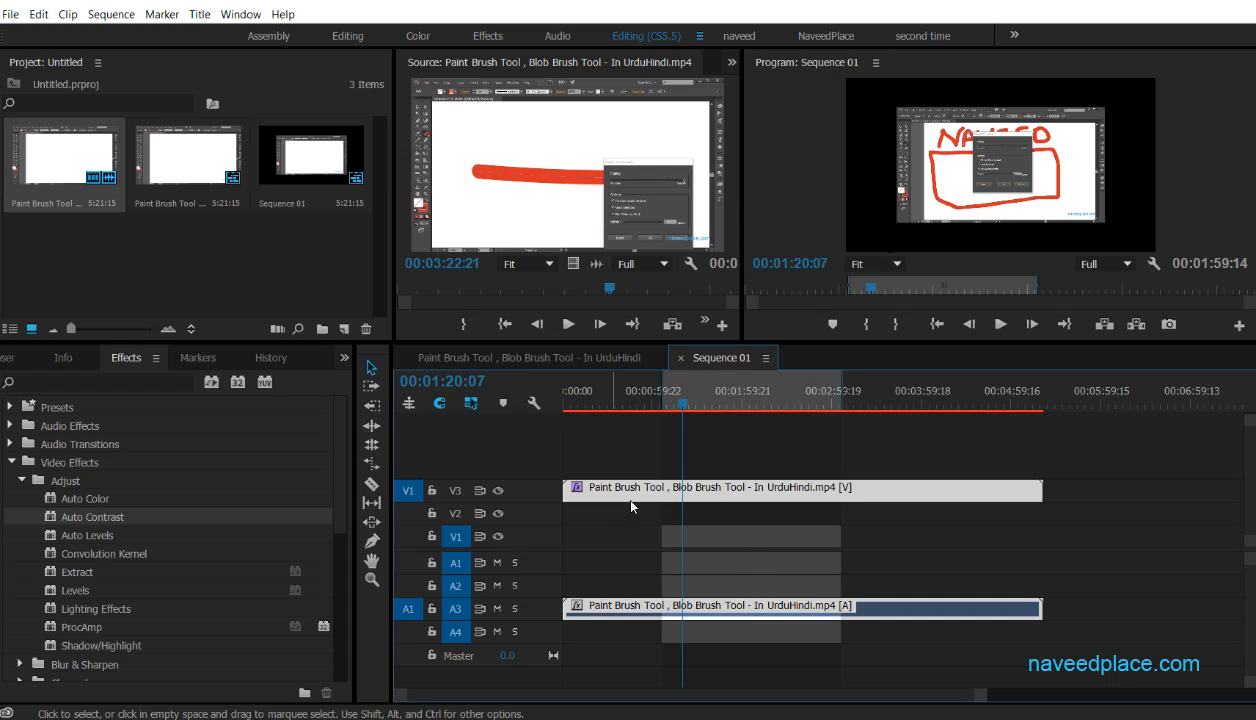
click(162, 14)
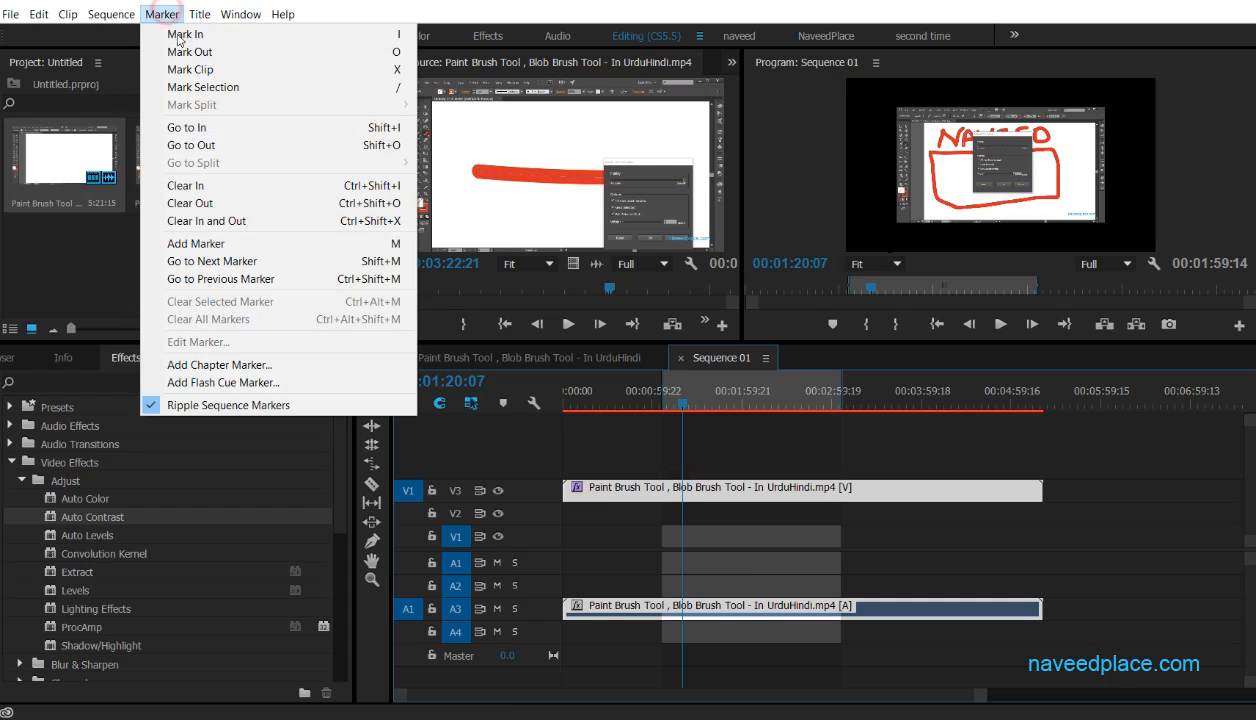
click(230, 221)
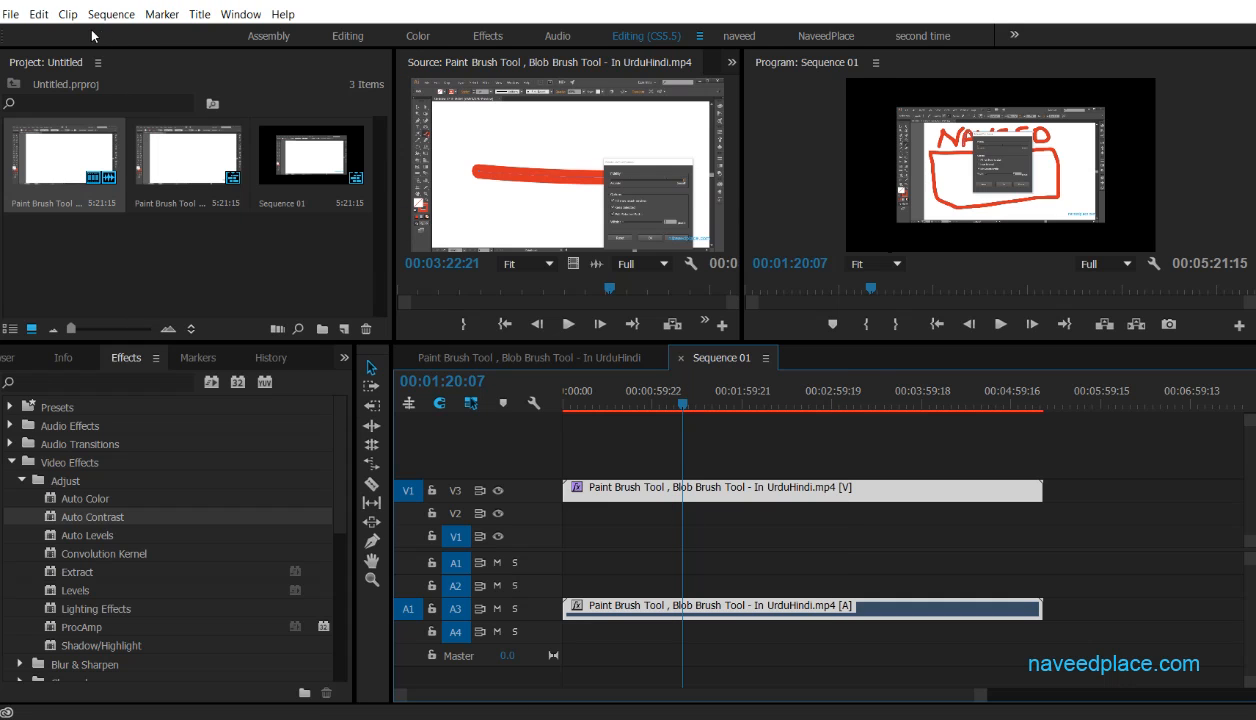
Step: Split the selected clip's video and audio at the playhead with Add Edit and shift the second part along the timeline
click(111, 14)
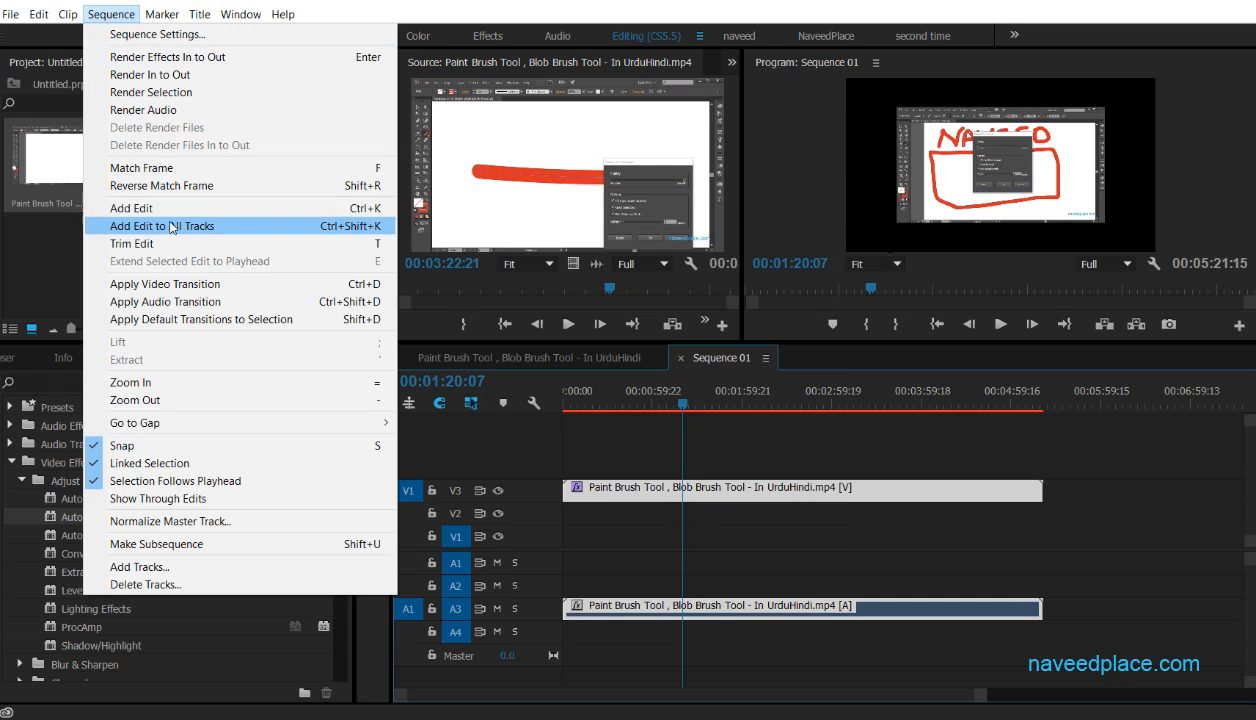
click(173, 210)
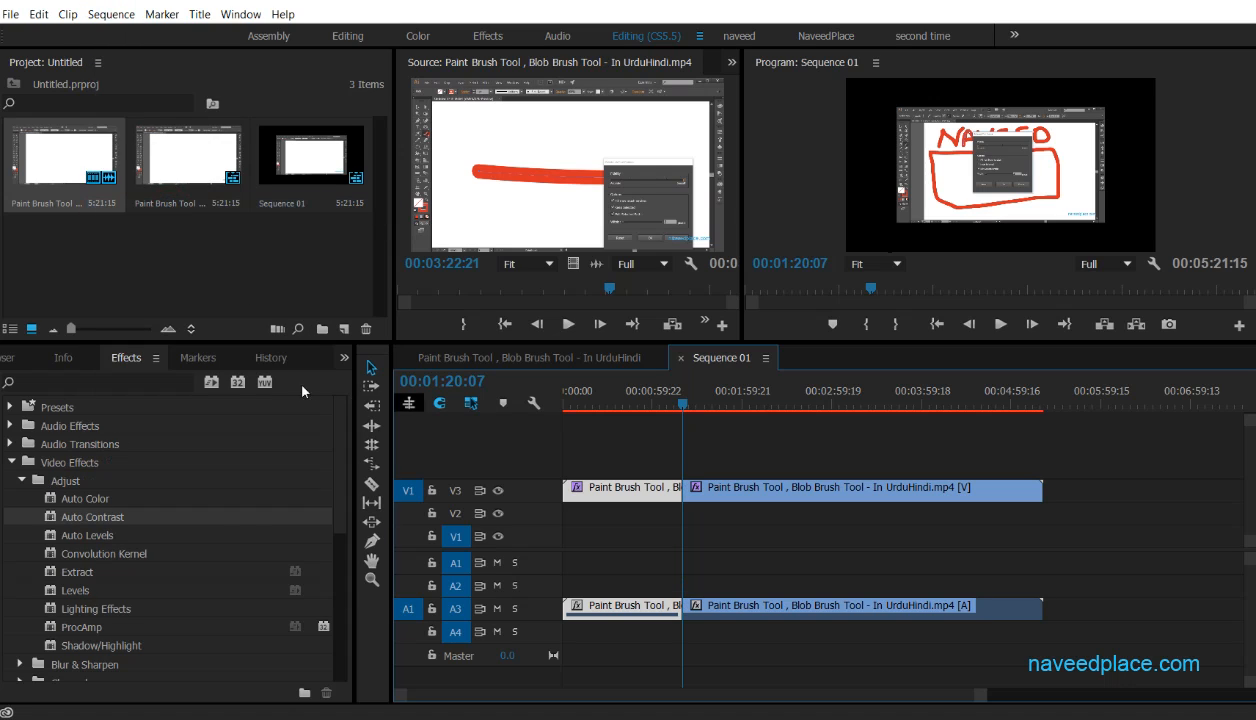
drag(800, 489, 898, 489)
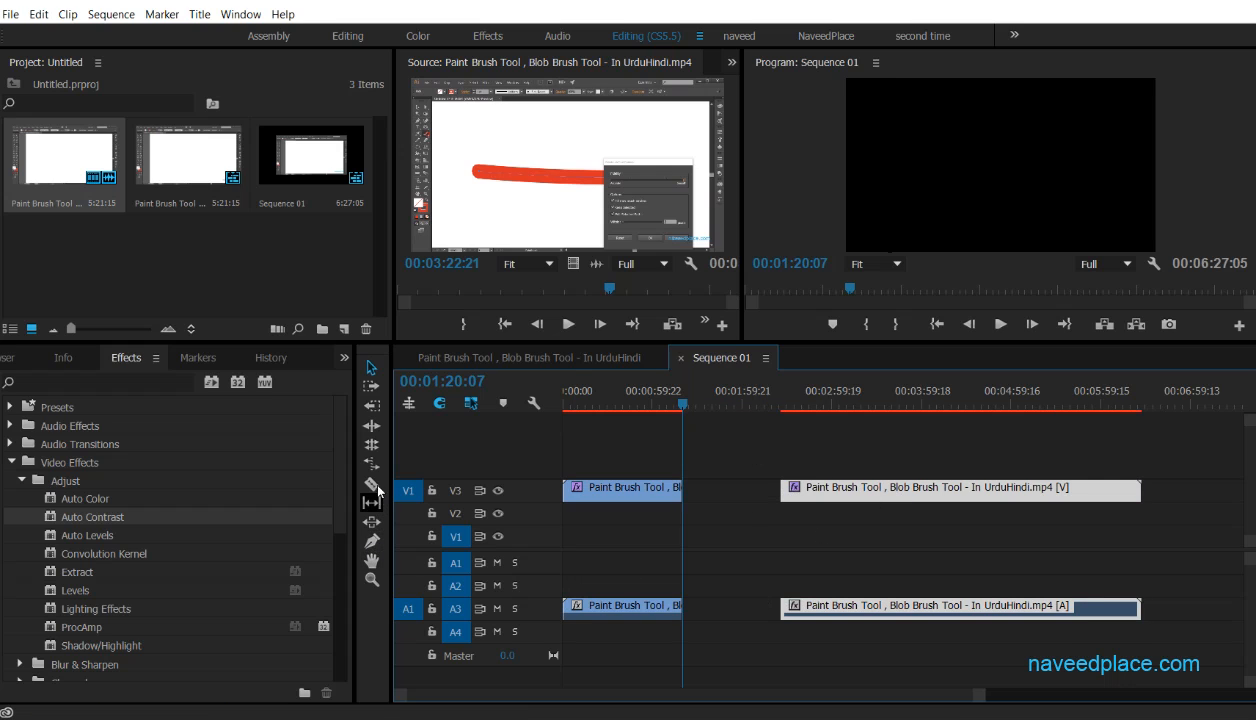
Step: Save the project, and undo the move of the second part and the Add Edit split
key(ctrl+s)
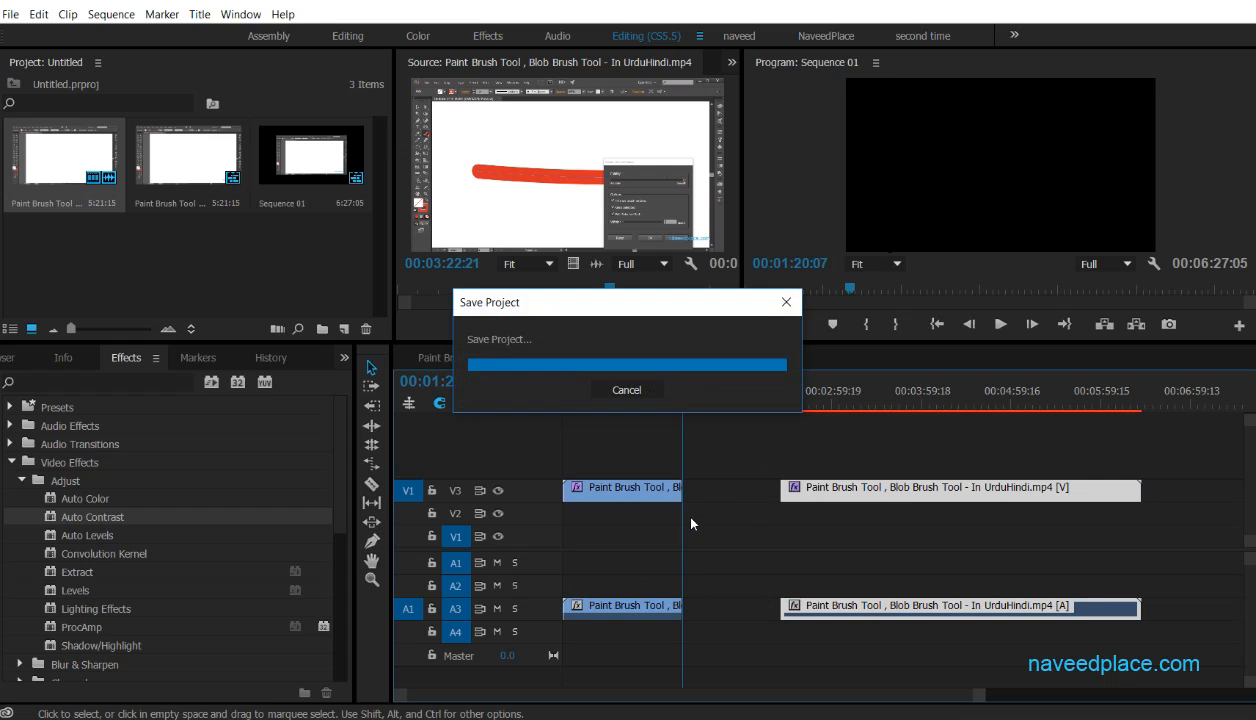
key(ctrl+z)
key(ctrl+z)
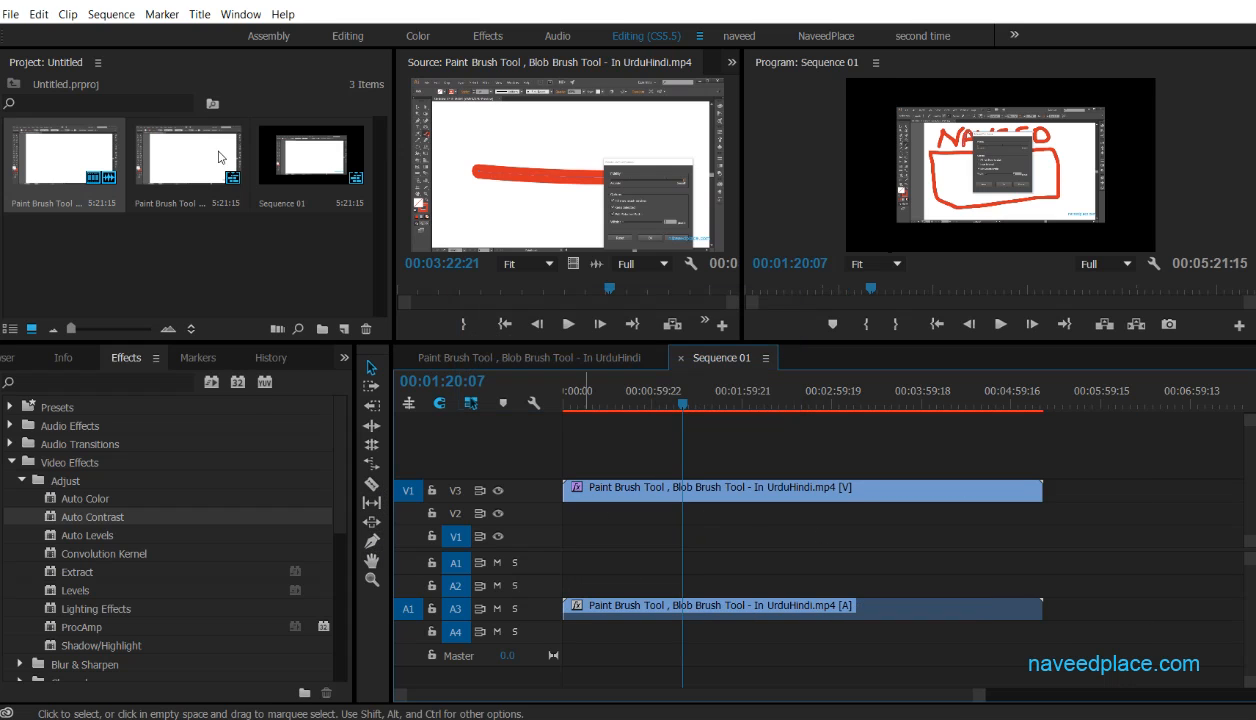
Step: Split the unselected video and audio at 00:01:20:07 with Add Edit to All Tracks and move the second part along the timeline
click(108, 15)
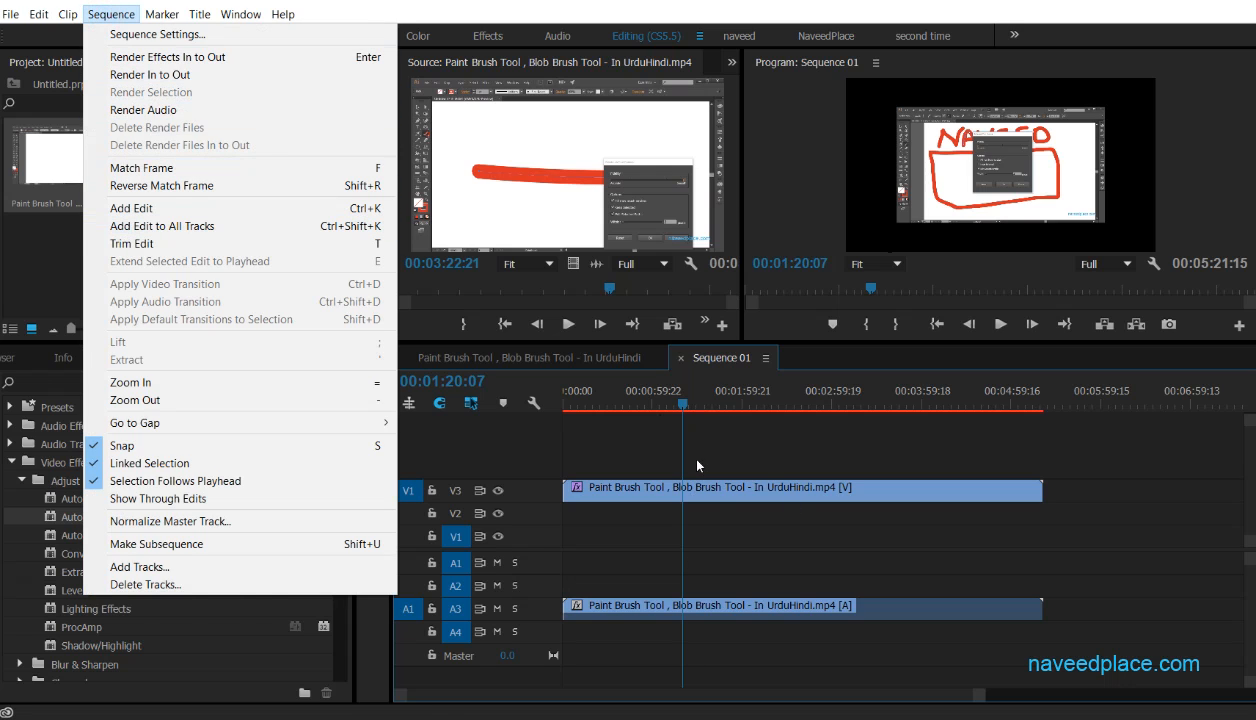
click(708, 487)
click(720, 538)
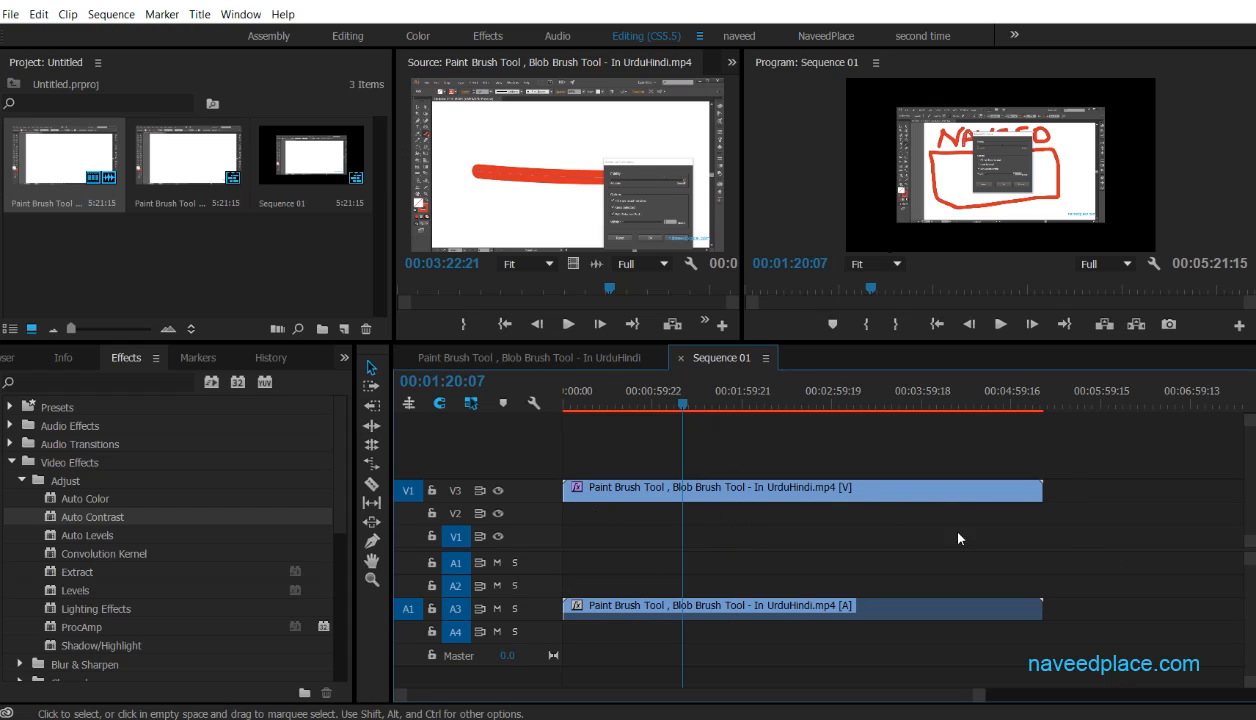
click(111, 14)
click(115, 226)
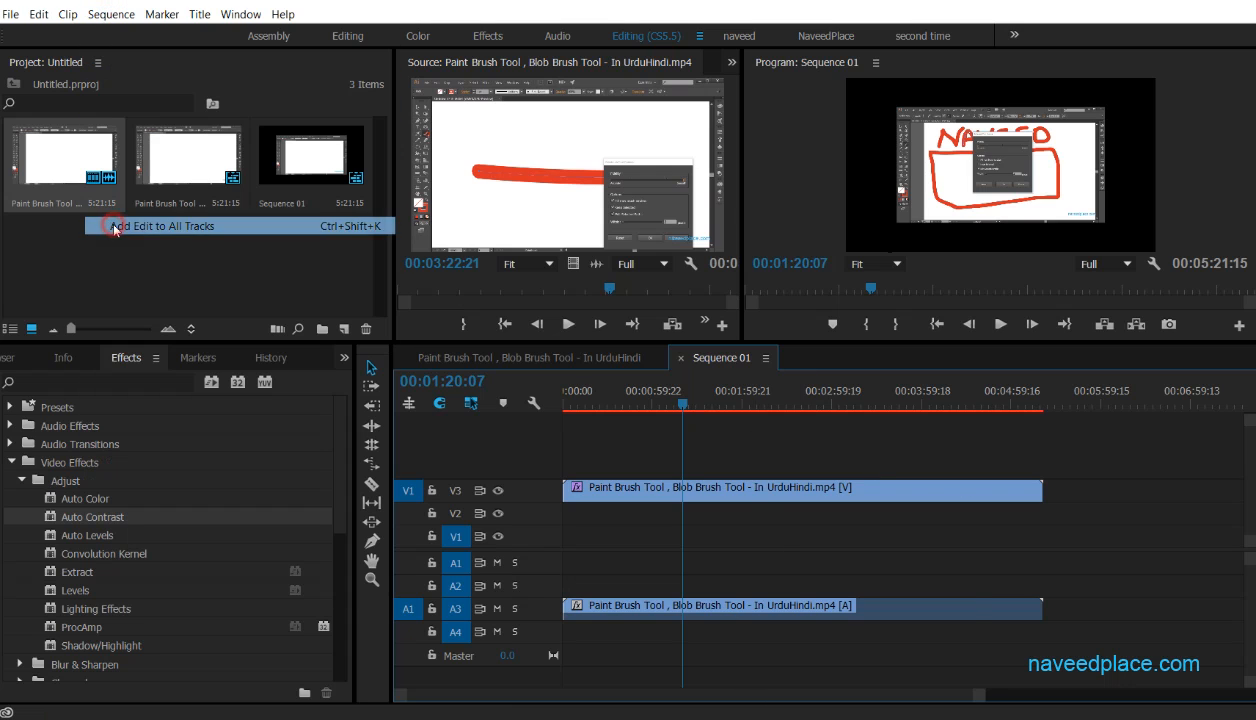
click(743, 490)
drag(743, 490, 856, 490)
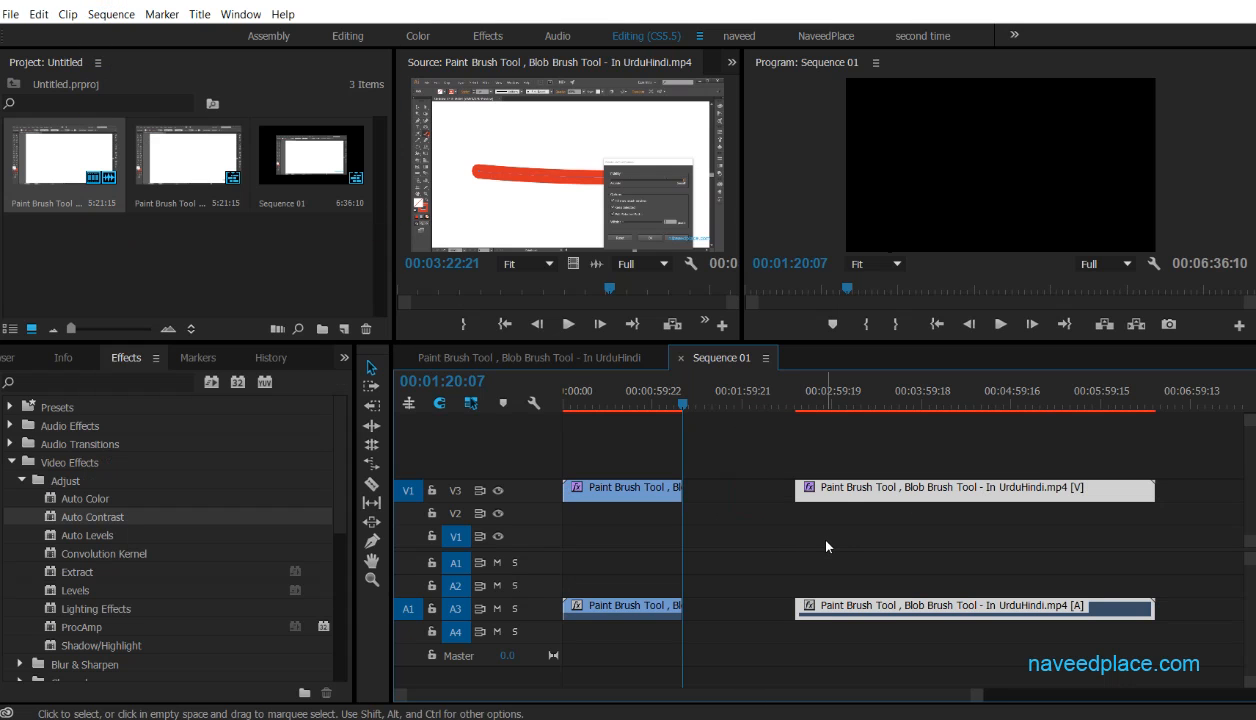
Step: Undo the second part's move and the Add Edit to All Tracks split
key(ctrl+z)
key(ctrl+z)
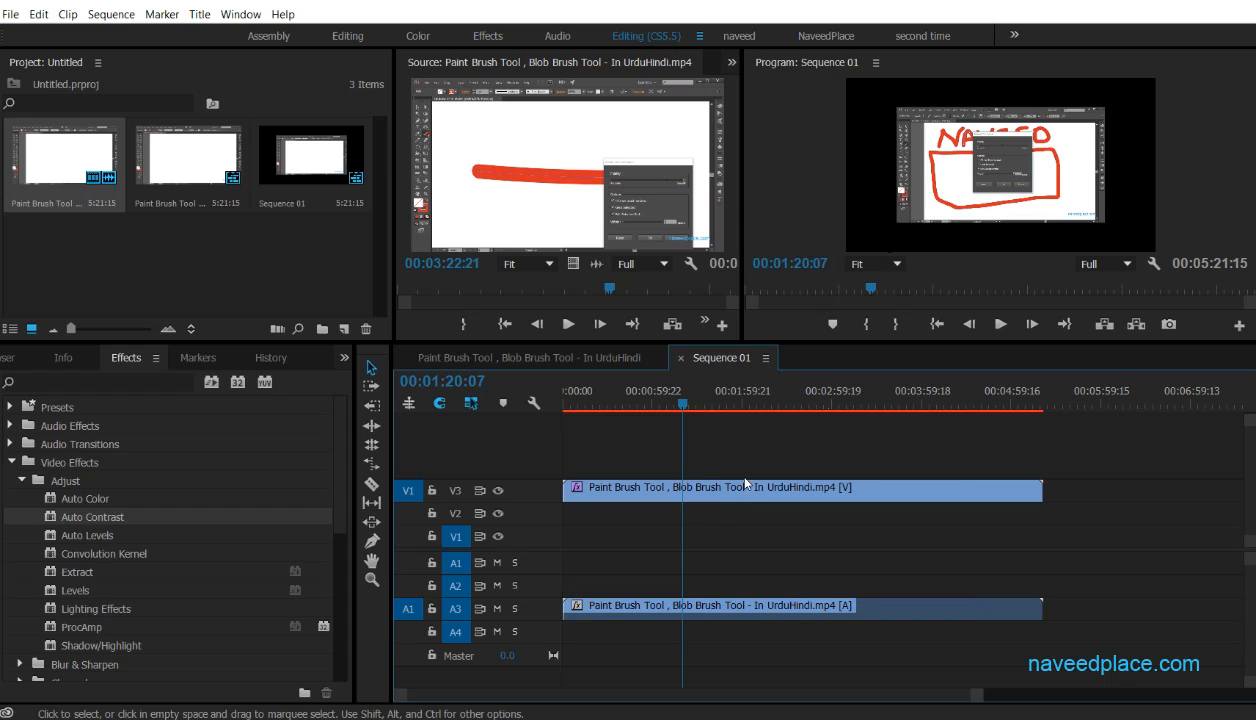
Step: Turn off Linked Selection and select only the video clip on V3
click(733, 506)
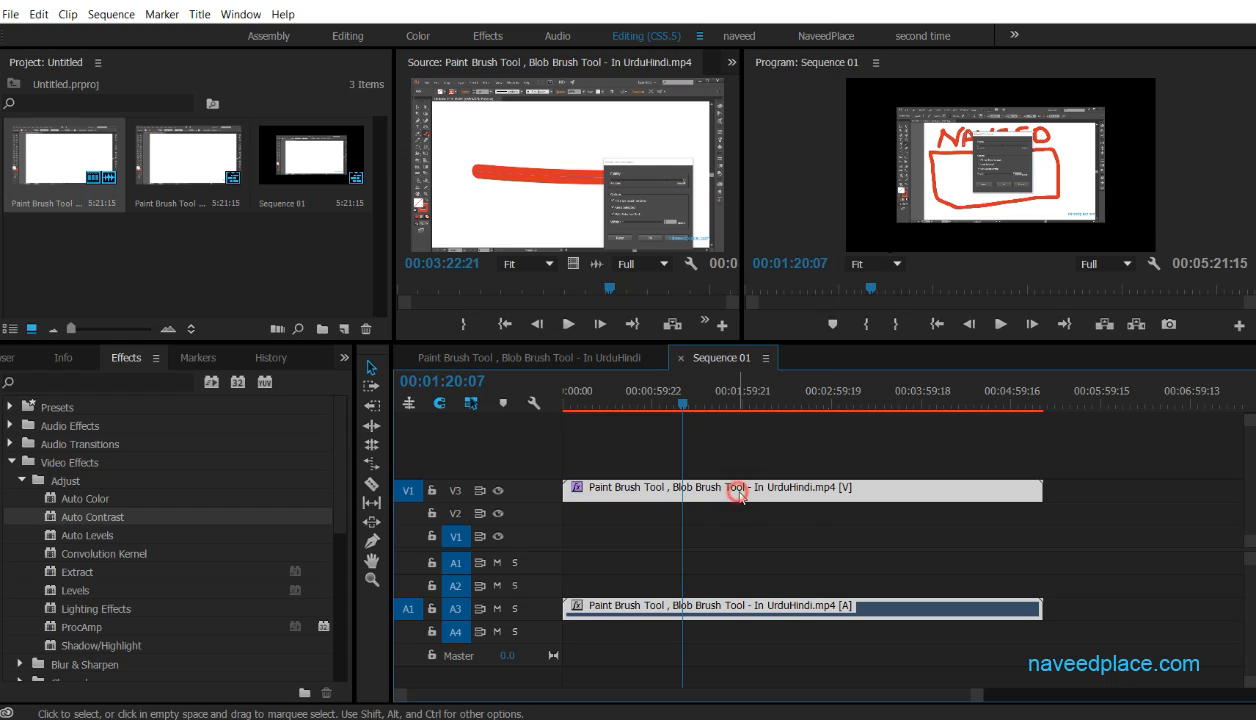
click(471, 403)
click(825, 557)
click(772, 498)
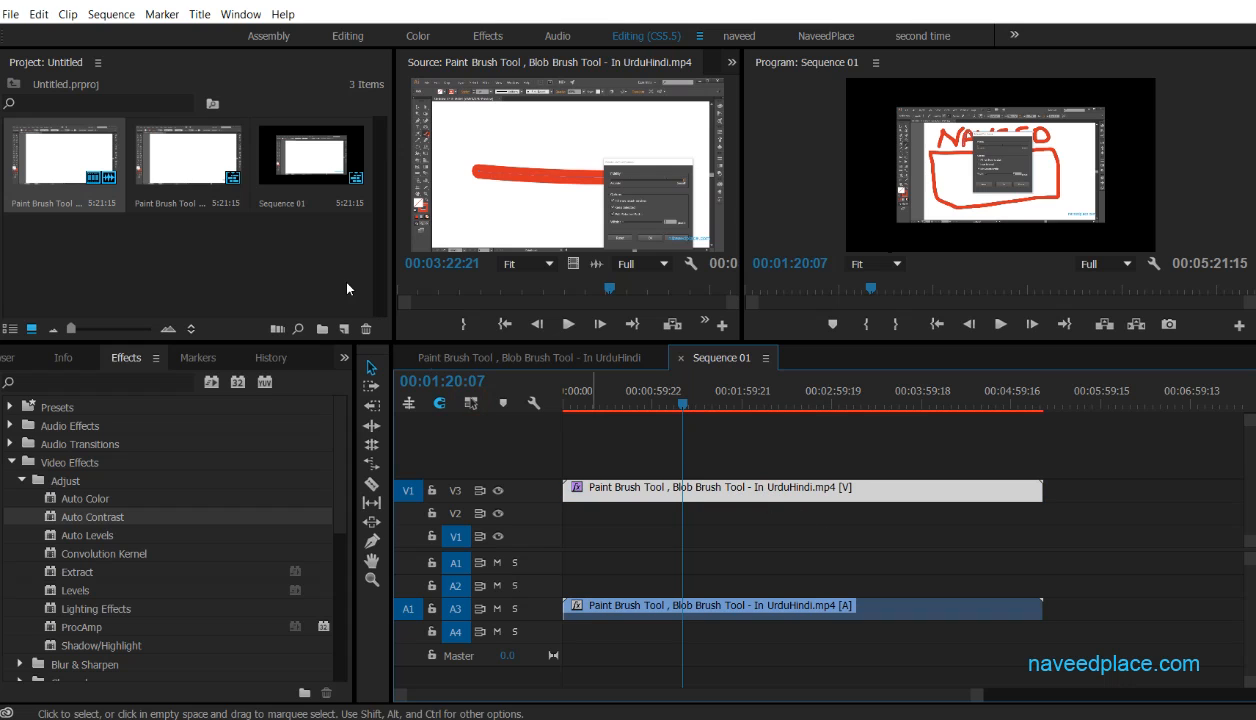
Step: With Linked Selection off, apply Add Edit to All Tracks at the playhead and move the second audio part along the timeline
click(111, 14)
click(137, 227)
click(763, 538)
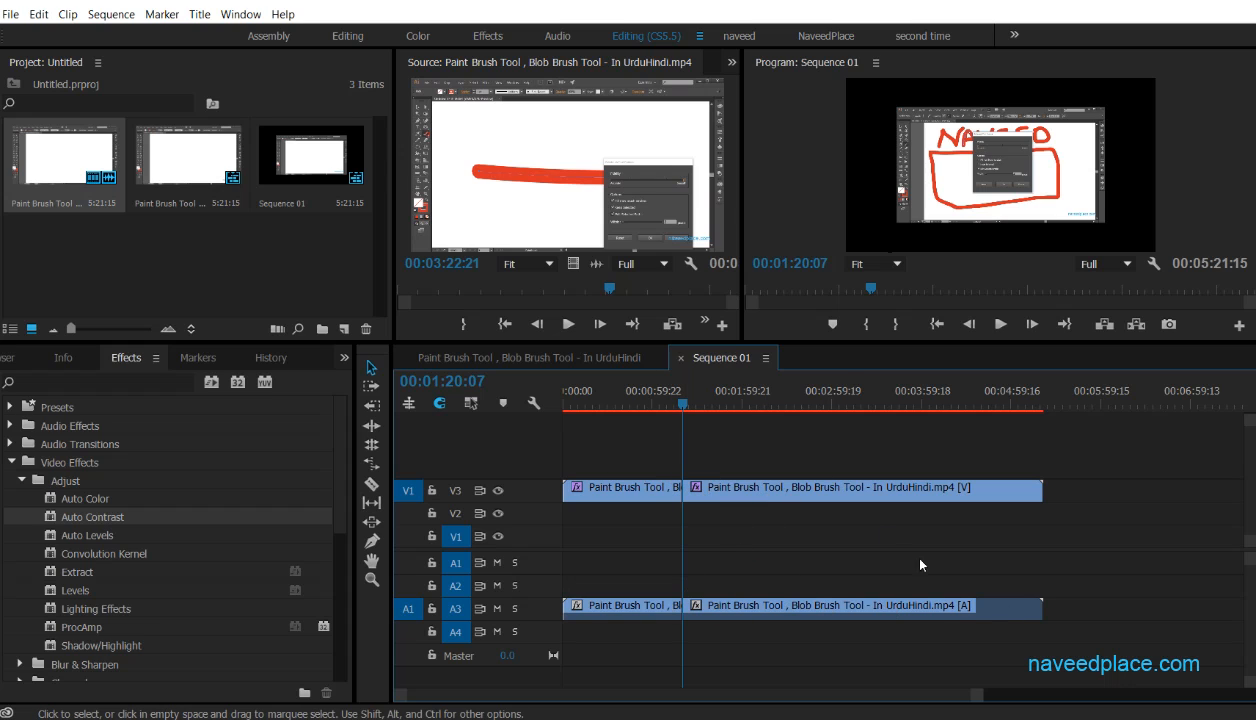
drag(759, 600, 1003, 600)
Step: Undo the audio part's move and the split across all tracks
key(ctrl+z)
key(ctrl+z)
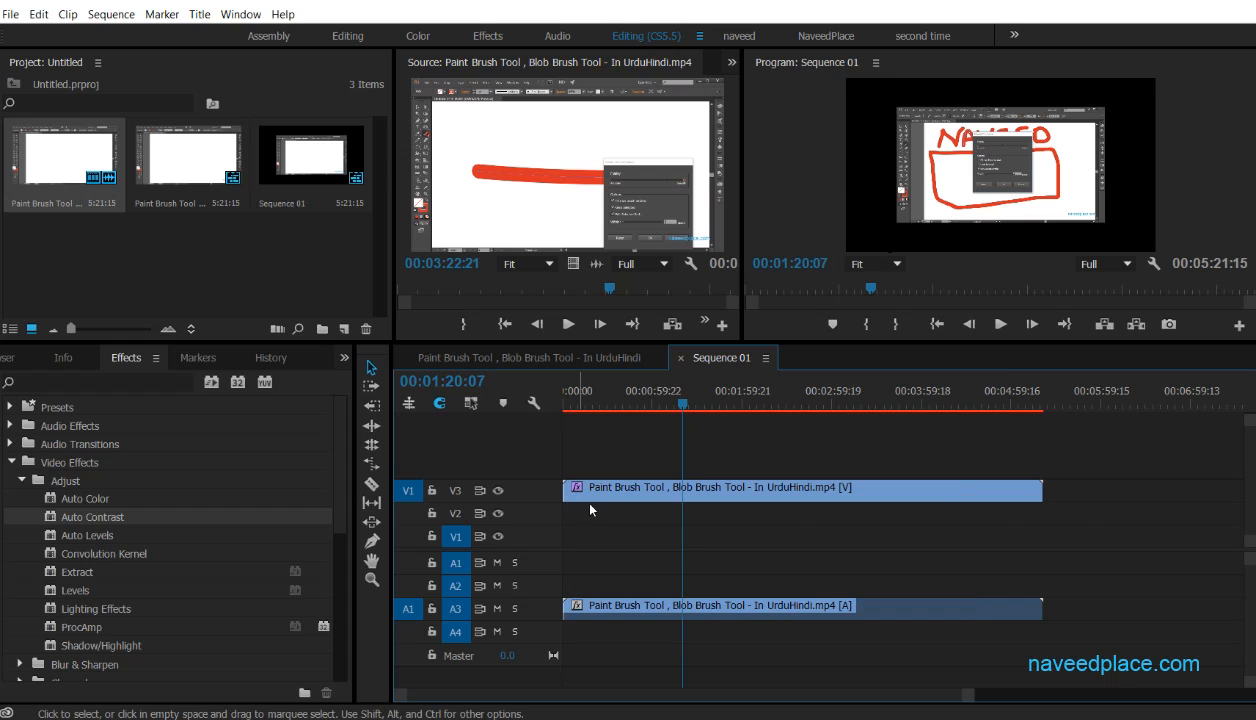
Step: Try Trim Edit on the clip's starting edit point, leave trim mode, and clear the sequence's In and Out points
click(111, 14)
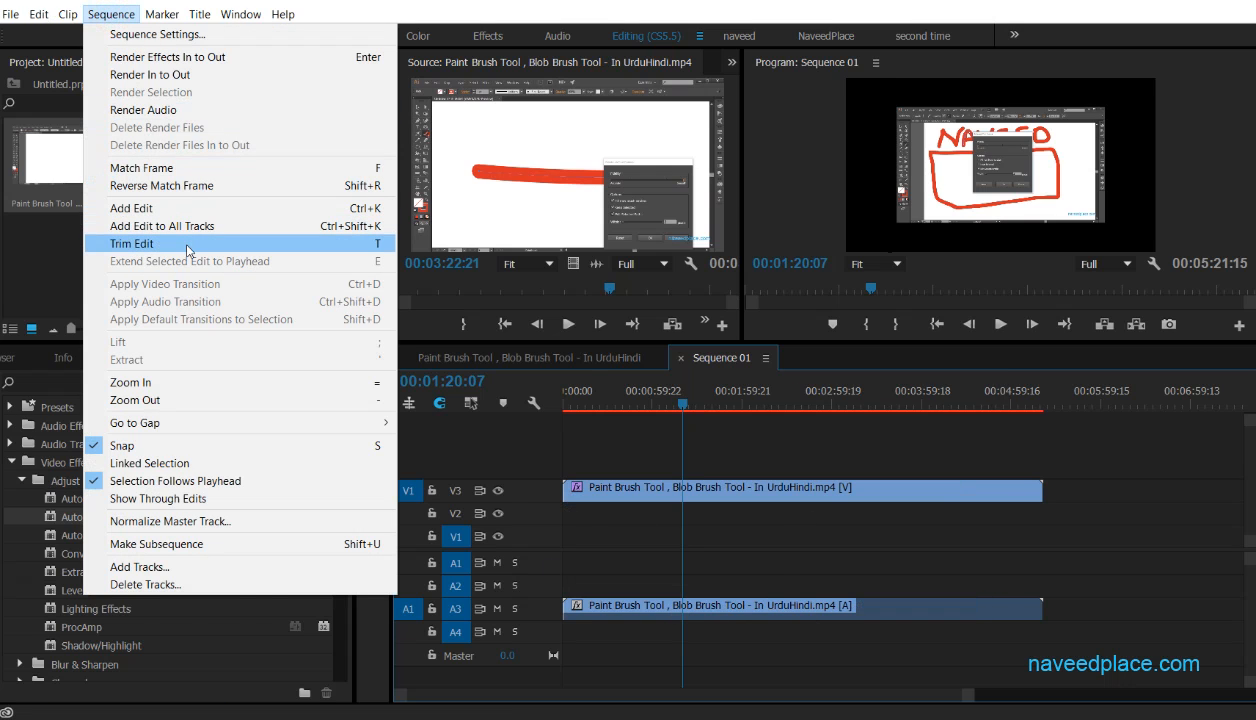
click(187, 250)
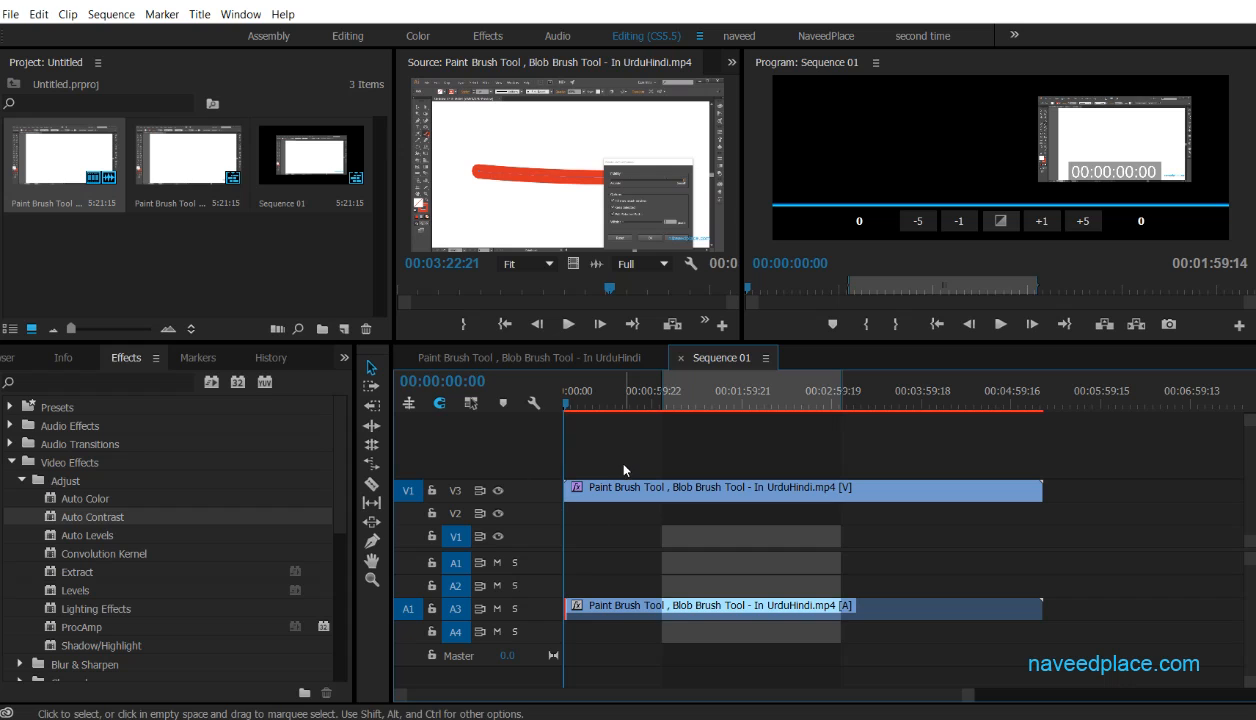
click(111, 14)
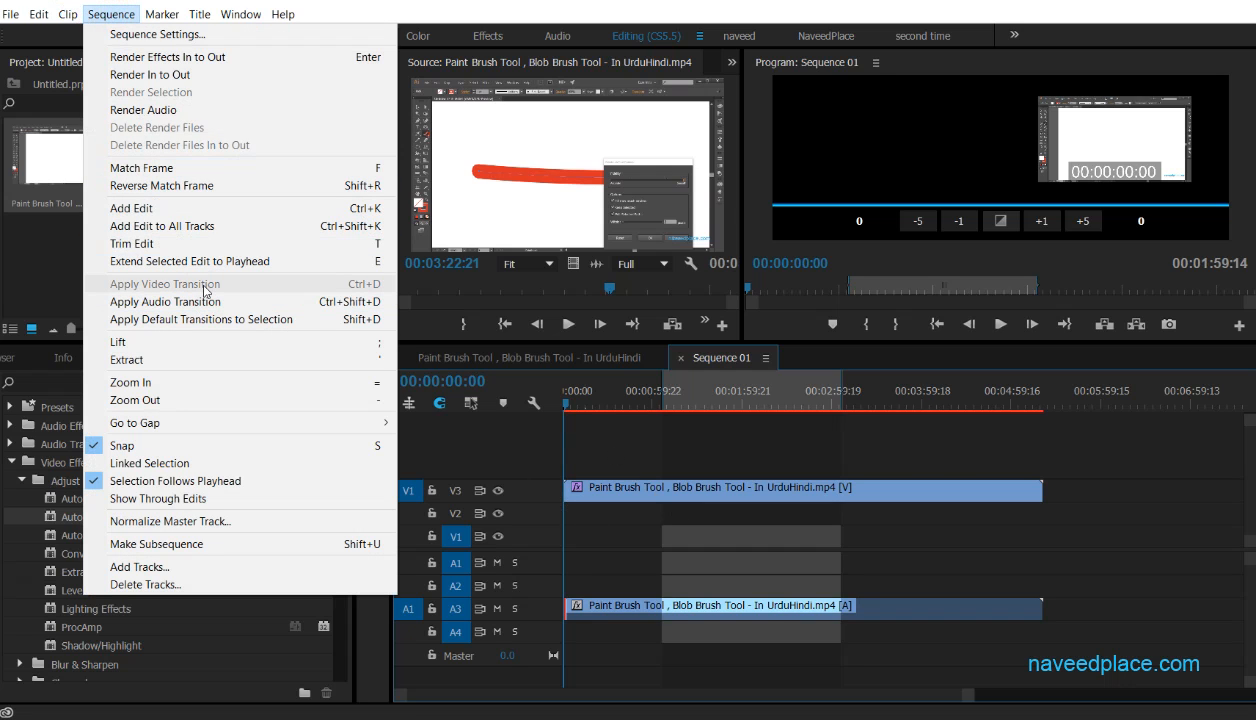
click(762, 572)
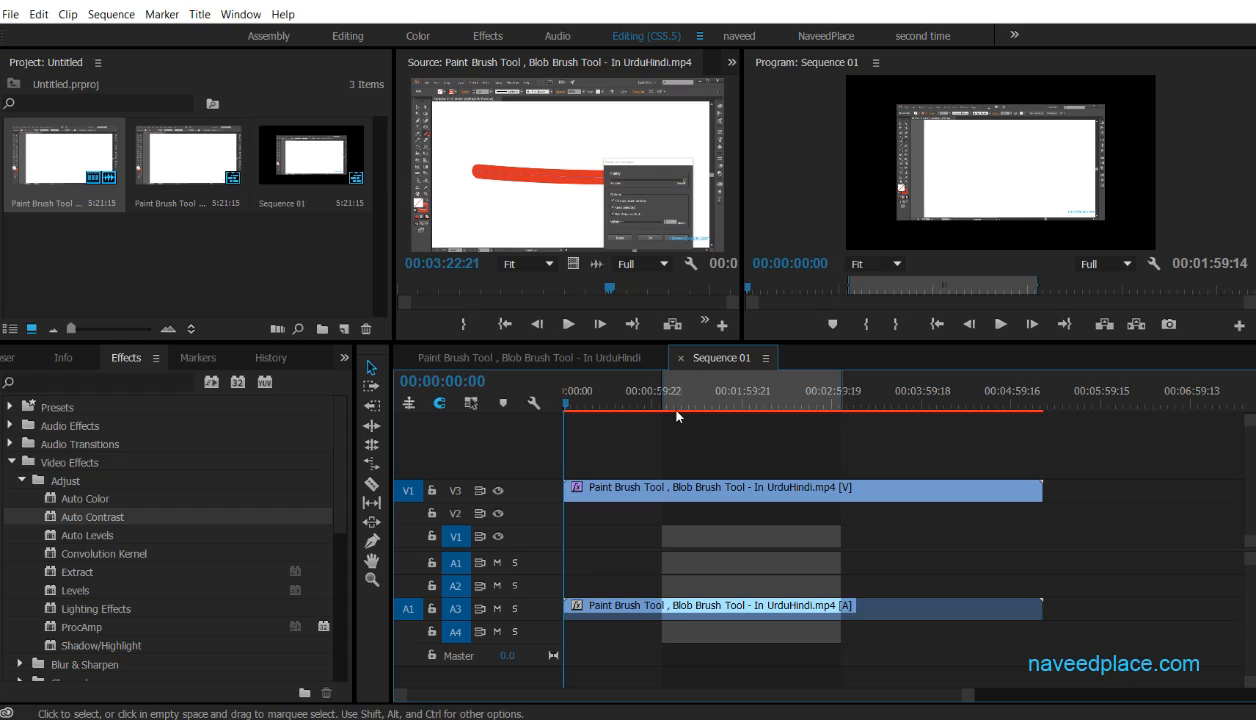
click(162, 14)
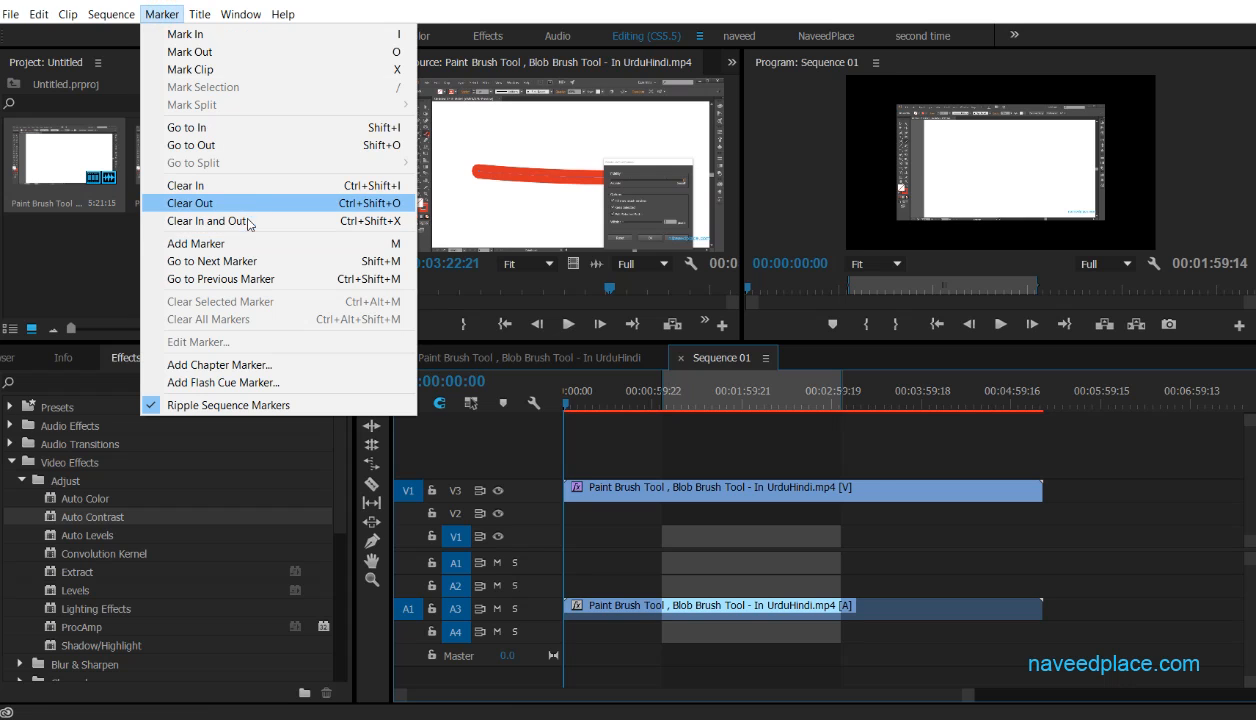
click(248, 220)
Step: Collapse Video Effects and expand Video Transitions in the effects list, enlarging and shrinking the surrounding panels
click(12, 463)
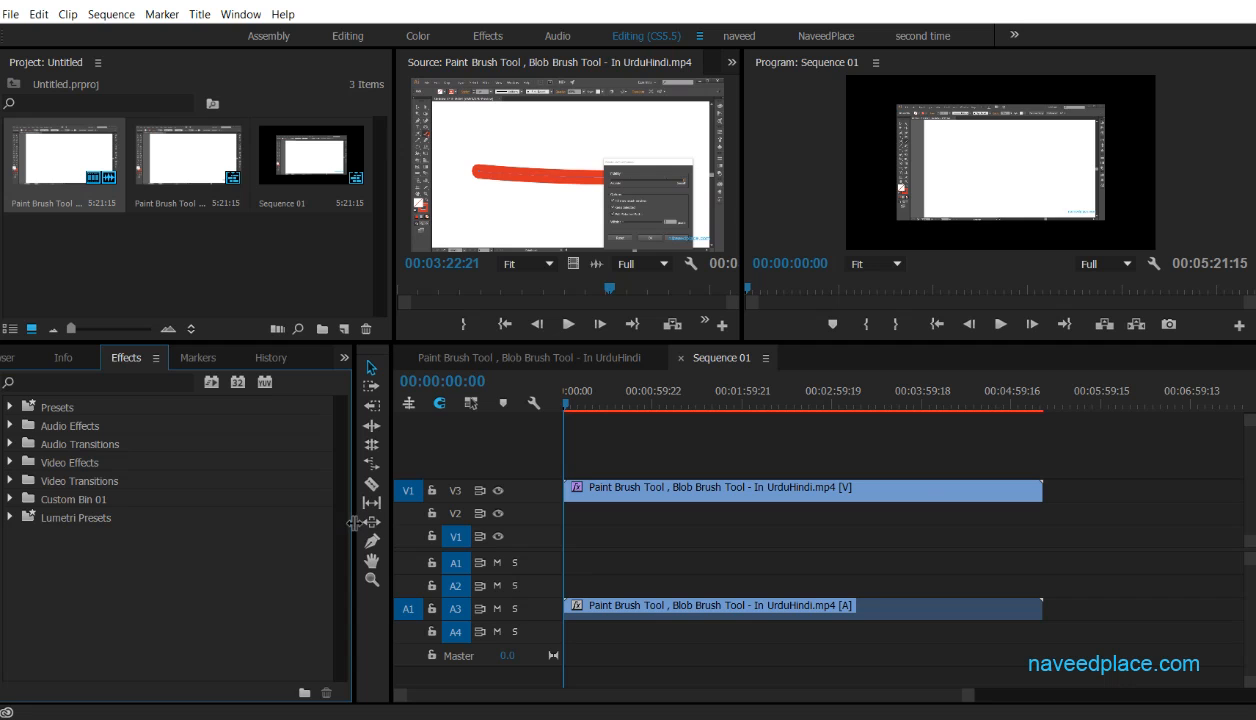
drag(354, 522, 428, 530)
drag(276, 338, 264, 222)
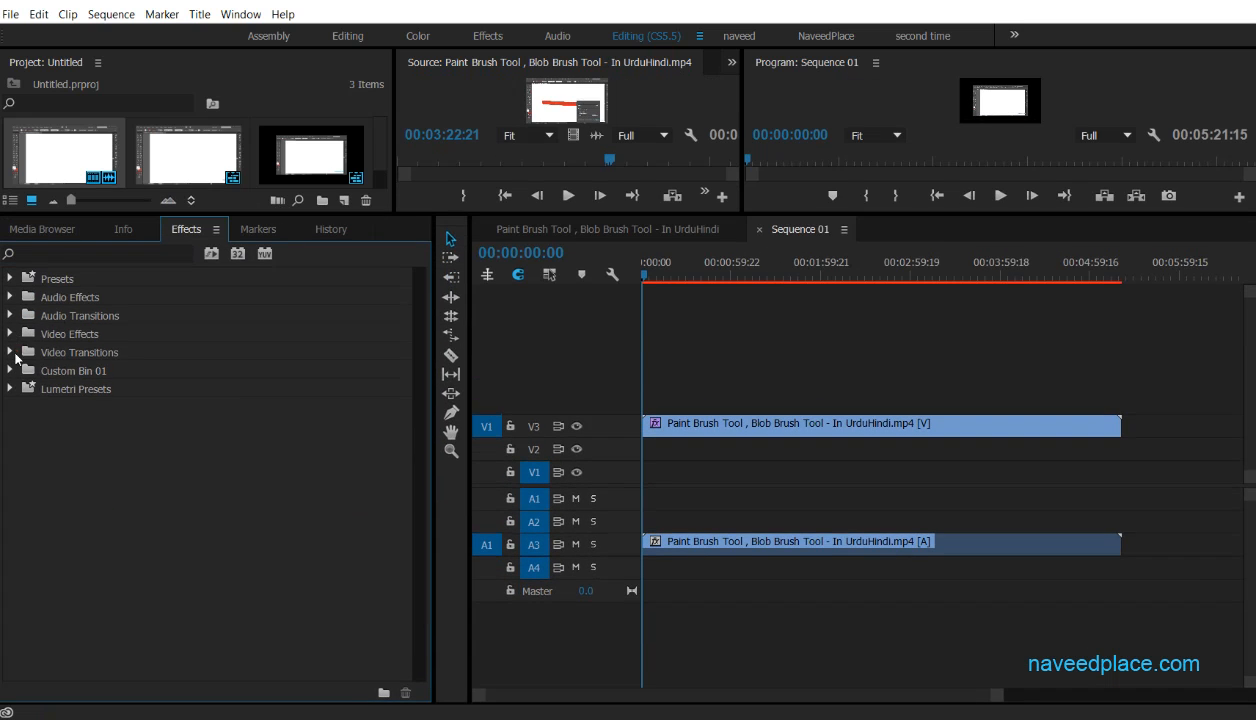
click(11, 352)
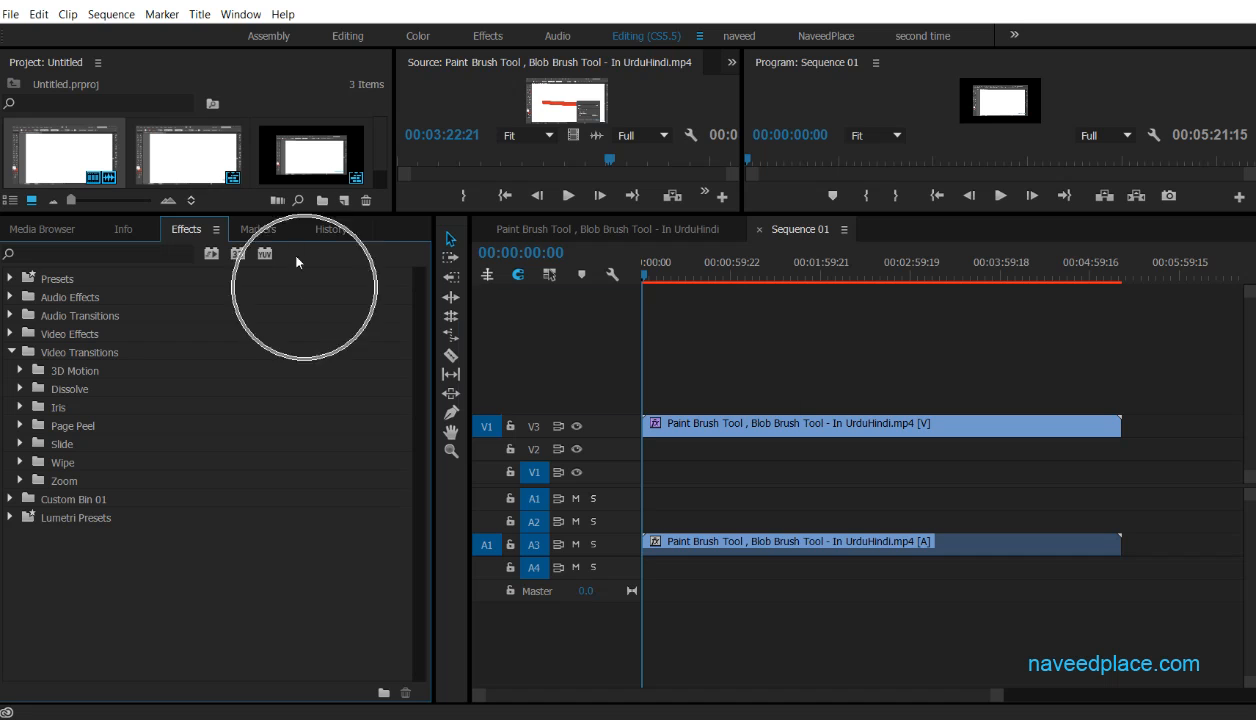
drag(286, 212, 282, 417)
drag(436, 532, 308, 532)
drag(468, 480, 318, 480)
Step: Select the V3 video clip, pick Cube Spin from the 3D Motion transitions, and try Apply Video Transition
click(126, 20)
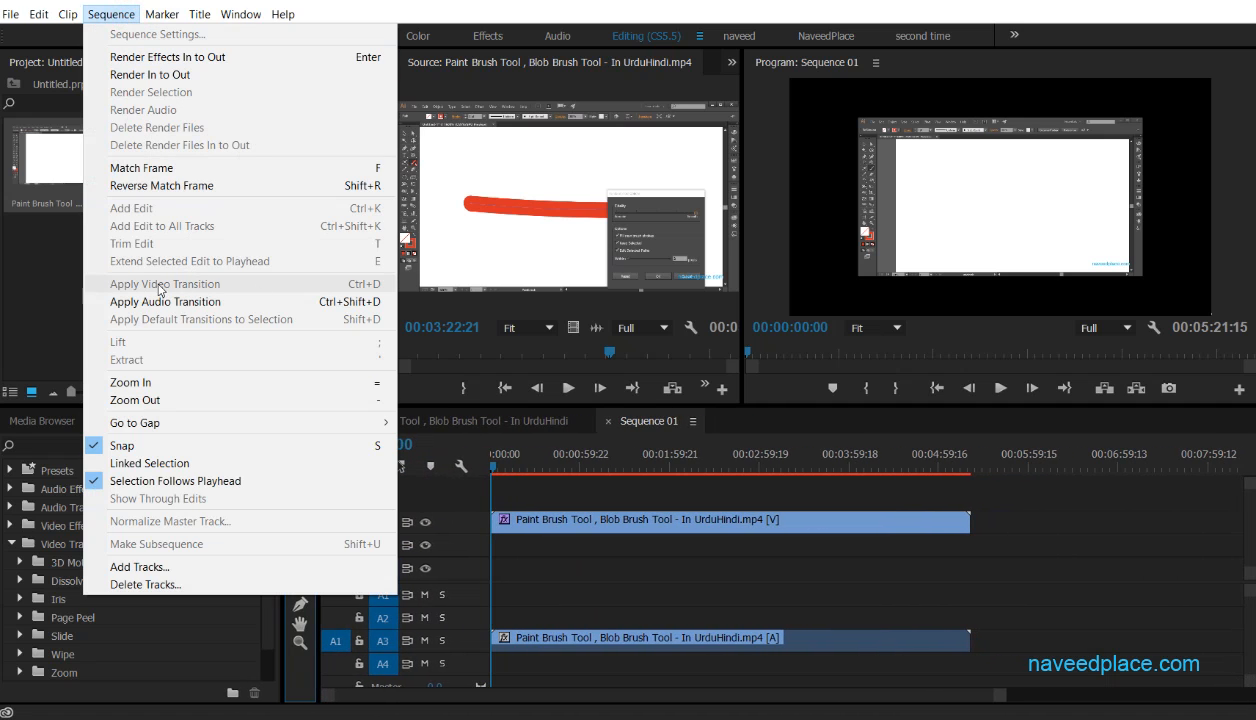
click(560, 518)
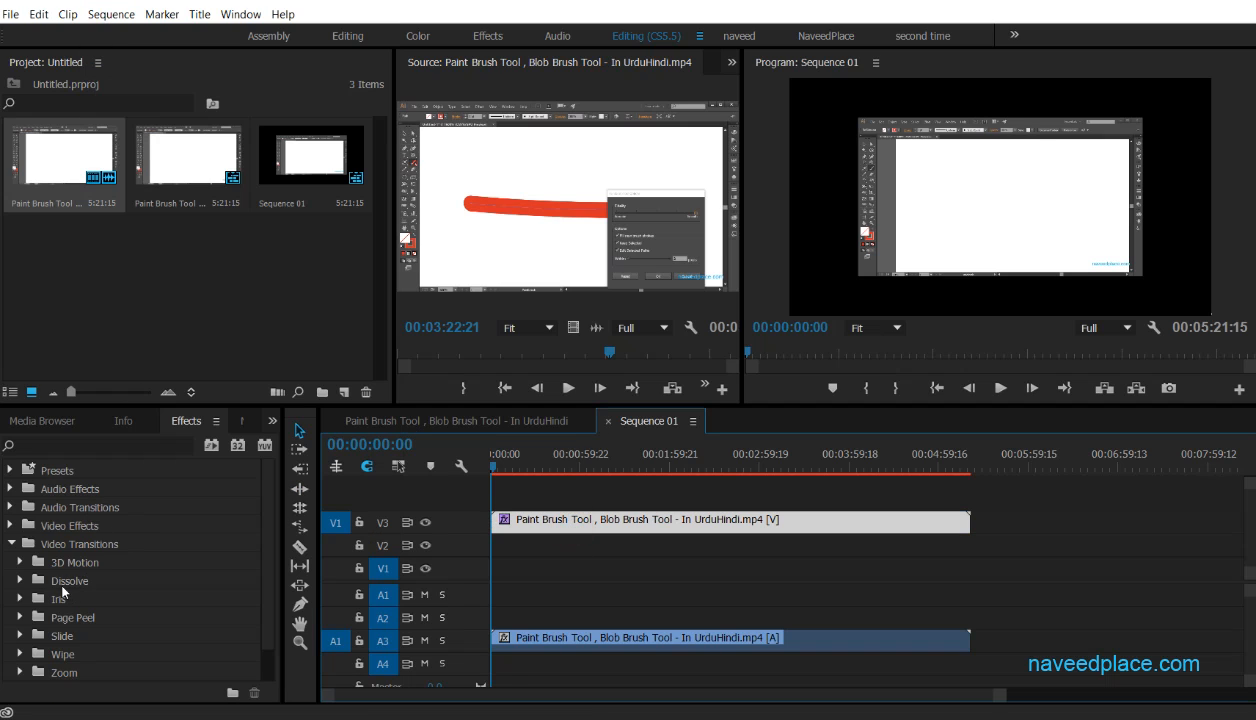
double_click(66, 562)
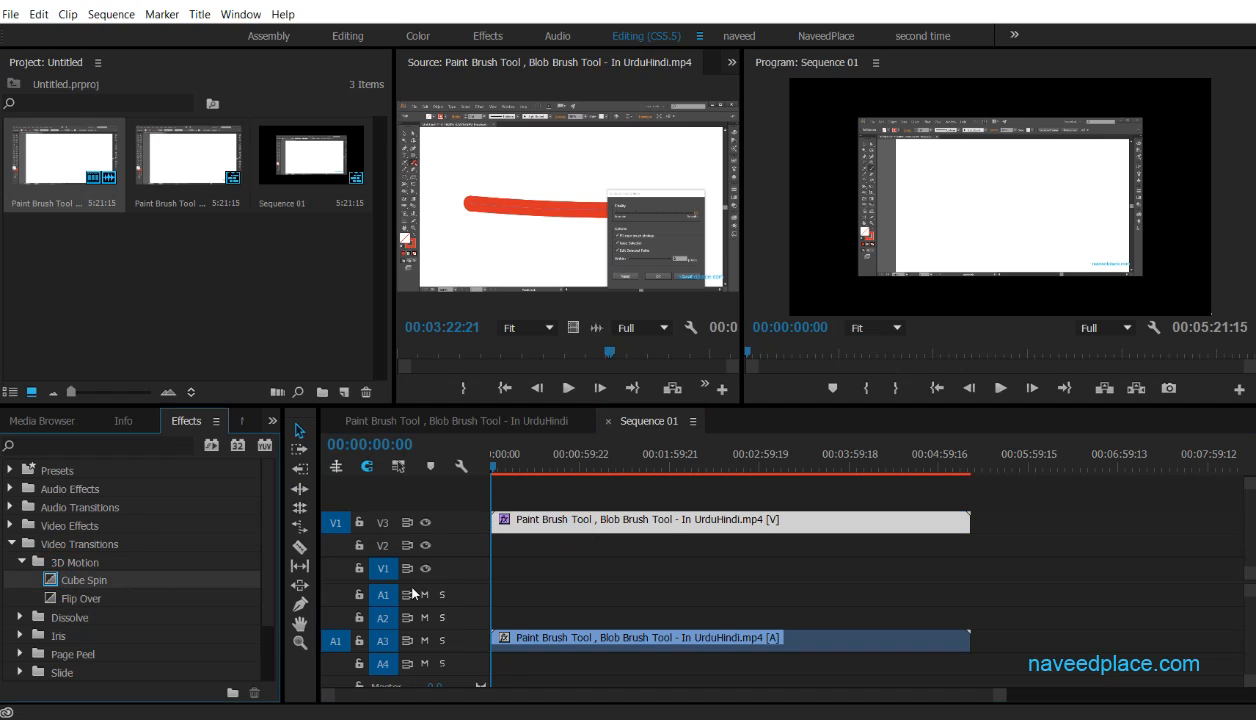
click(110, 14)
click(196, 284)
Step: Try the Cube Spin transition at the start of the V3 video clip and run Apply Video Transition
drag(62, 581, 501, 528)
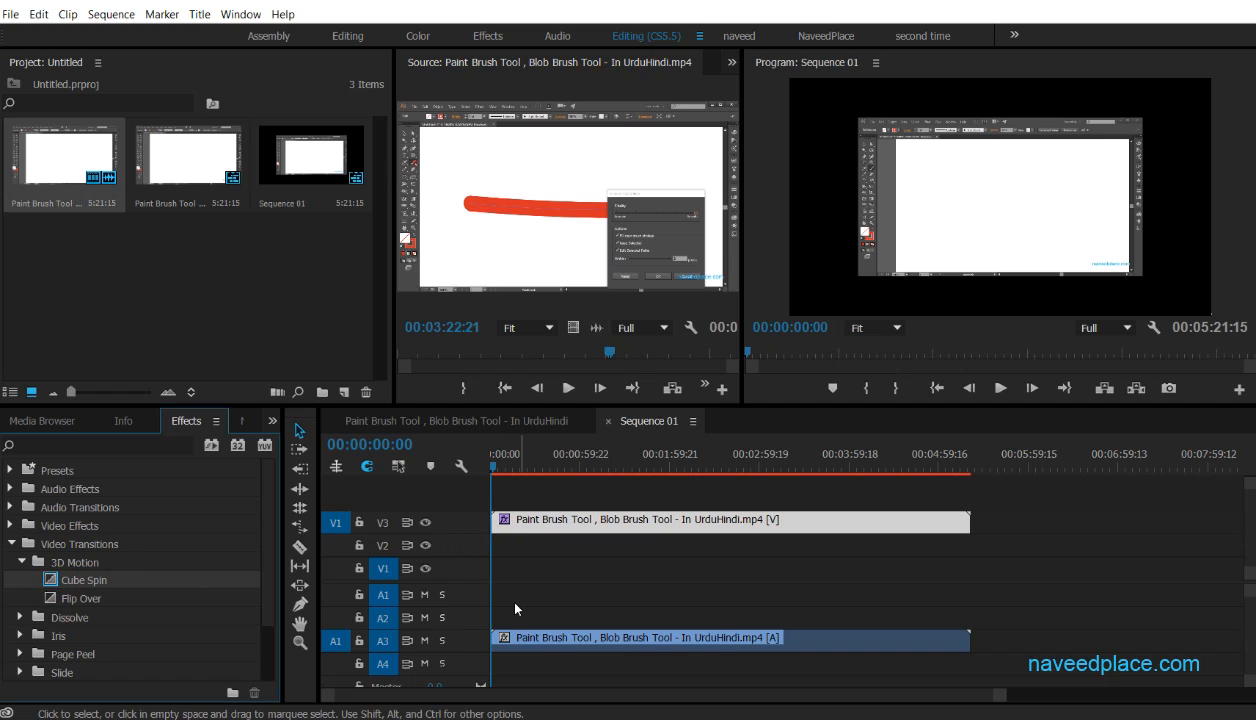
click(603, 524)
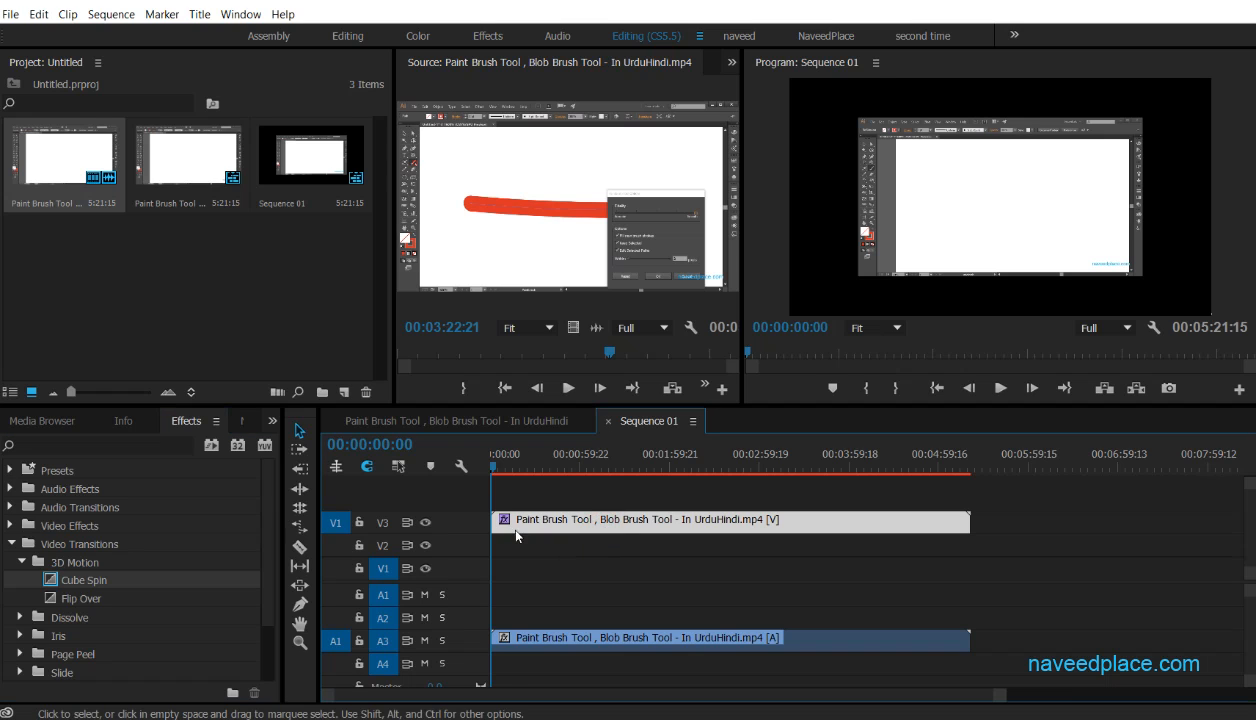
click(62, 583)
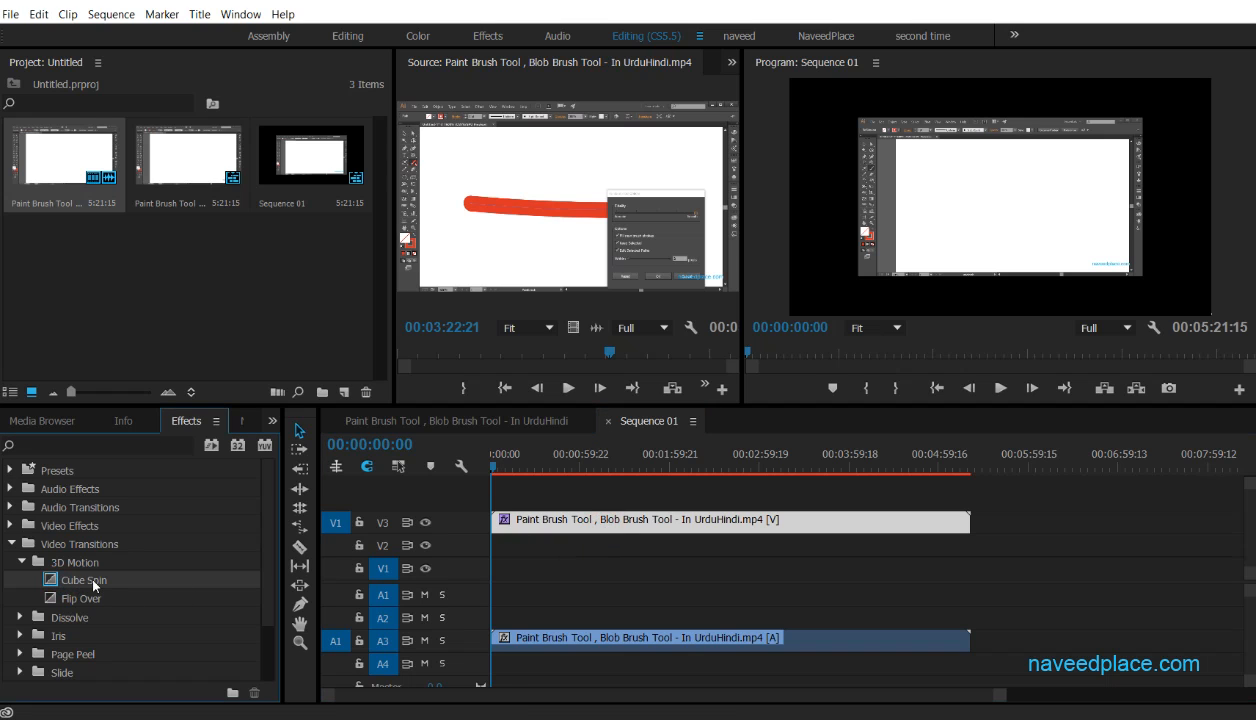
click(110, 14)
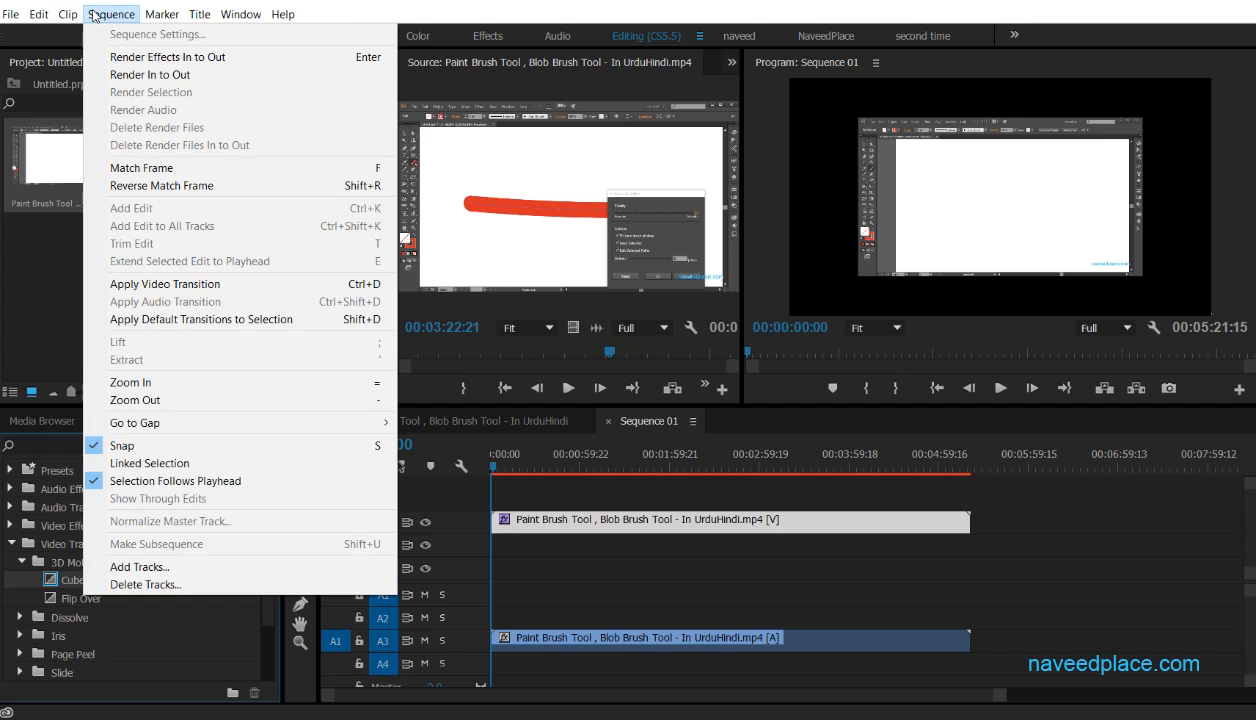
click(167, 285)
Step: Preview the Cube Spin transition by playing the start of the sequence, and undo applying it
key(space)
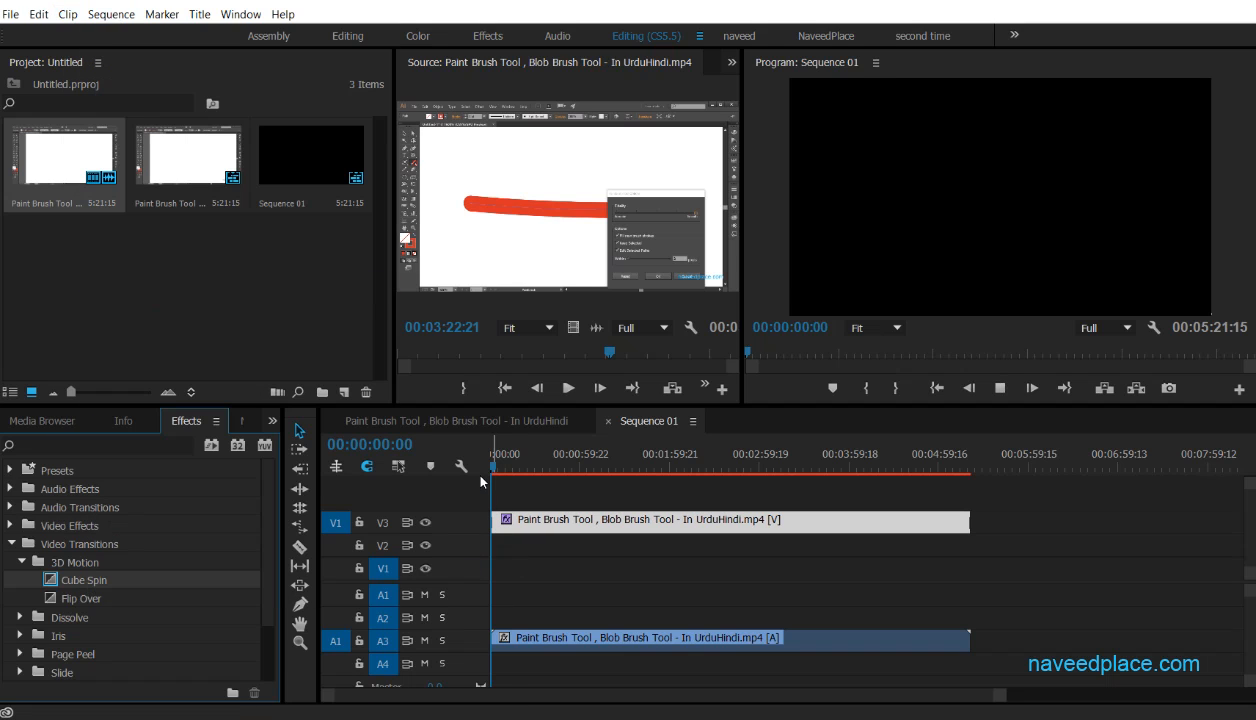
key(space)
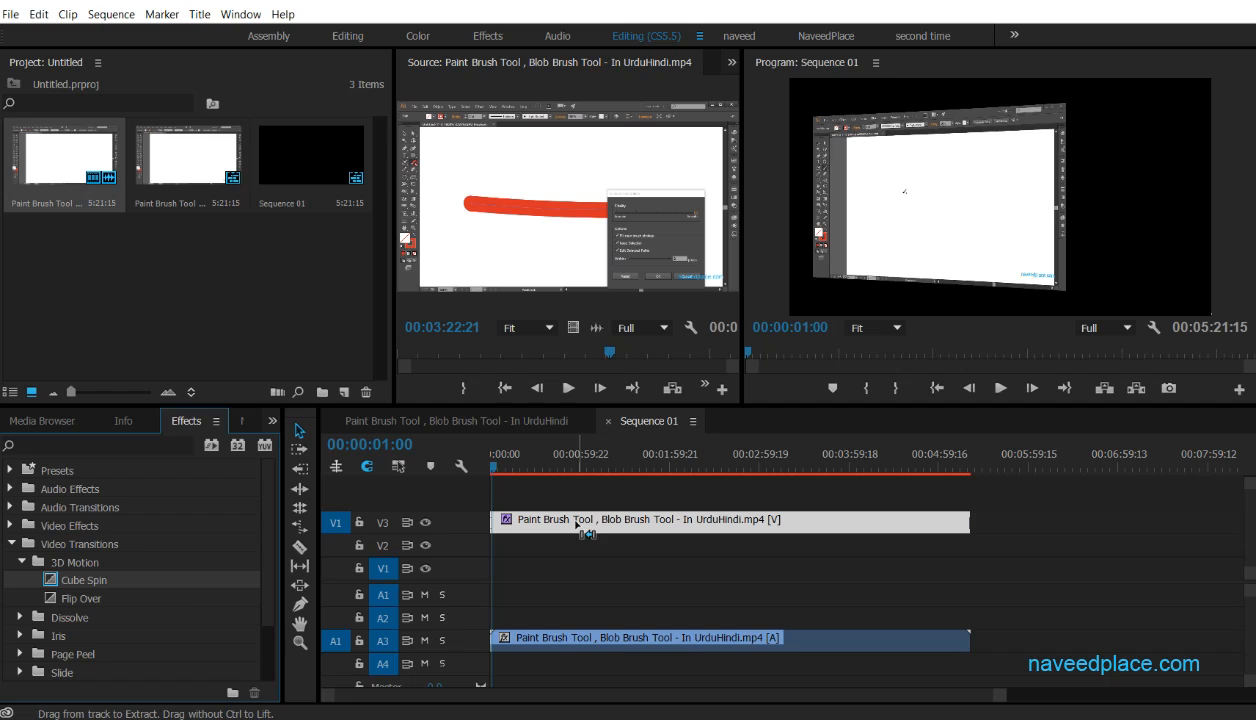
key(ctrl+z)
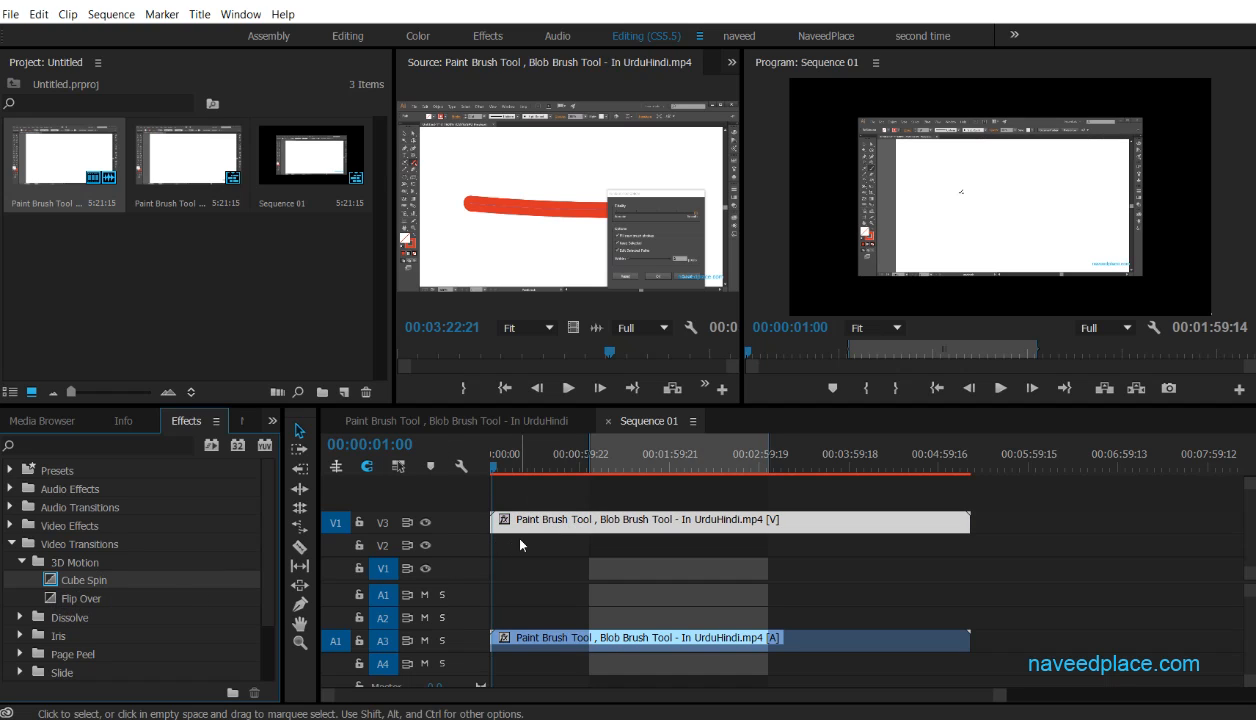
Step: Select the A3 audio clip, pick Constant Gain from the Crossfade transitions, and try Apply Audio Transition
click(111, 14)
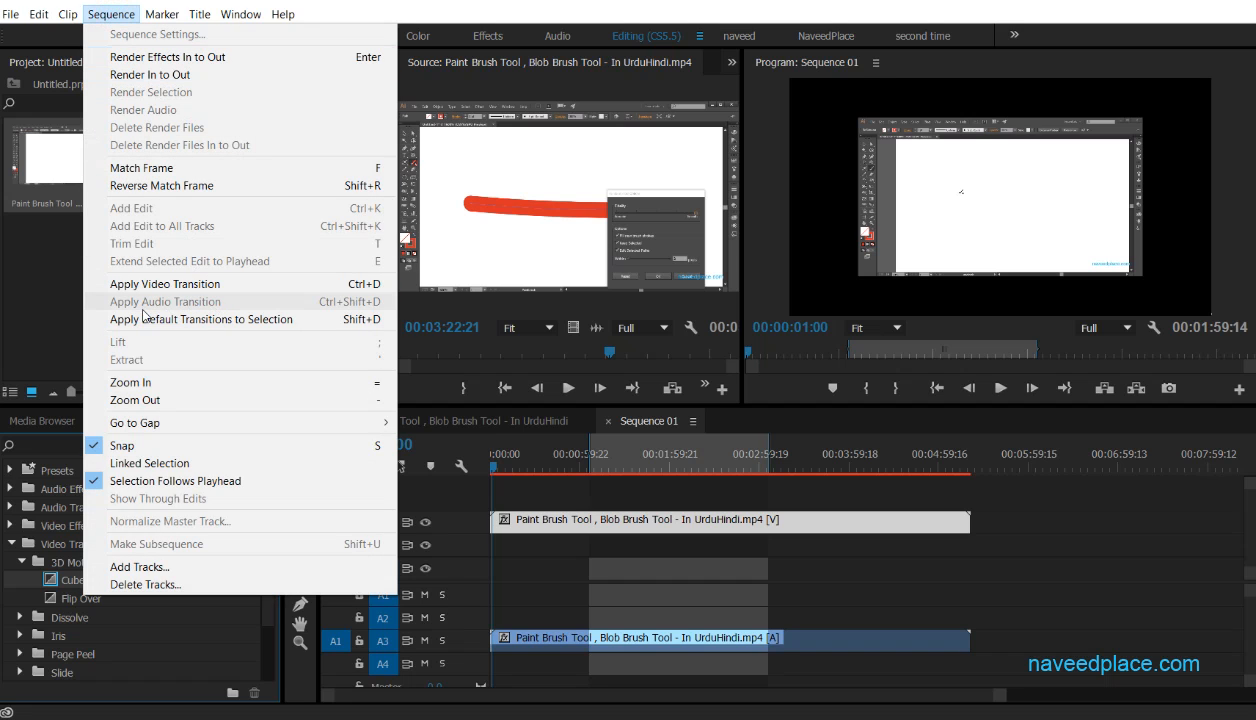
click(22, 560)
click(597, 639)
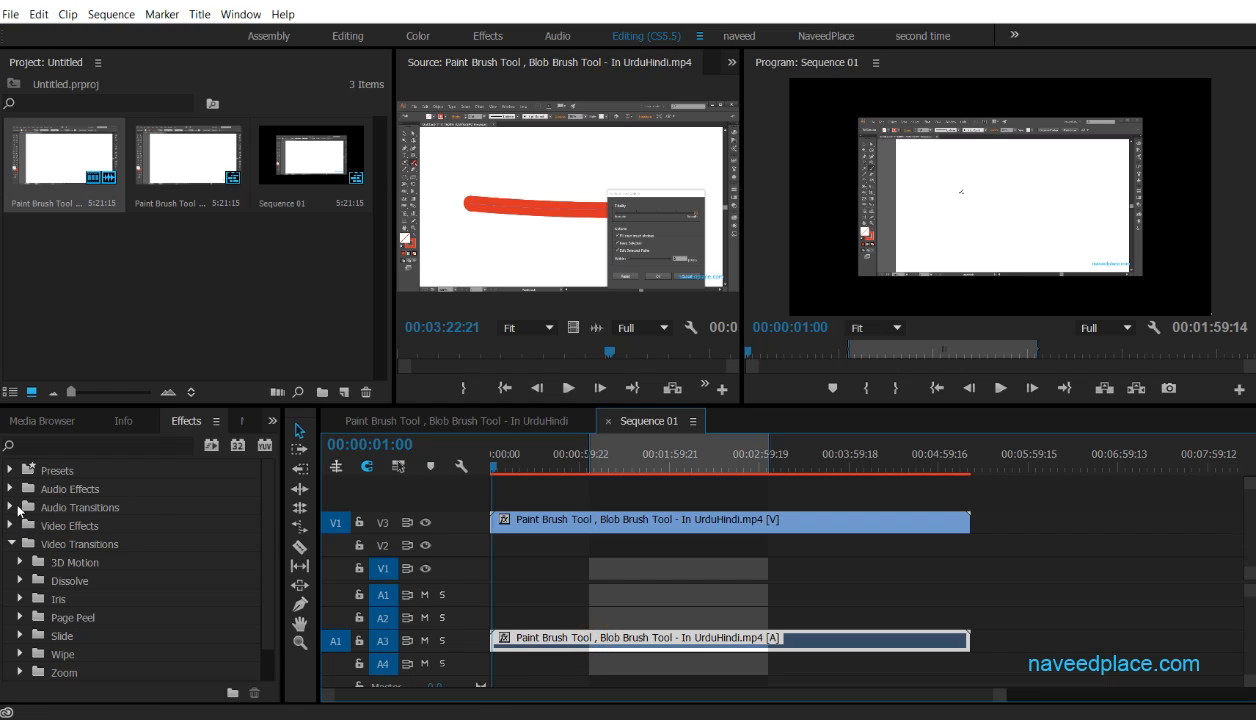
click(12, 507)
click(23, 525)
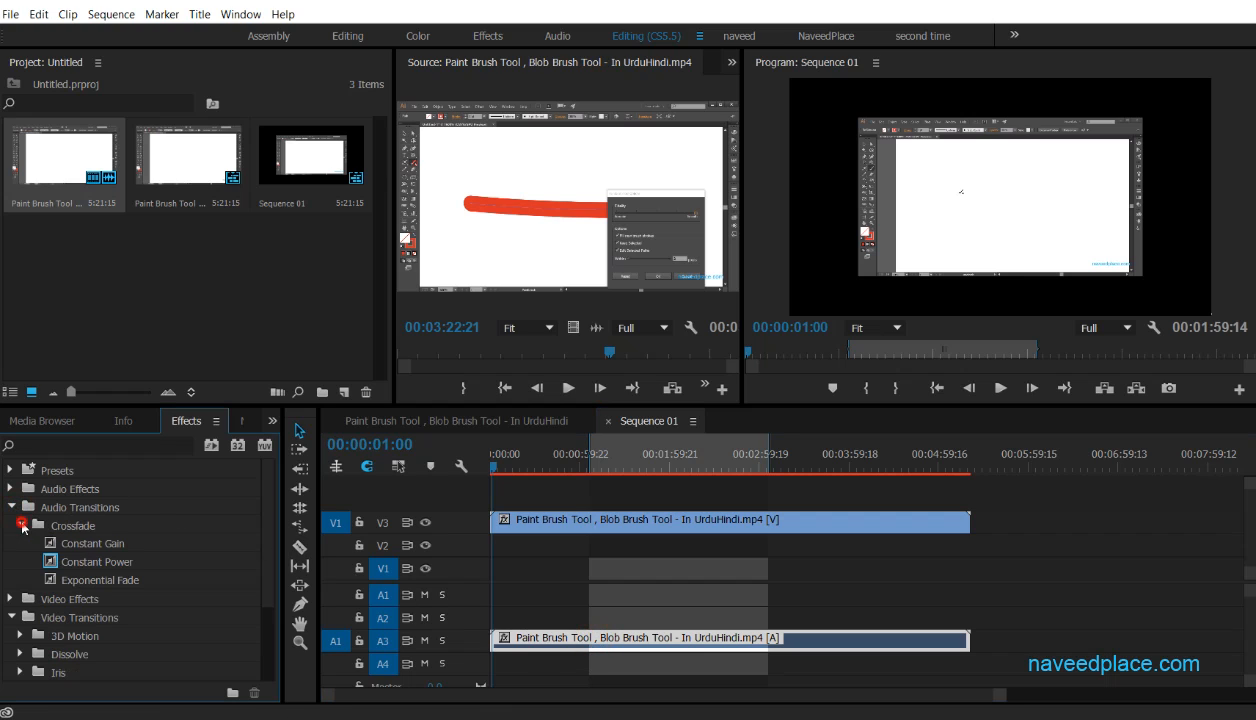
click(100, 545)
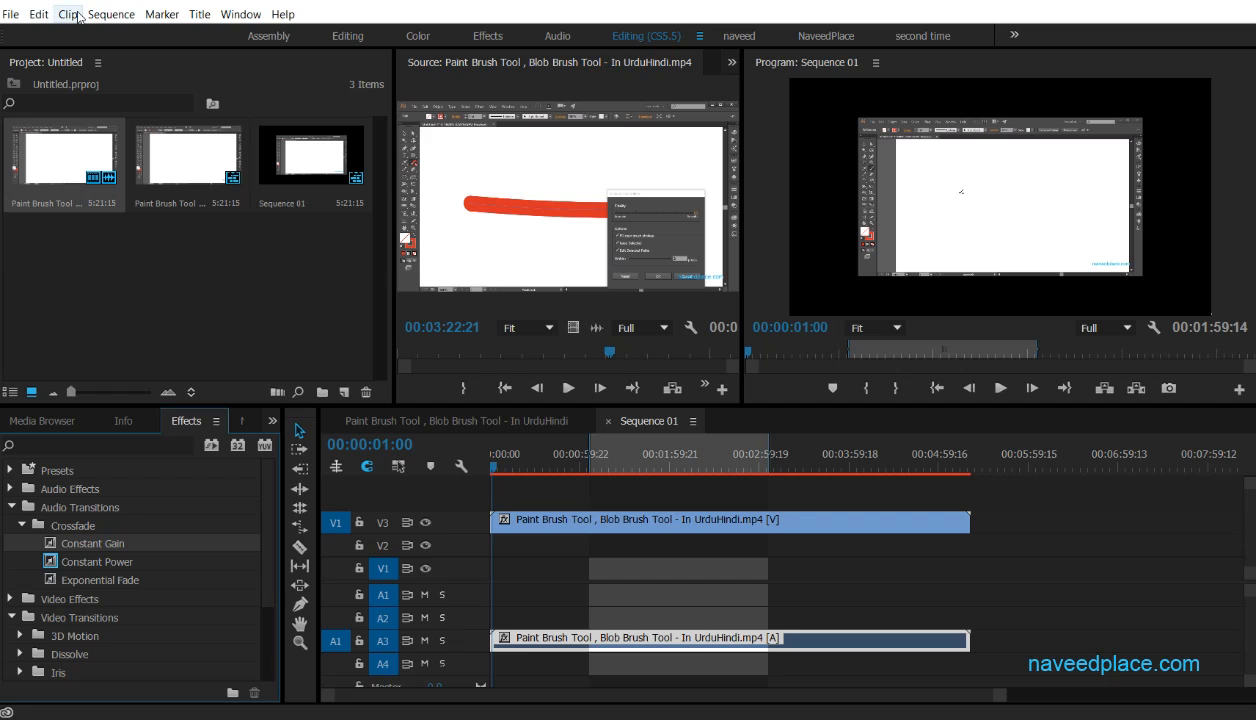
click(111, 14)
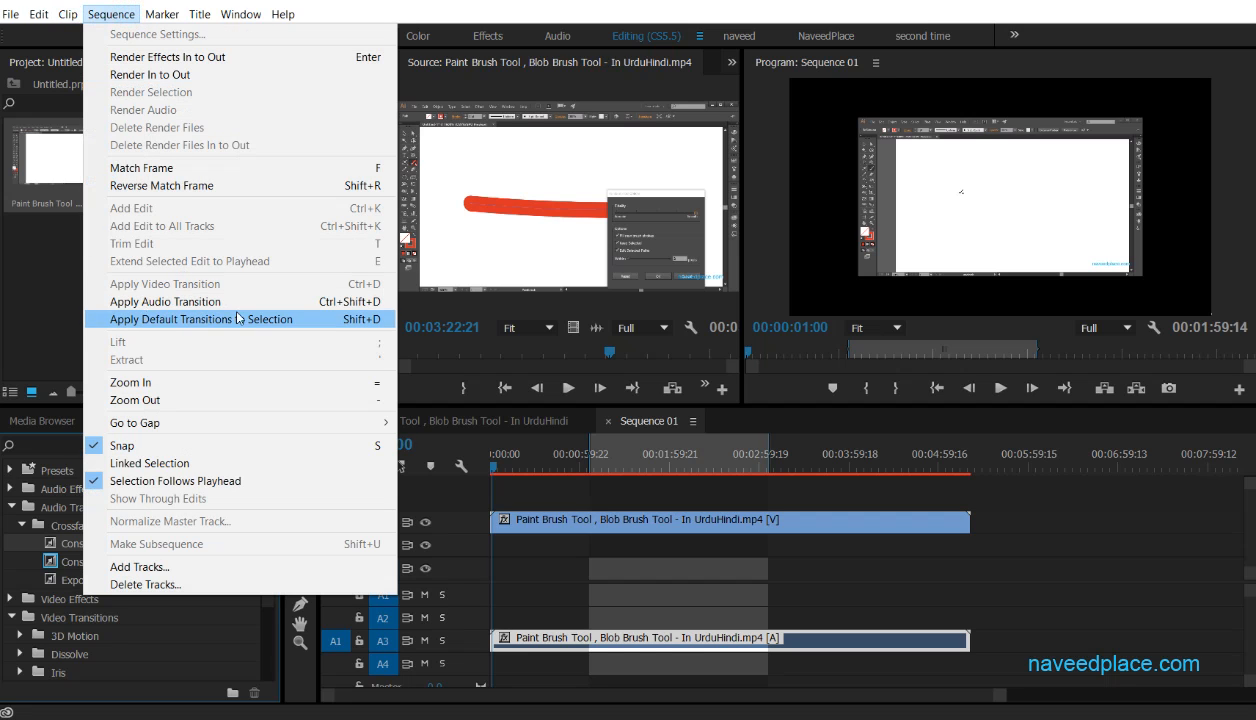
click(187, 302)
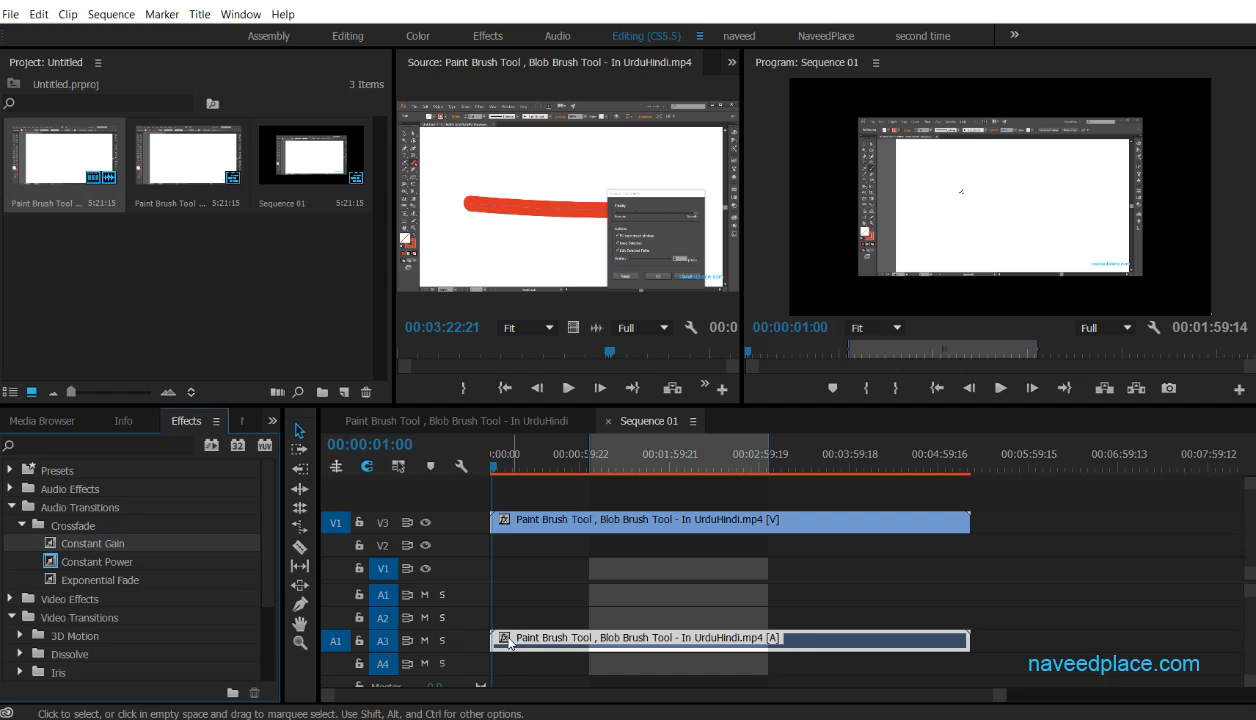
Step: Deselect the A3 audio clip and collapse Crossfade and Audio Transitions in the effects list
click(160, 12)
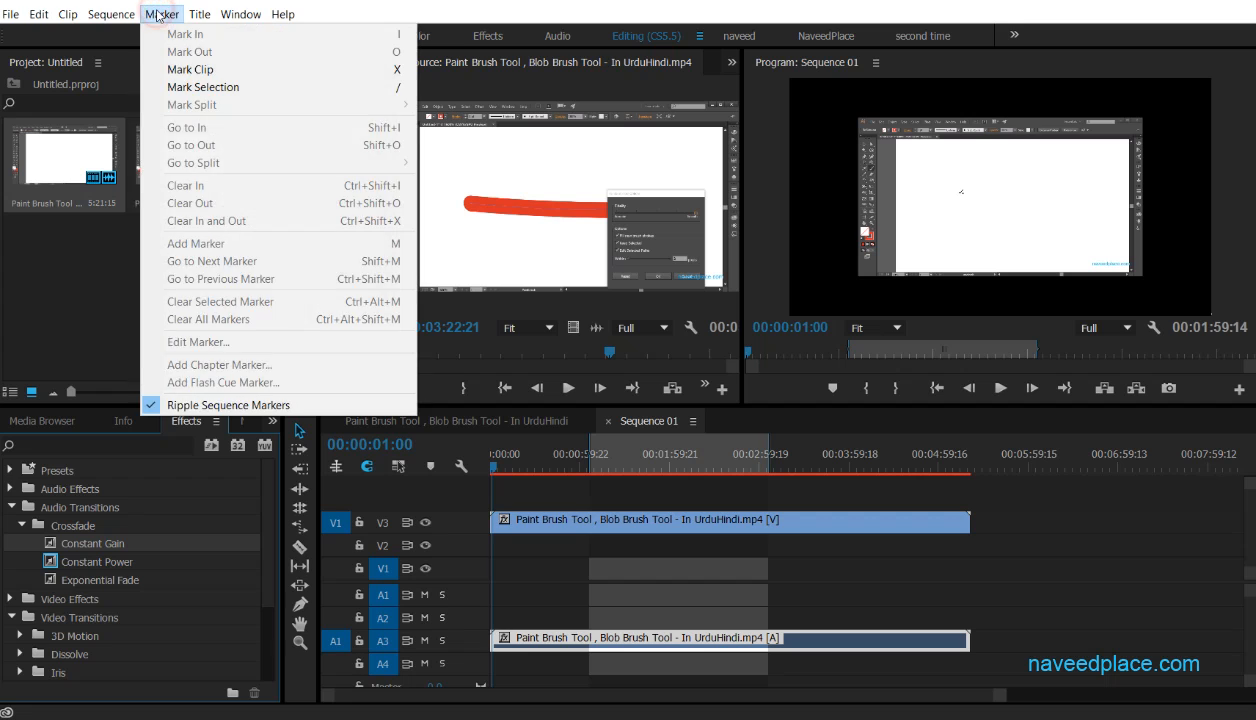
mouse_move(110, 14)
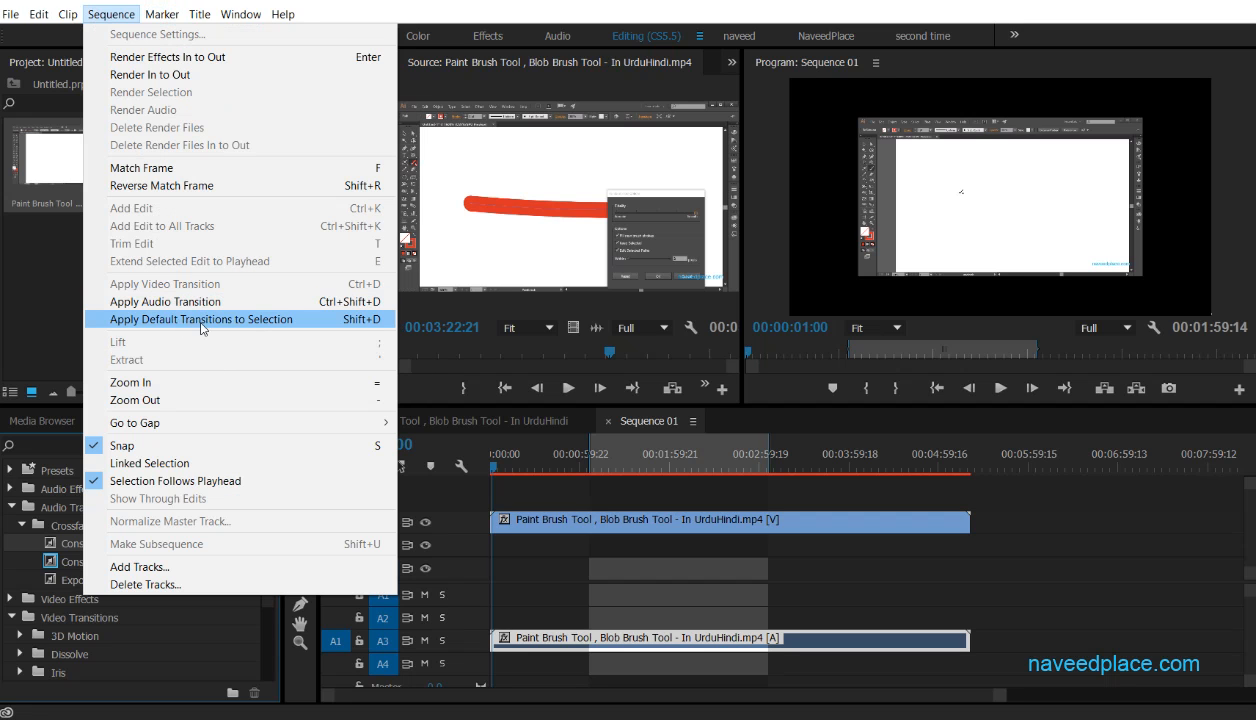
click(591, 575)
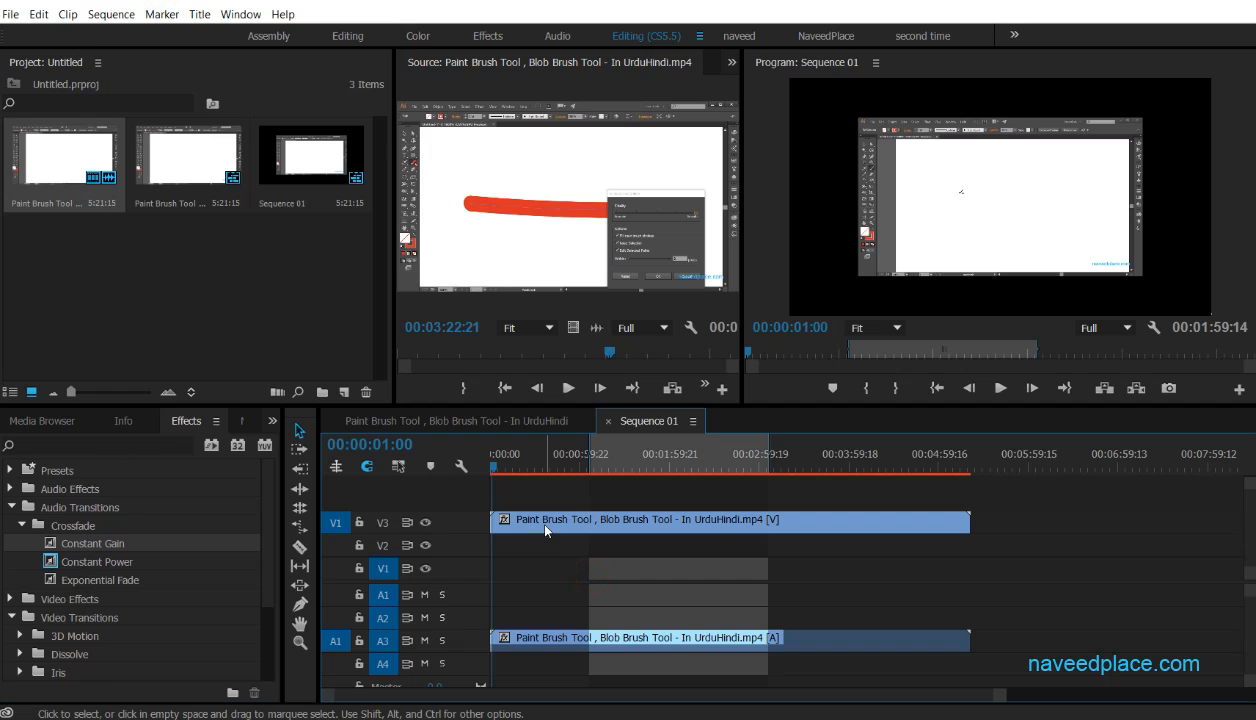
click(21, 526)
click(21, 526)
click(13, 506)
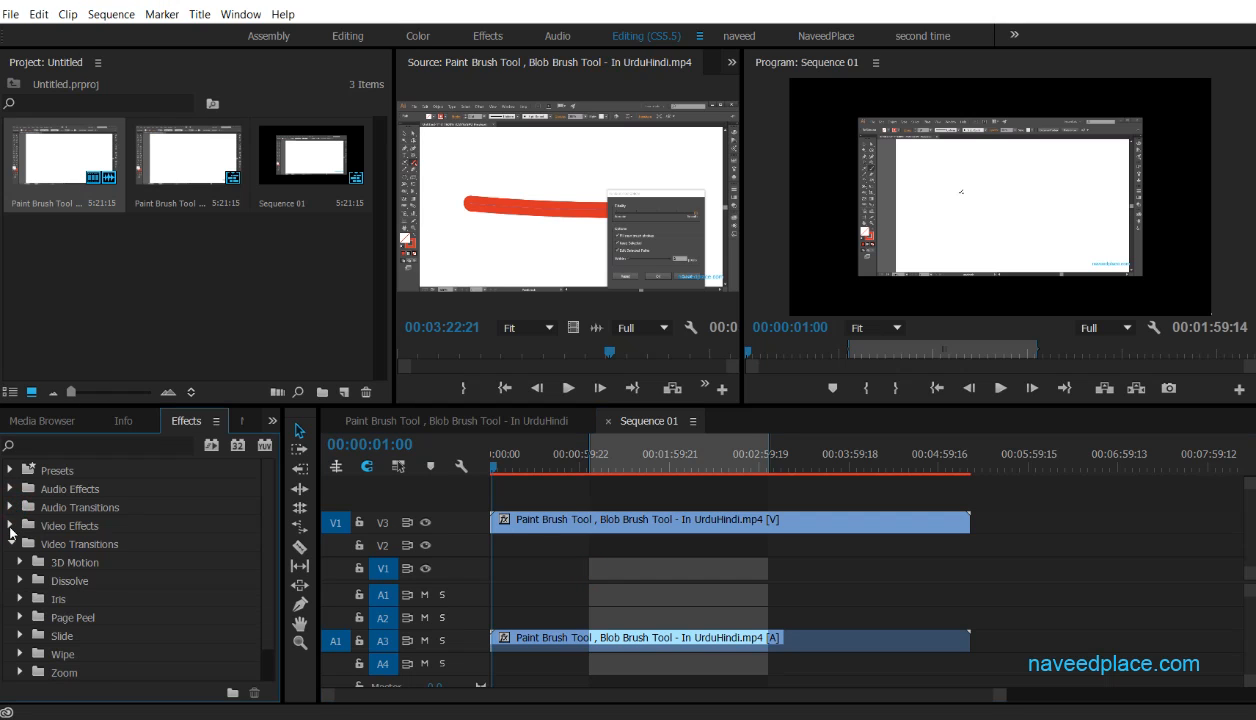
Step: Expand the Dissolve group under Video Transitions and select Additive Dissolve
click(12, 543)
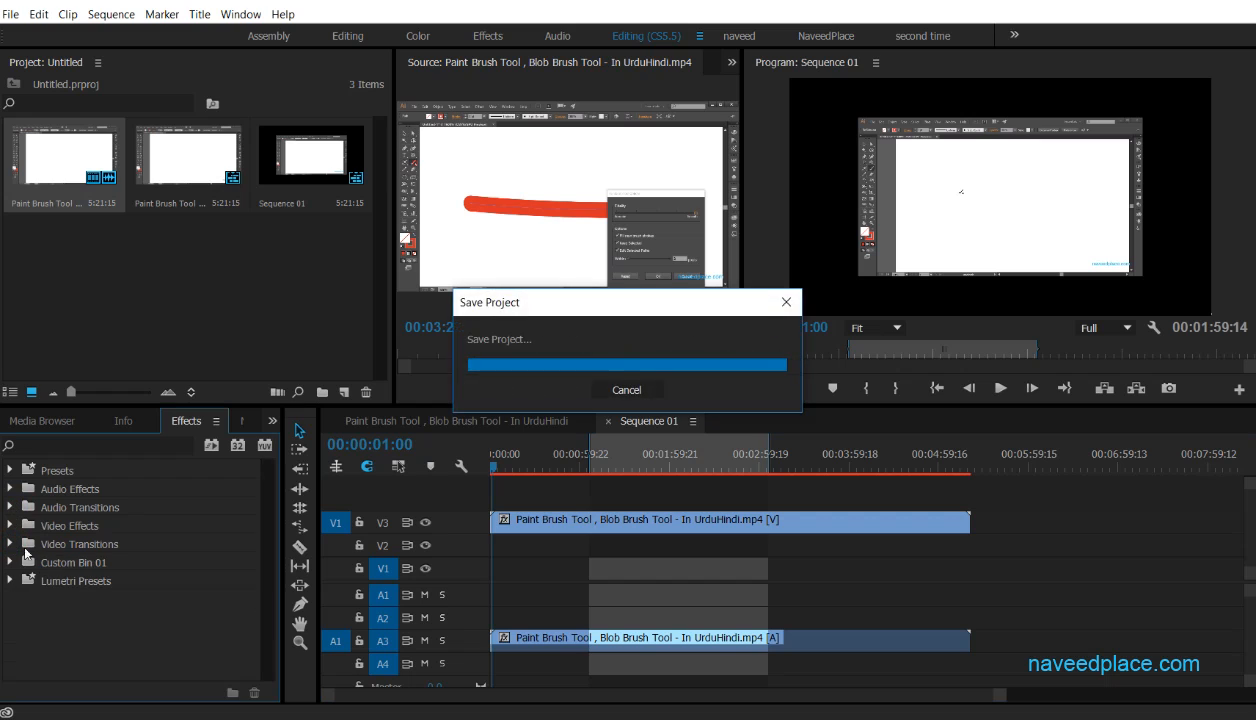
click(11, 544)
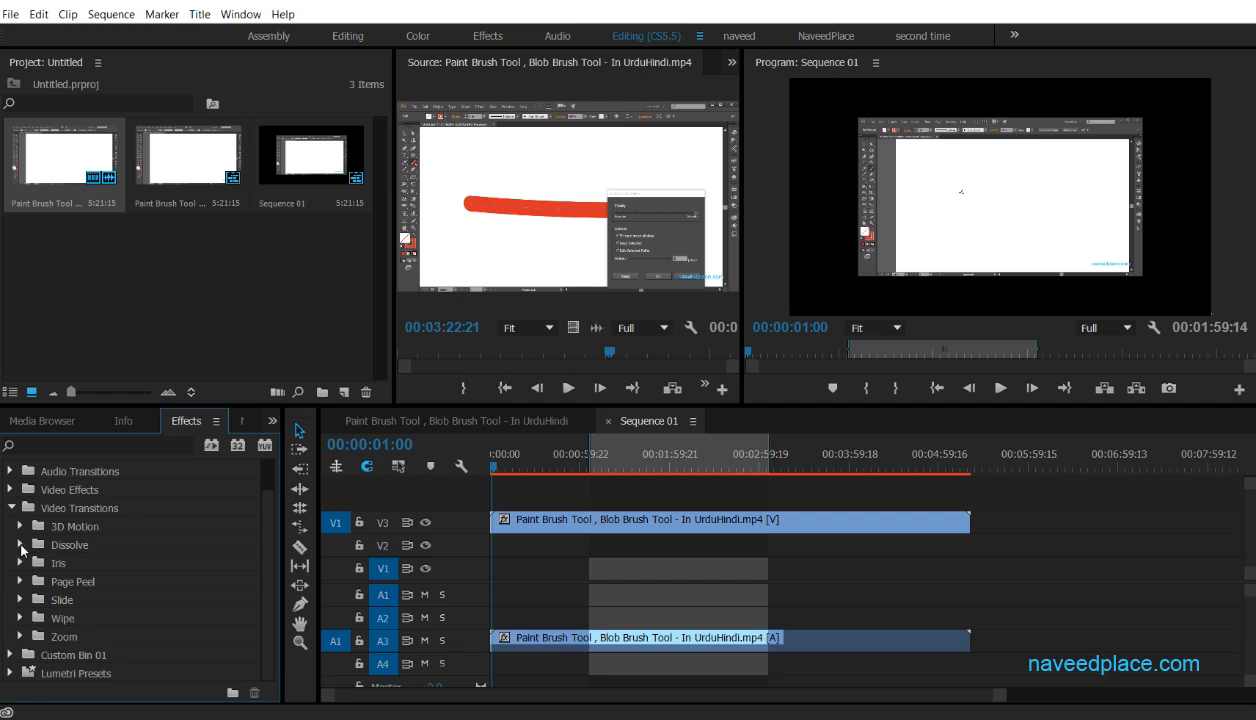
click(21, 546)
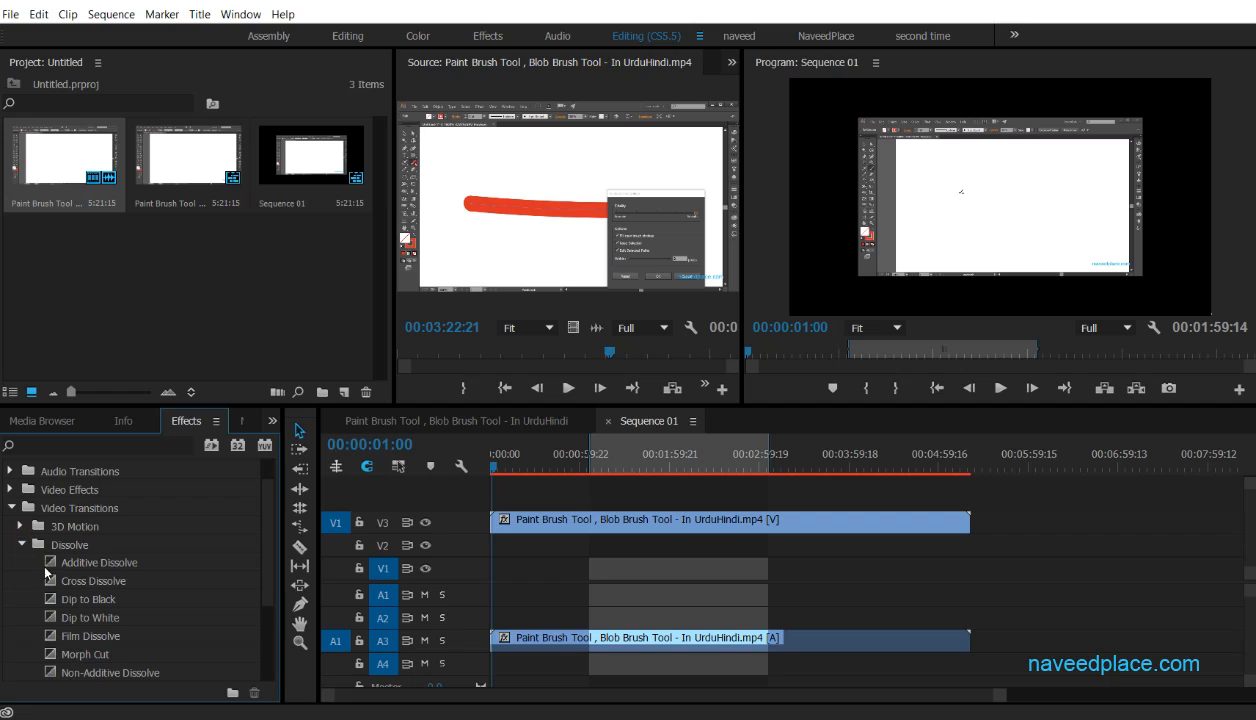
click(51, 565)
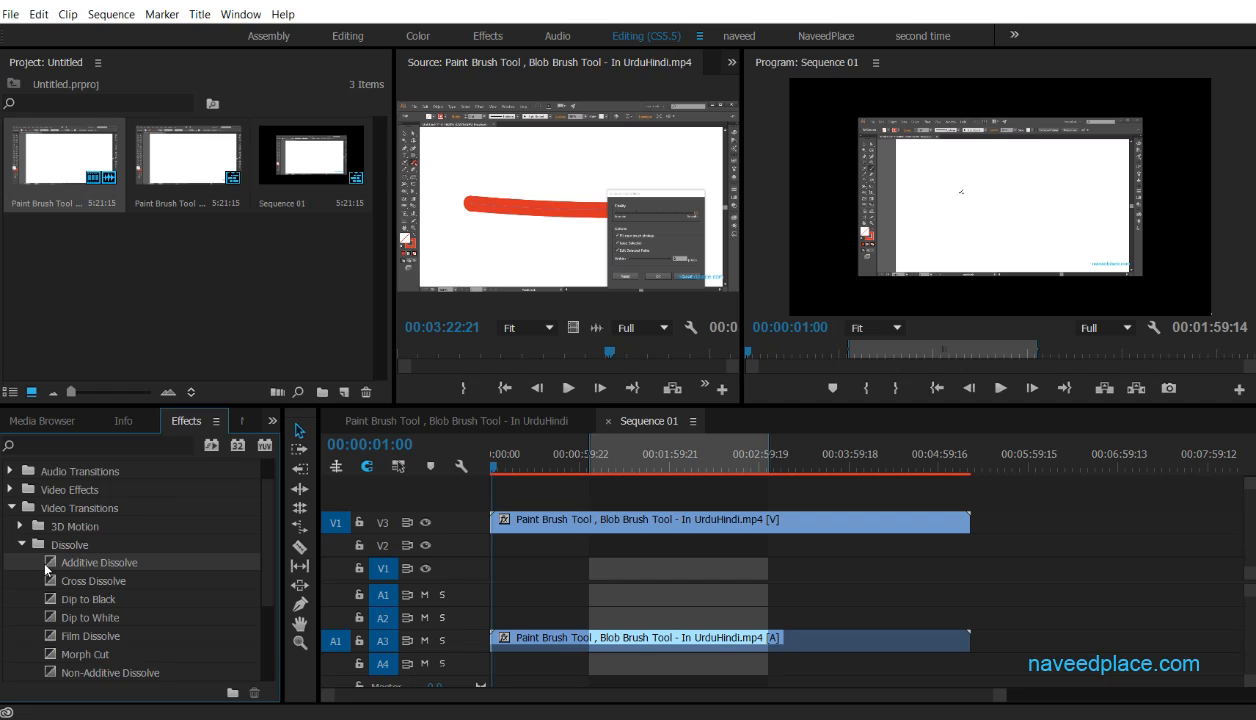
Step: Look through Cross Dissolve, Dip to Black and Dip to White, checking the sequence's transition commands
click(84, 580)
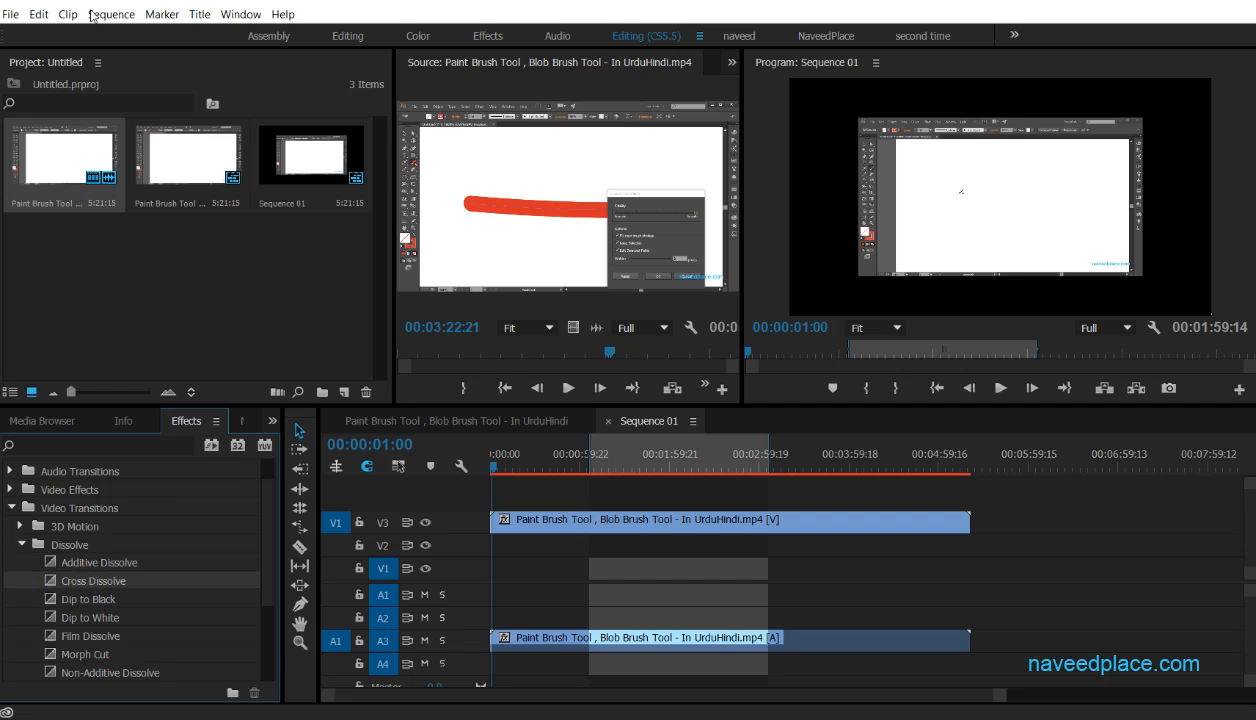
click(92, 15)
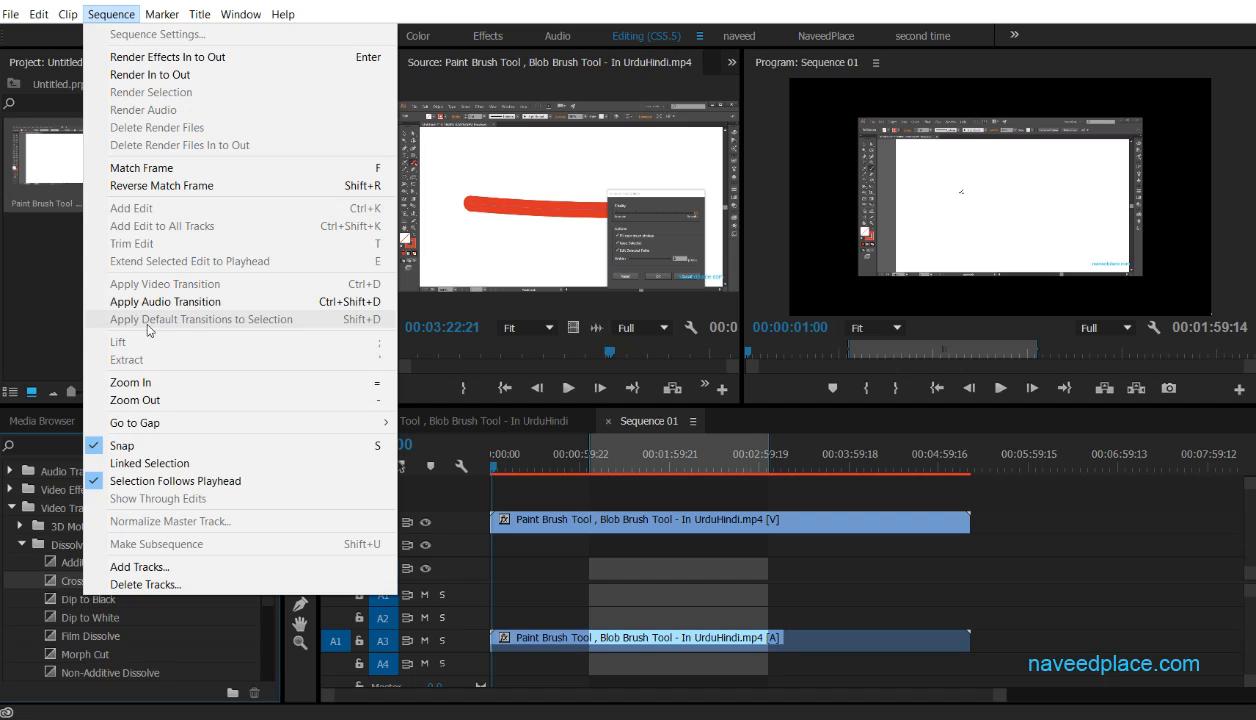
click(152, 598)
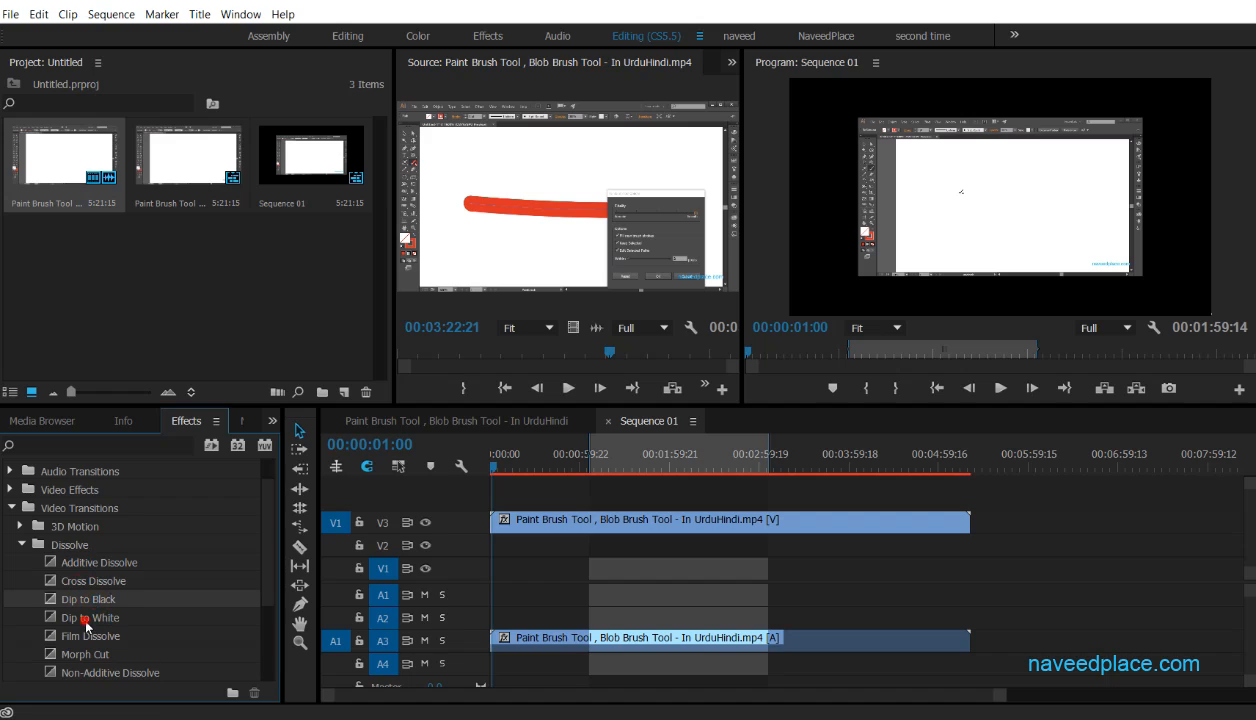
click(86, 620)
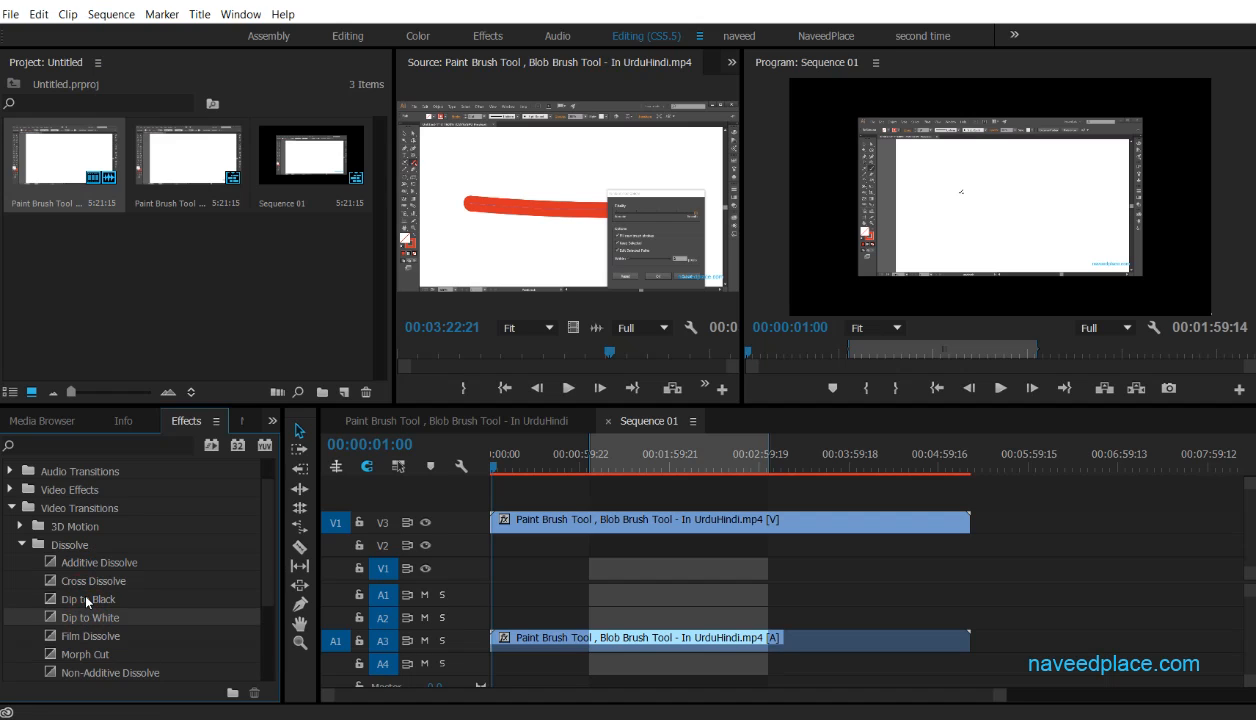
click(111, 14)
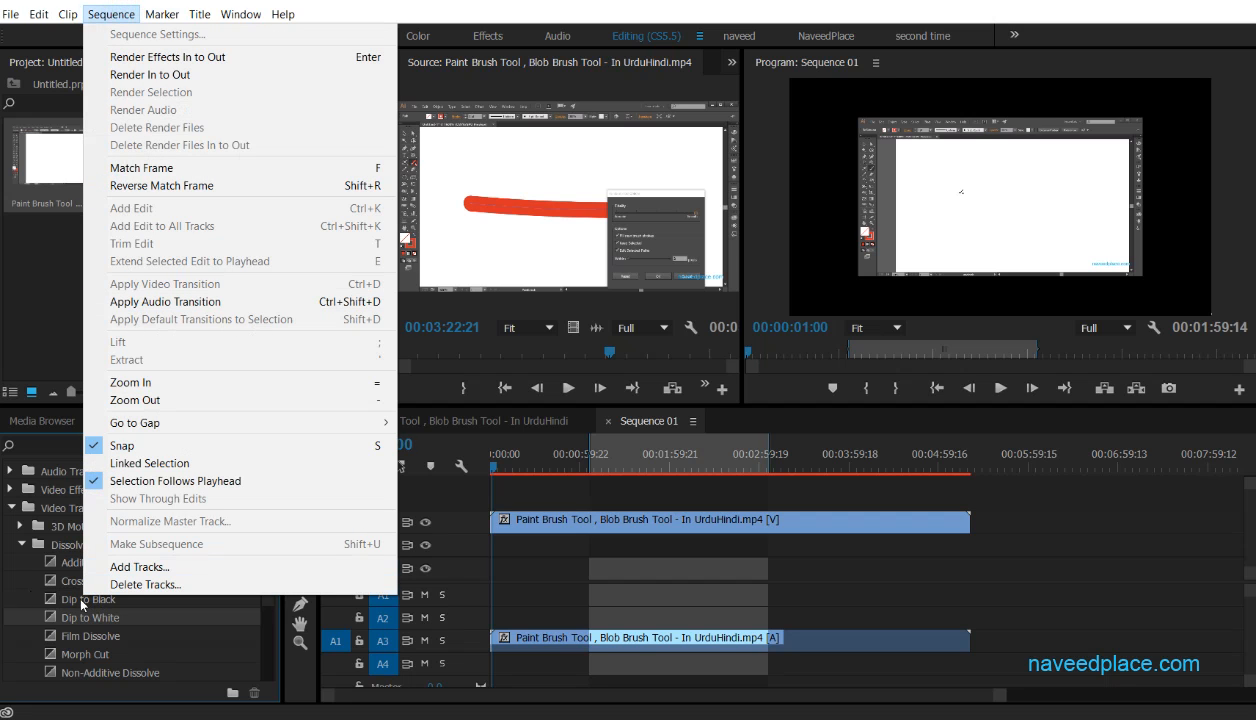
click(60, 599)
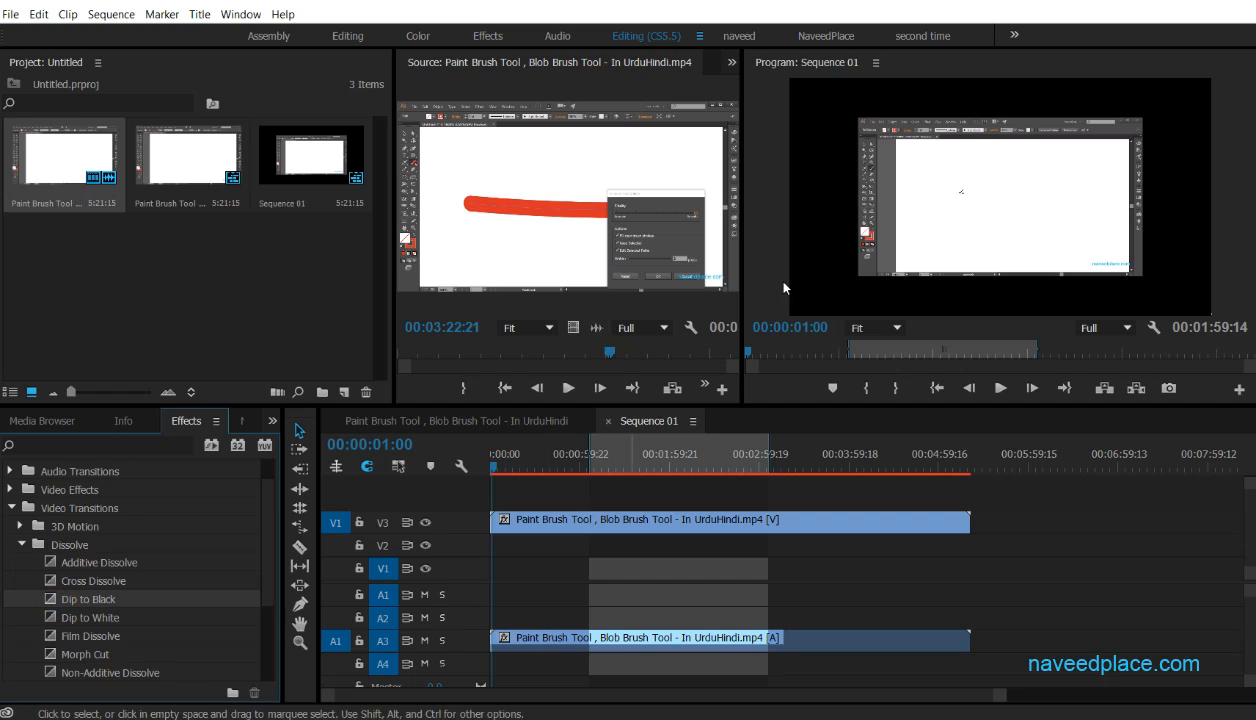
key(Down)
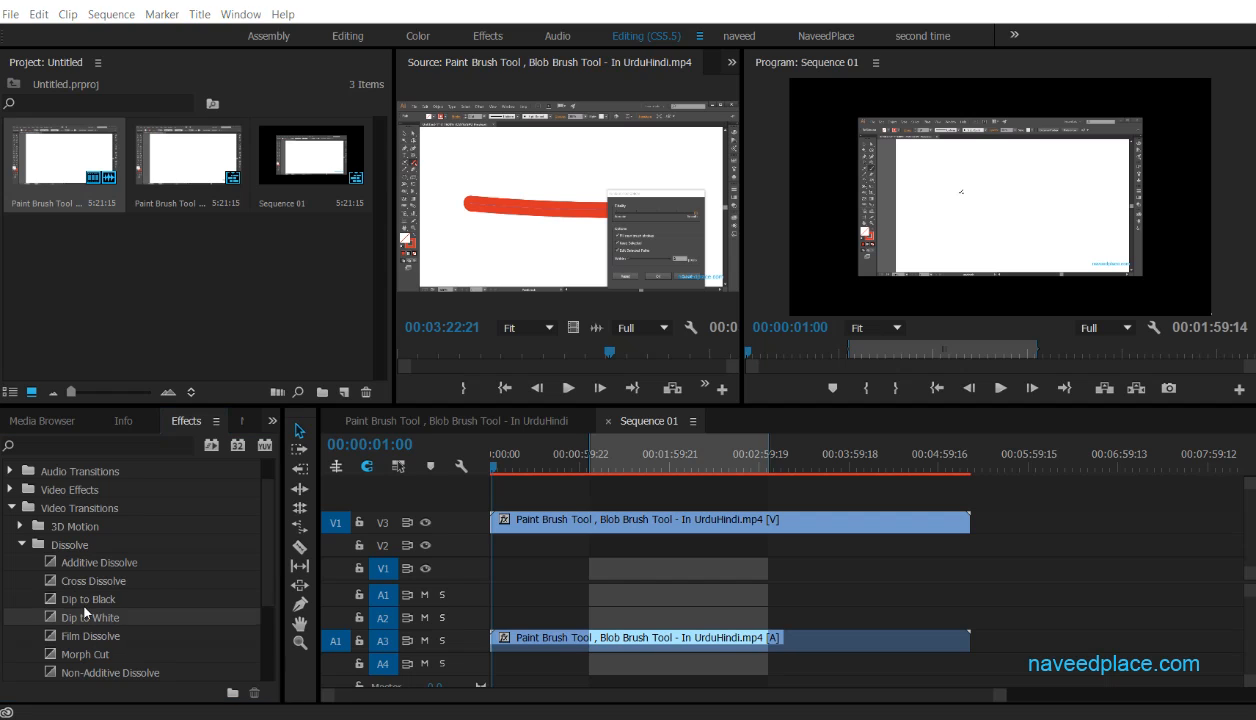
Step: Set Cross Dissolve as the default video transition
right_click(89, 571)
click(72, 583)
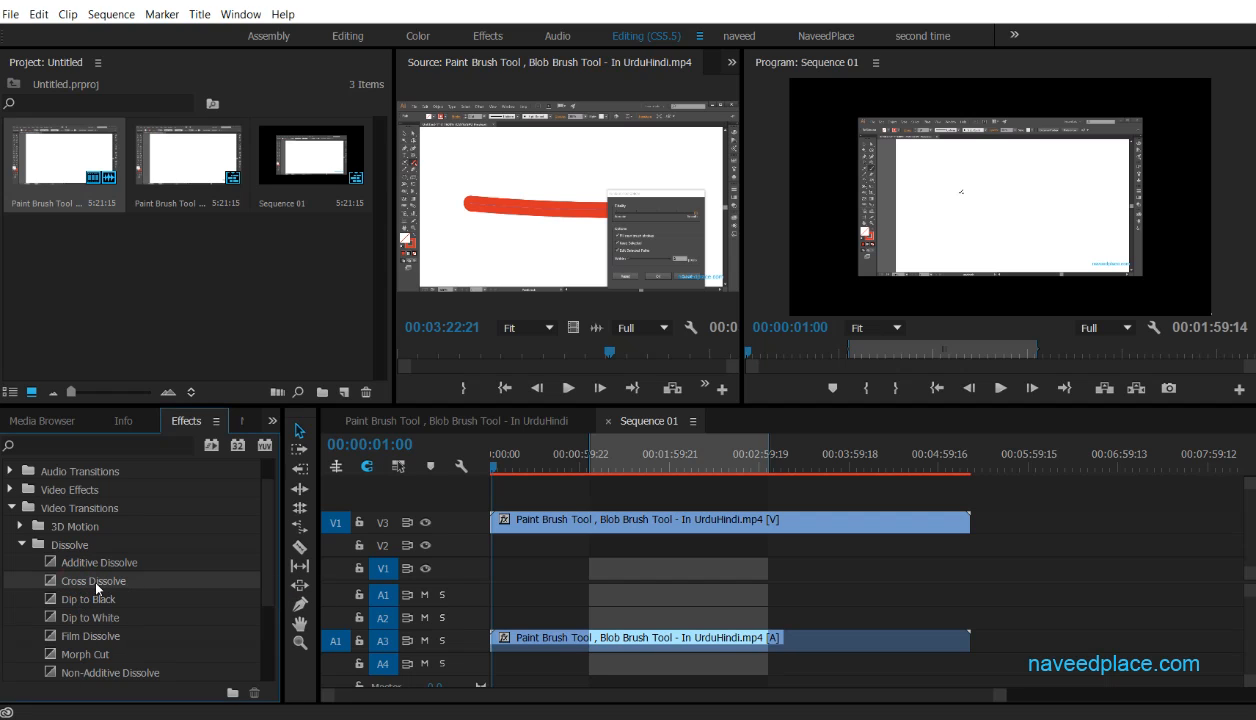
right_click(97, 589)
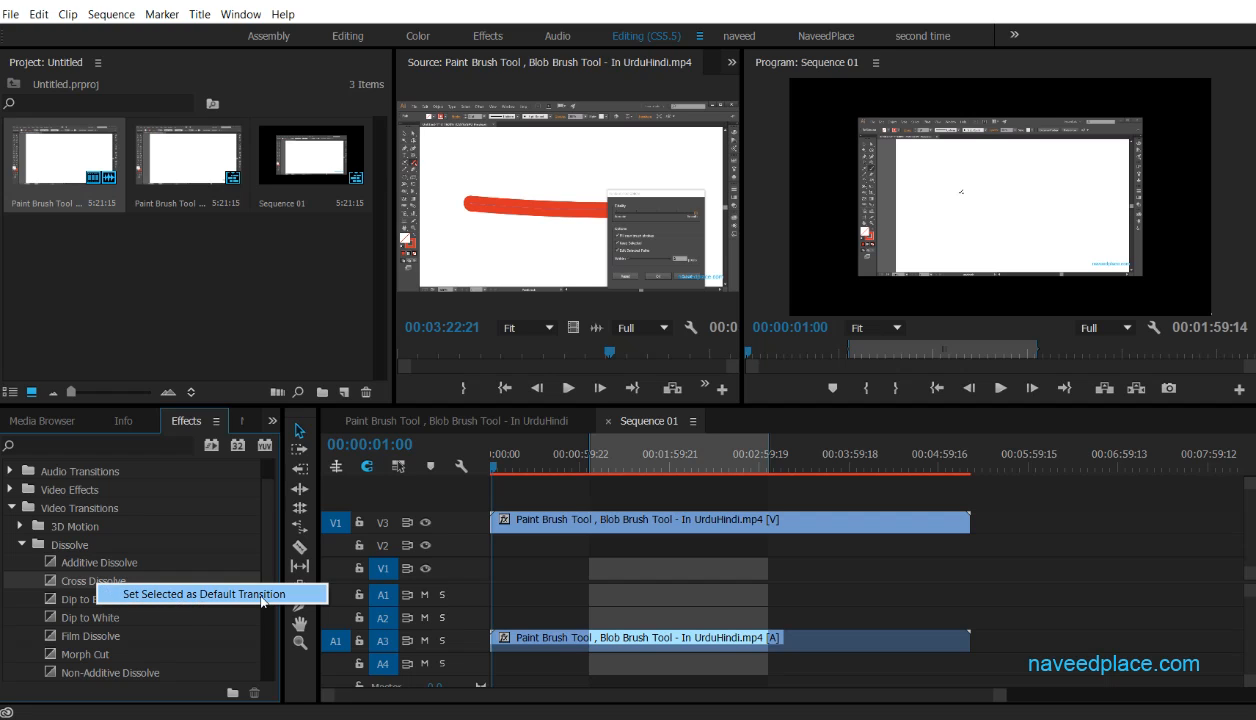
click(172, 596)
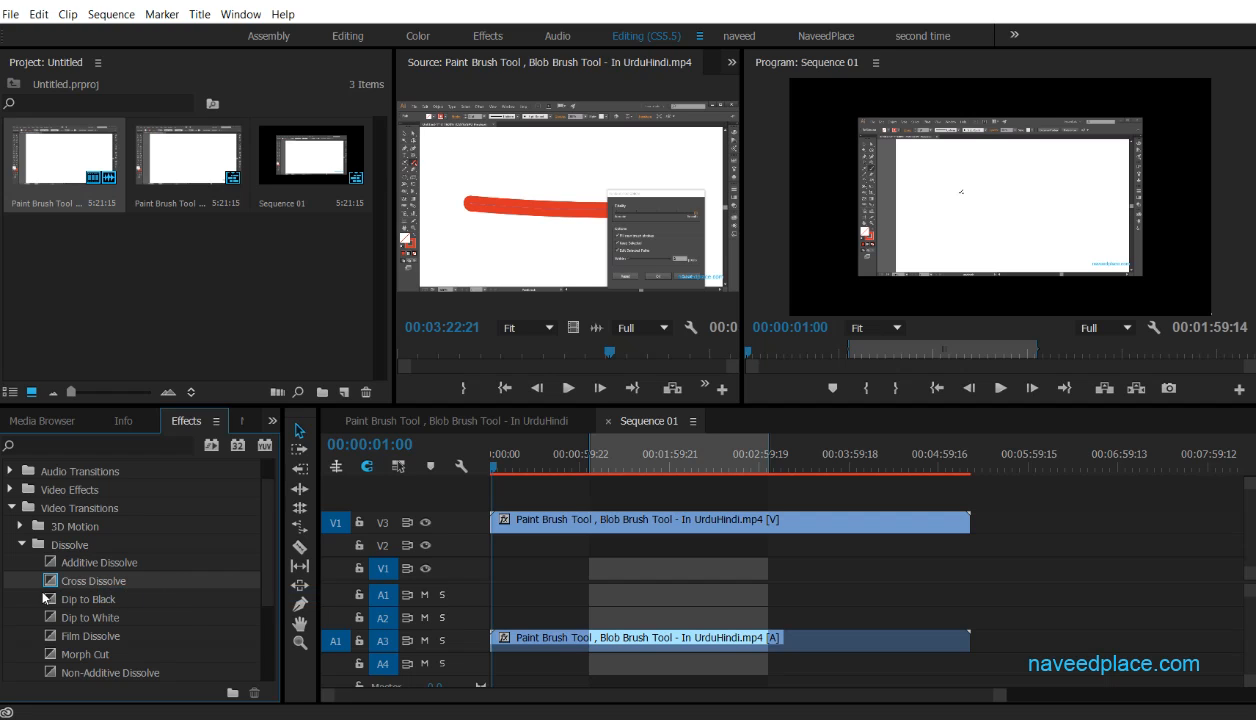
Step: Select the V3 video clip and check whether Apply Default Transitions to Selection is available for it
click(111, 14)
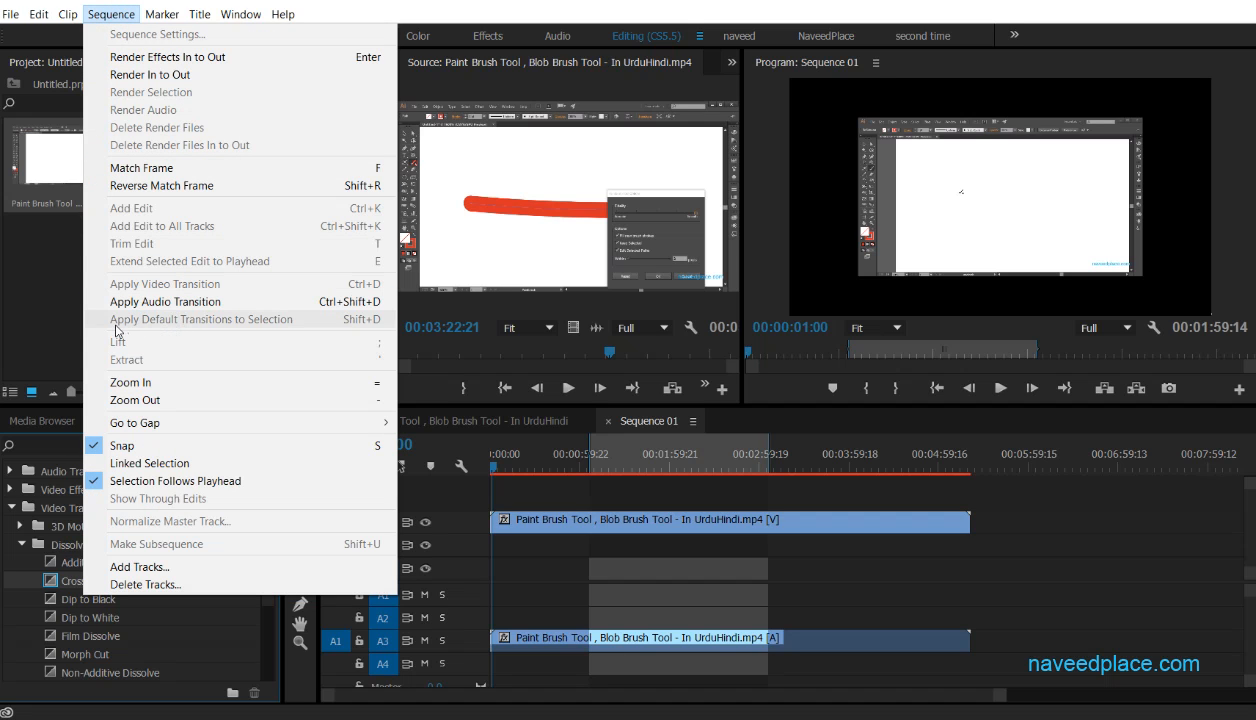
click(530, 520)
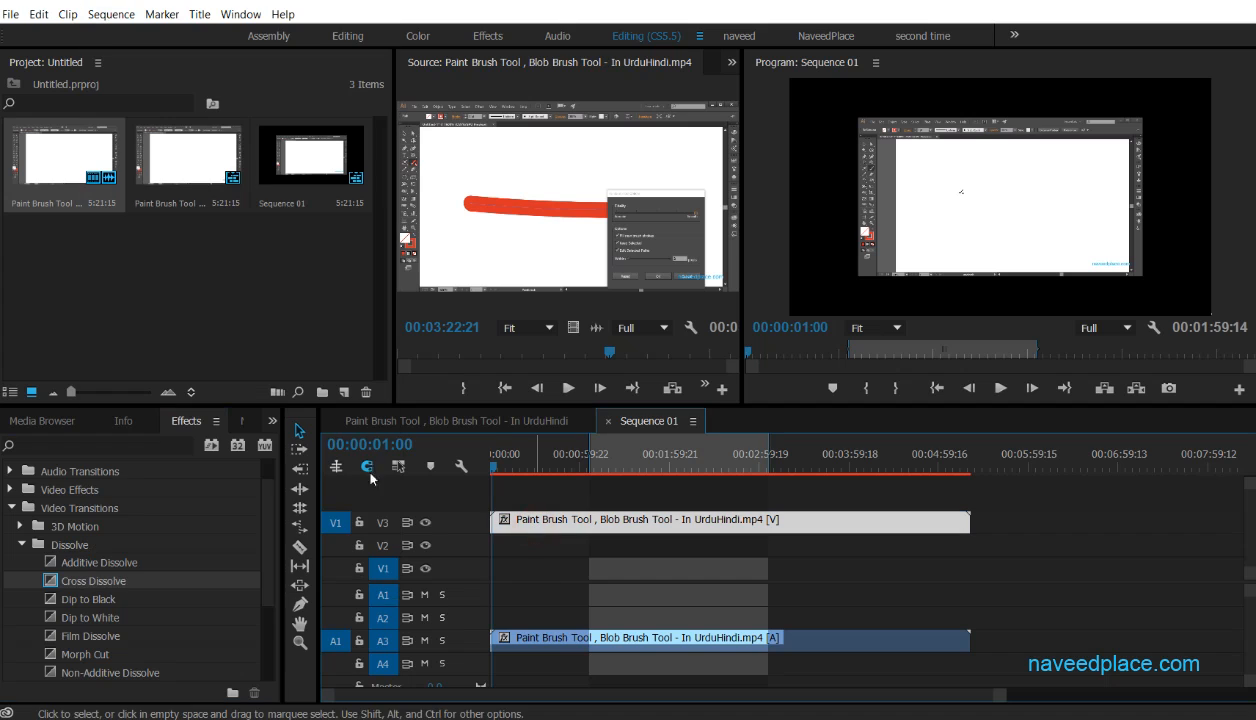
click(111, 14)
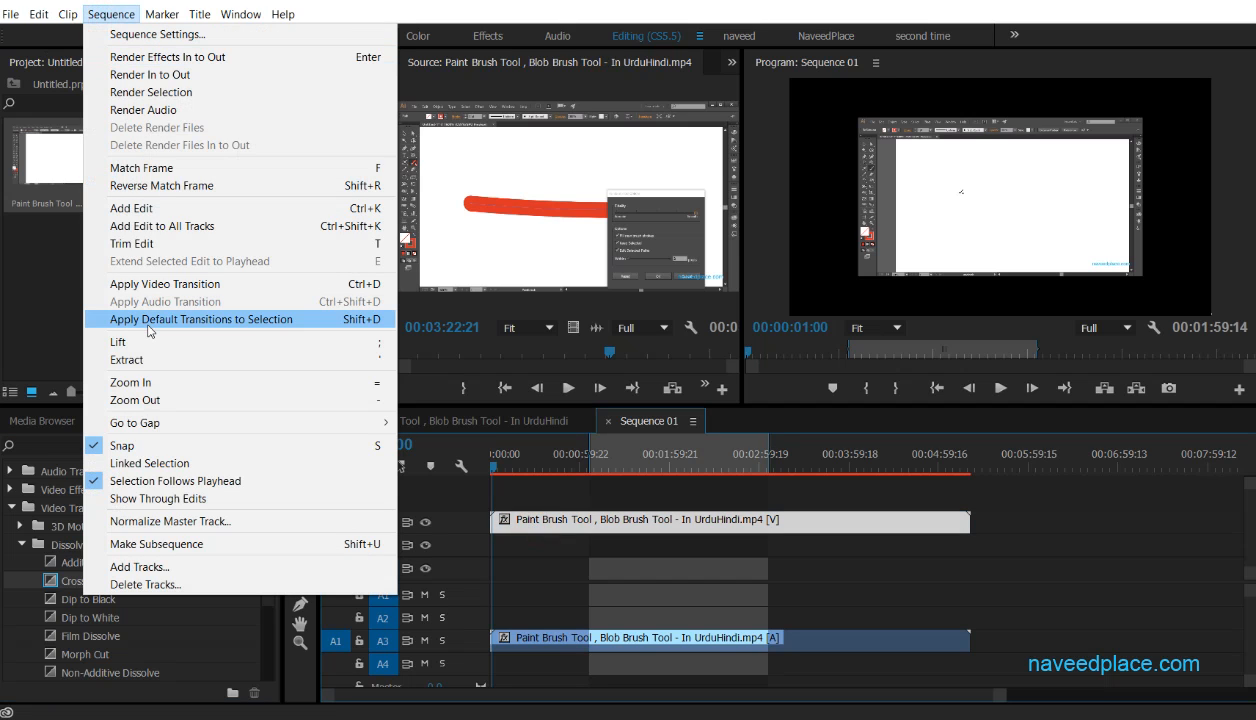
click(555, 592)
click(496, 524)
click(520, 527)
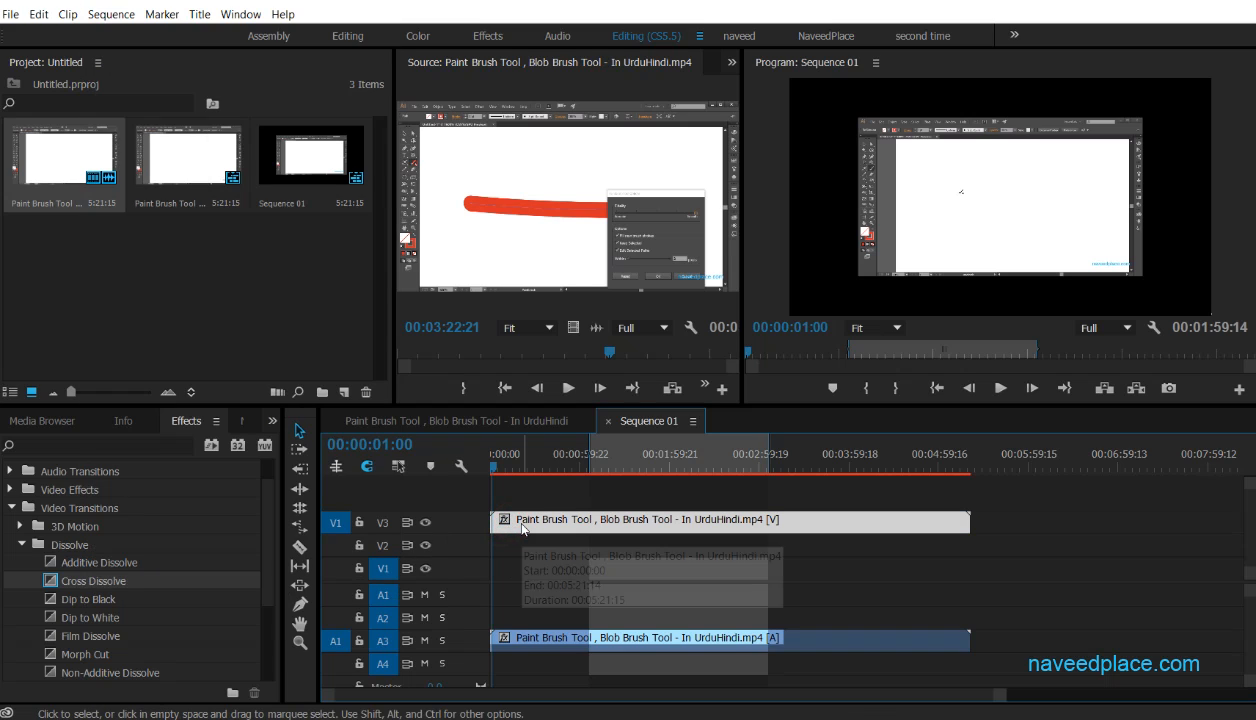
Step: Play the opening frames of Sequence 01 and collapse the Dissolve and Video Transitions effect groups
key(ctrl)
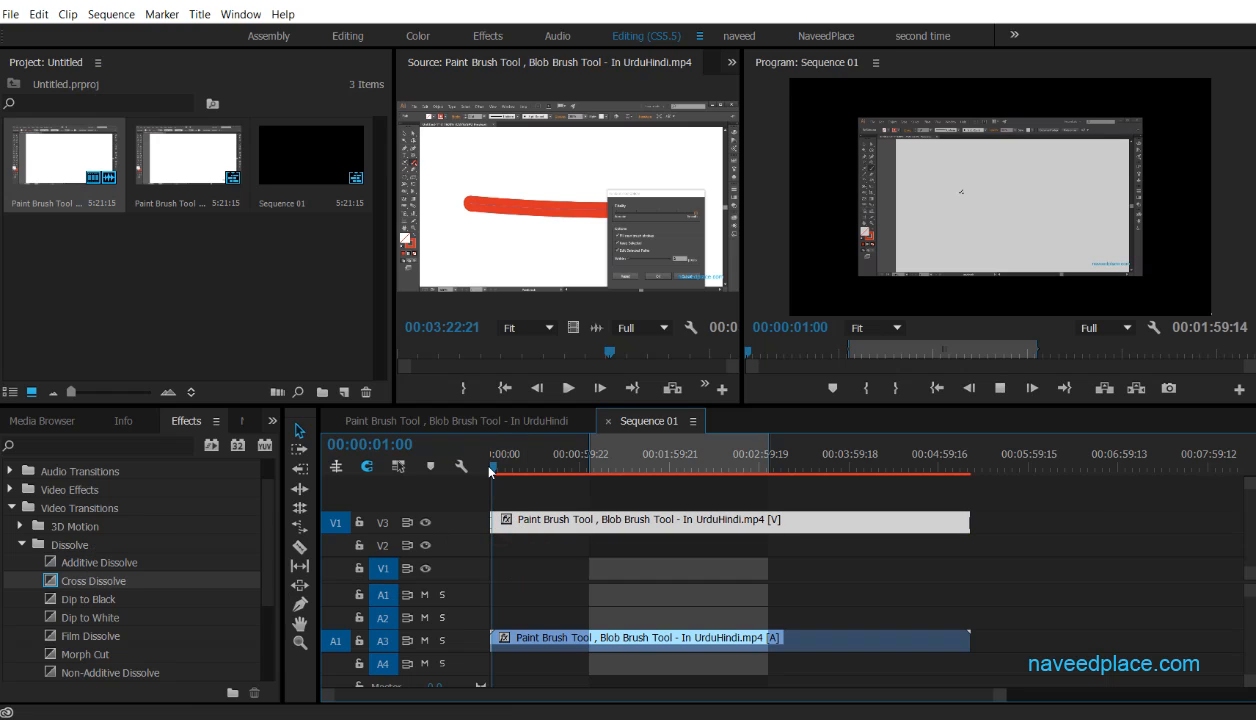
key(space)
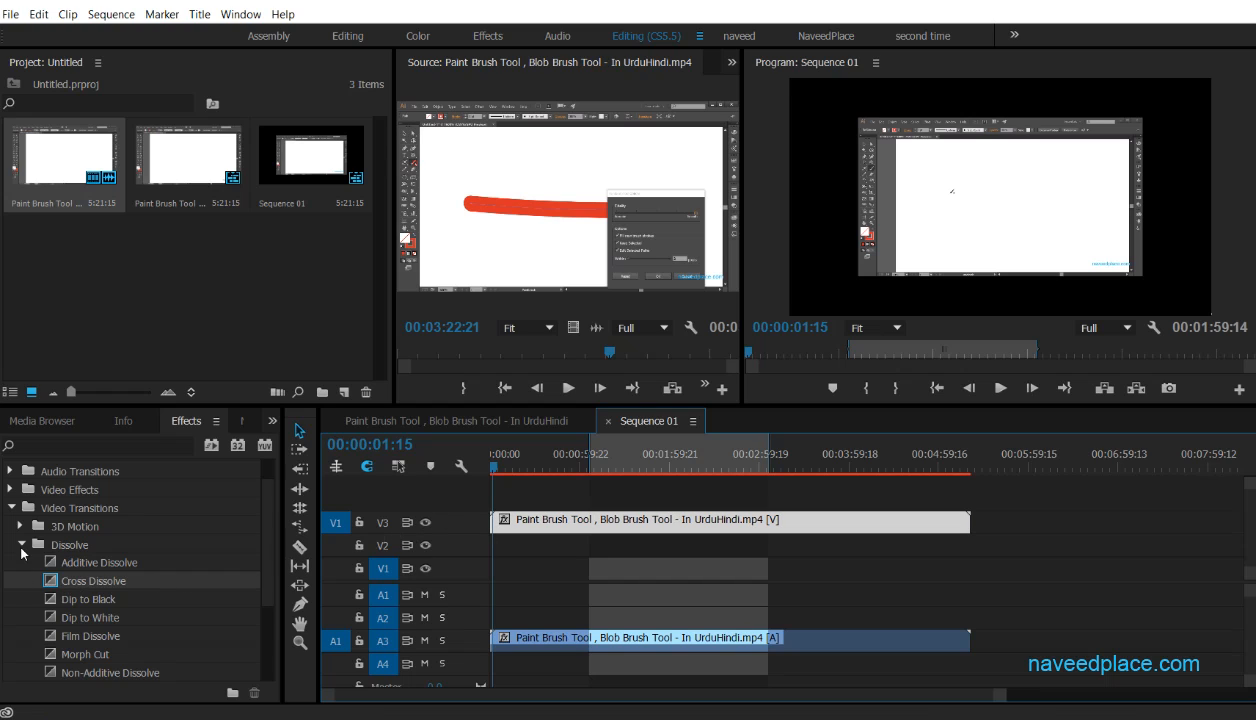
click(21, 545)
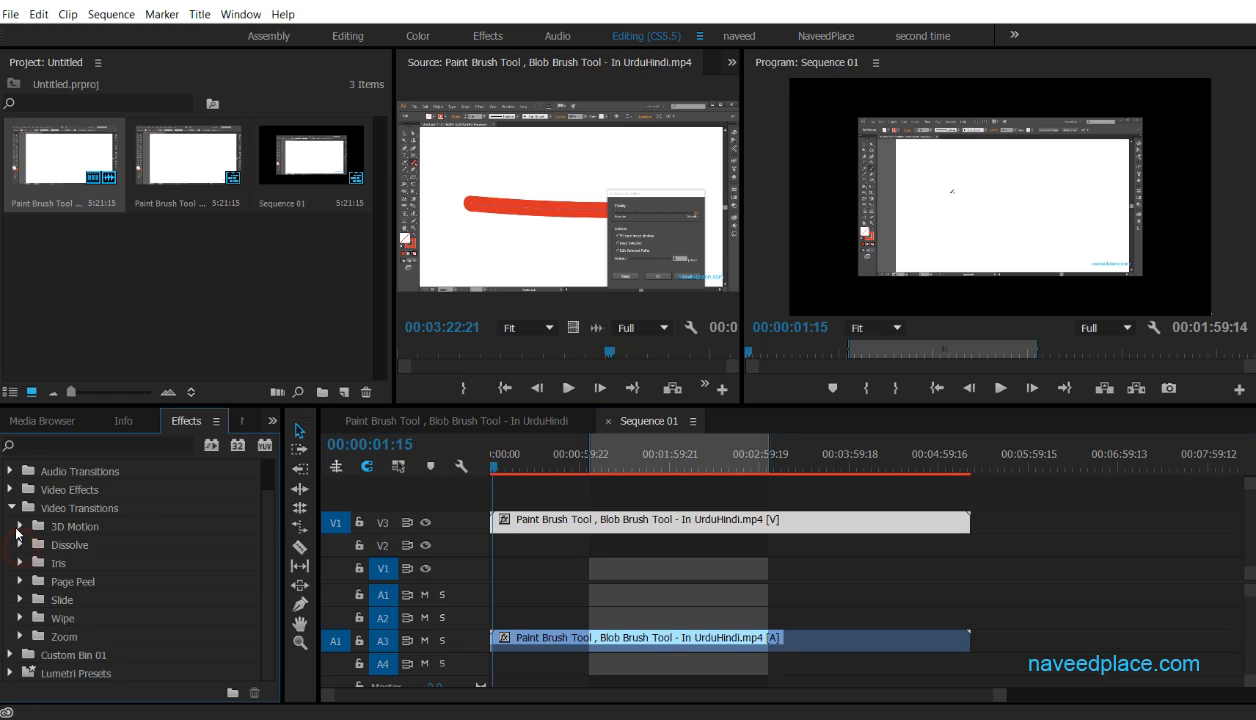
click(12, 508)
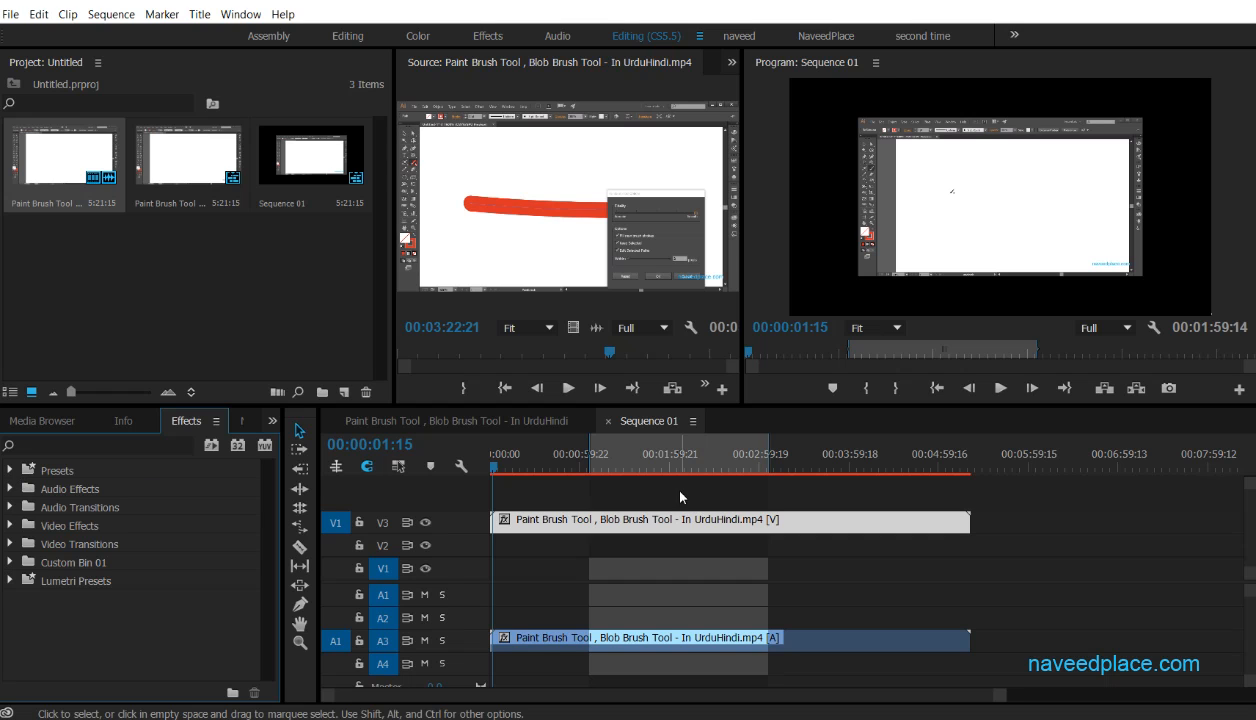
Step: Select the A3 audio clip, check the available sequence commands and place the playhead at 00:01:08:16 inside the marked range
click(109, 15)
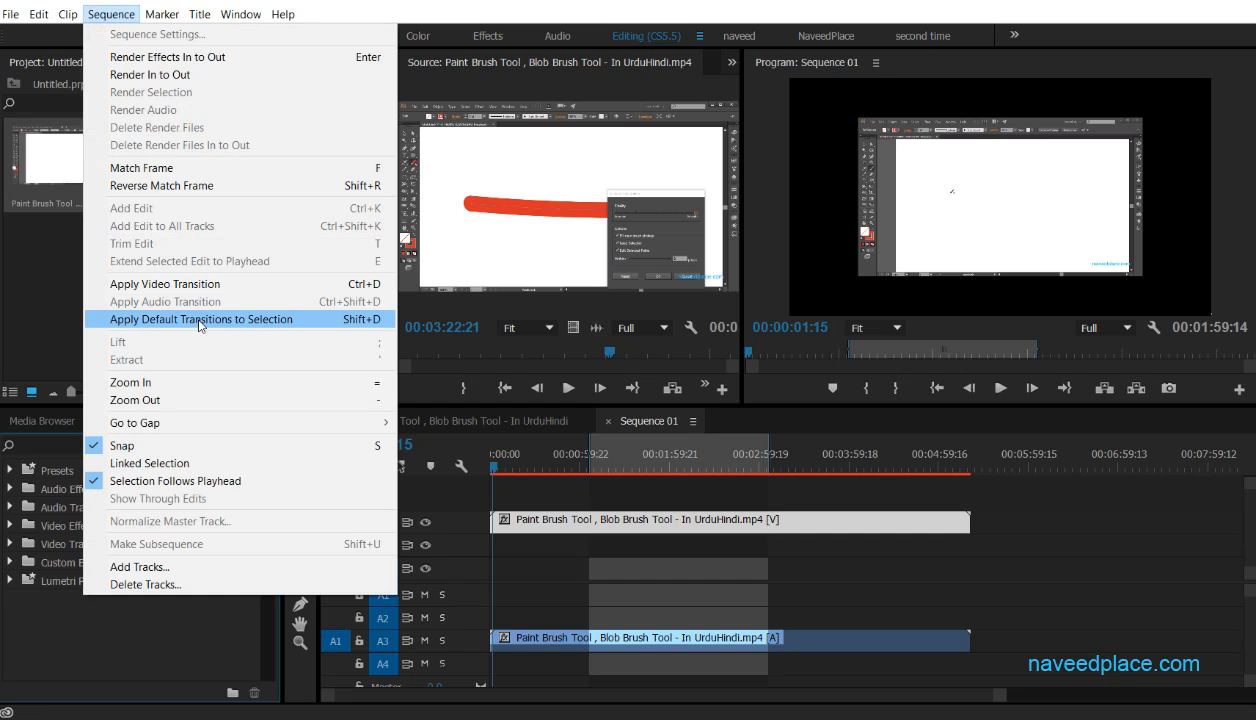
click(636, 505)
click(600, 465)
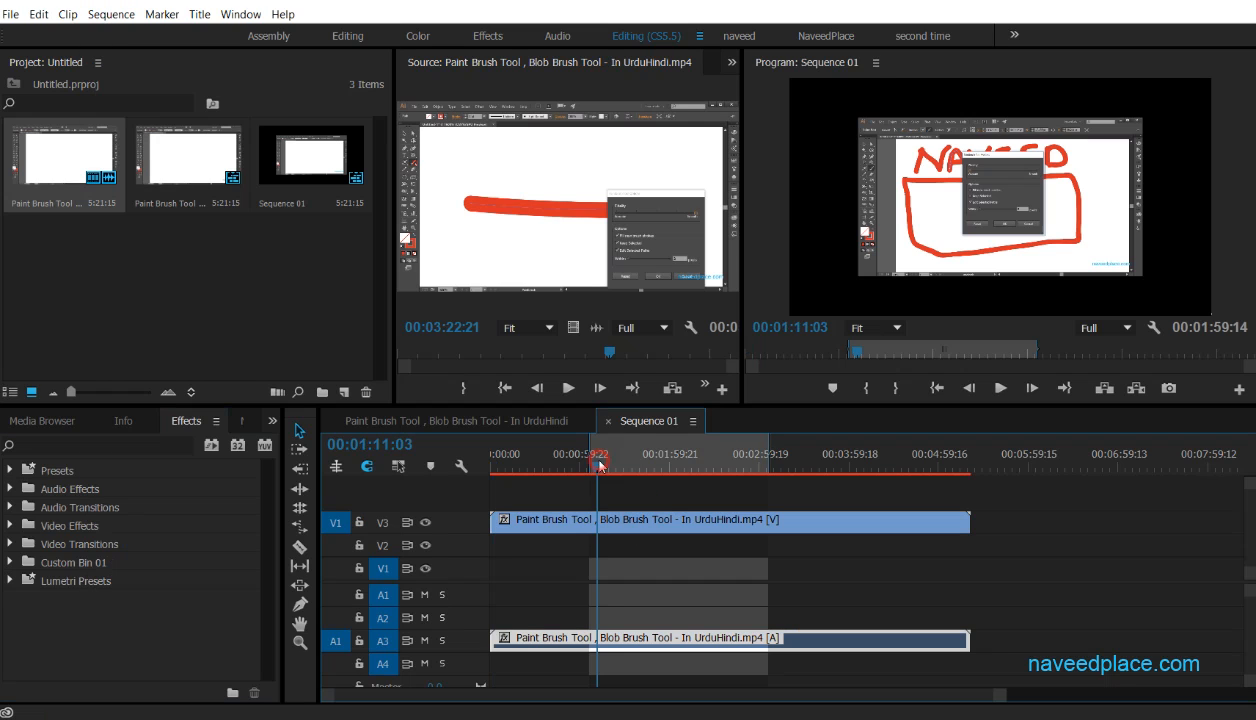
click(111, 15)
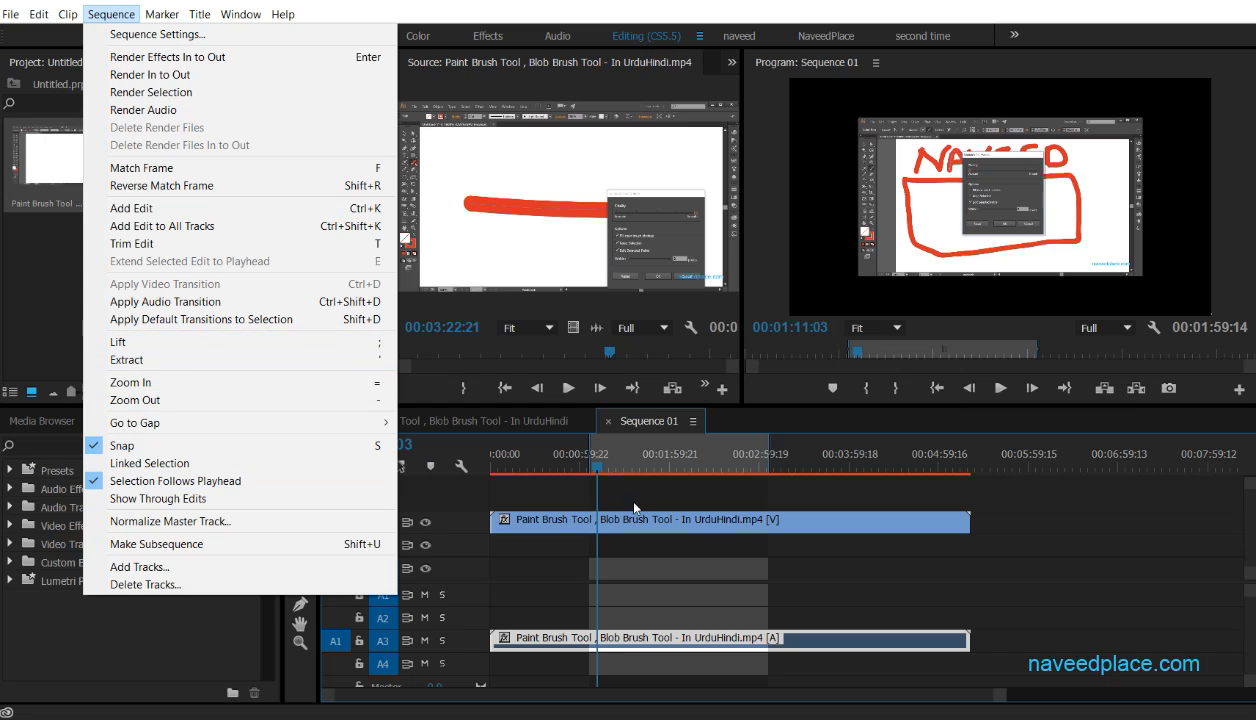
click(595, 472)
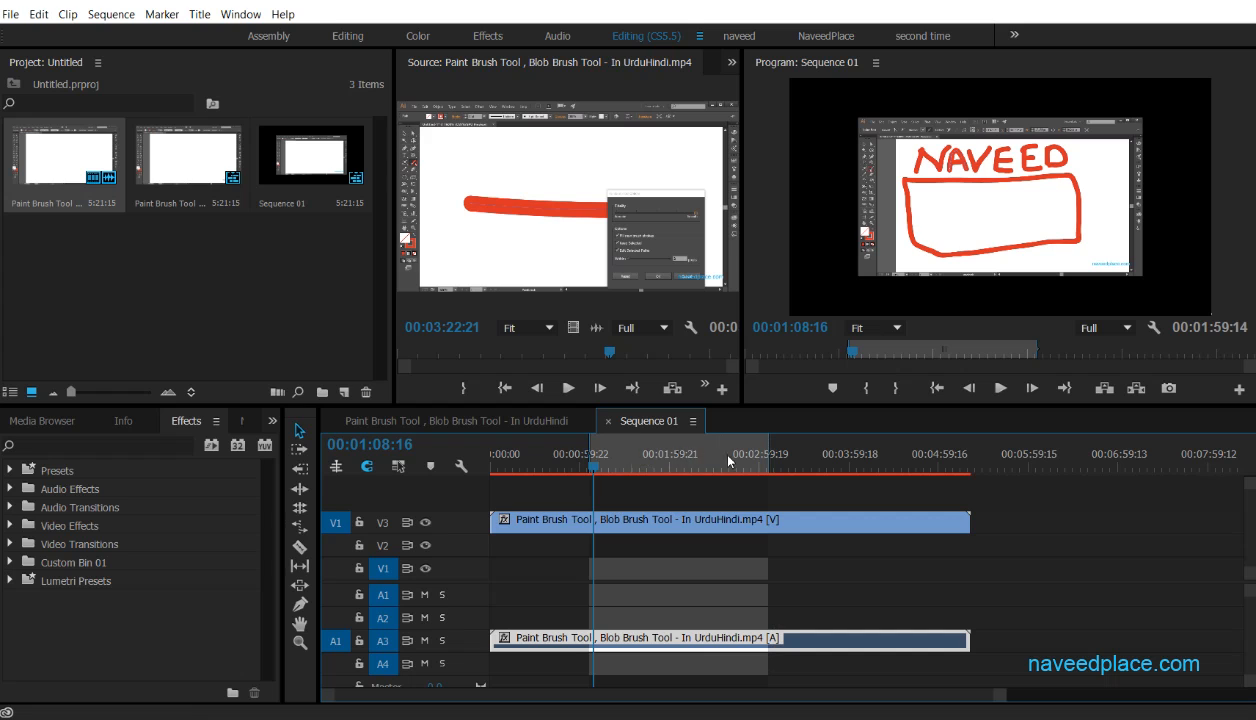
Step: Lift the marked range from the A3 audio clip and undo the lift
click(89, 18)
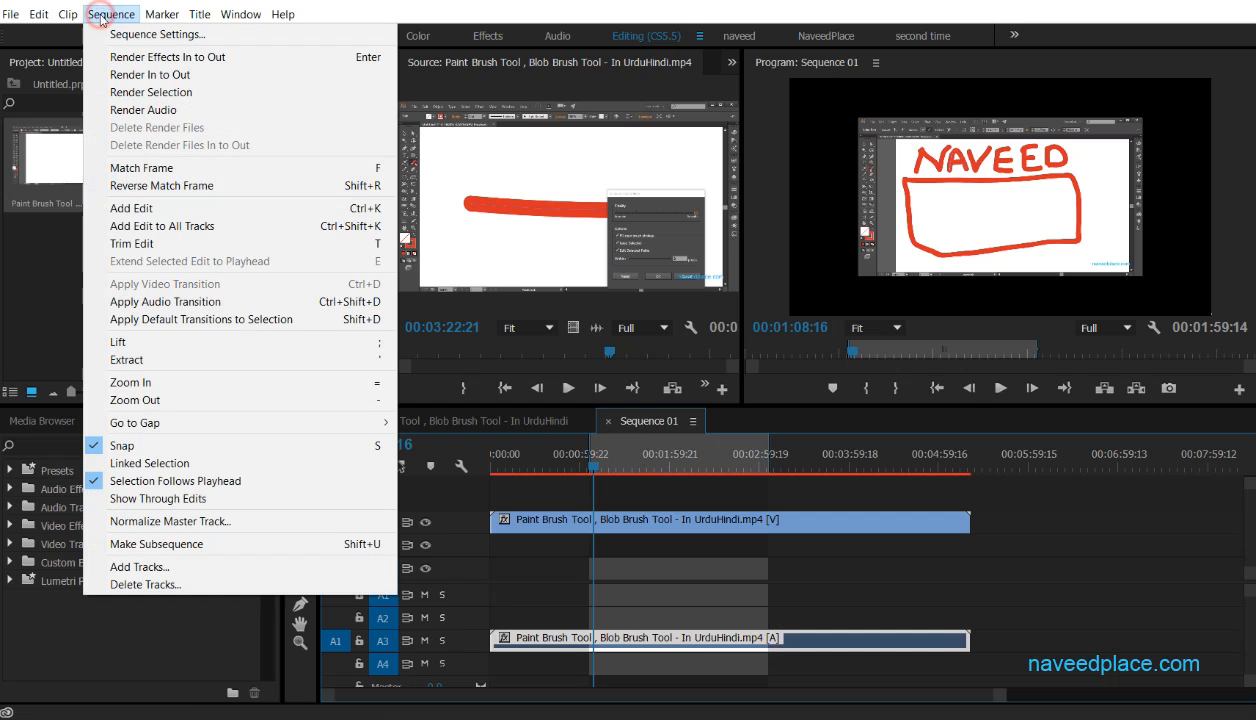
click(109, 341)
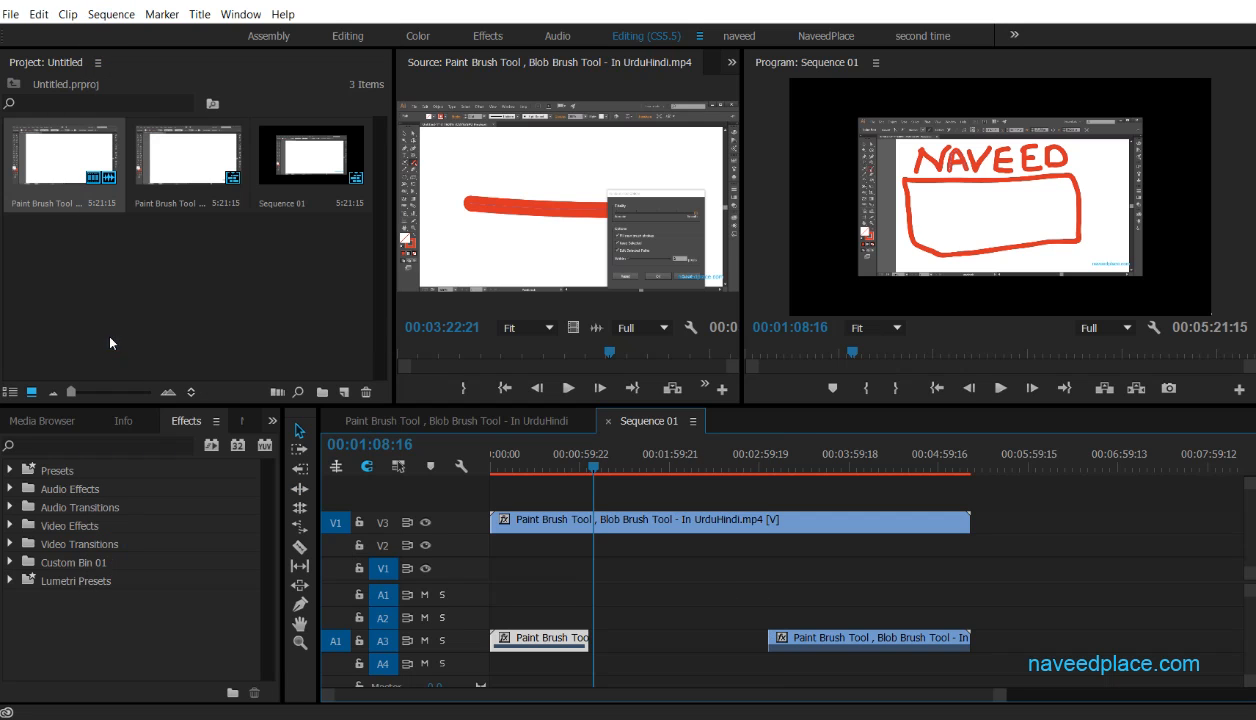
key(ctrl+z)
Step: Turn on Linked Selection and select the V3 video clip together with its A3 audio
click(636, 525)
click(401, 468)
click(751, 589)
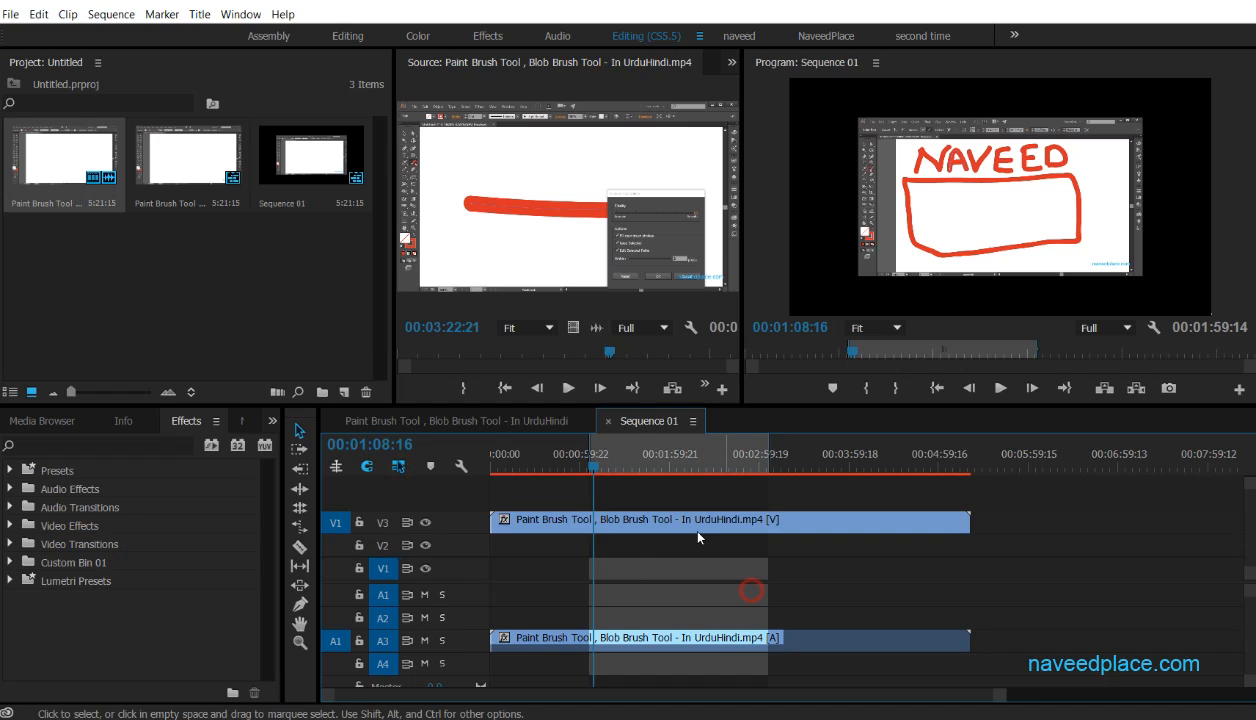
click(698, 524)
Step: Lift the marked range with both linked clips selected and undo the lift
click(118, 14)
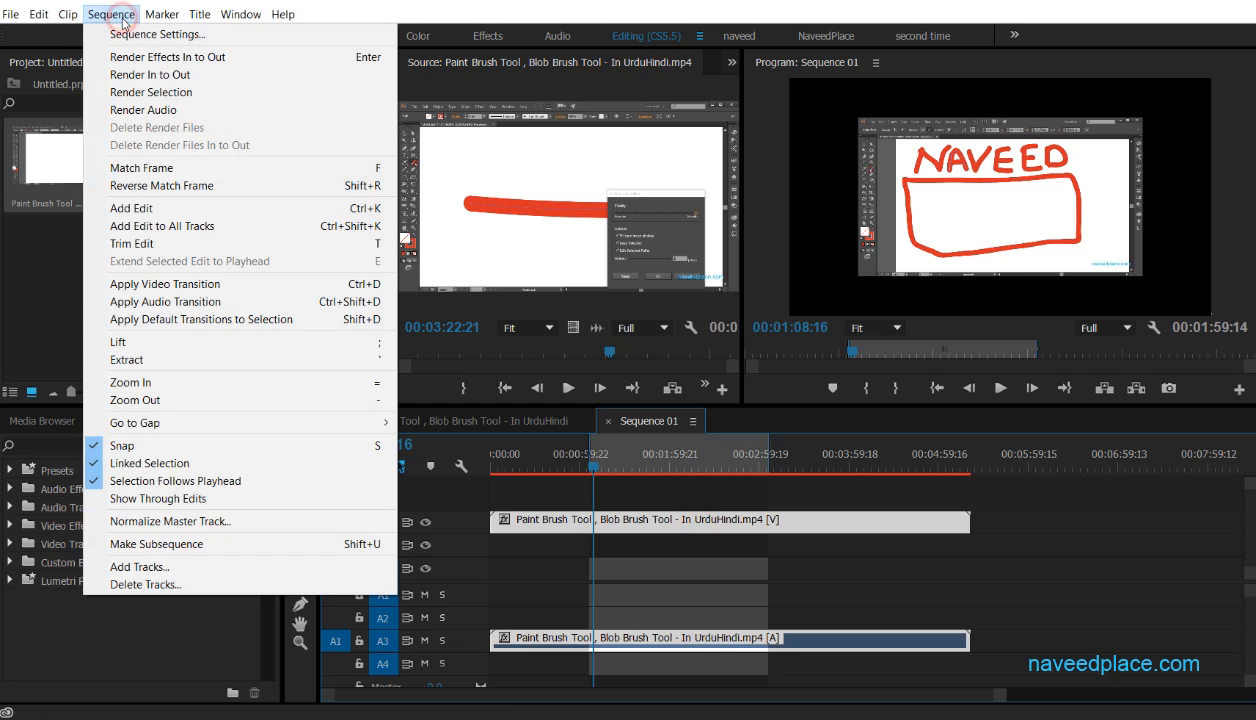
click(109, 336)
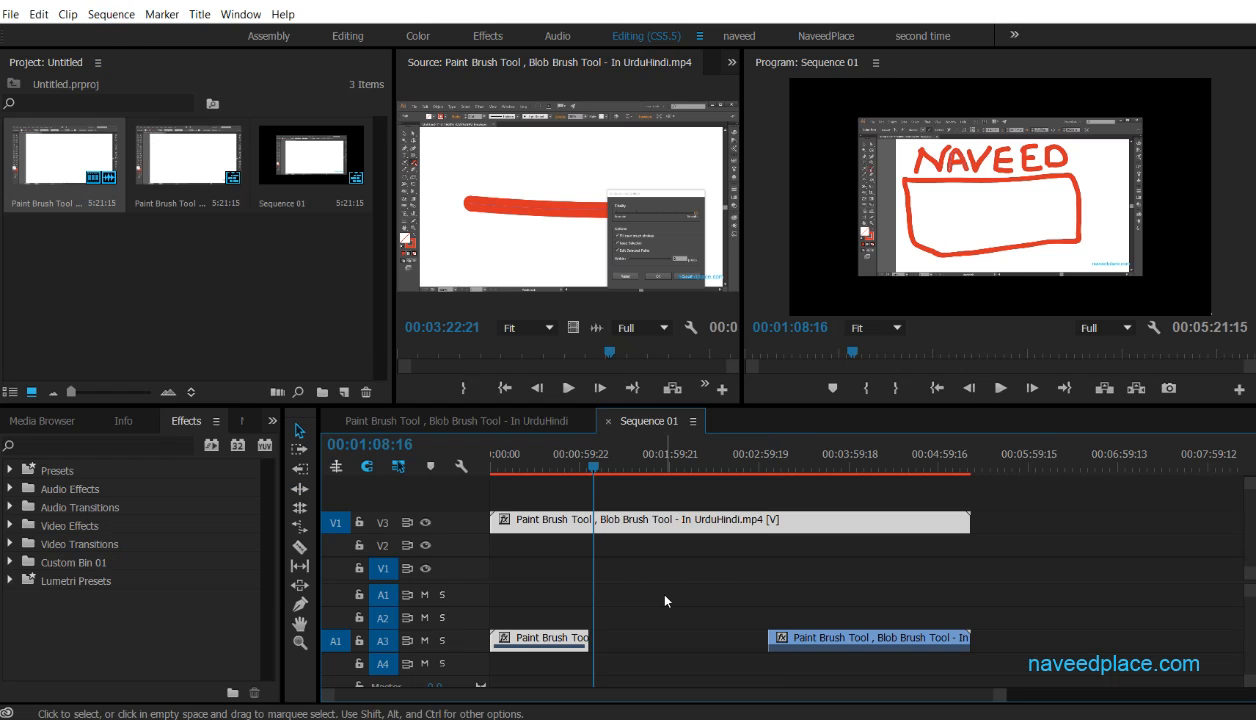
key(ctrl+z)
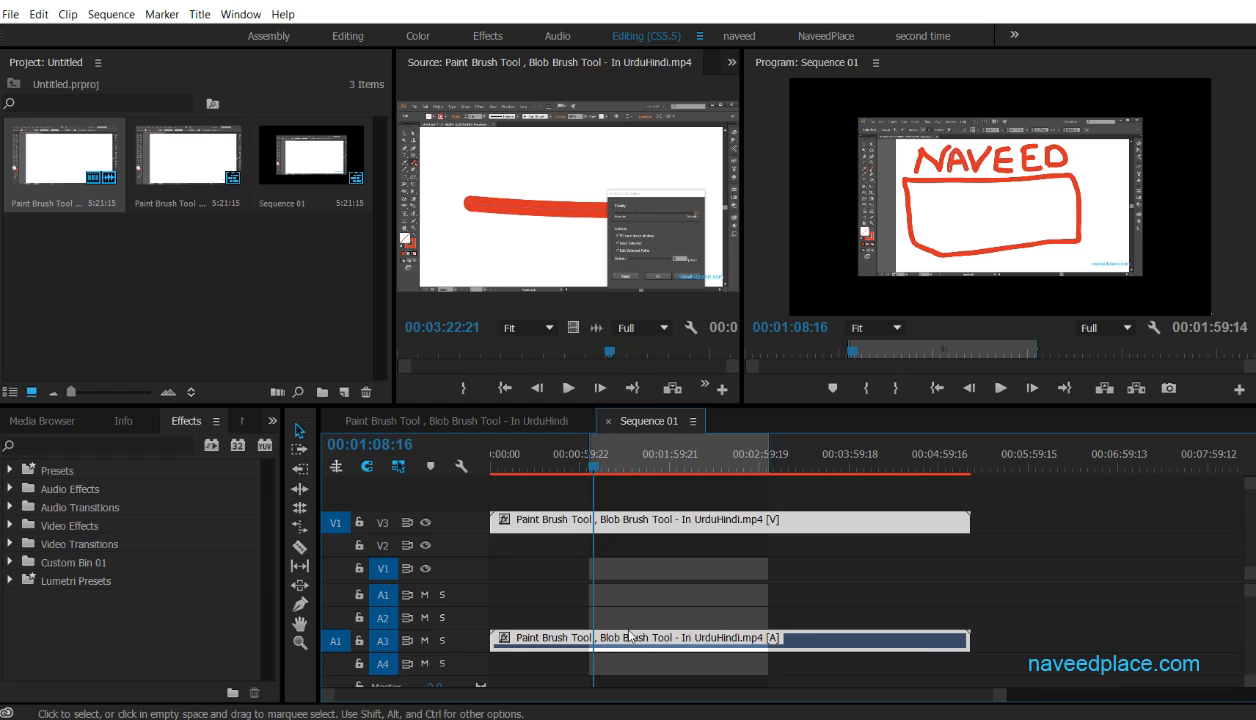
Step: Mark the sequence's Out point at the playhead position, 00:01:08:16
key(ctrl+s)
key(o)
drag(990, 680, 475, 475)
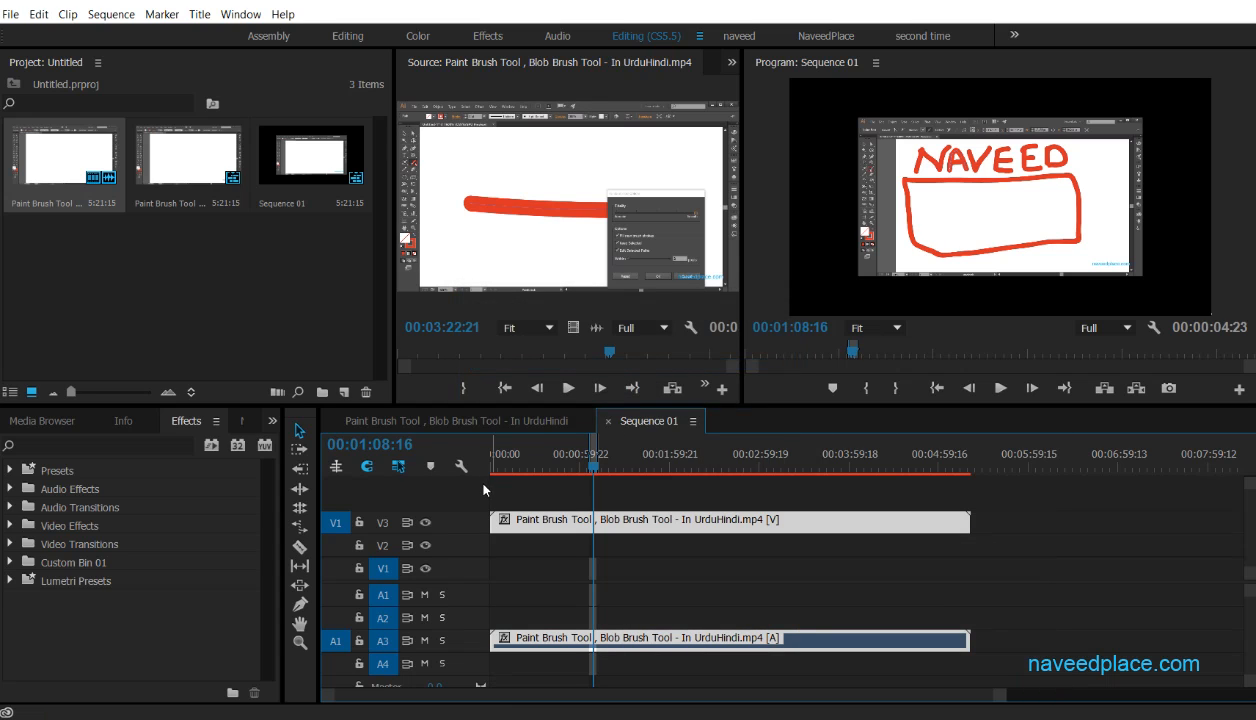
Step: Delete the linked clips from Sequence 01 and re-add the first Paint Brush Tool clip at the start of V3, keeping existing sequence settings
key(Delete)
drag(62, 158, 477, 526)
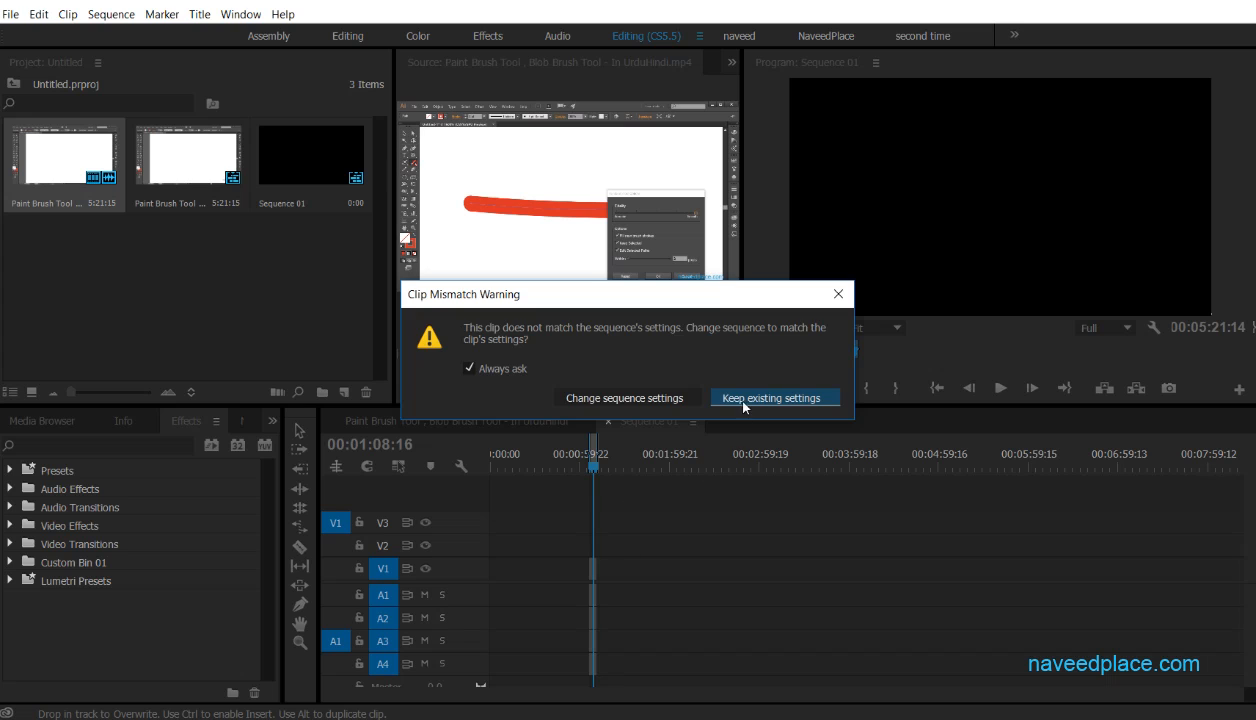
click(742, 405)
Step: Clear the sequence's In and Out points and mark a new In point at 00:00:47:05
click(562, 469)
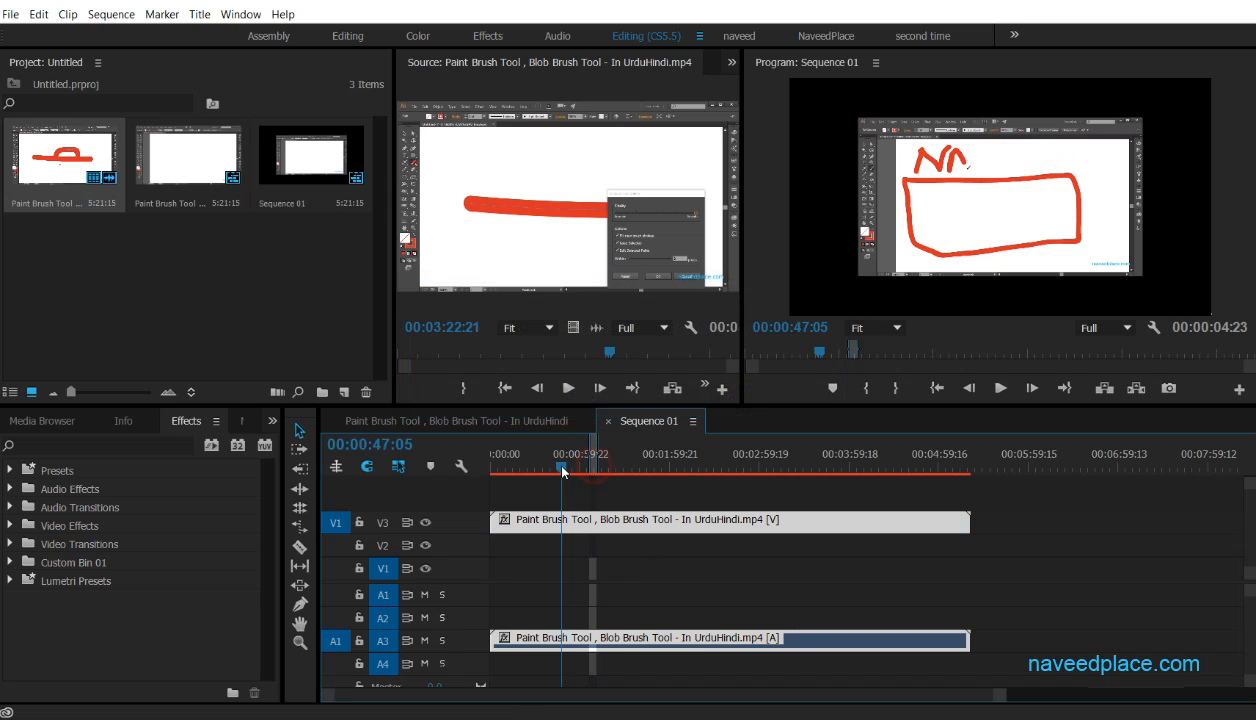
click(161, 14)
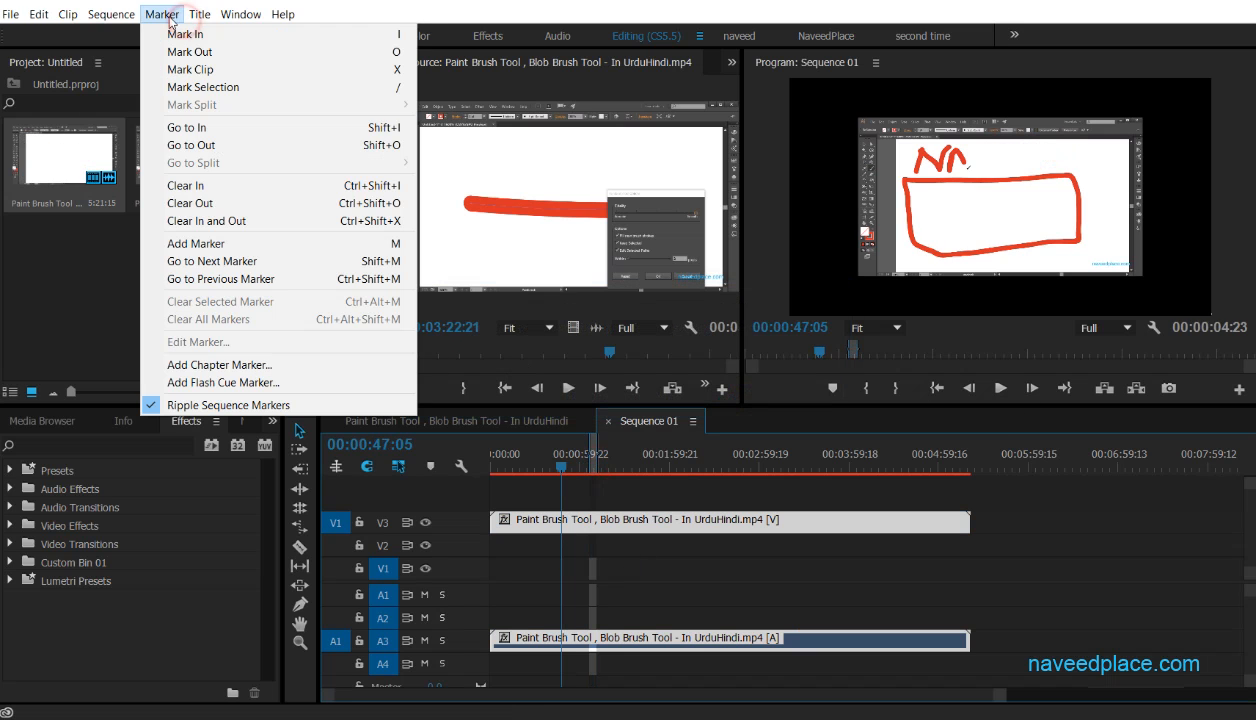
click(205, 221)
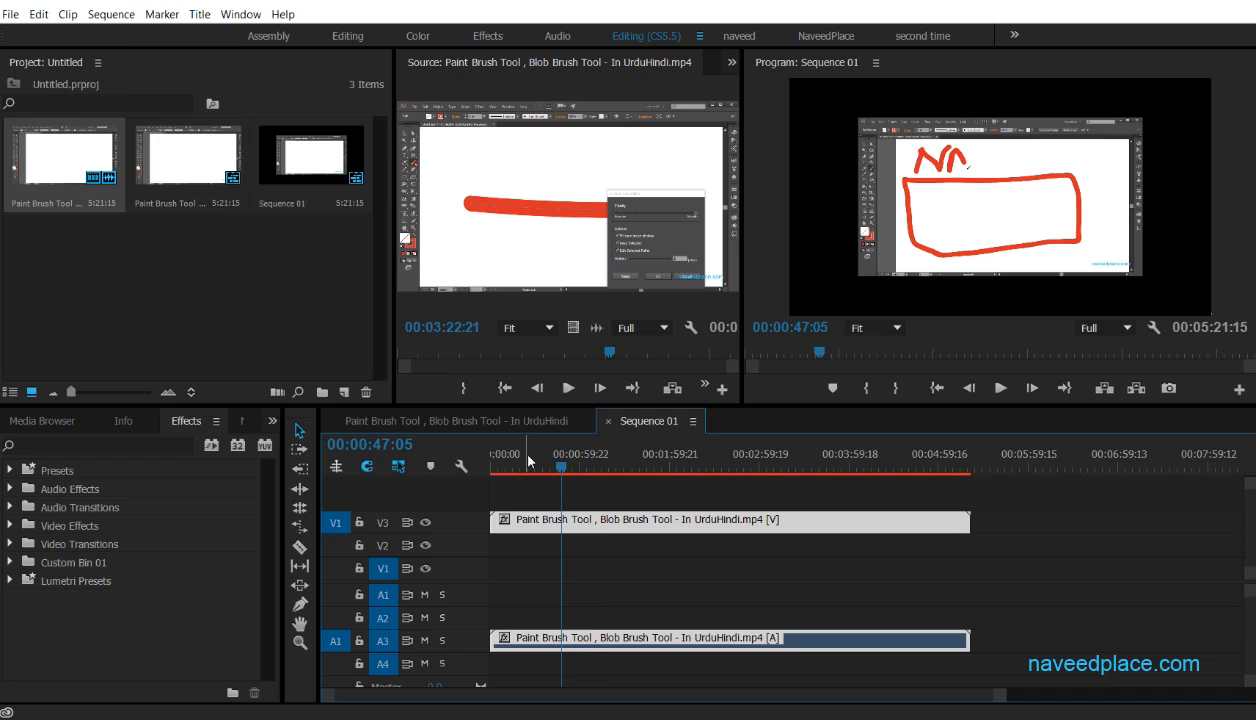
click(160, 15)
click(172, 33)
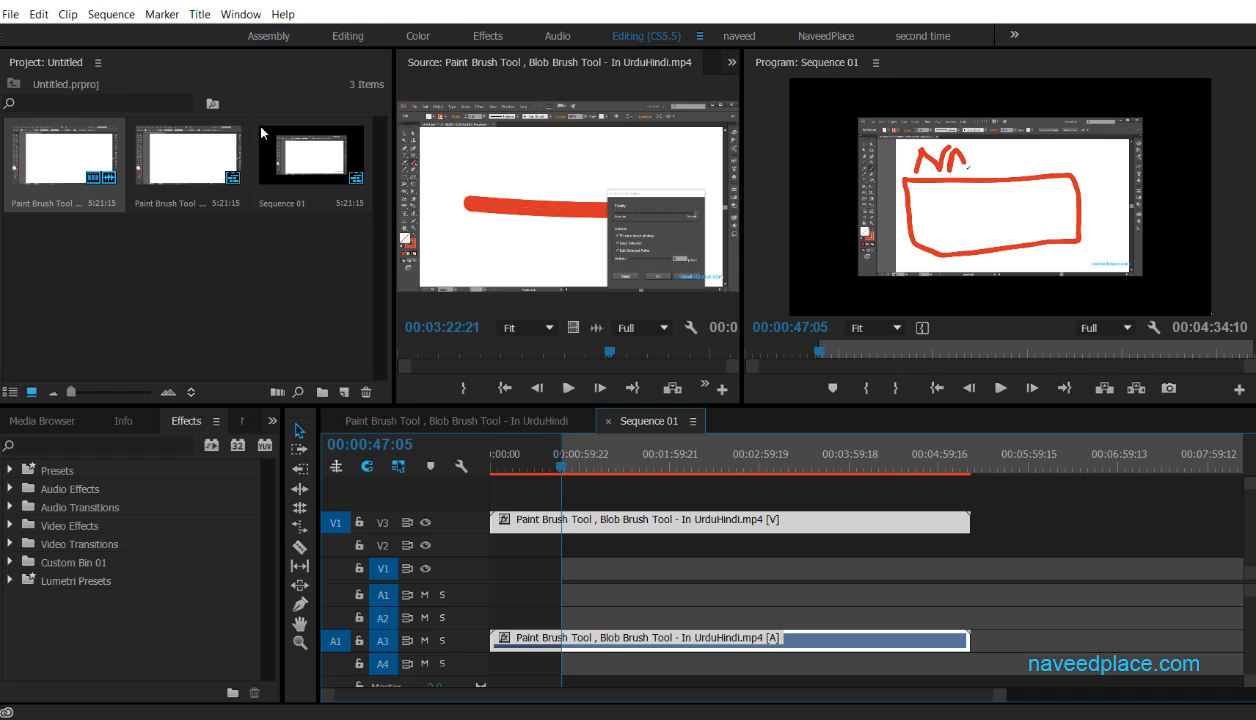
Step: Move the playhead to 00:03:18:14 and mark the sequence's Out point there
click(787, 456)
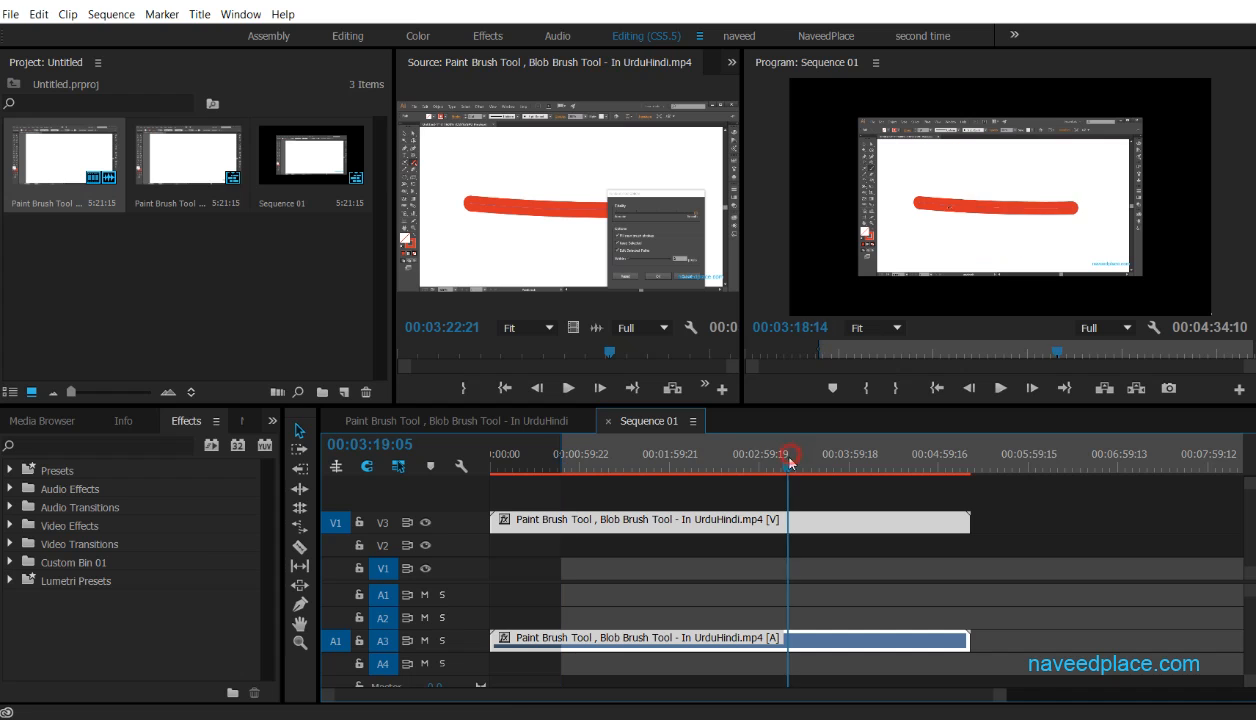
click(161, 14)
click(189, 52)
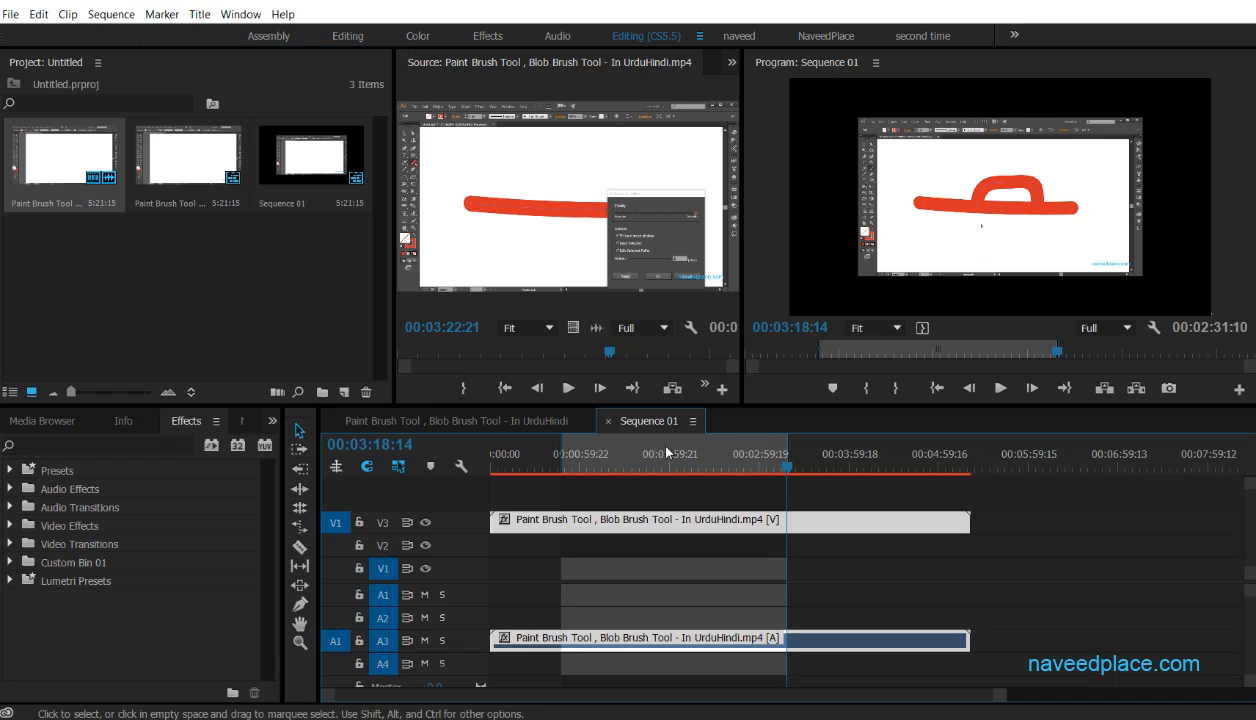
Step: Lift the range between 00:00:47:05 and 00:03:18:14 from the sequence and undo the lift
click(110, 14)
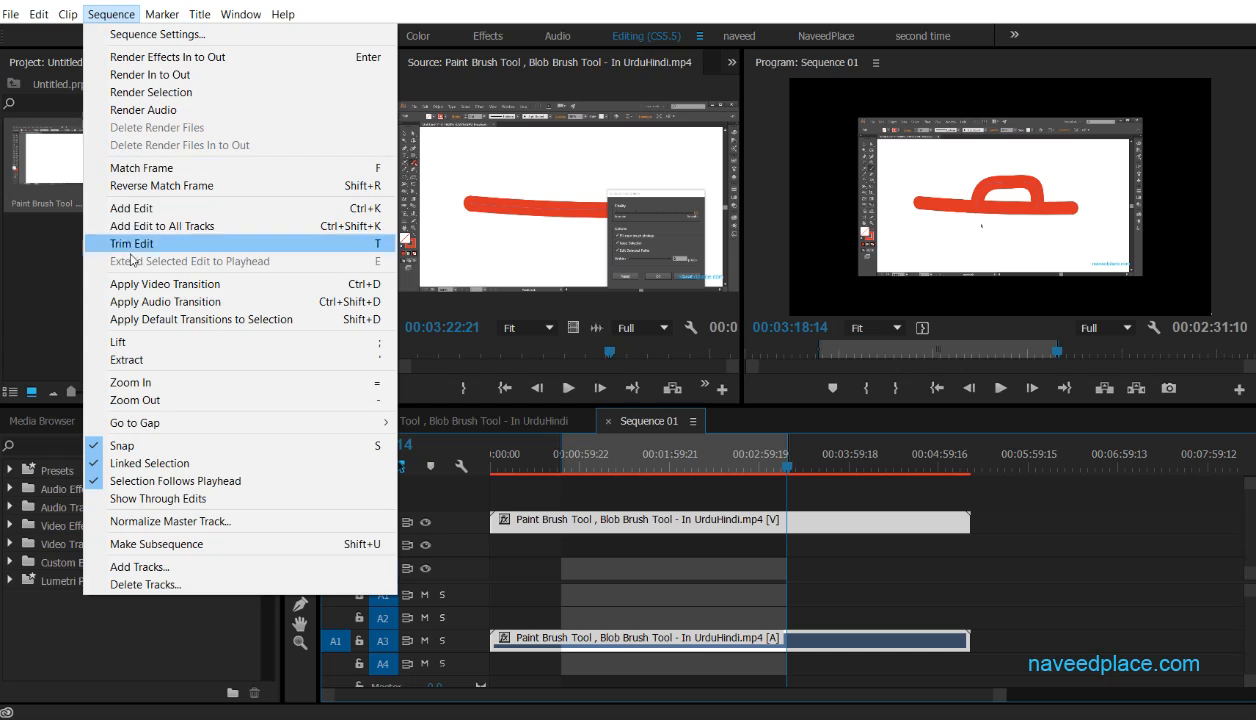
click(133, 340)
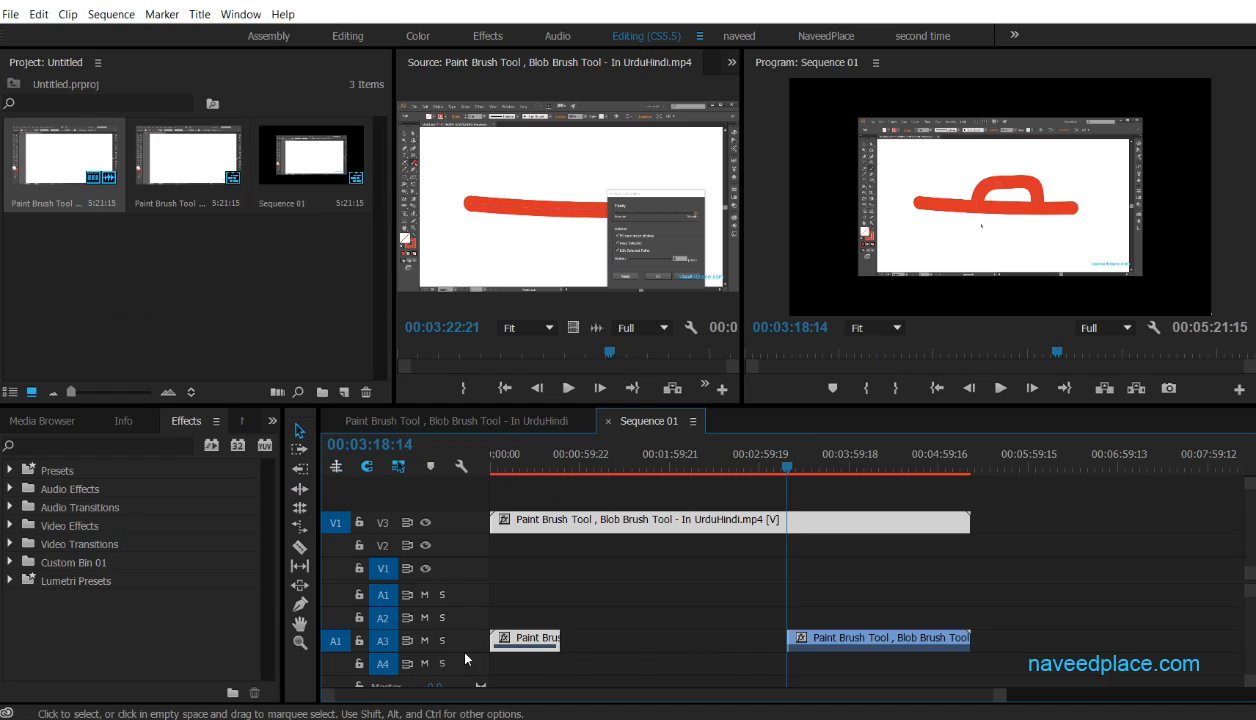
key(ctrl+z)
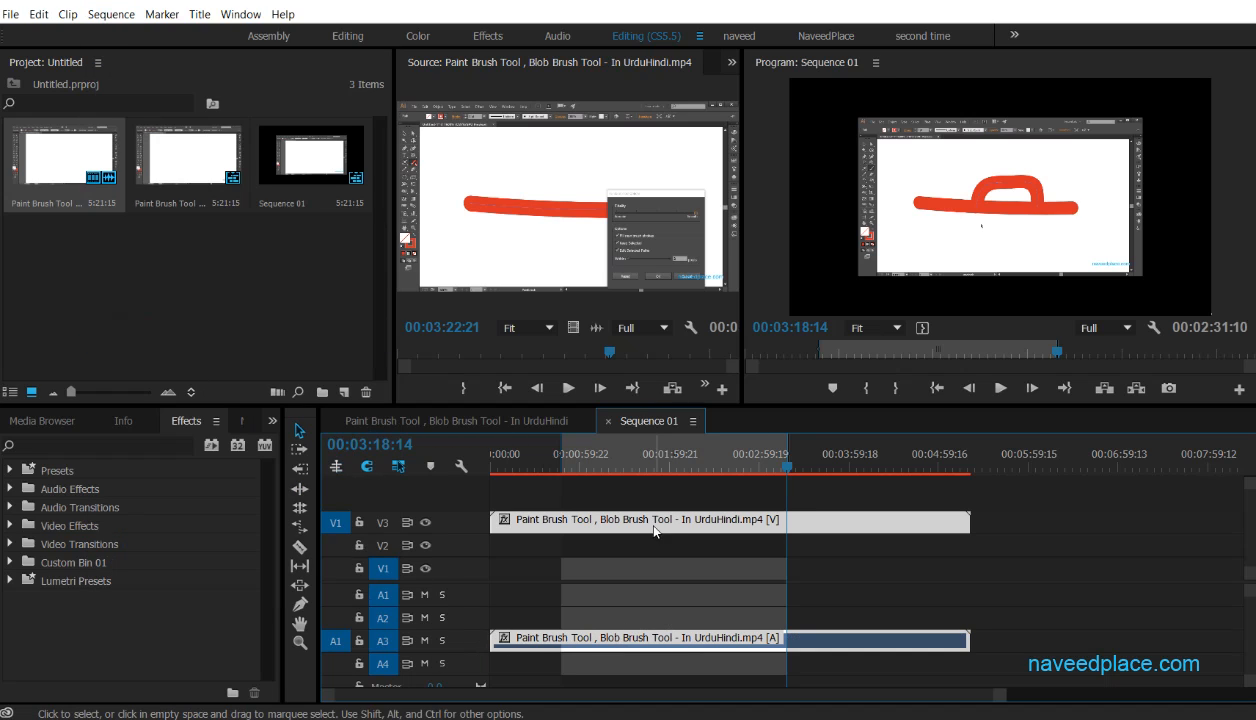
Step: Open the V3 clip in the Source monitor, lift the marked range from the Program monitor and undo it
double_click(605, 524)
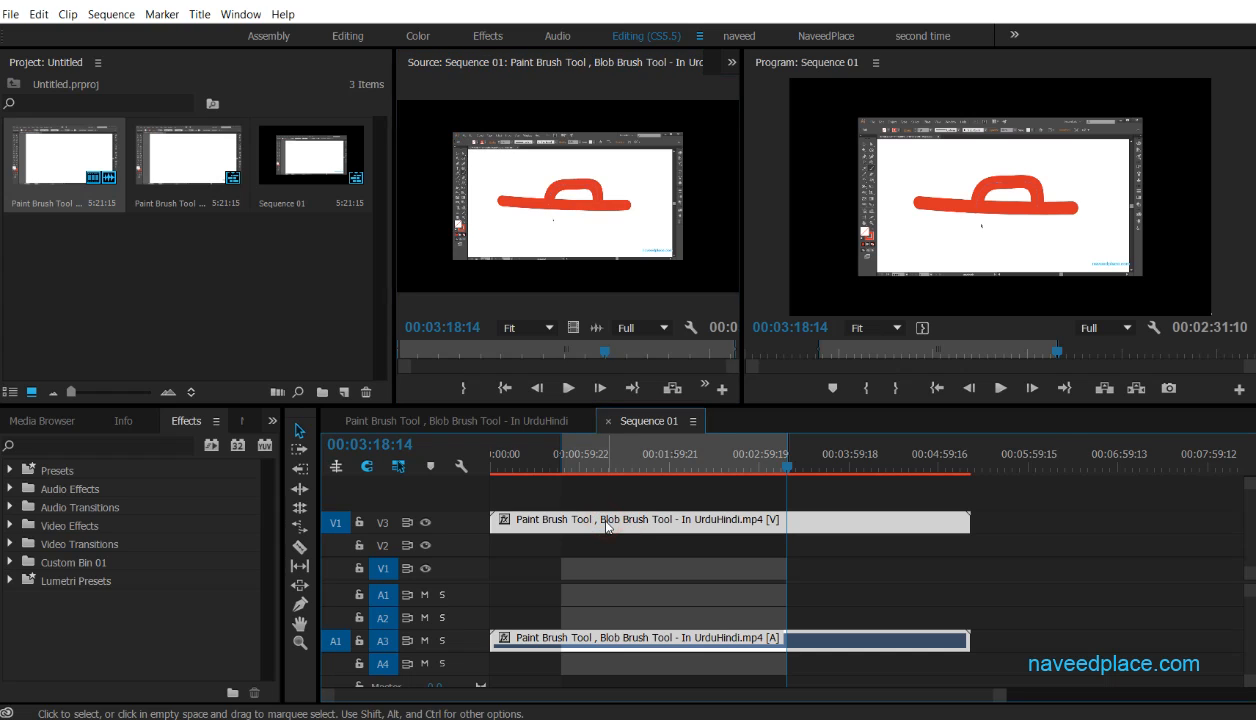
click(1105, 389)
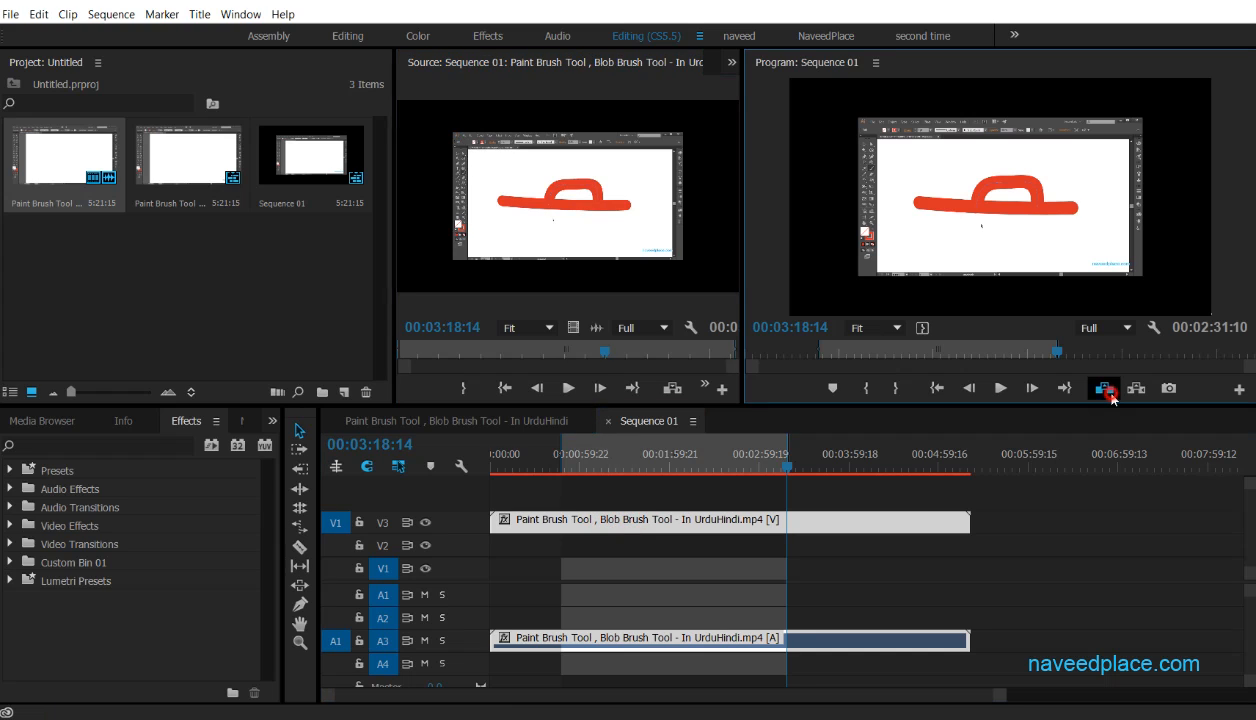
key(ctrl+z)
Step: Select and deselect the V3 clip repeatedly to check how its linked A3 audio responds
click(607, 531)
click(925, 538)
click(760, 525)
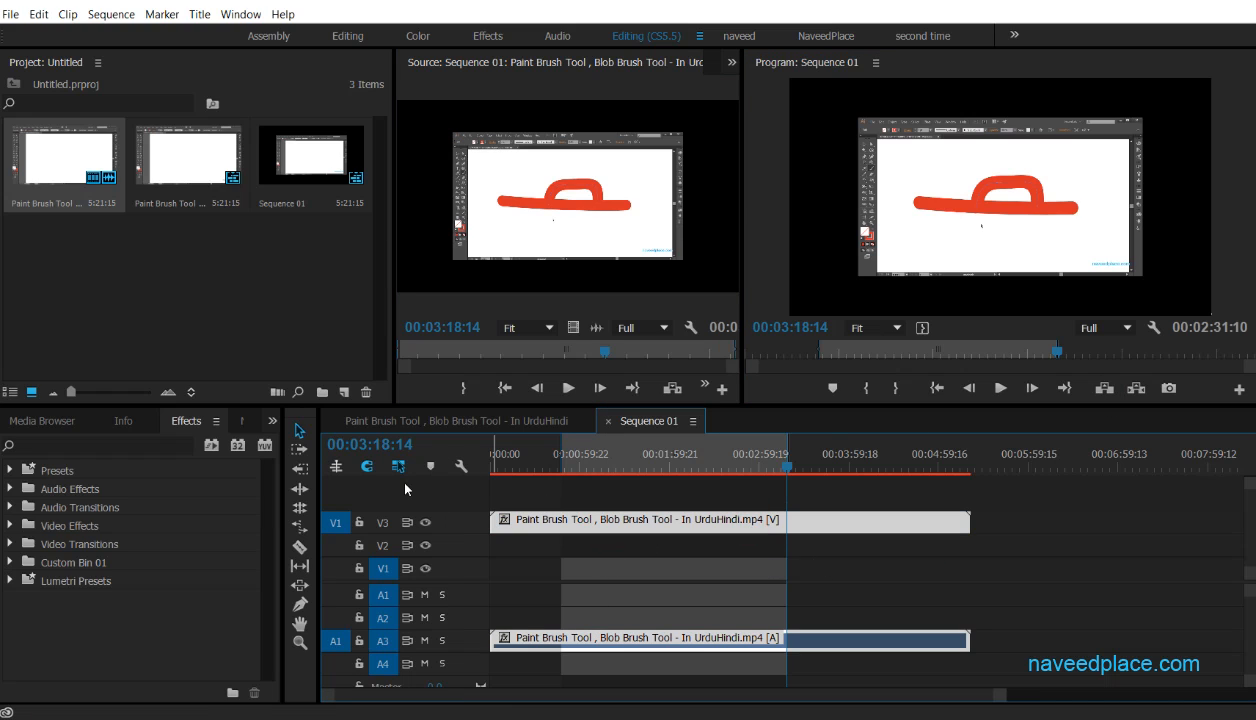
click(779, 538)
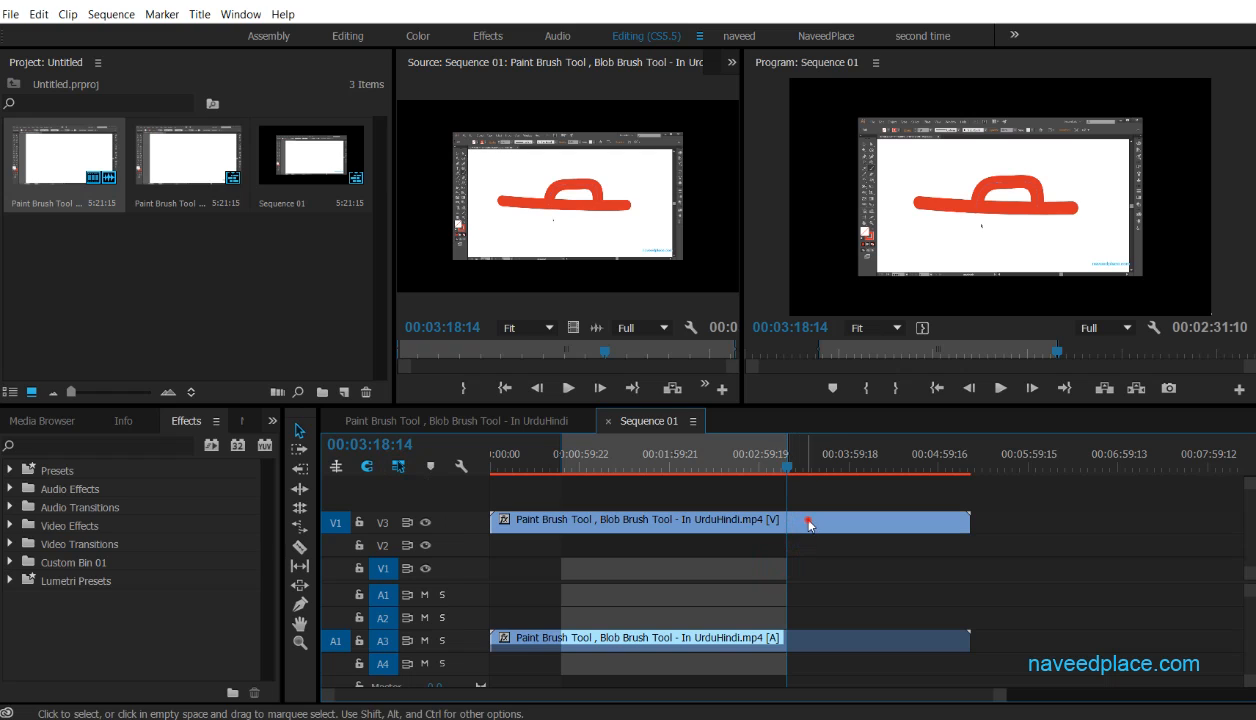
click(806, 524)
click(853, 615)
click(928, 518)
click(928, 620)
Step: Turn off Linked Selection and delete only the V3 video clip, keeping its A3 audio
click(398, 467)
click(958, 566)
double_click(695, 519)
key(Delete)
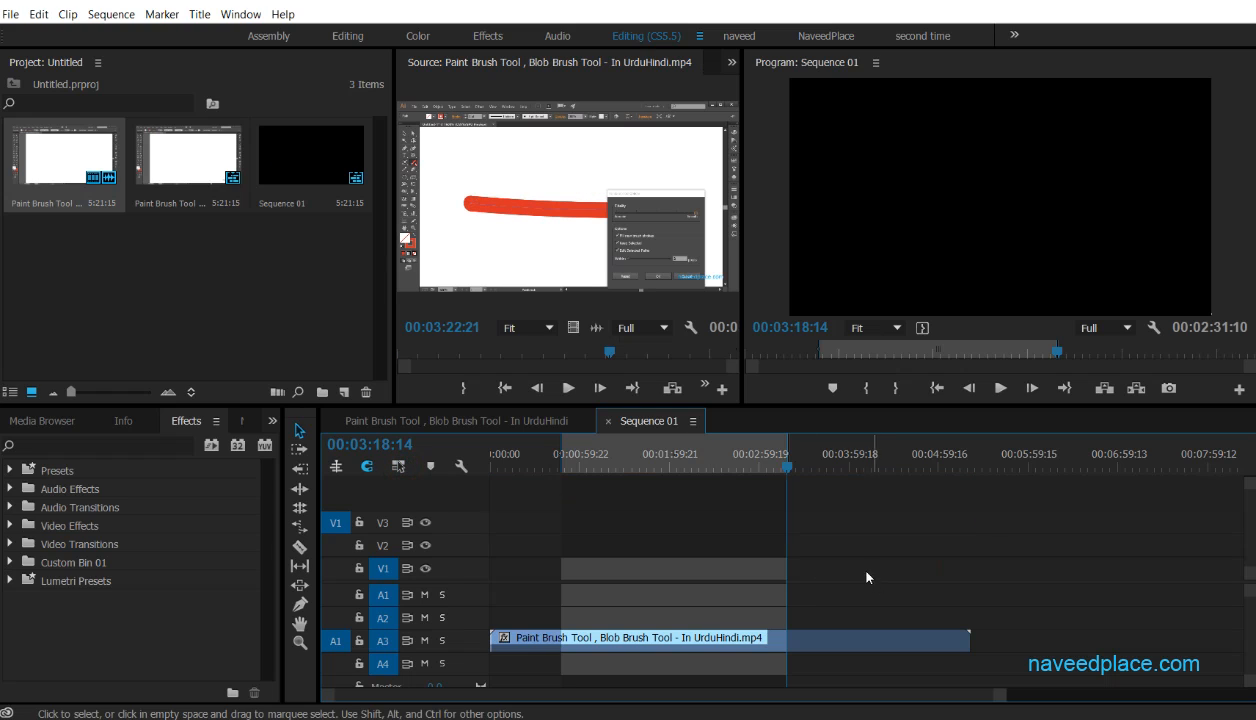
Step: Lift the marked range from the remaining A3 audio clip and undo the lift
click(1104, 388)
key(ctrl+z)
click(111, 14)
click(175, 344)
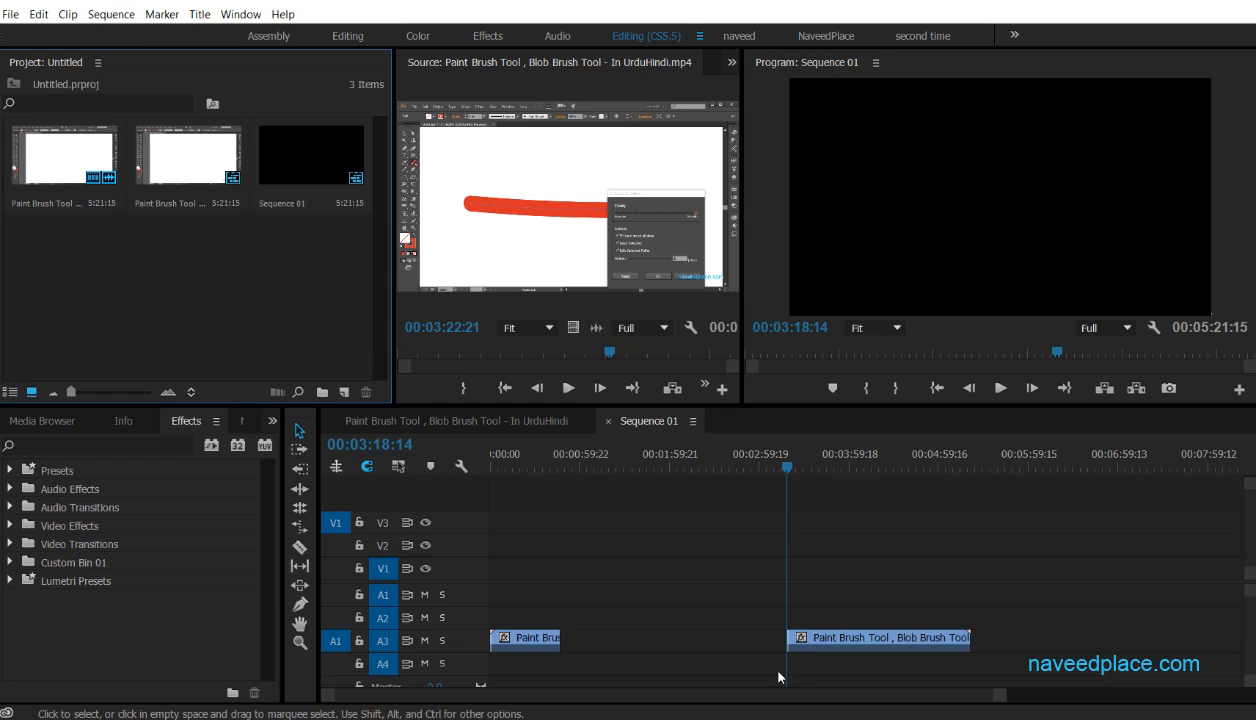
key(ctrl+z)
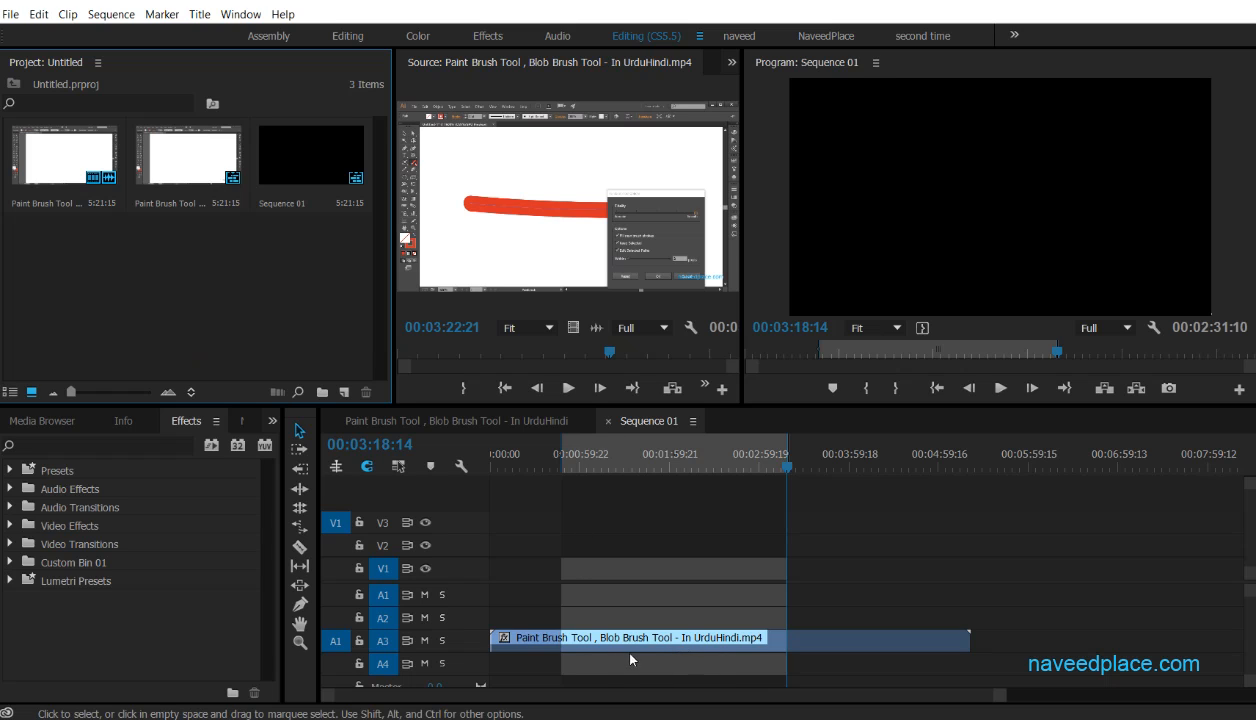
Step: Select the A3 audio clip and extract the marked range from the sequence, closing the gap
click(111, 14)
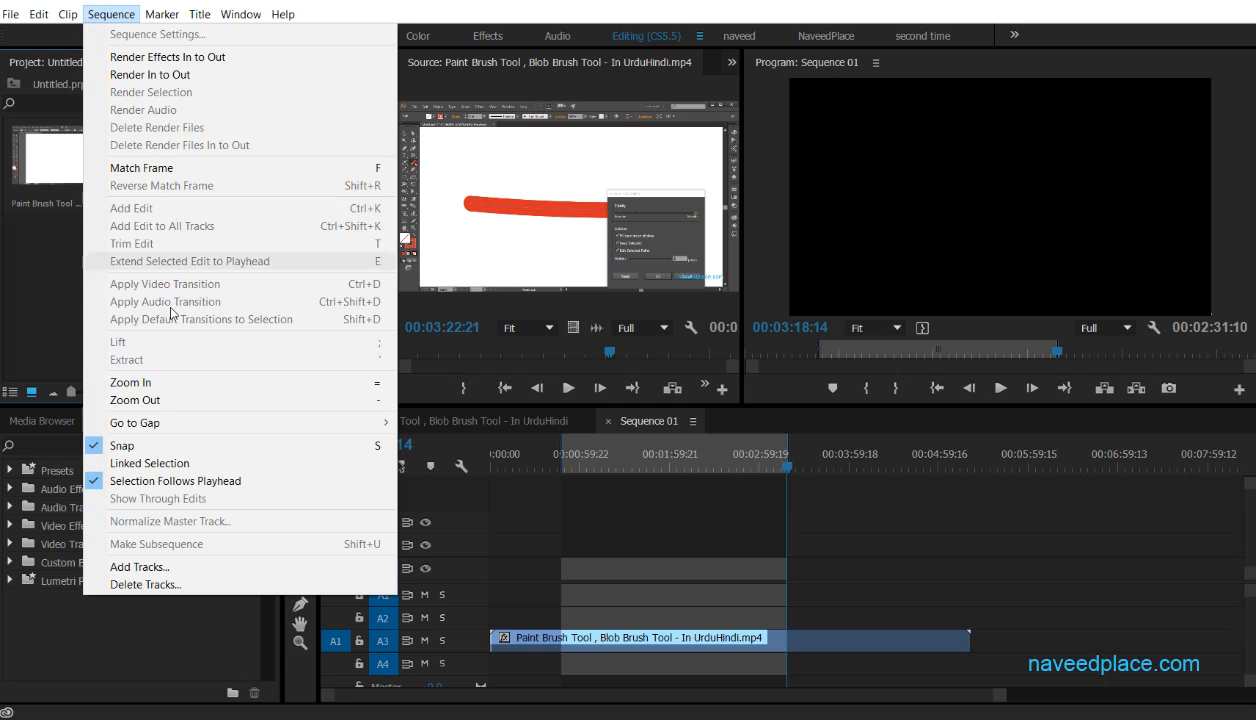
click(636, 638)
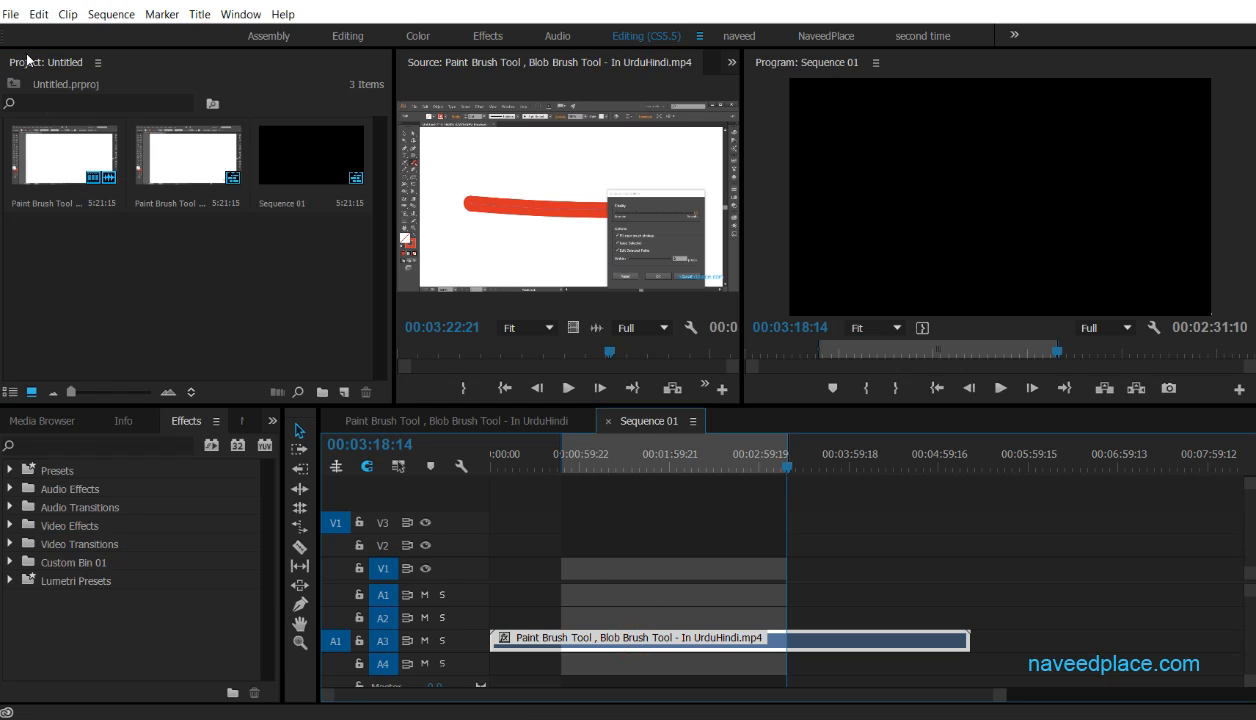
click(111, 14)
click(172, 360)
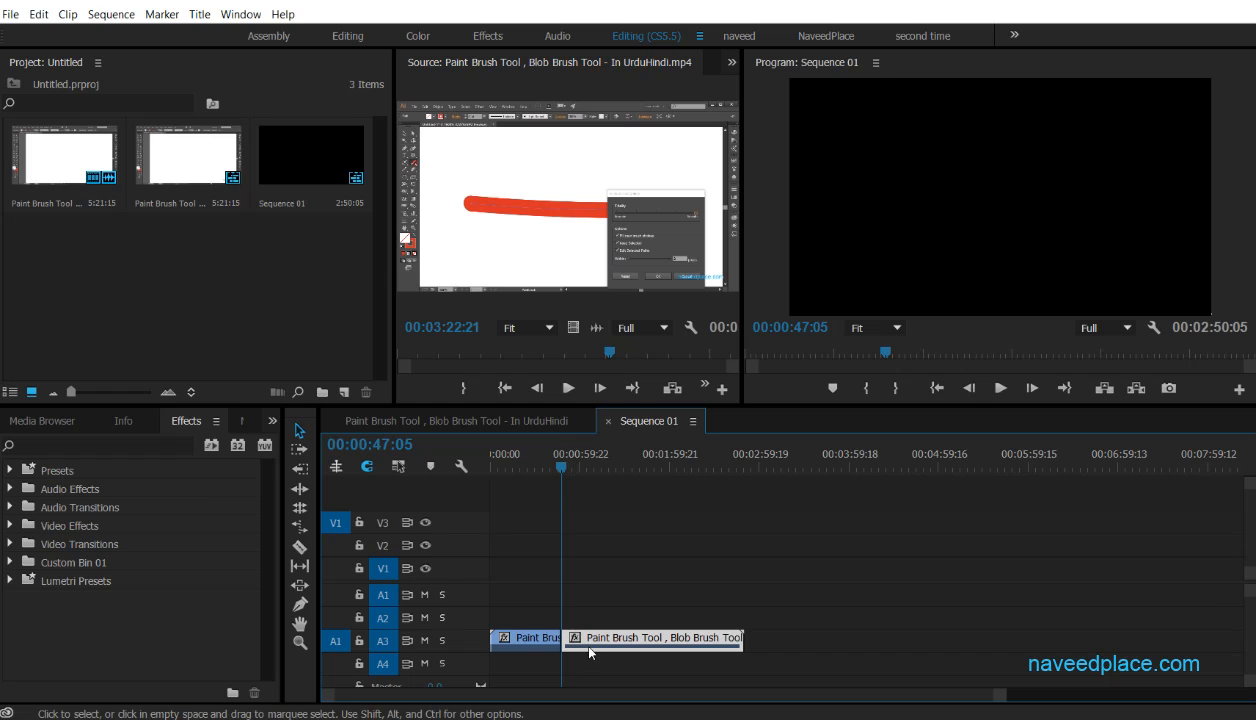
Step: Undo the extraction back to the full clips and delete only the V3 video clip again, keeping its A3 audio
key(ctrl+s)
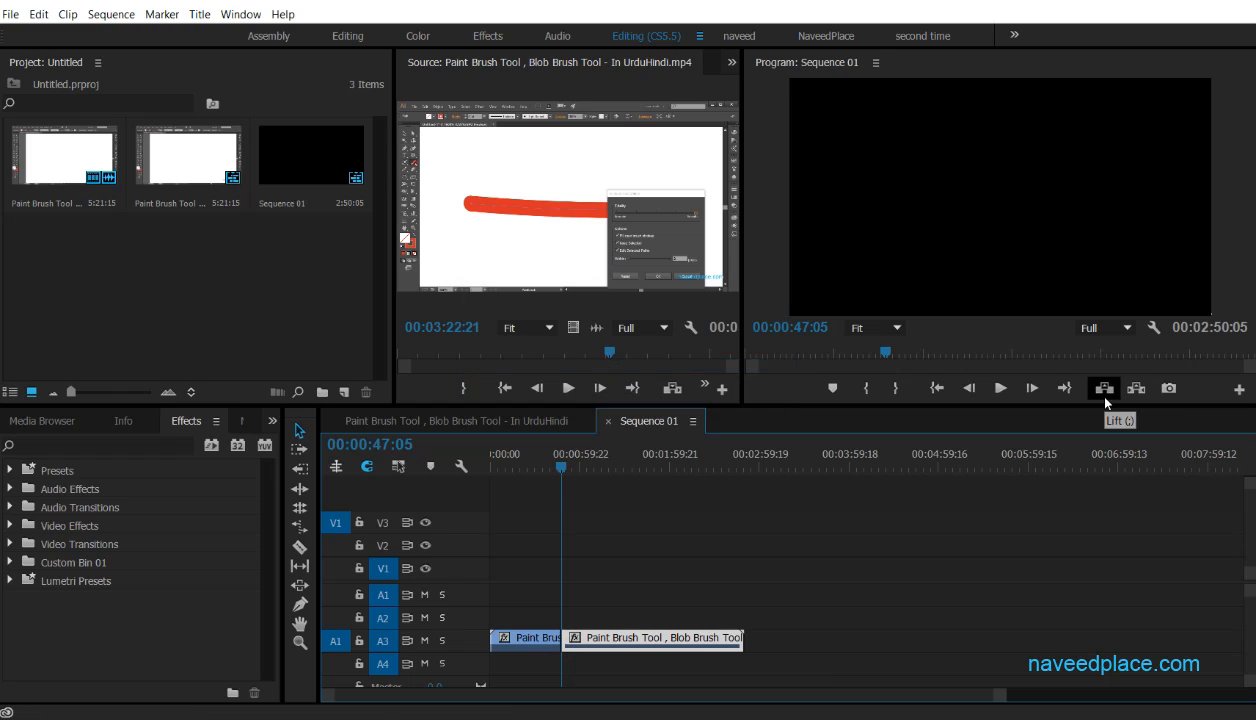
key(ctrl+z)
key(ctrl+z)
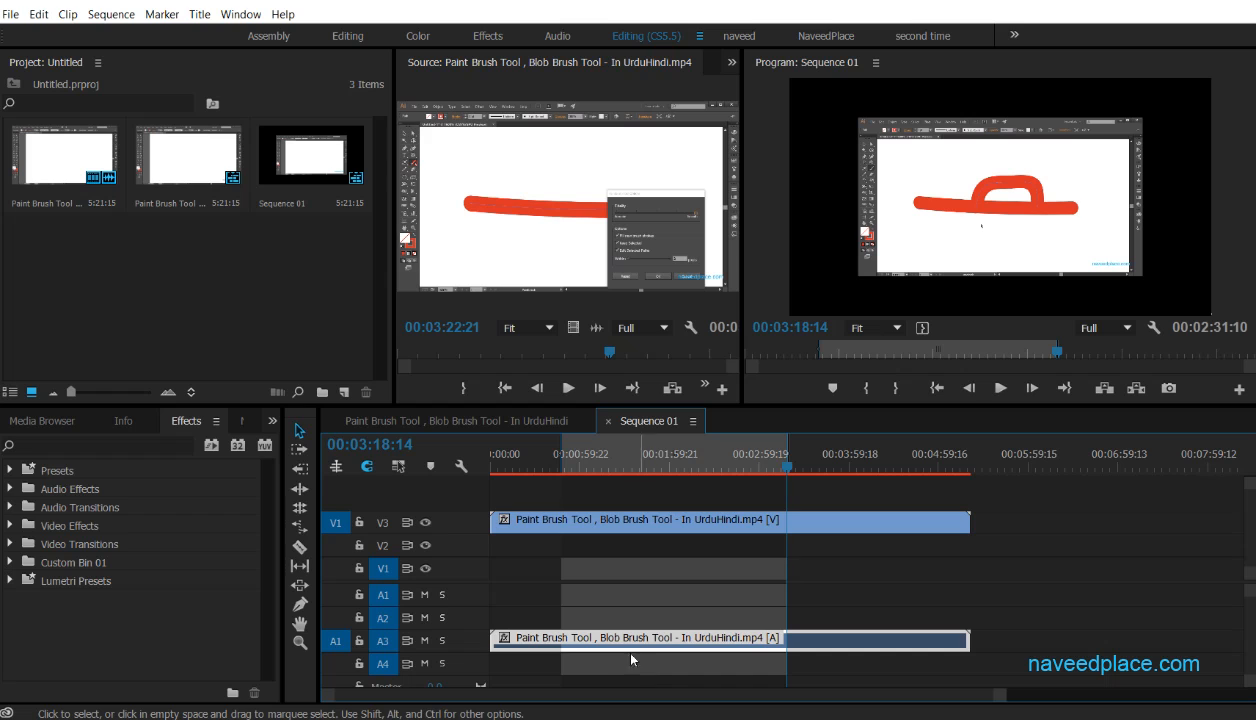
click(667, 532)
key(Delete)
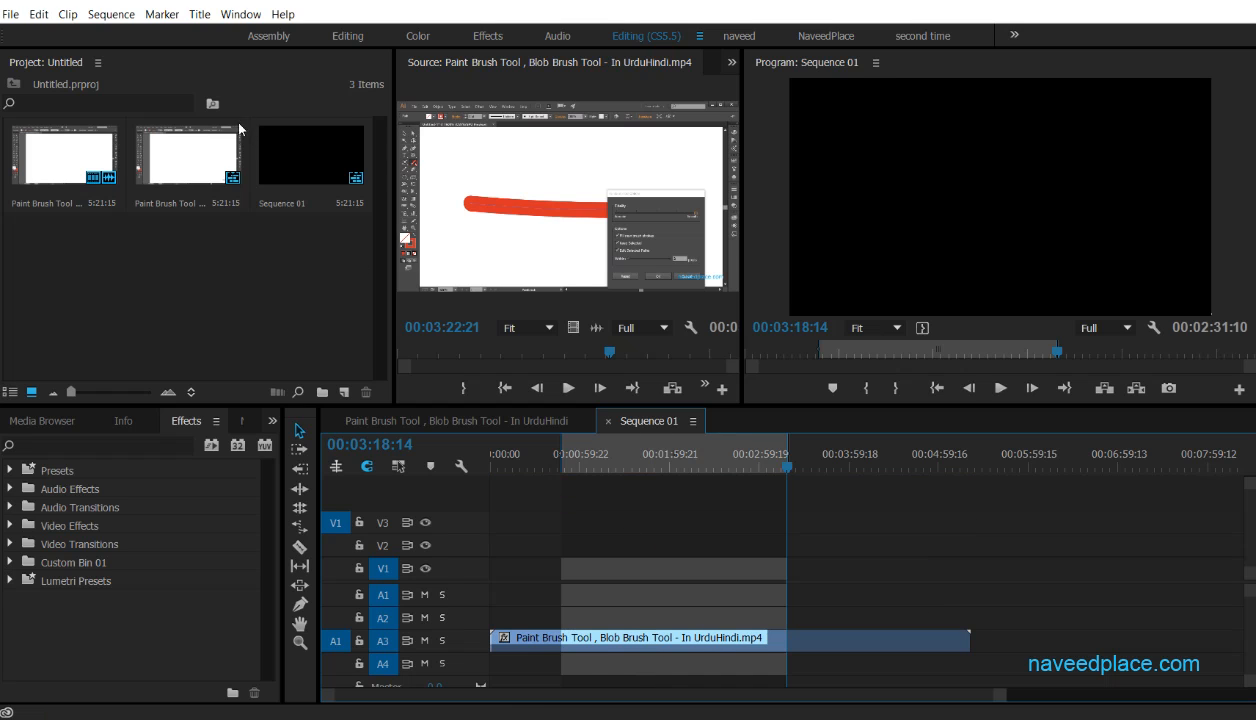
Step: Select the A3 audio clip and clear the sequence's In and Out points
click(116, 16)
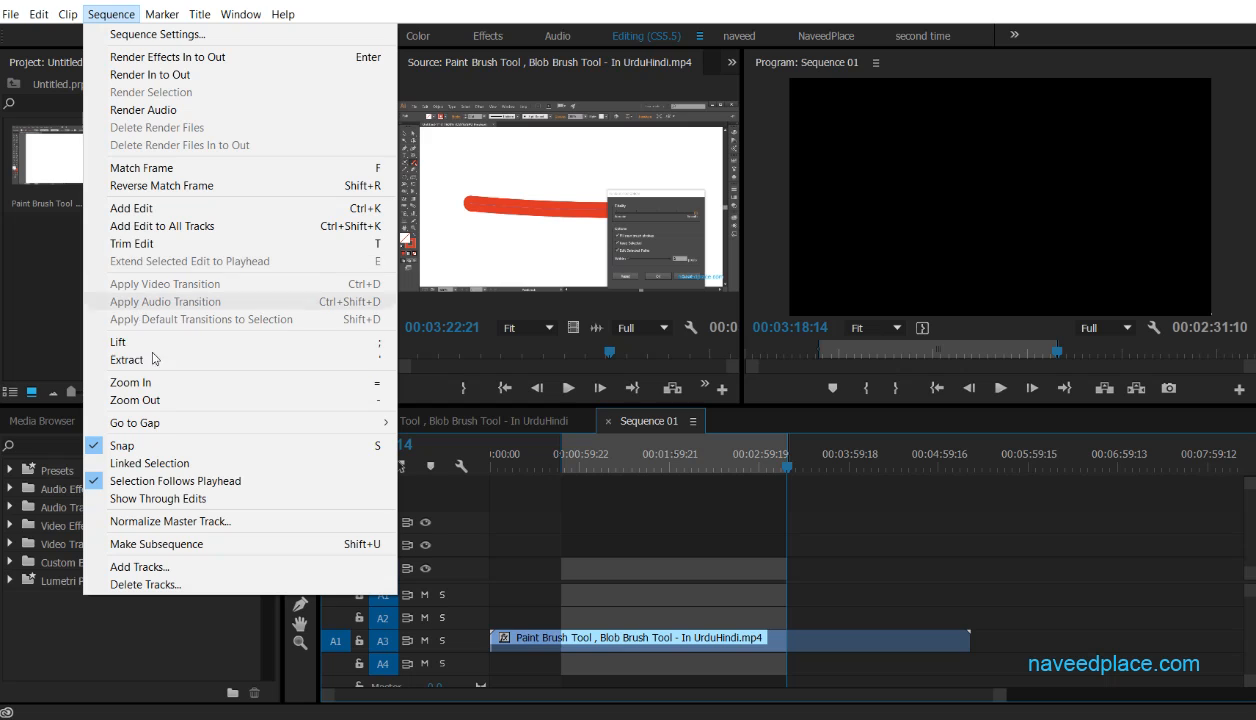
mouse_move(171, 433)
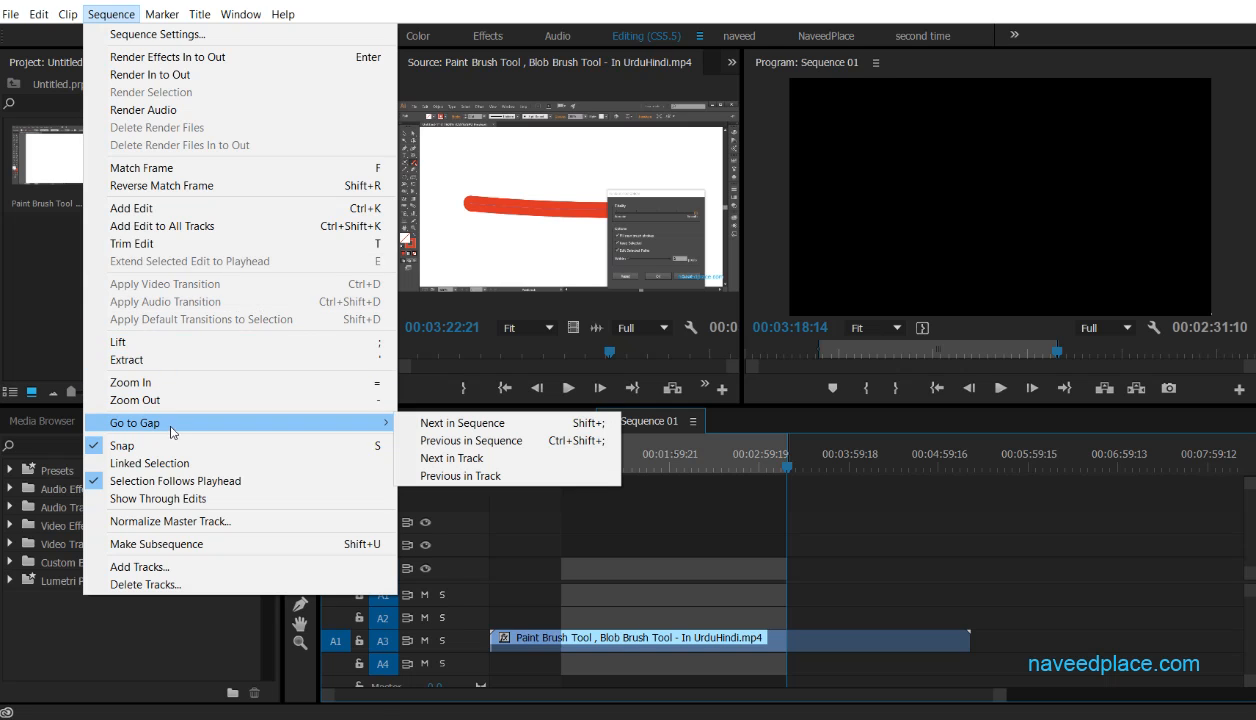
click(832, 567)
click(664, 630)
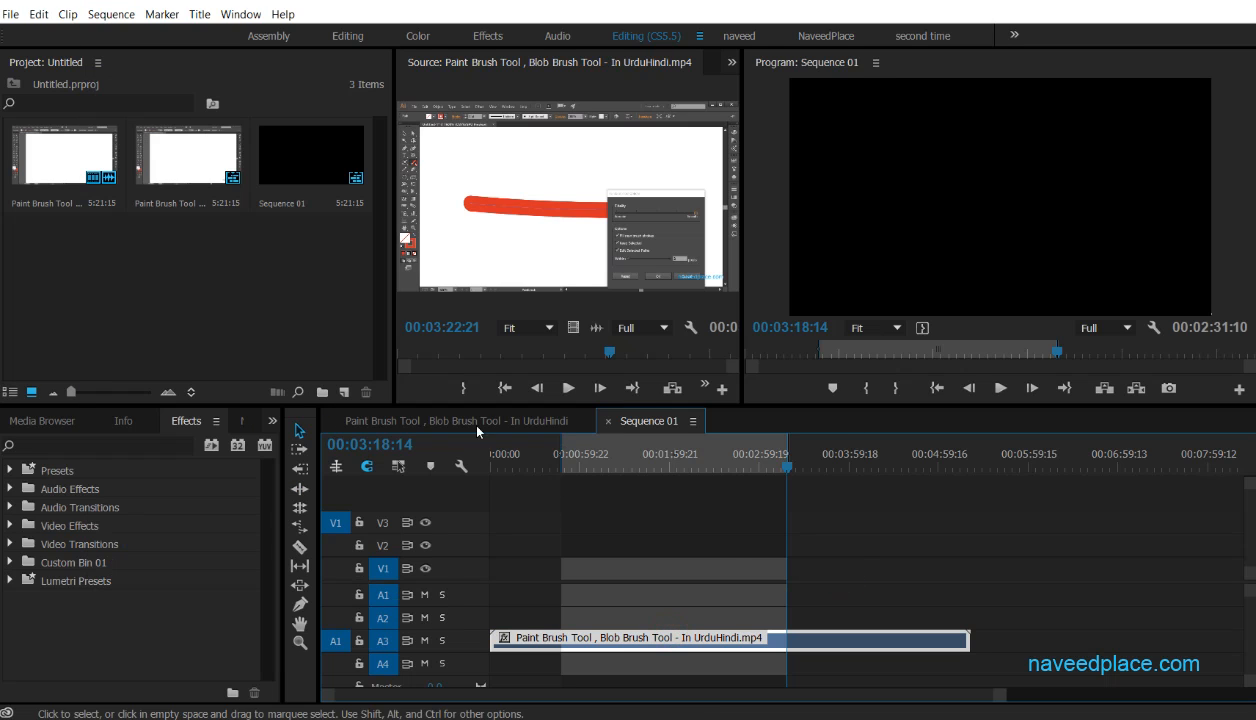
click(162, 14)
click(206, 221)
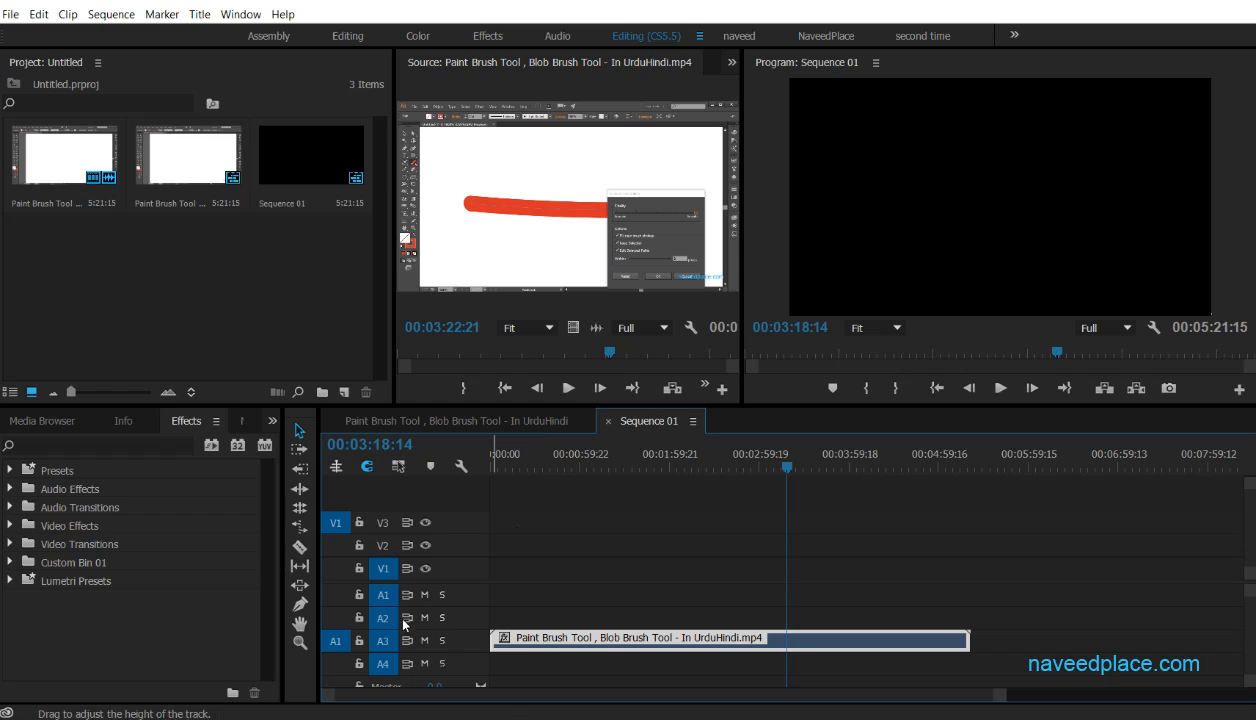
Step: Split the A3 audio clip into three pieces with the Razor tool at about 00:01:23 and 00:04:32
click(300, 547)
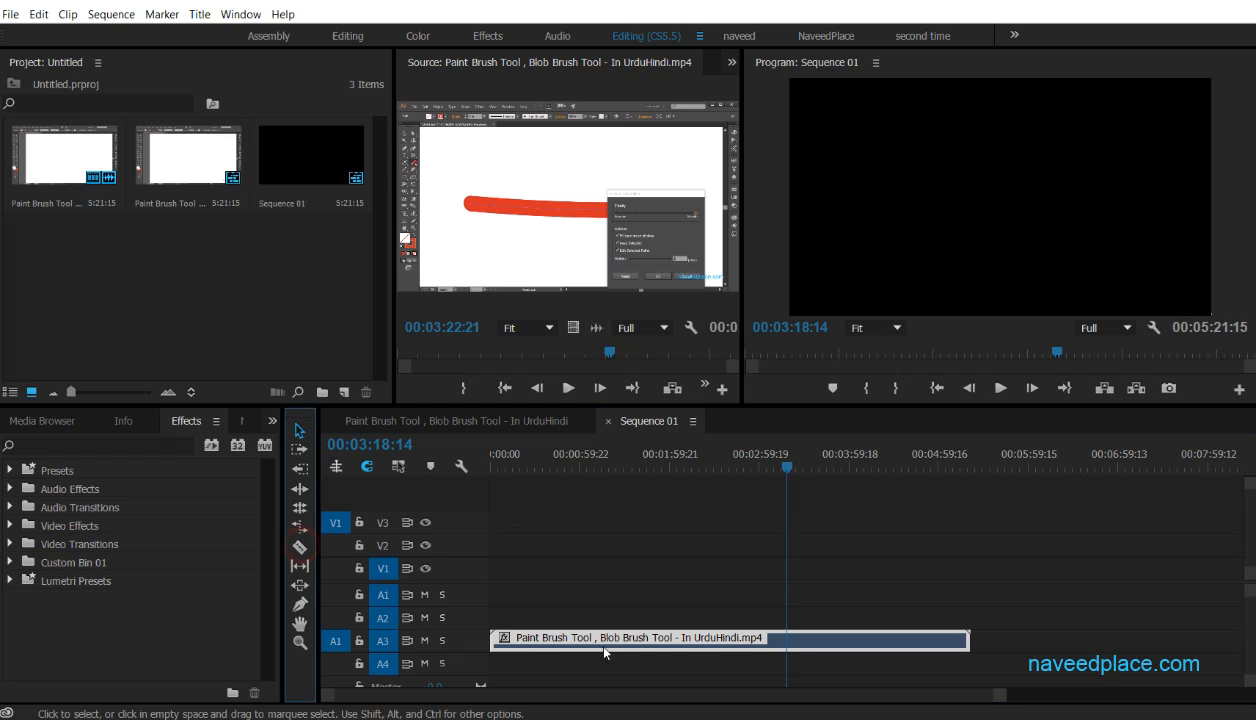
click(300, 547)
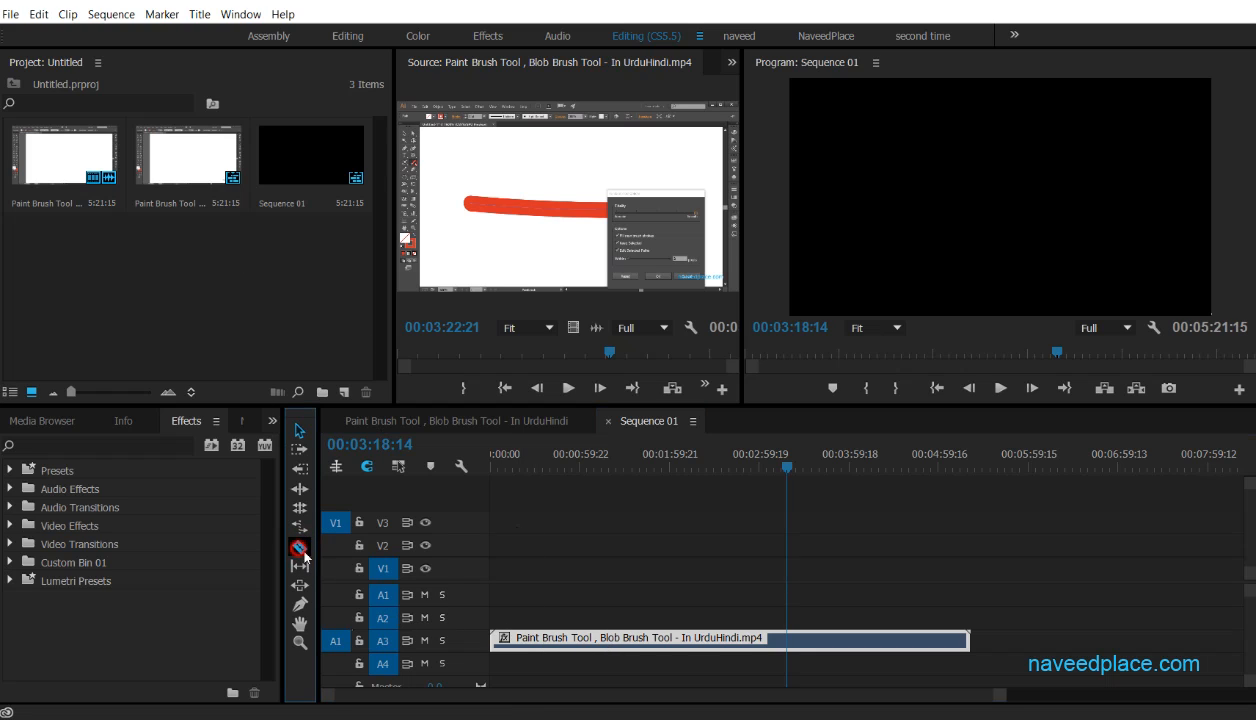
click(615, 638)
click(899, 638)
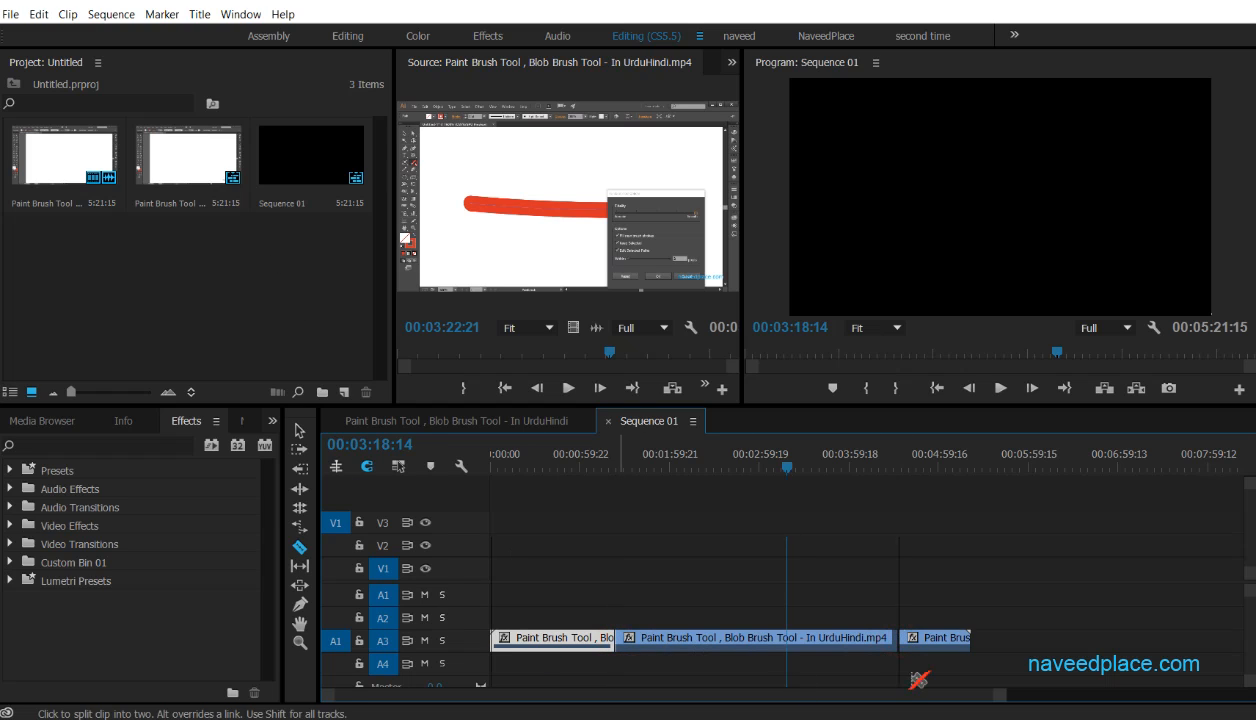
Step: Move the second and third A3 pieces later in time, leaving a gap before each of them
drag(790, 465, 630, 465)
click(300, 430)
drag(685, 638, 715, 642)
drag(950, 638, 997, 636)
Step: Go to the next gap in the sequence from 00:01:33:19, and try going to the previous gap
click(111, 14)
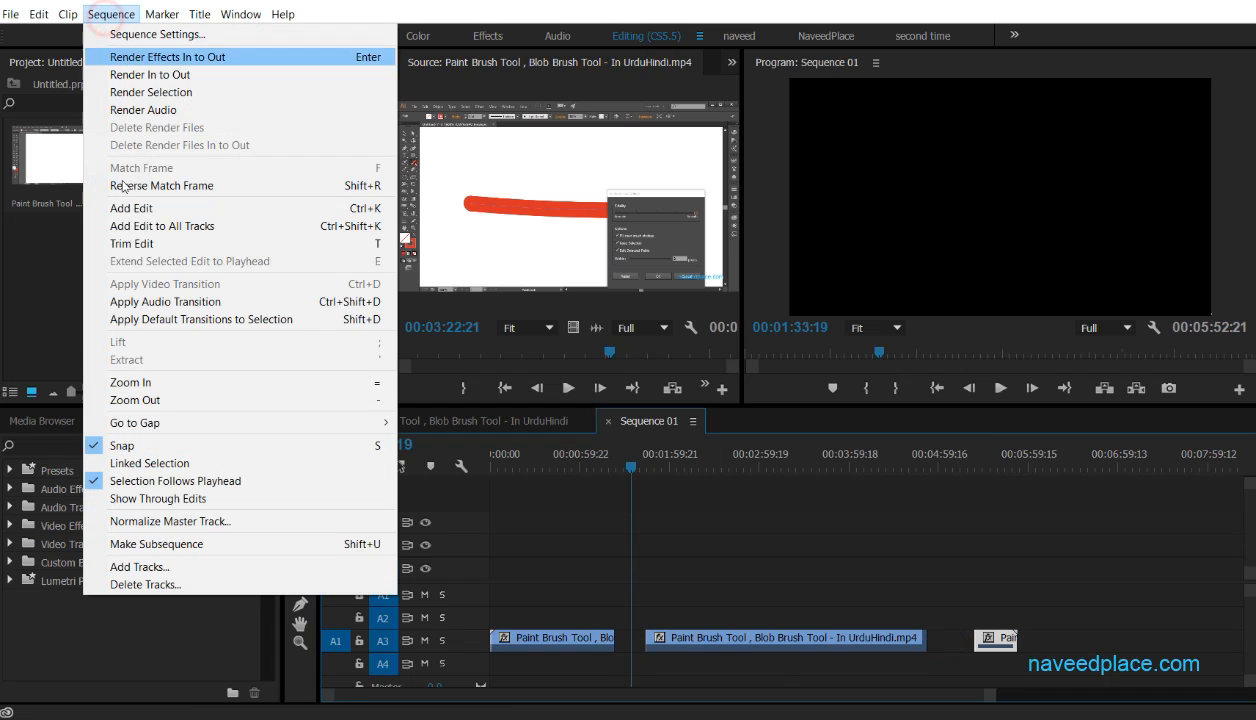
click(145, 425)
click(331, 424)
click(446, 424)
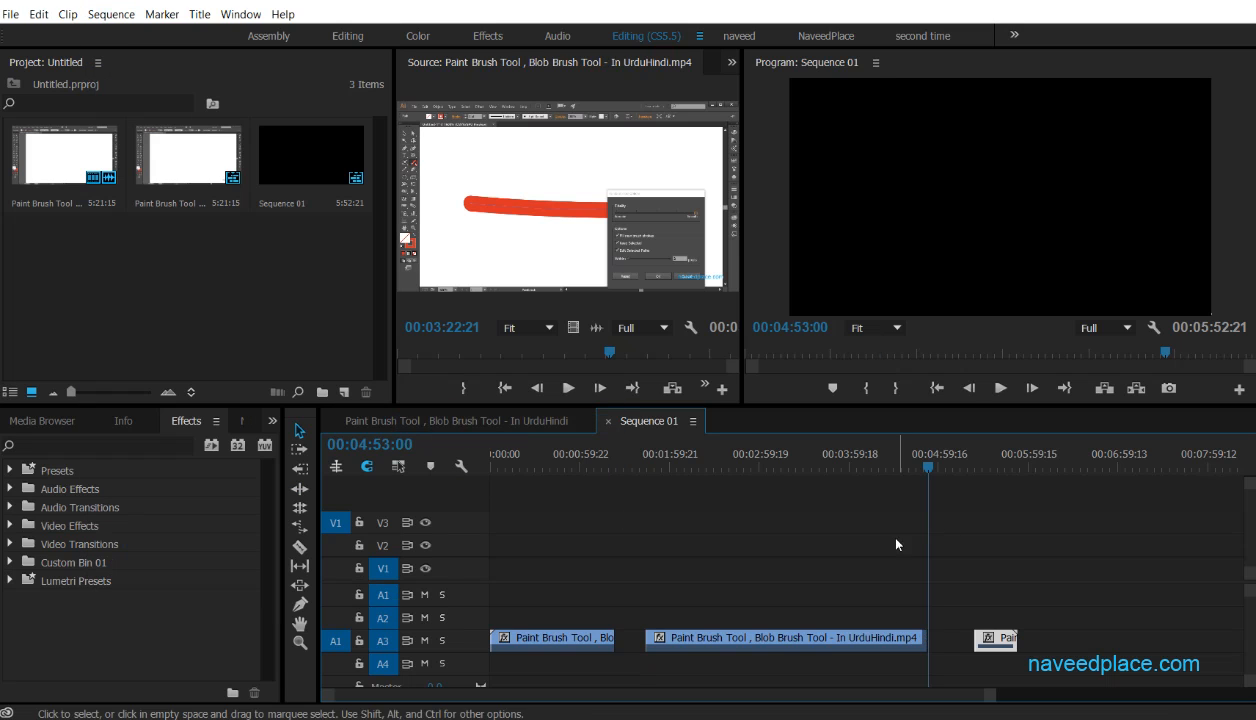
click(111, 14)
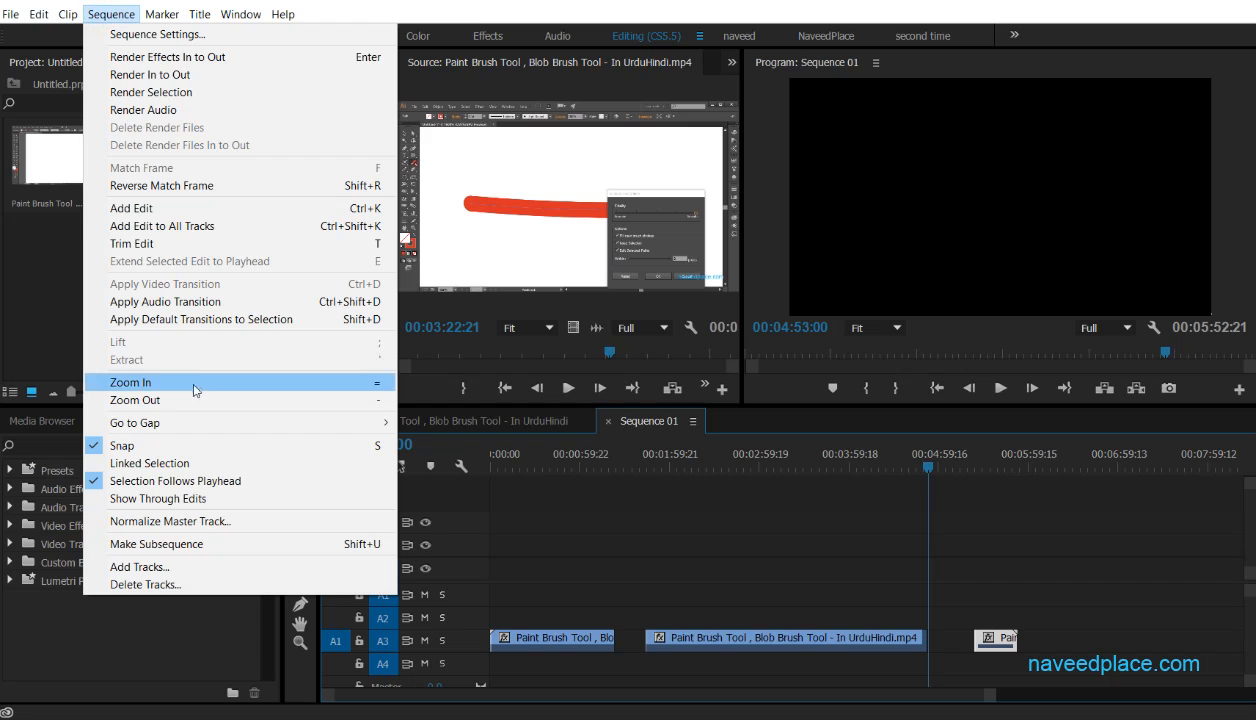
click(177, 422)
click(452, 440)
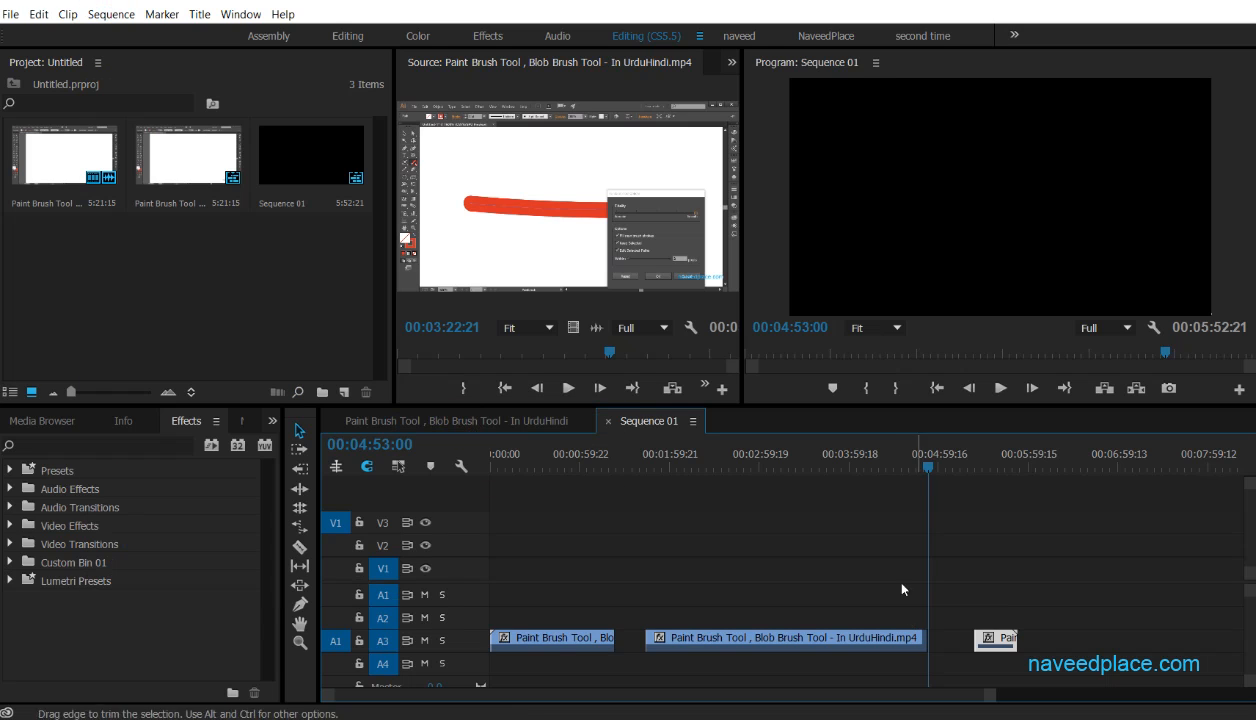
Step: Move the middle A3 clip back against the first one and delete the last clip on the track
drag(922, 458, 527, 470)
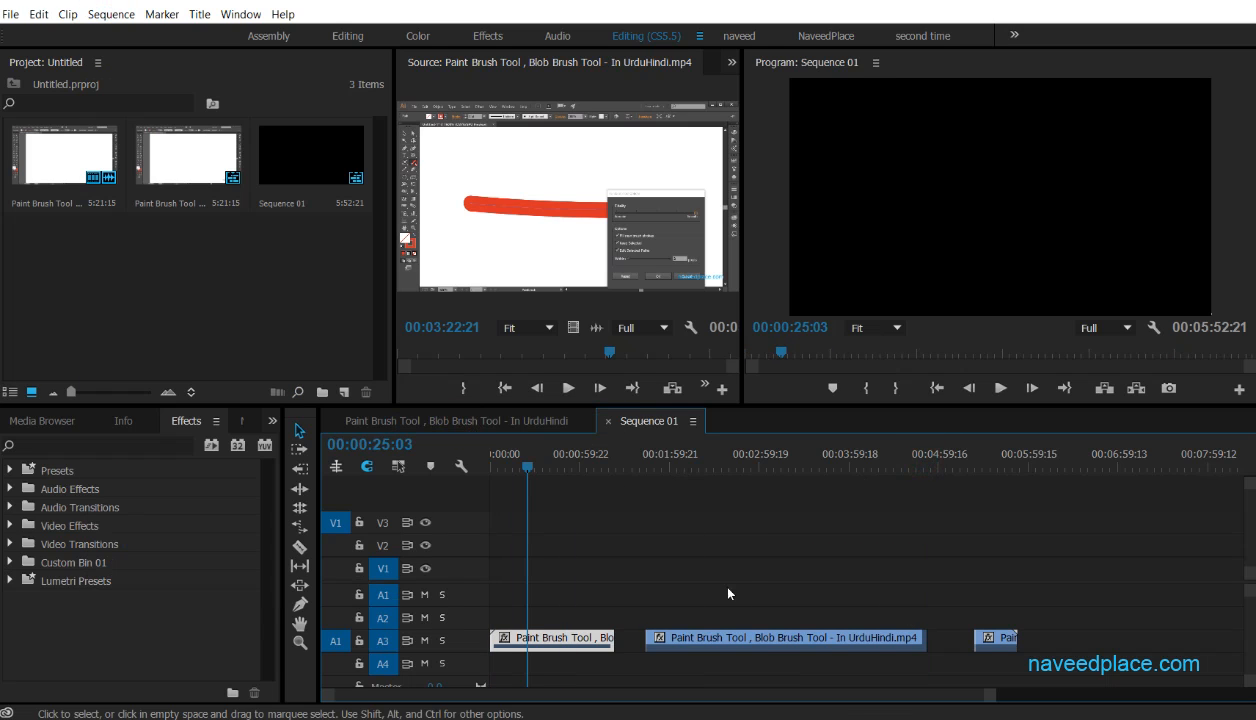
click(734, 632)
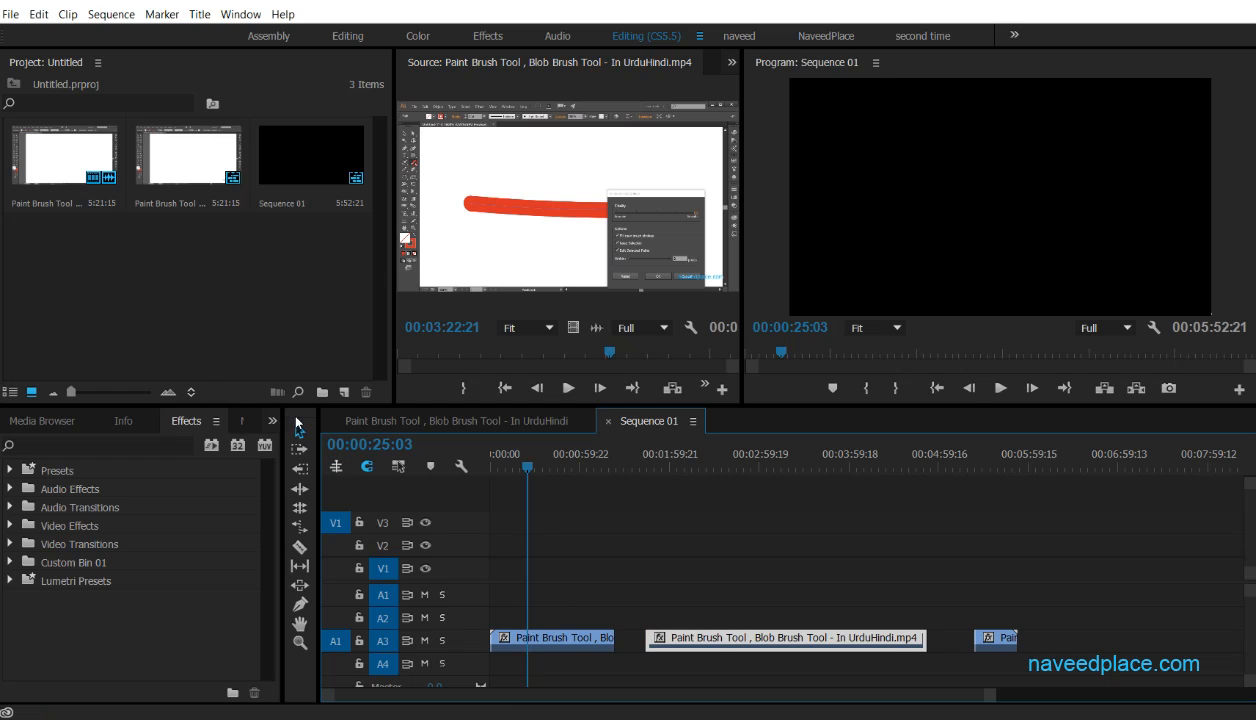
drag(688, 632, 682, 615)
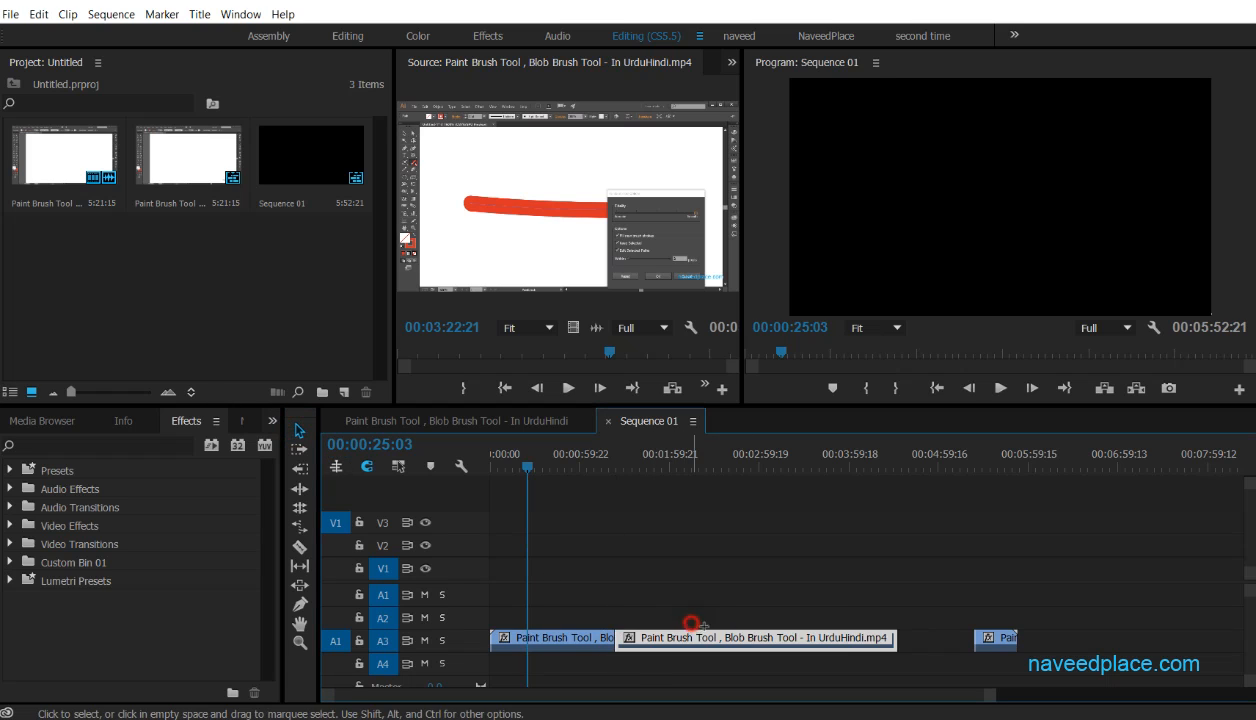
click(1000, 637)
key(Delete)
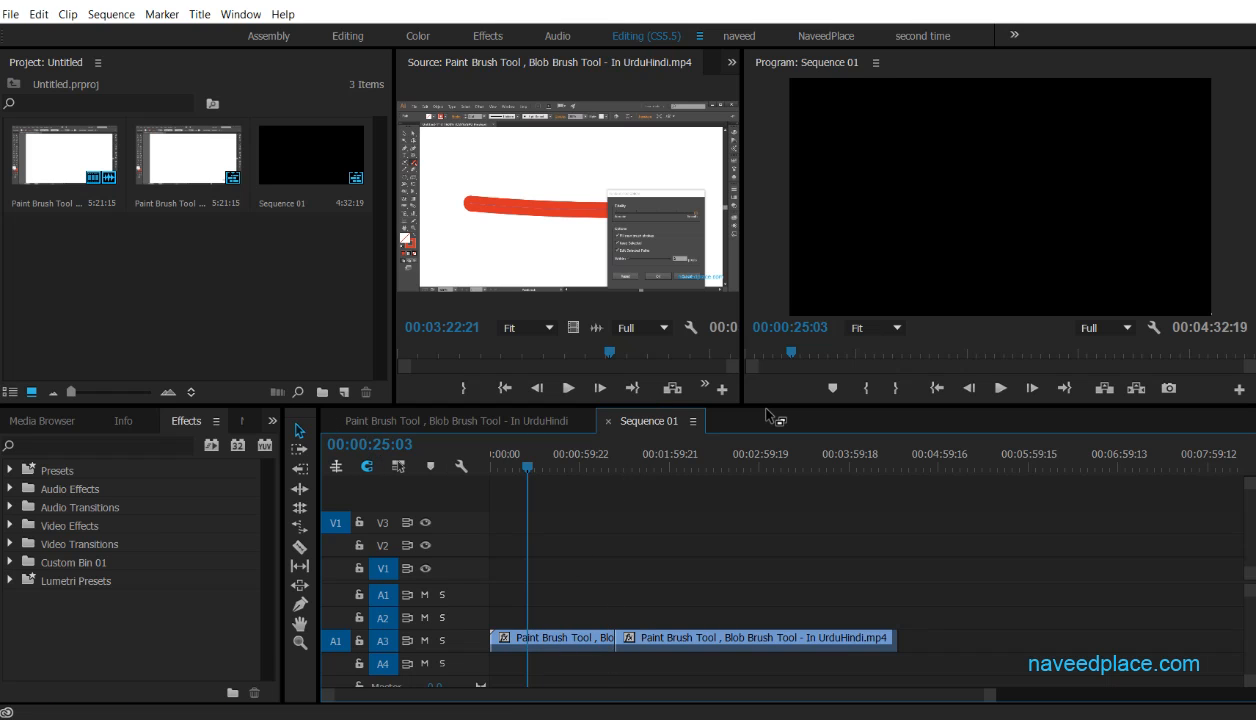
Step: Enlarge the timeline area and try going to the previous gap in the sequence from 00:00:25:03
drag(769, 407, 769, 285)
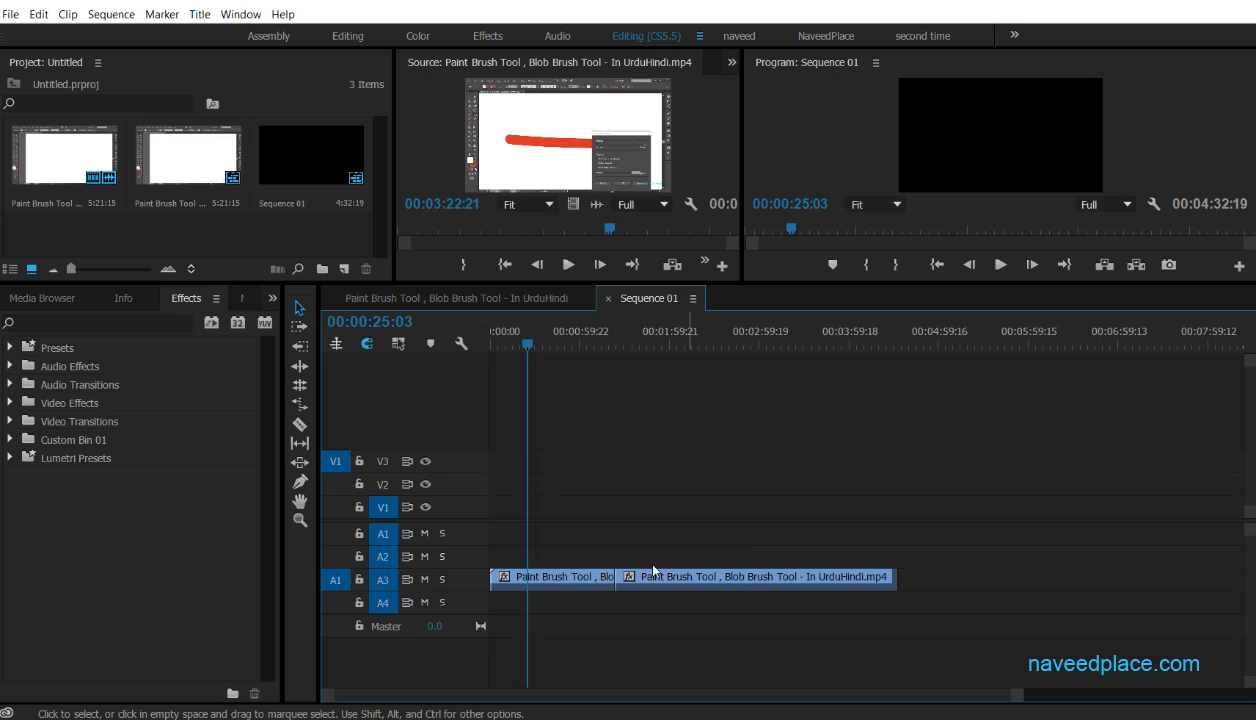
click(110, 14)
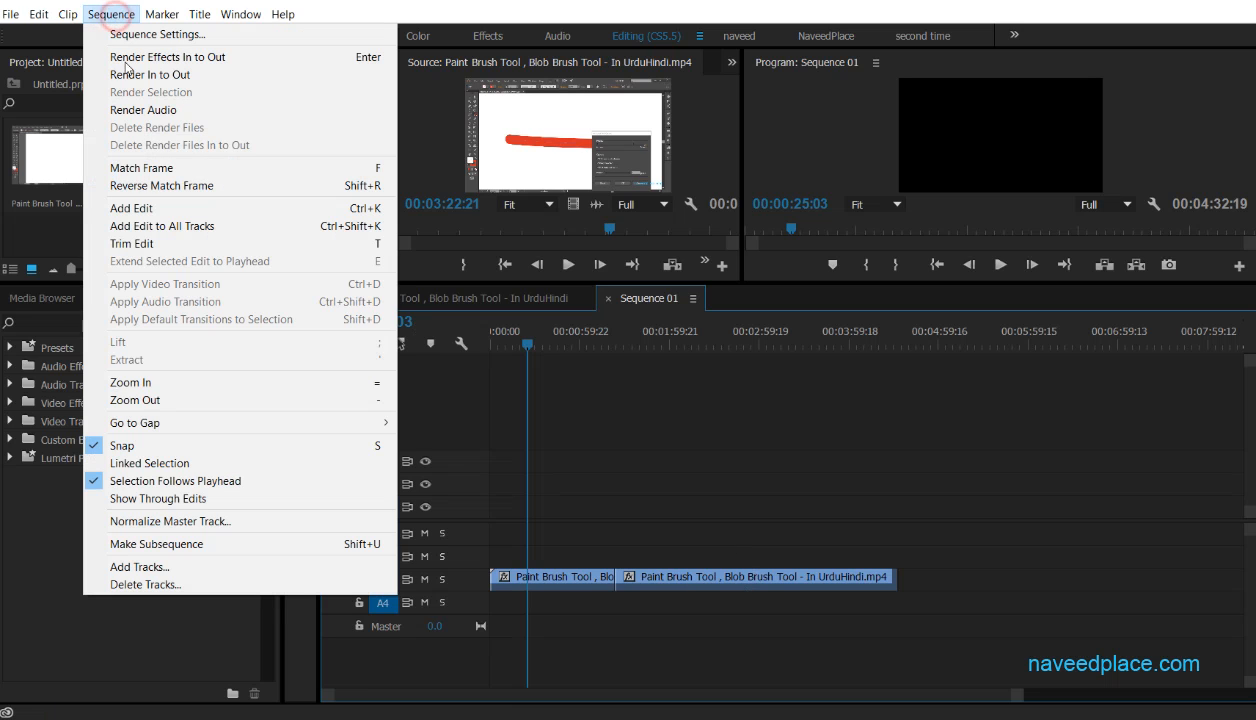
click(148, 423)
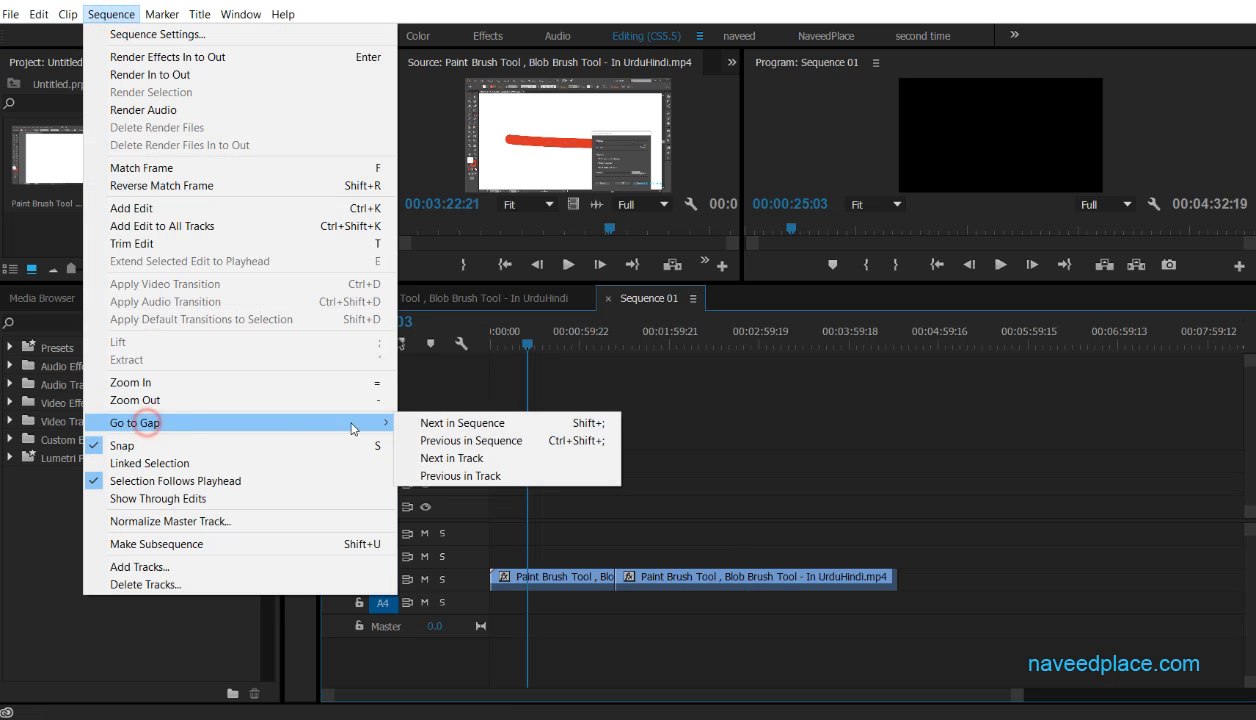
click(485, 441)
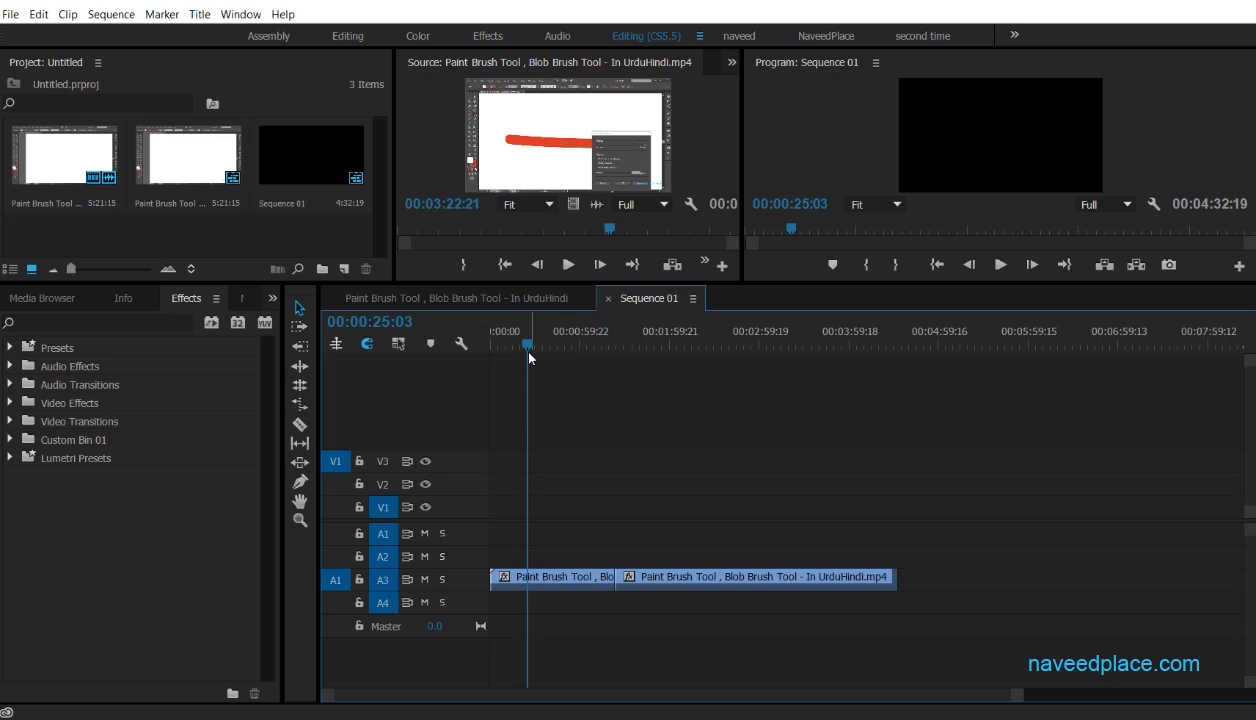
Step: Place the playhead on the cut at 00:01:23:09 and try going to the next gap in the sequence and in the track
drag(527, 346, 616, 354)
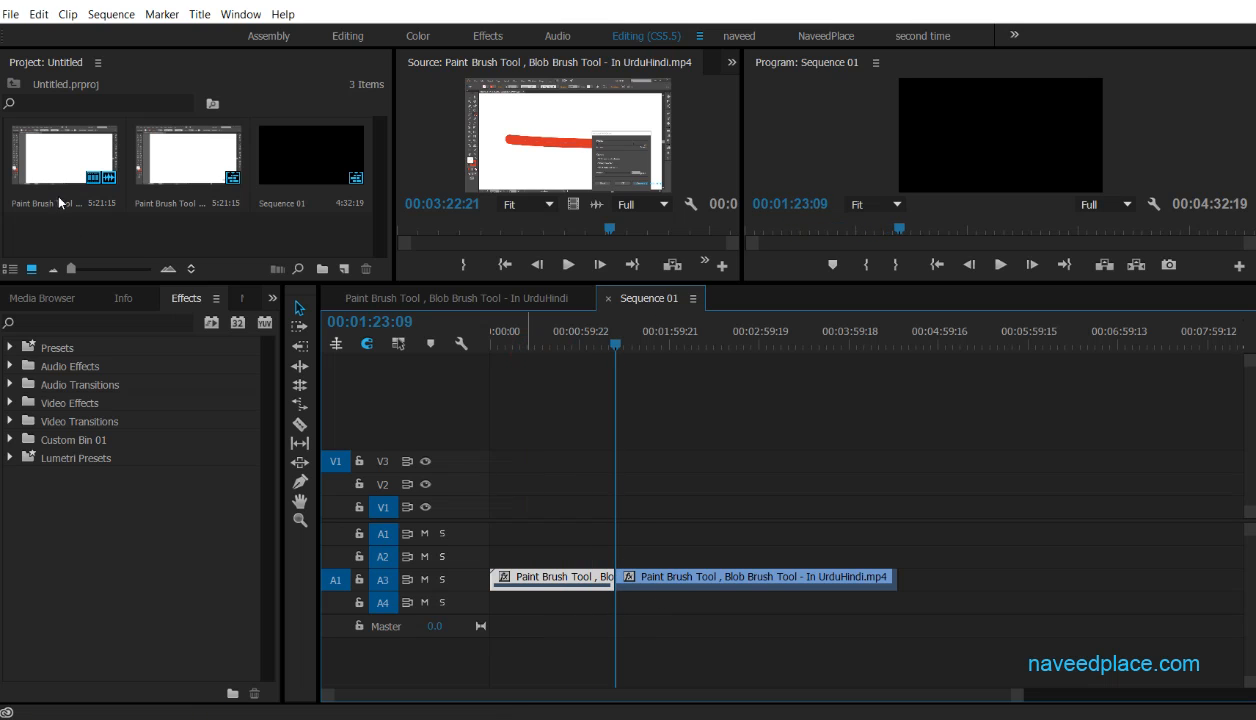
click(111, 14)
mouse_move(160, 422)
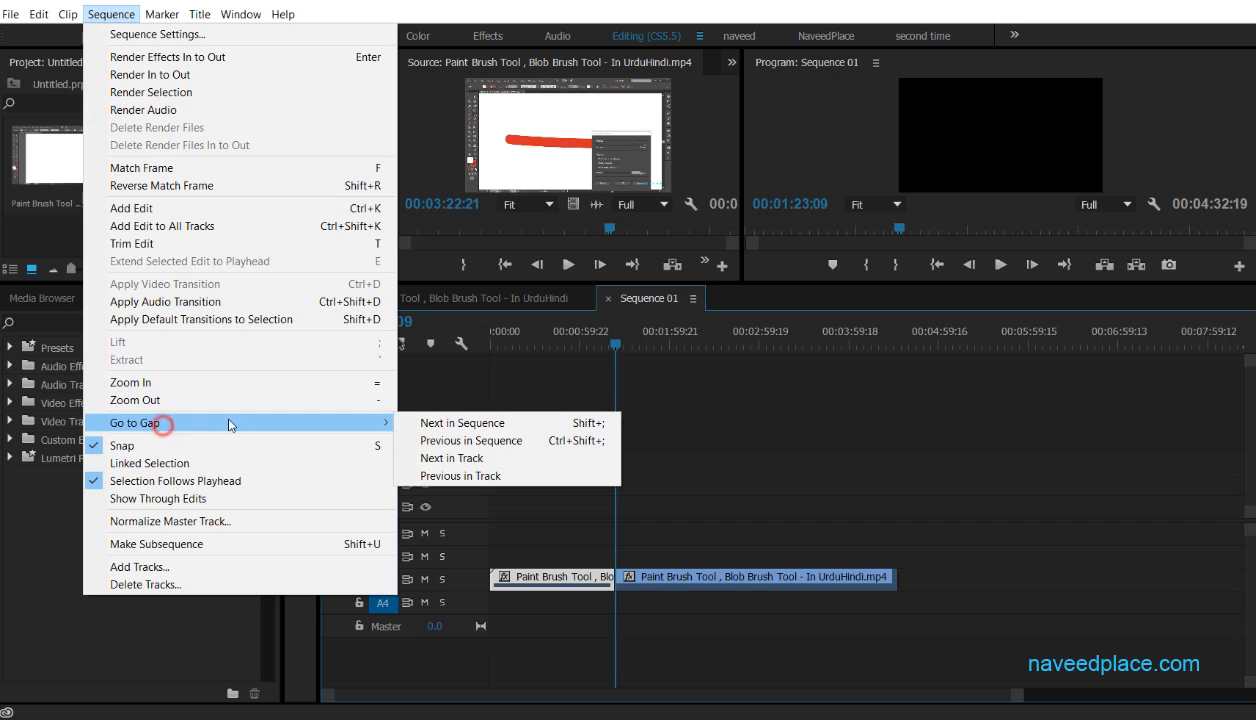
click(447, 423)
click(111, 14)
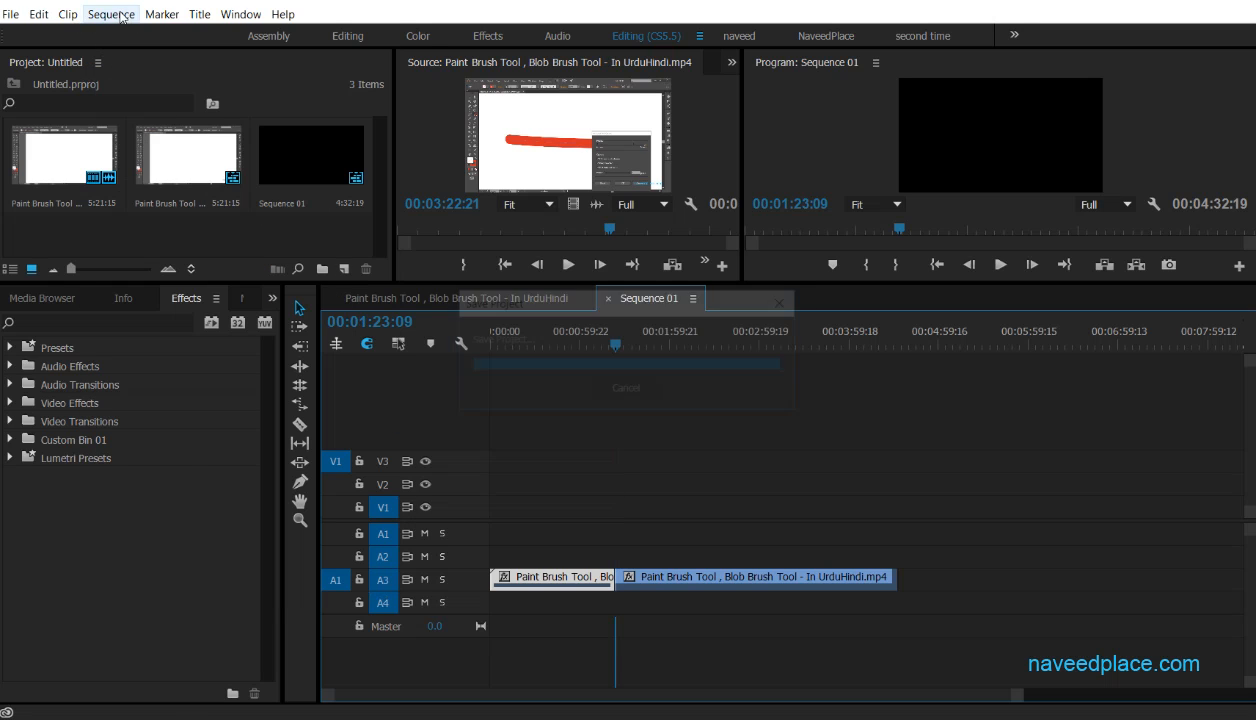
mouse_move(163, 424)
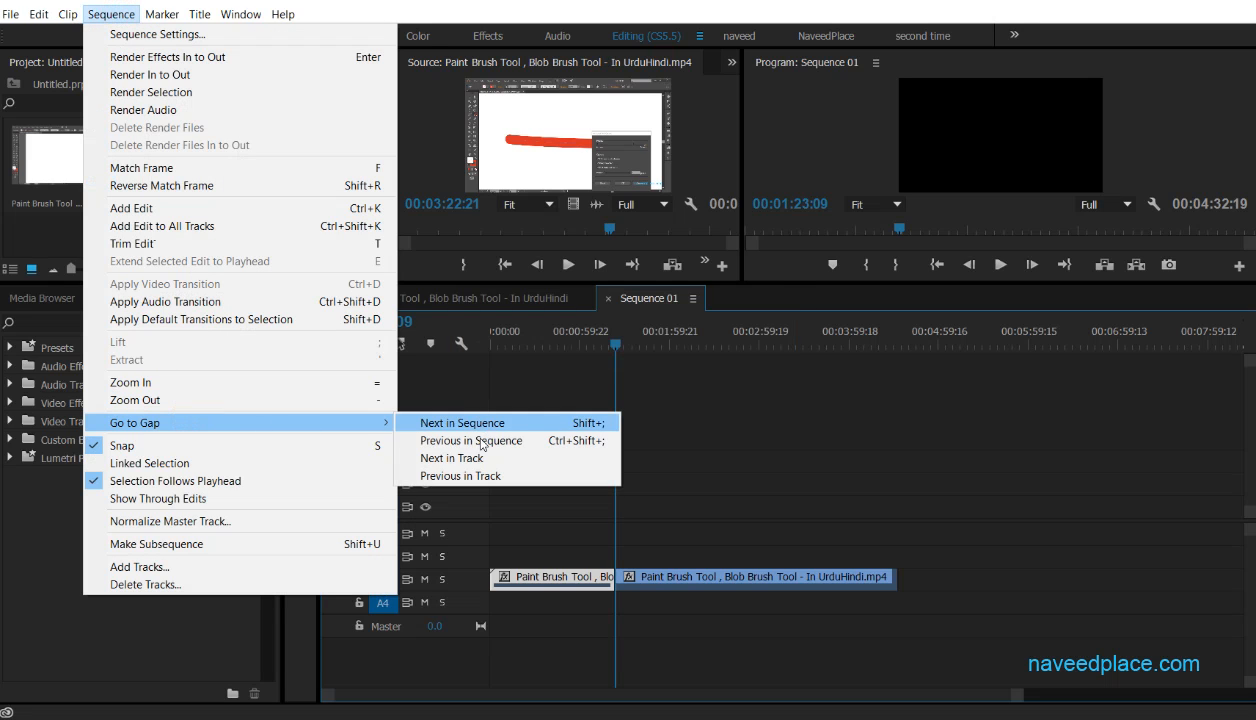
click(474, 459)
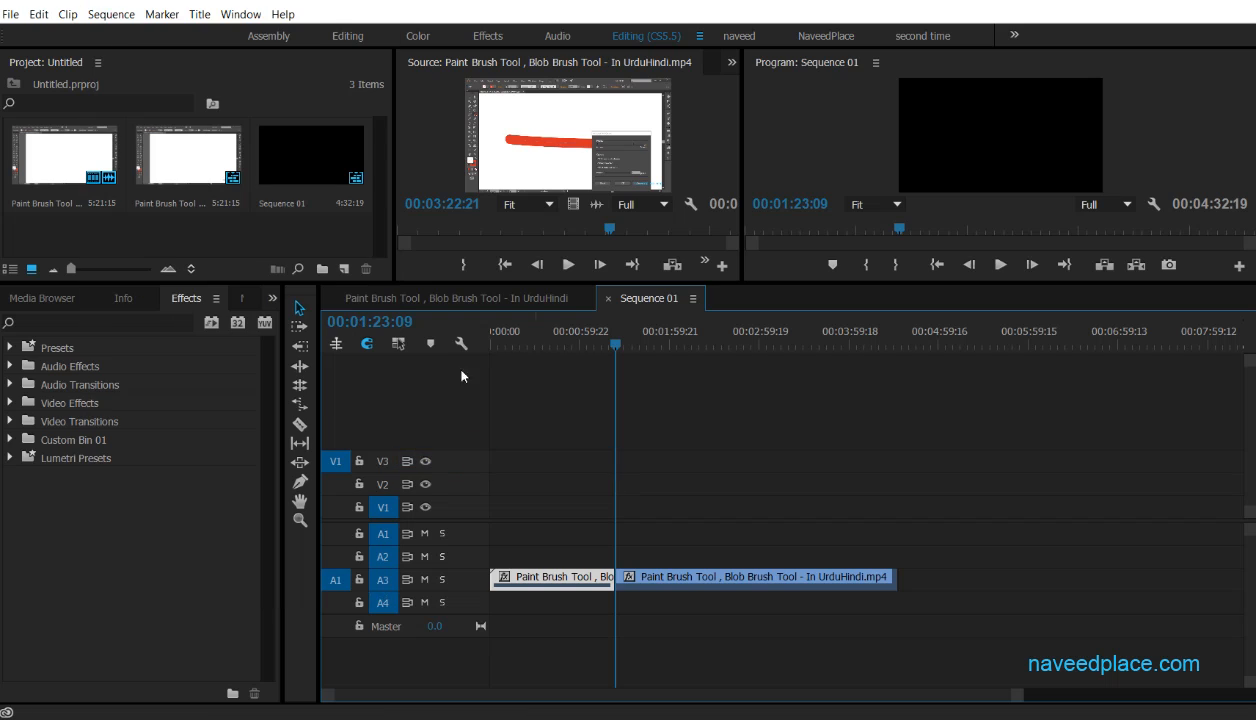
Step: Shift the second A3 clip later to leave a gap, and place a copy of the first clip after it on A3, with another gap
click(512, 490)
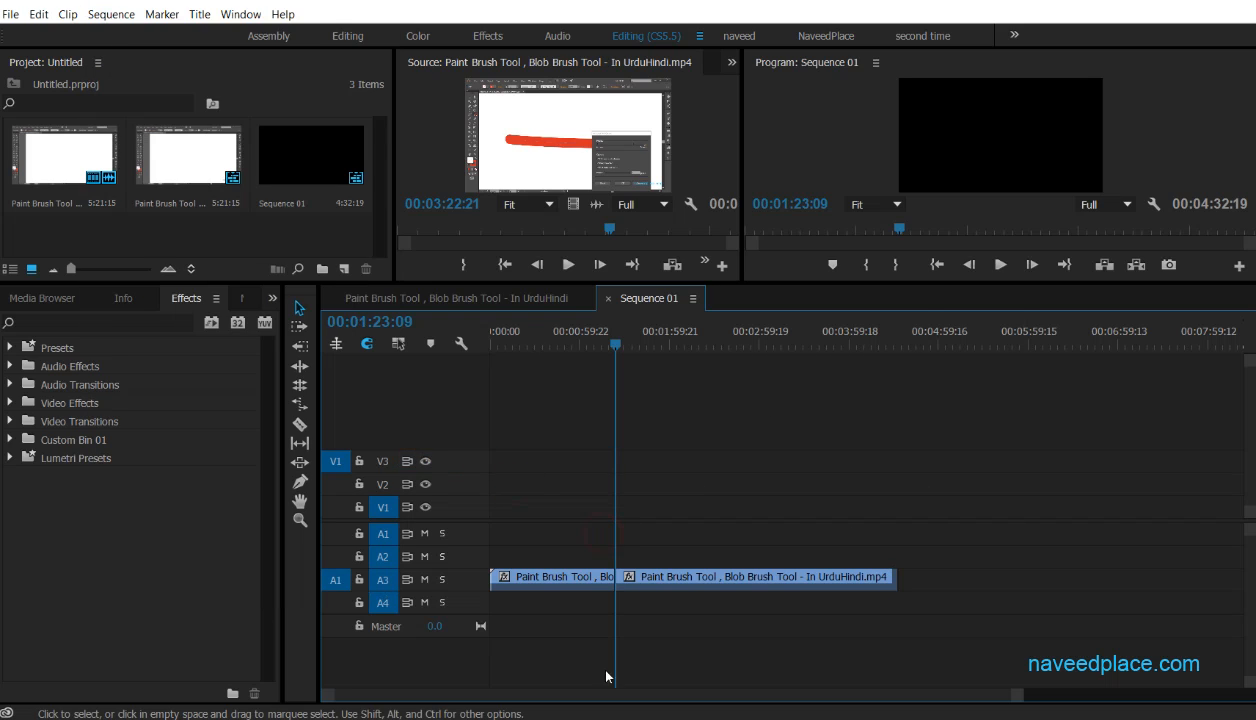
click(589, 578)
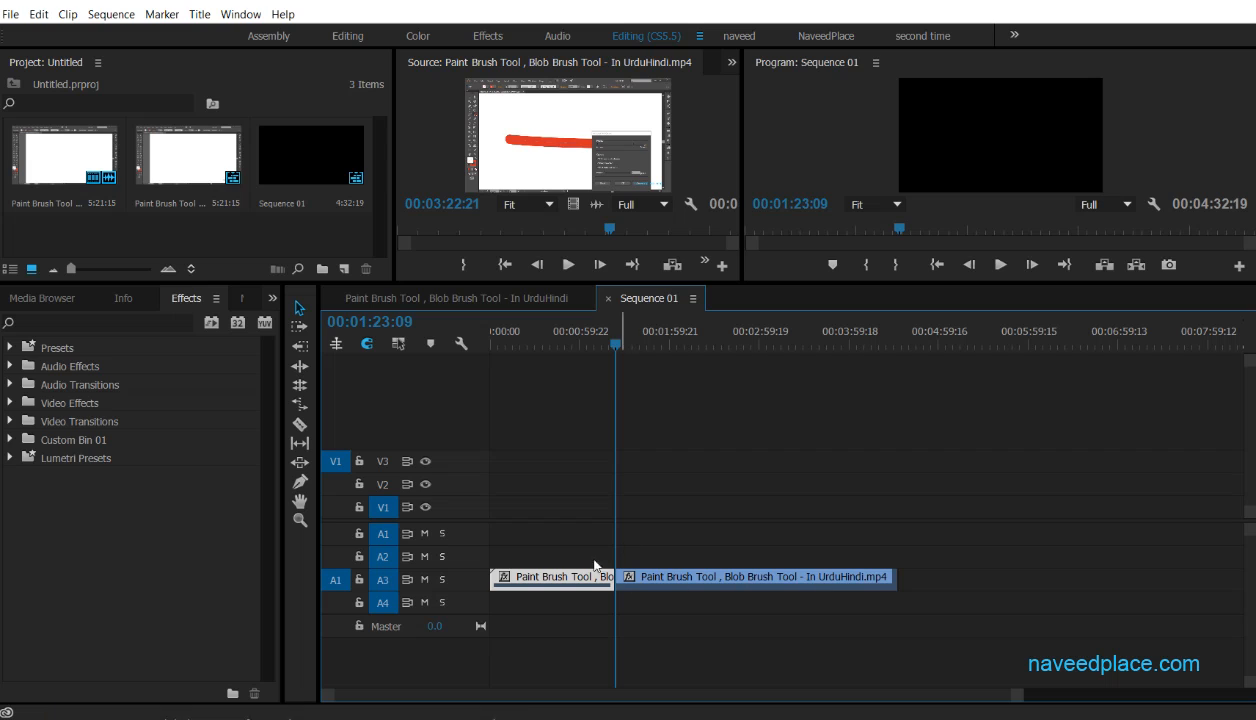
drag(710, 578, 786, 584)
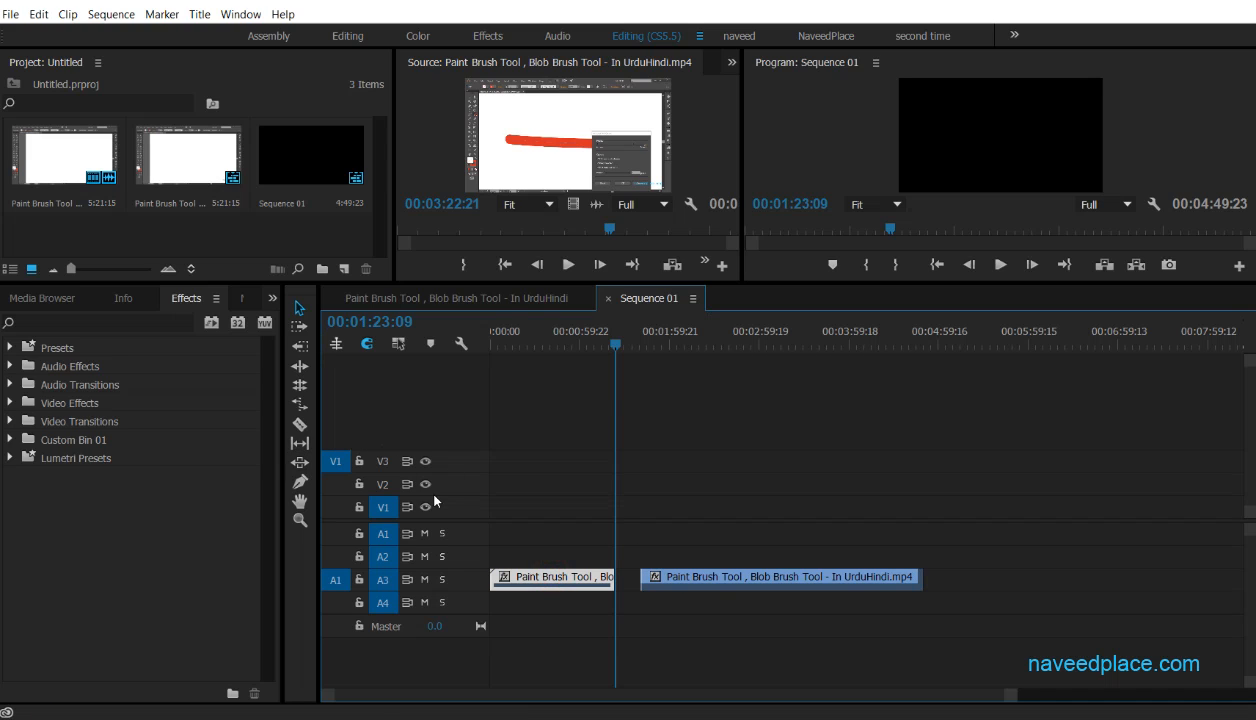
click(992, 582)
key(ctrl+v)
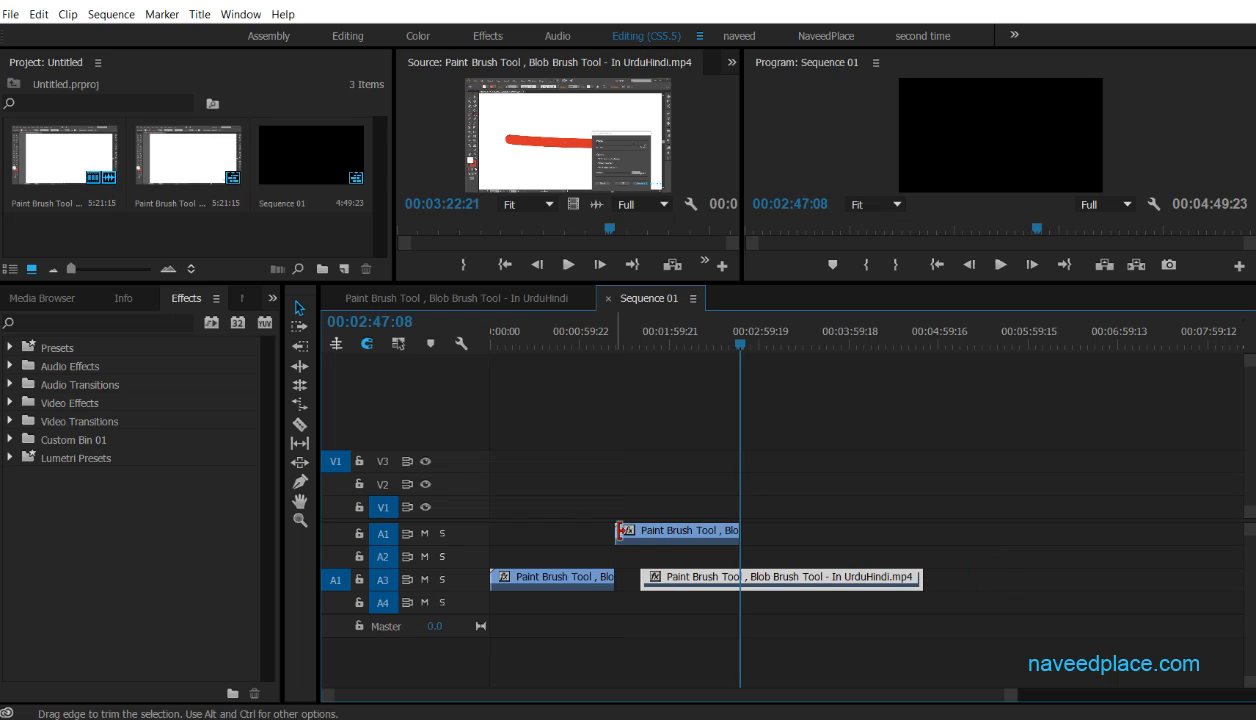
click(654, 534)
drag(654, 534, 980, 577)
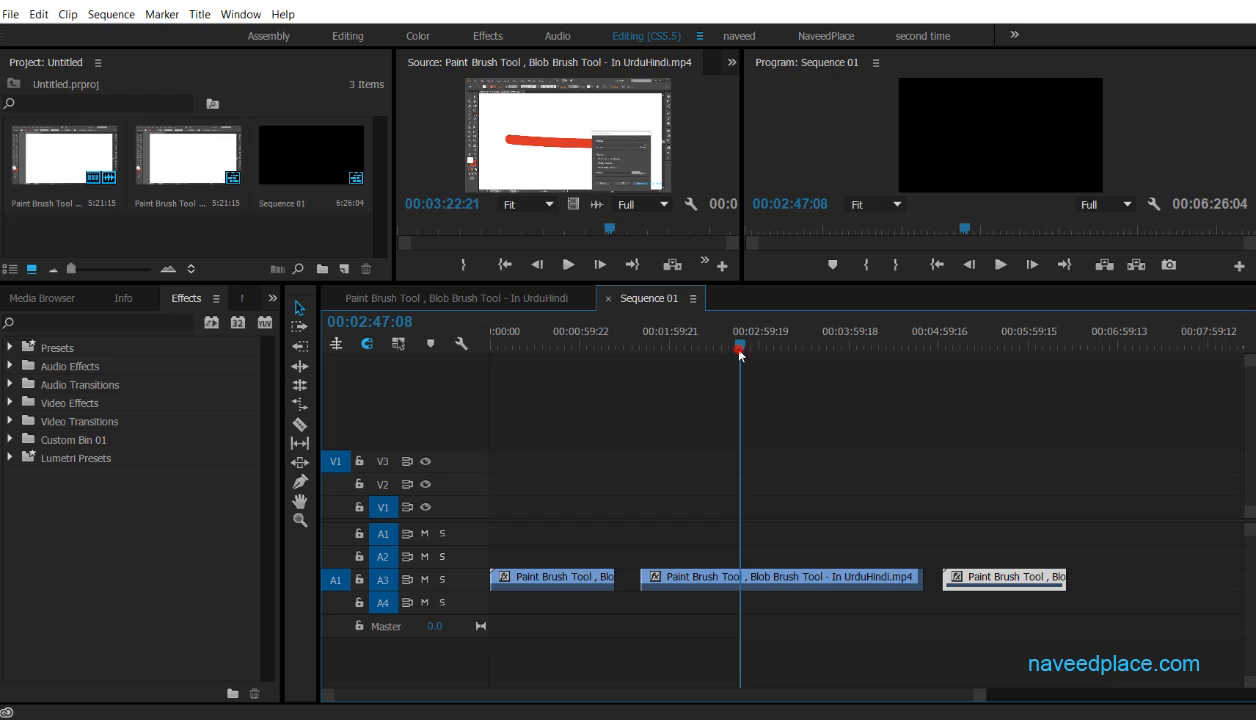
Step: Place the playhead in the first gap at 00:01:28:06 and go to the next gap in the sequence
drag(738, 345, 621, 352)
click(105, 16)
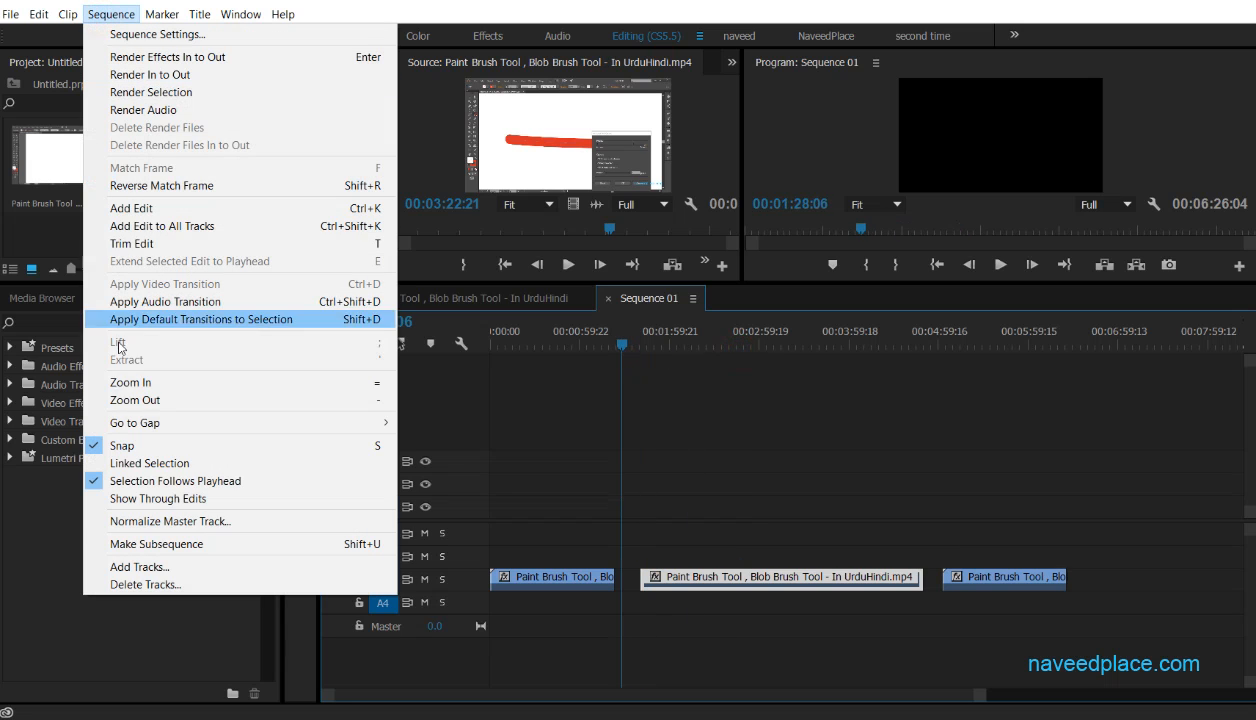
mouse_move(125, 423)
click(475, 426)
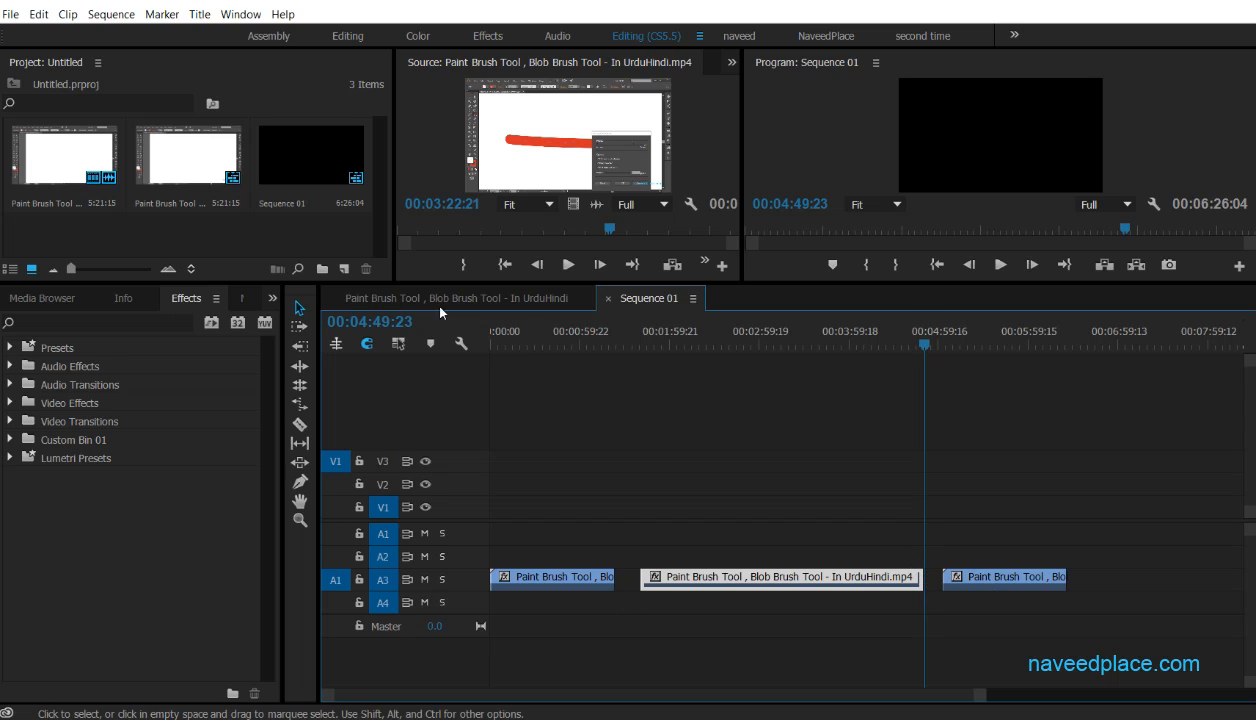
Step: Move the playhead to 00:02:36:07 and delete all the clips from the Sequence 01 timeline
click(110, 14)
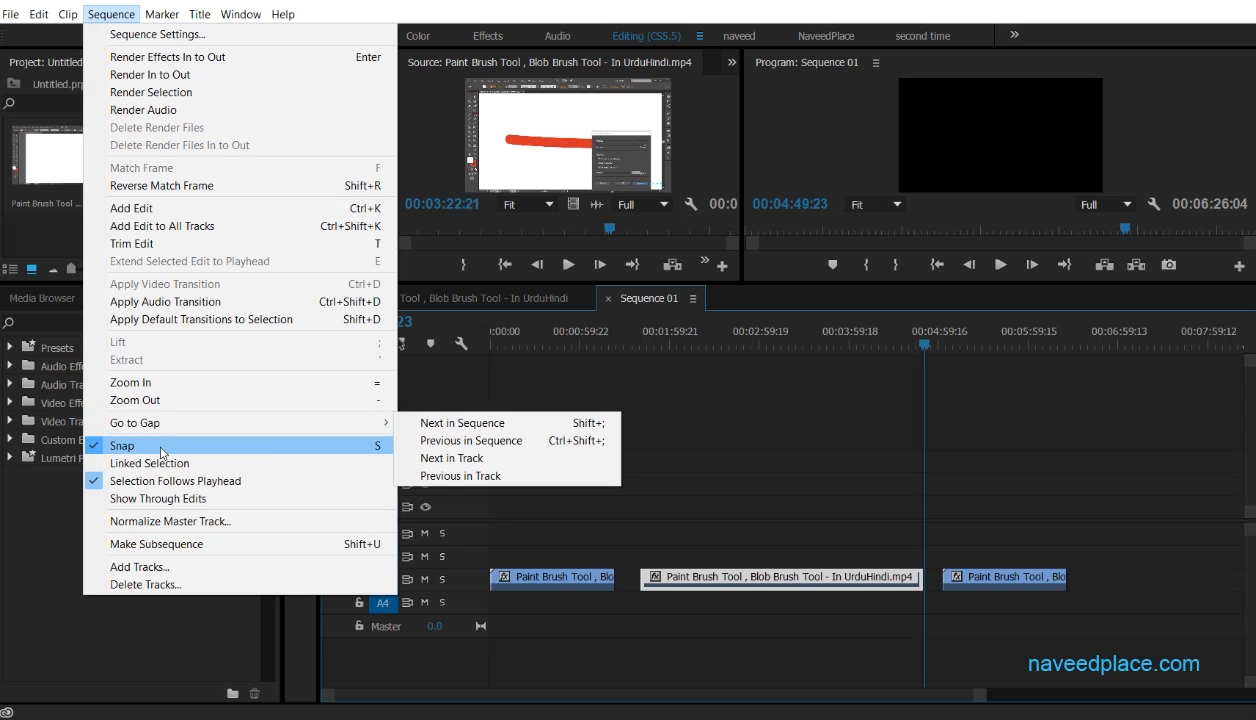
click(565, 400)
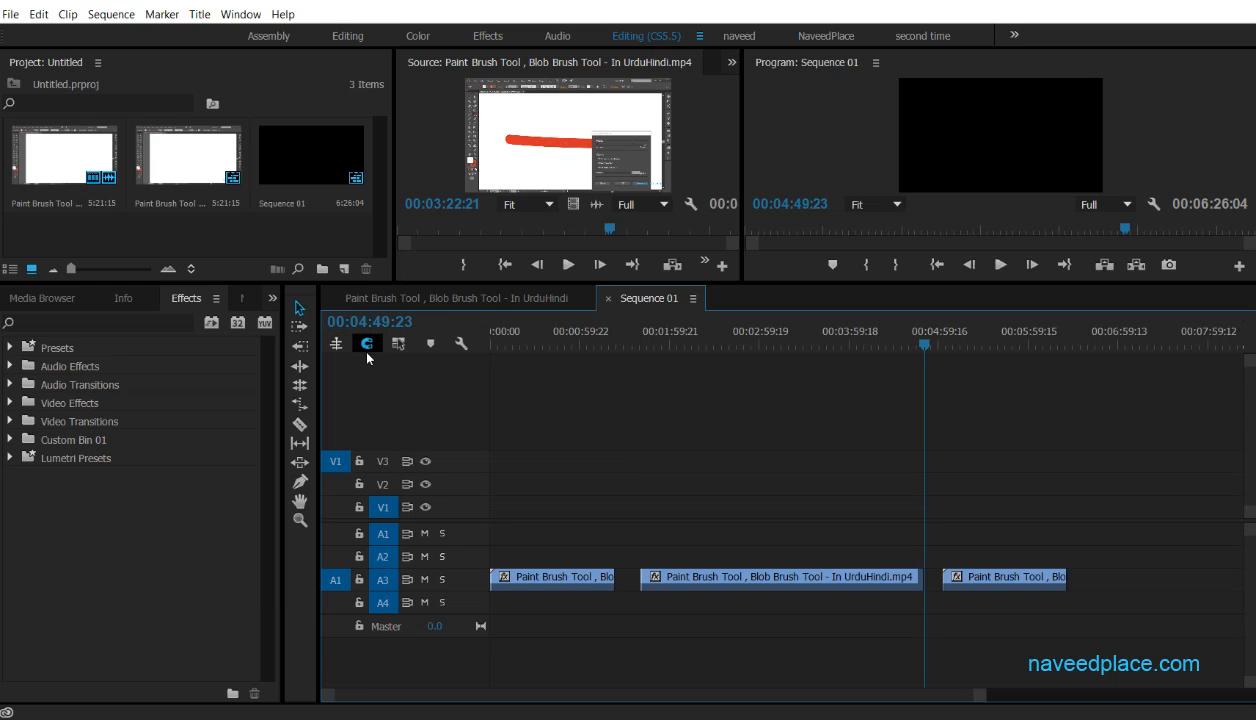
drag(922, 344, 723, 346)
drag(1098, 682, 475, 488)
key(Delete)
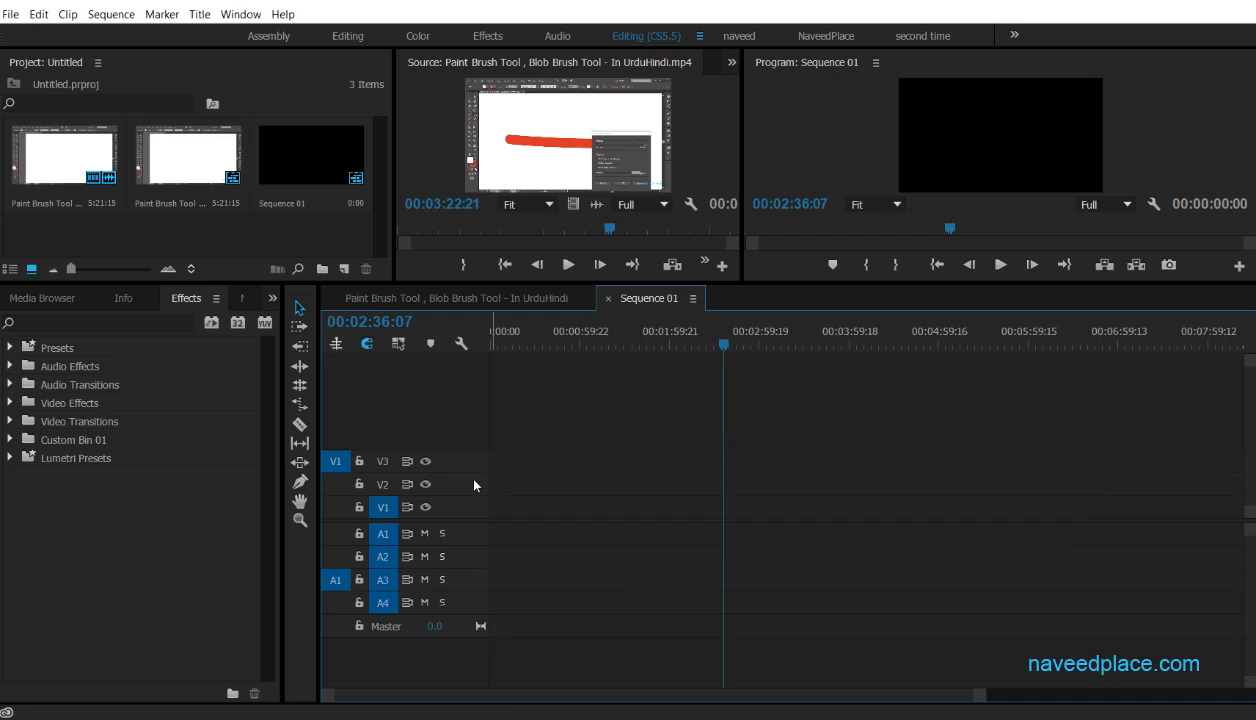
Step: Add the first Paint Brush Tool project clip to V4 and A4 after the playhead, keeping the existing sequence settings
drag(80, 160, 730, 449)
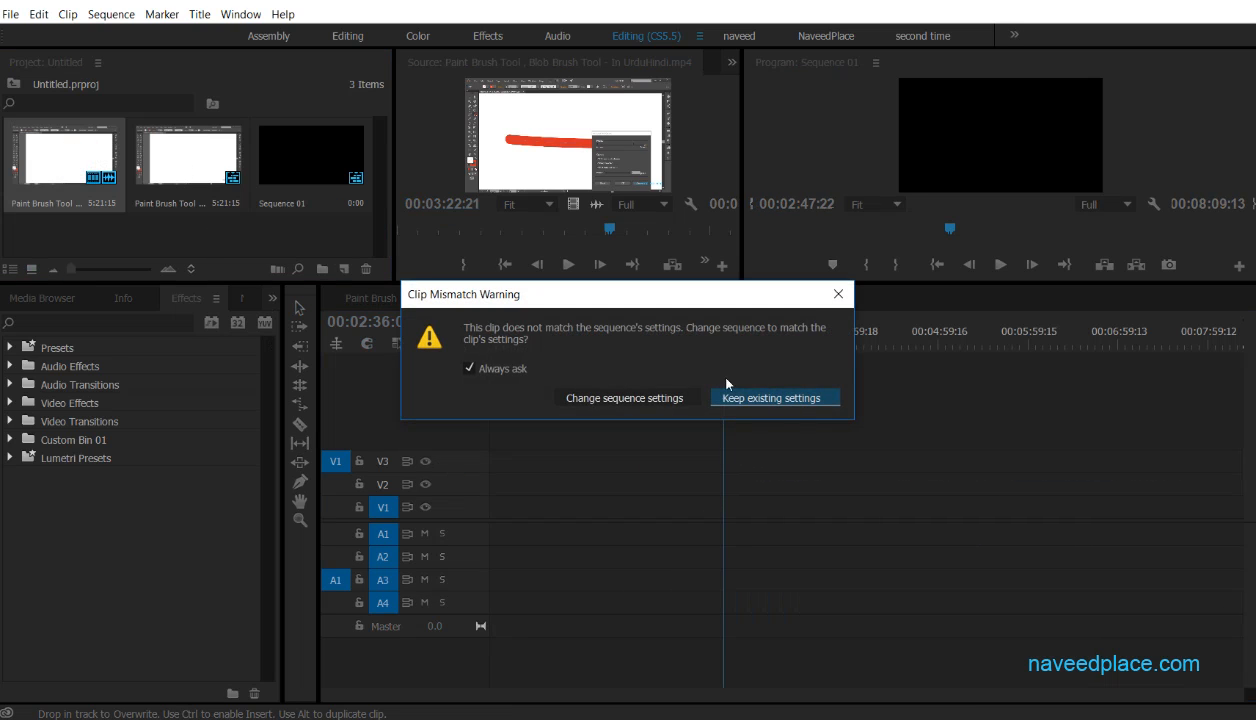
click(788, 399)
Step: Set the playhead to 00:00:52:17 and snap the start of the V4 video and the A4 audio to it separately
click(568, 335)
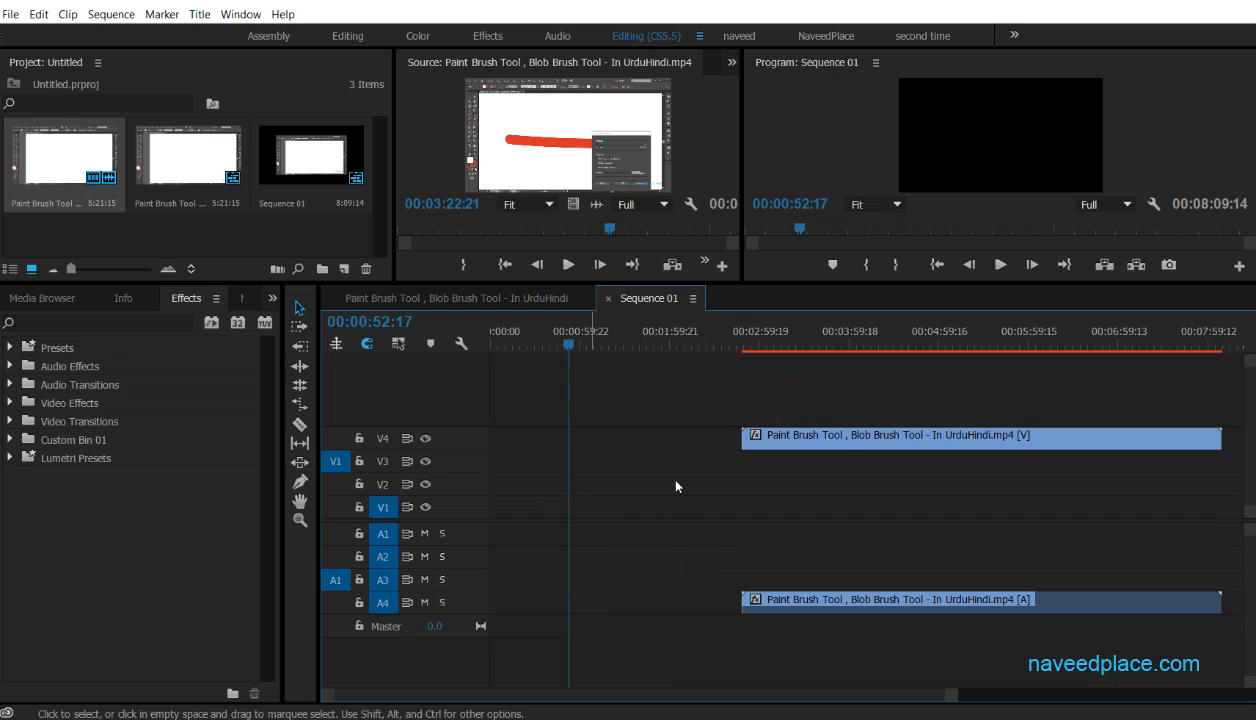
drag(838, 436, 718, 437)
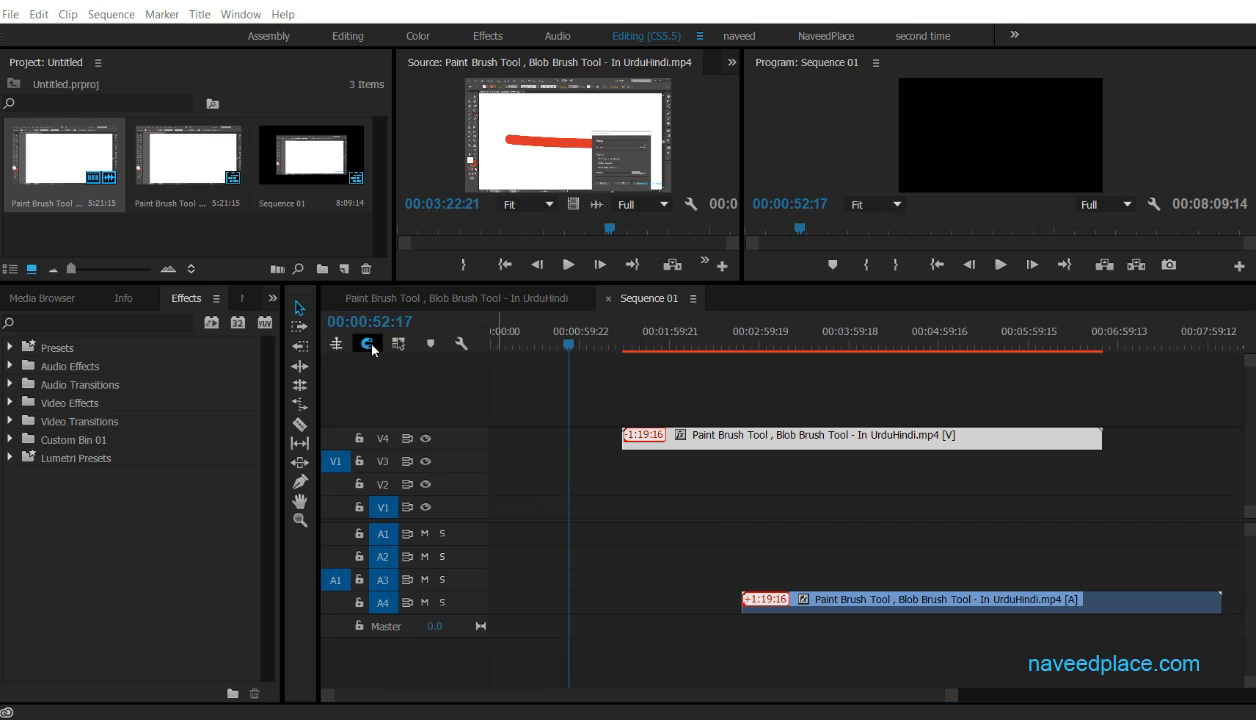
drag(719, 441, 680, 447)
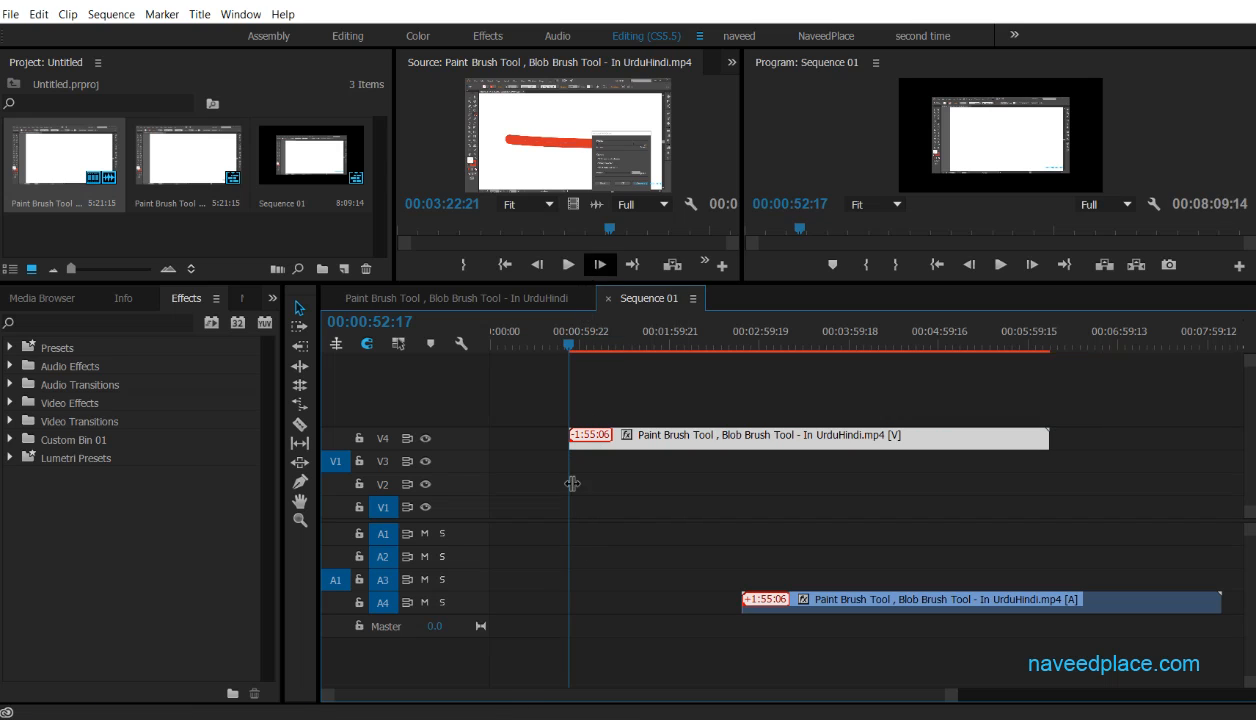
drag(843, 601, 668, 604)
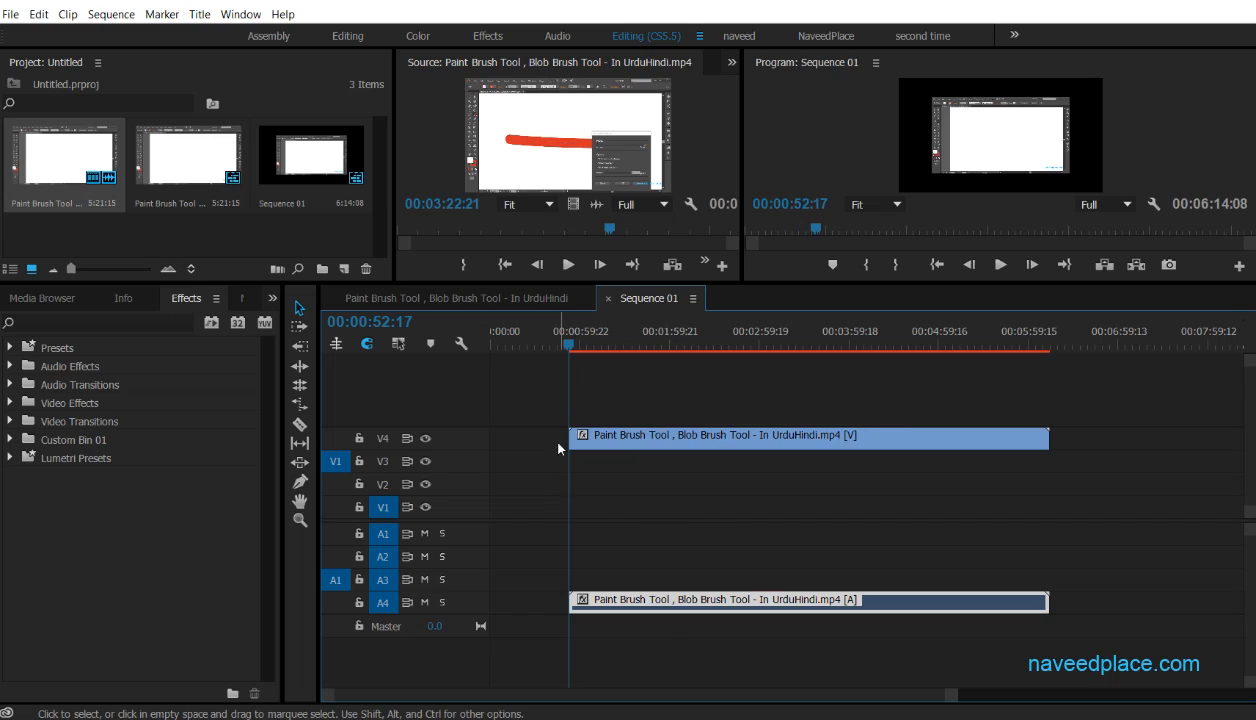
Step: Move the playhead to 00:00:02:11 and try shifting the A4 audio clip
drag(569, 344, 494, 344)
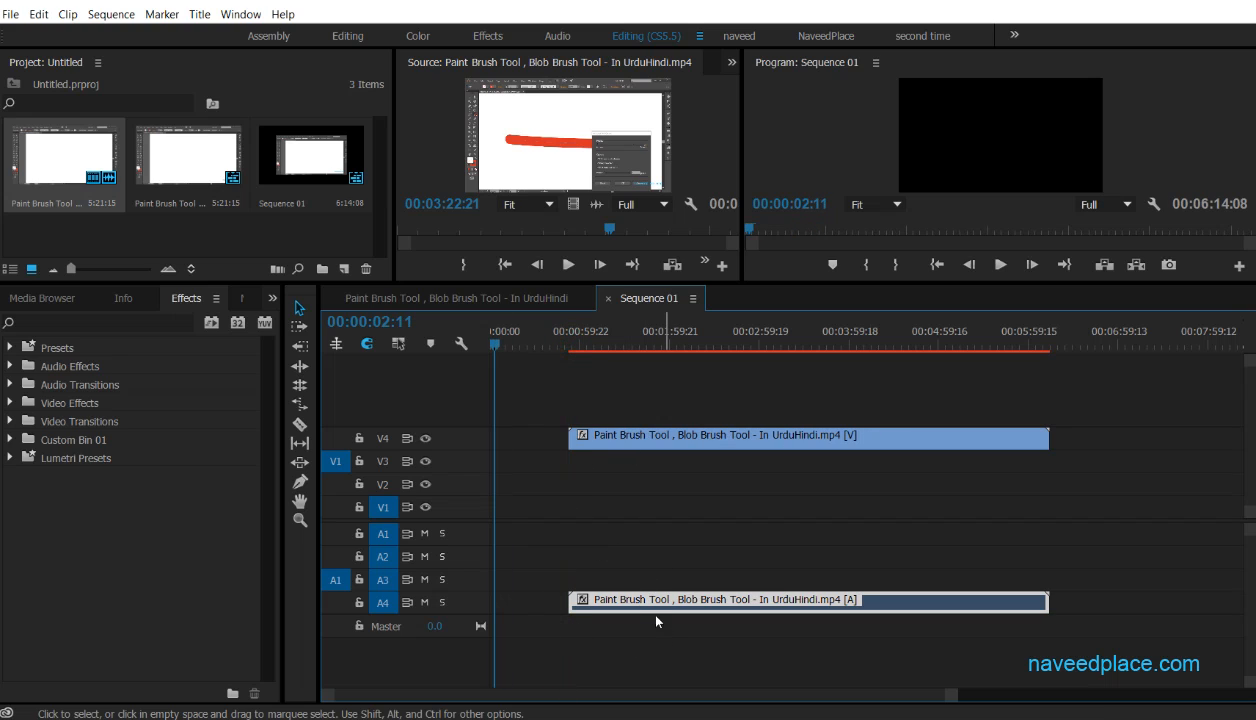
mouse_move(634, 600)
mouse_down()
mouse_move(735, 601)
mouse_move(632, 600)
mouse_up()
key(ctrl+s)
mouse_move(703, 600)
mouse_down()
mouse_move(790, 605)
mouse_move(698, 604)
mouse_up()
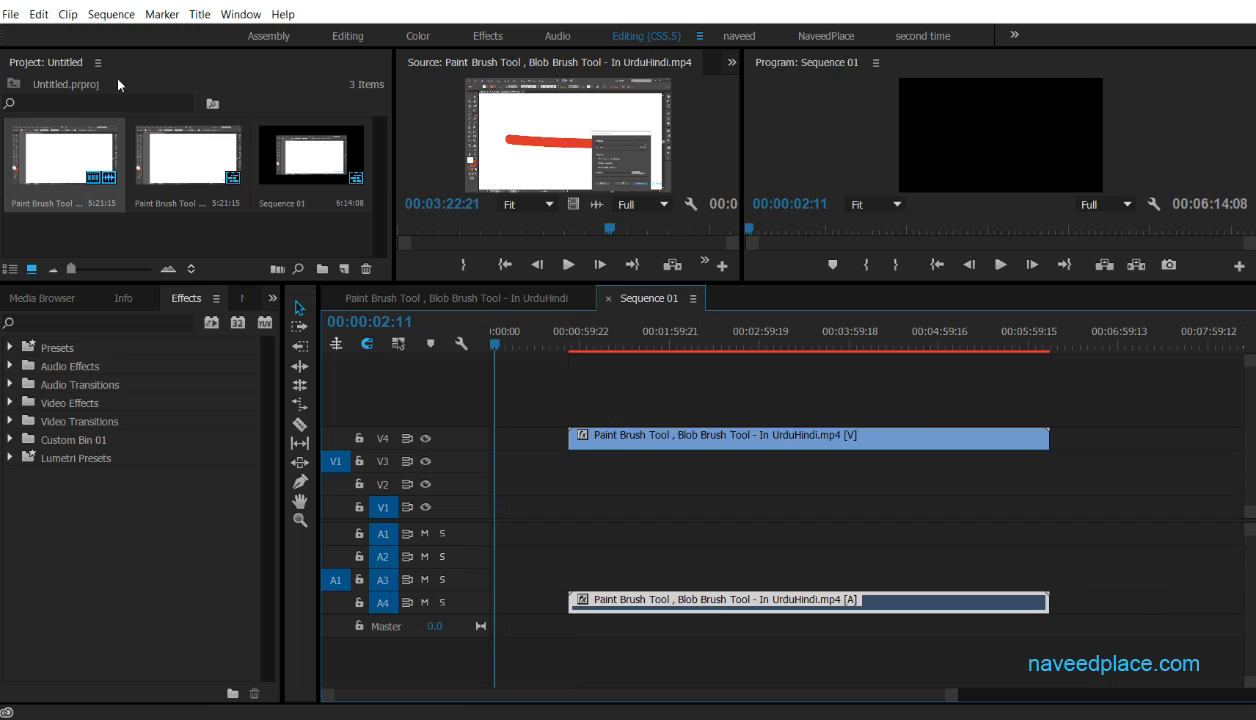
Step: Turn on Linked Selection and move the V4 video together with its A4 audio earlier in the sequence
click(108, 15)
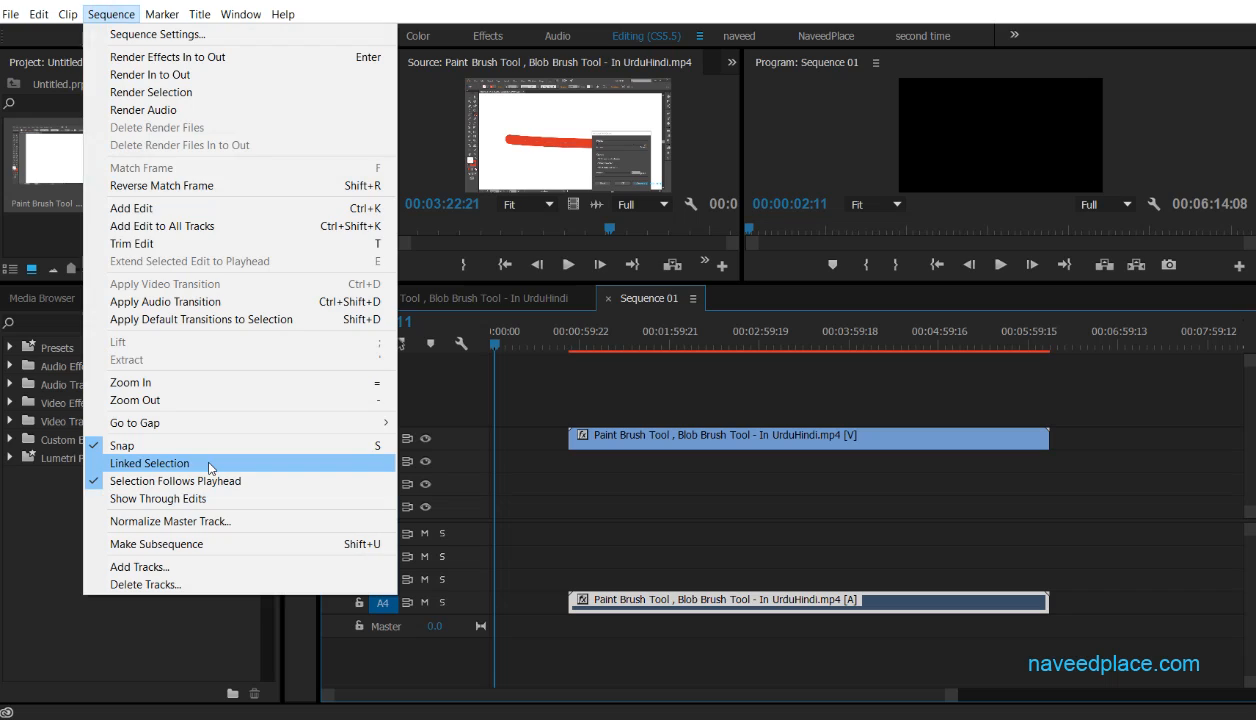
click(634, 462)
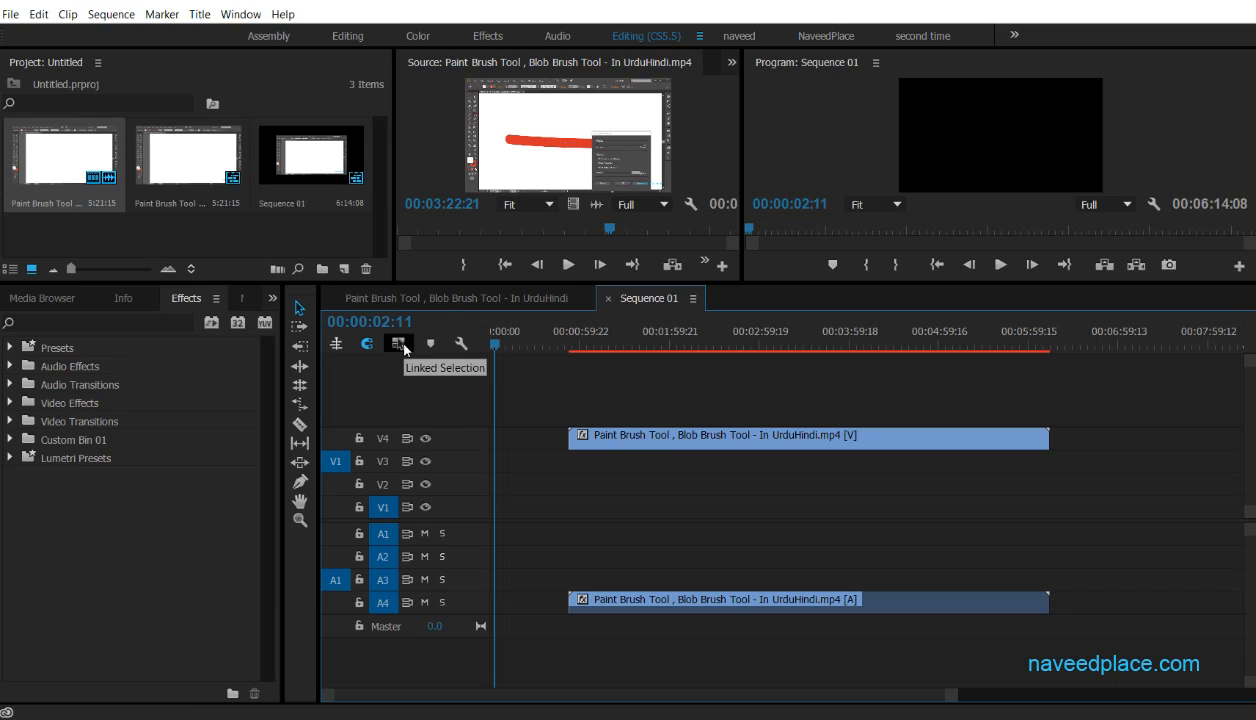
click(104, 14)
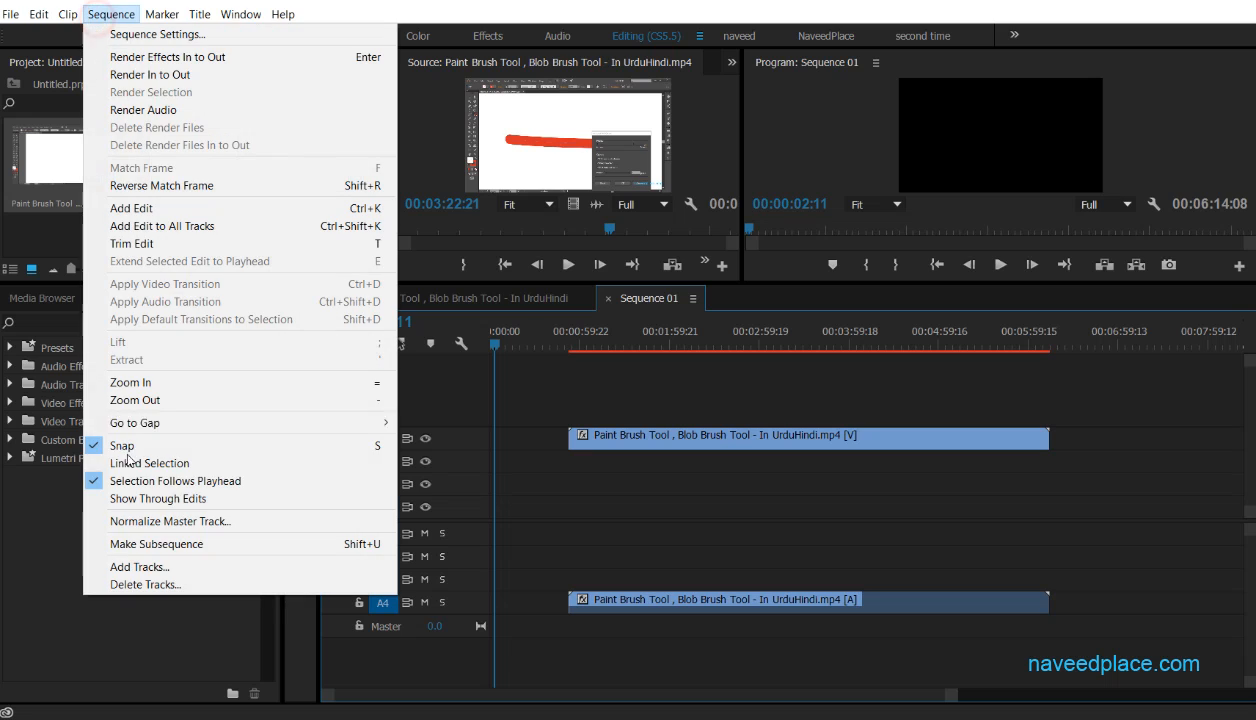
click(695, 492)
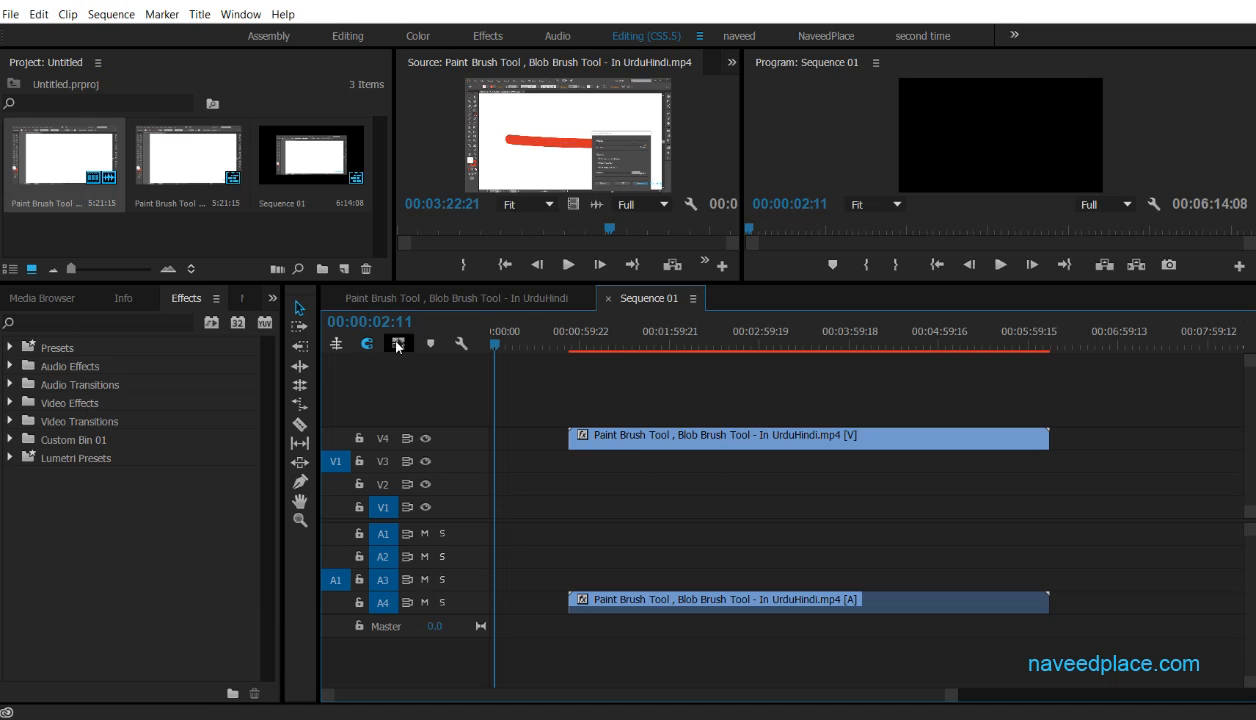
click(723, 541)
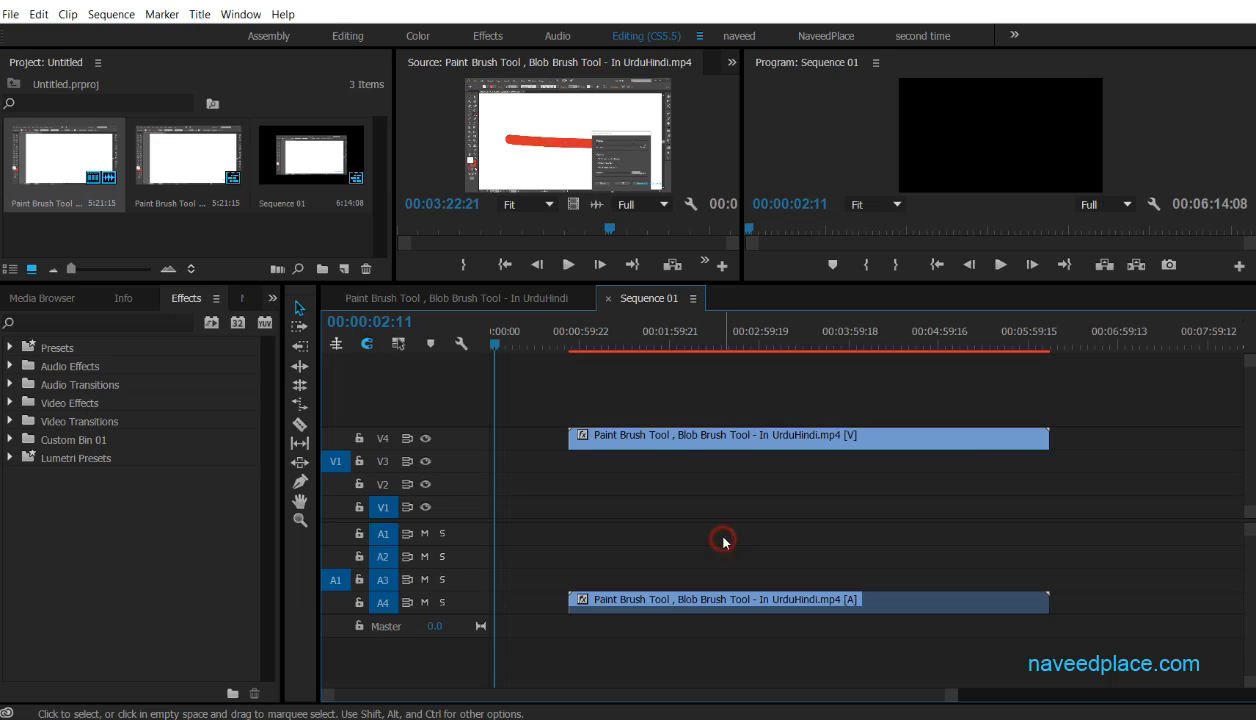
drag(666, 447, 578, 446)
click(398, 341)
click(737, 527)
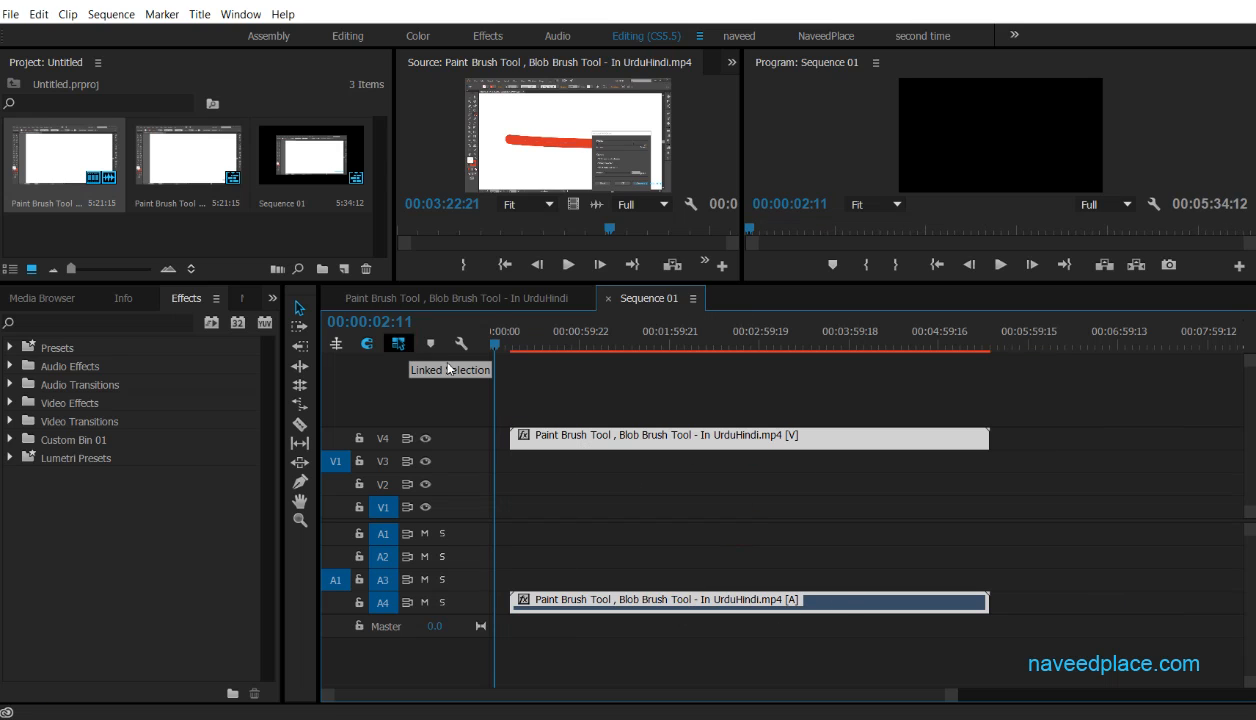
Step: Move the V4 and A4 pair later, switch Linked Selection off and on again, and move the linked pair back earlier
drag(694, 599, 773, 600)
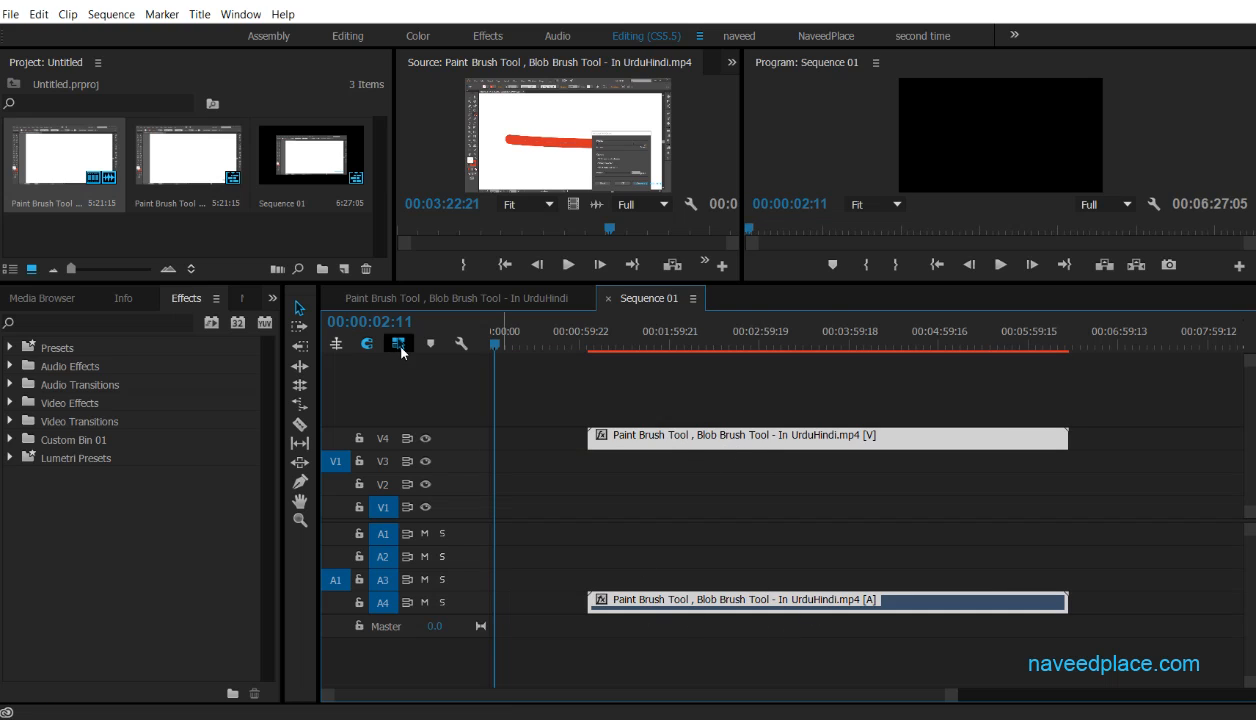
mouse_move(743, 451)
mouse_down()
mouse_move(771, 521)
mouse_move(779, 437)
mouse_move(765, 448)
mouse_up()
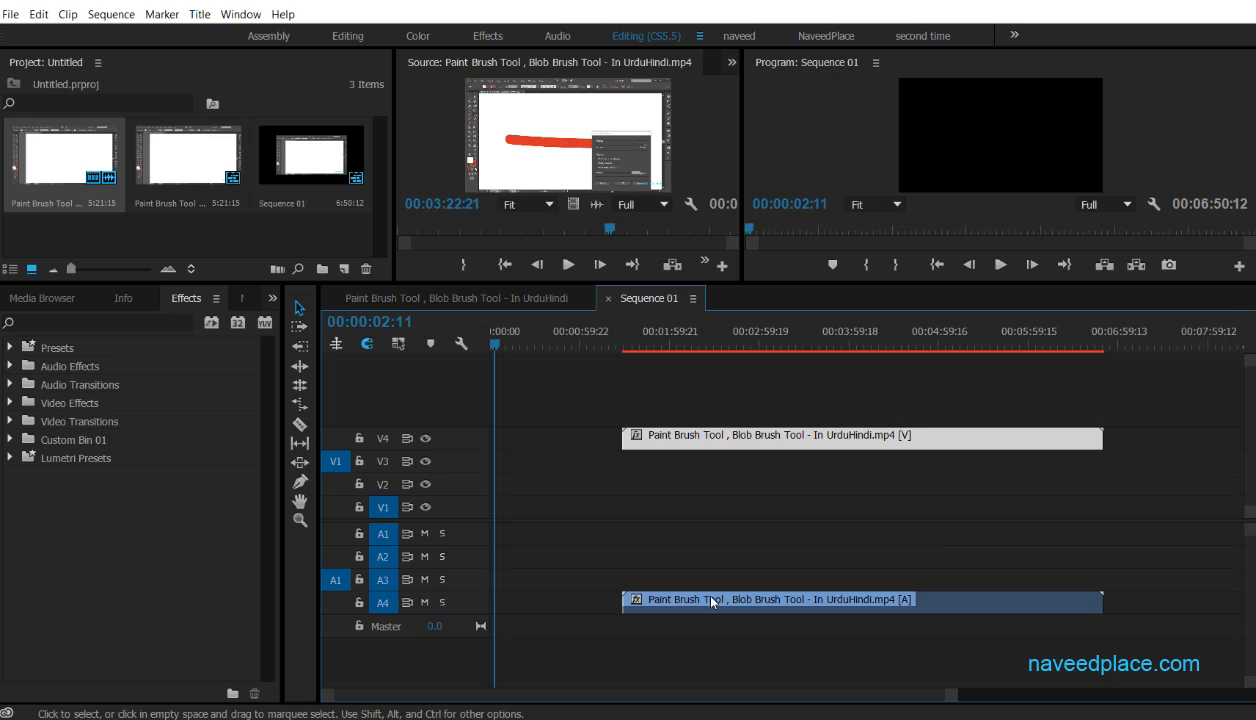
click(398, 343)
drag(719, 511, 635, 452)
Step: Snap the start of the linked V4 and A4 clips to the playhead at 00:00:02:11
click(111, 14)
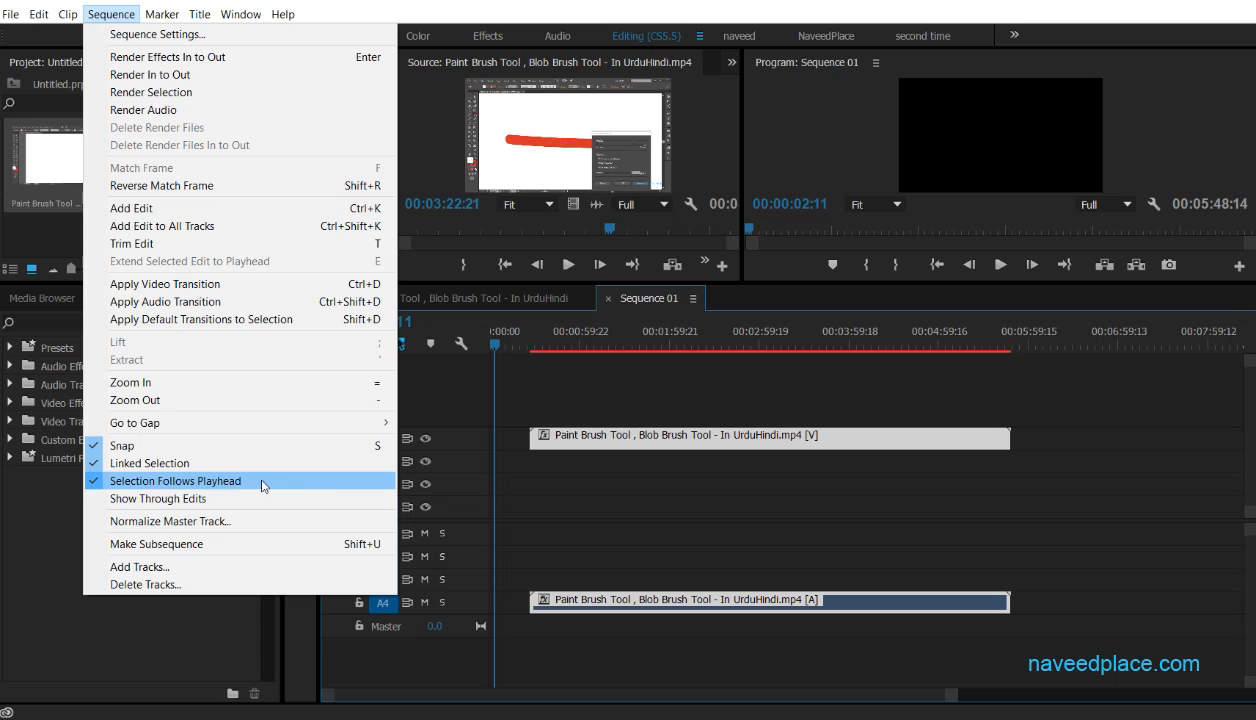
click(620, 513)
drag(605, 430, 523, 437)
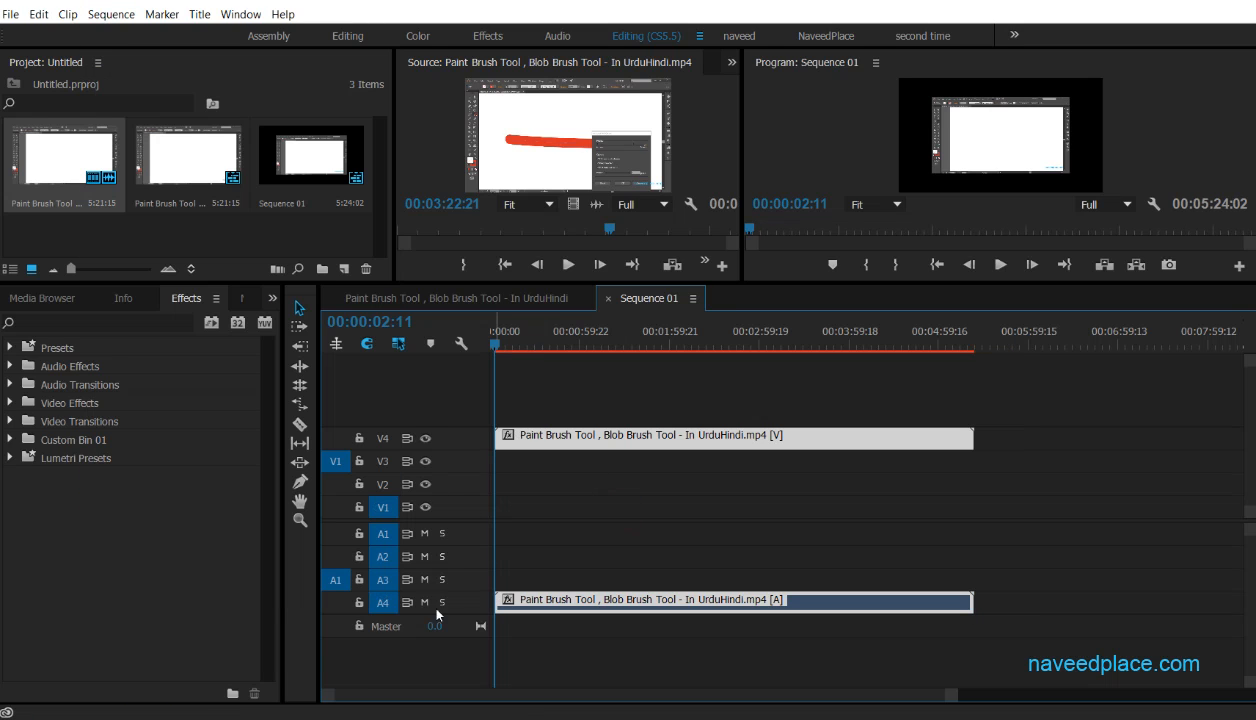
Step: Cut the linked V4 and A4 clips into three segments with the Razor tool
click(299, 424)
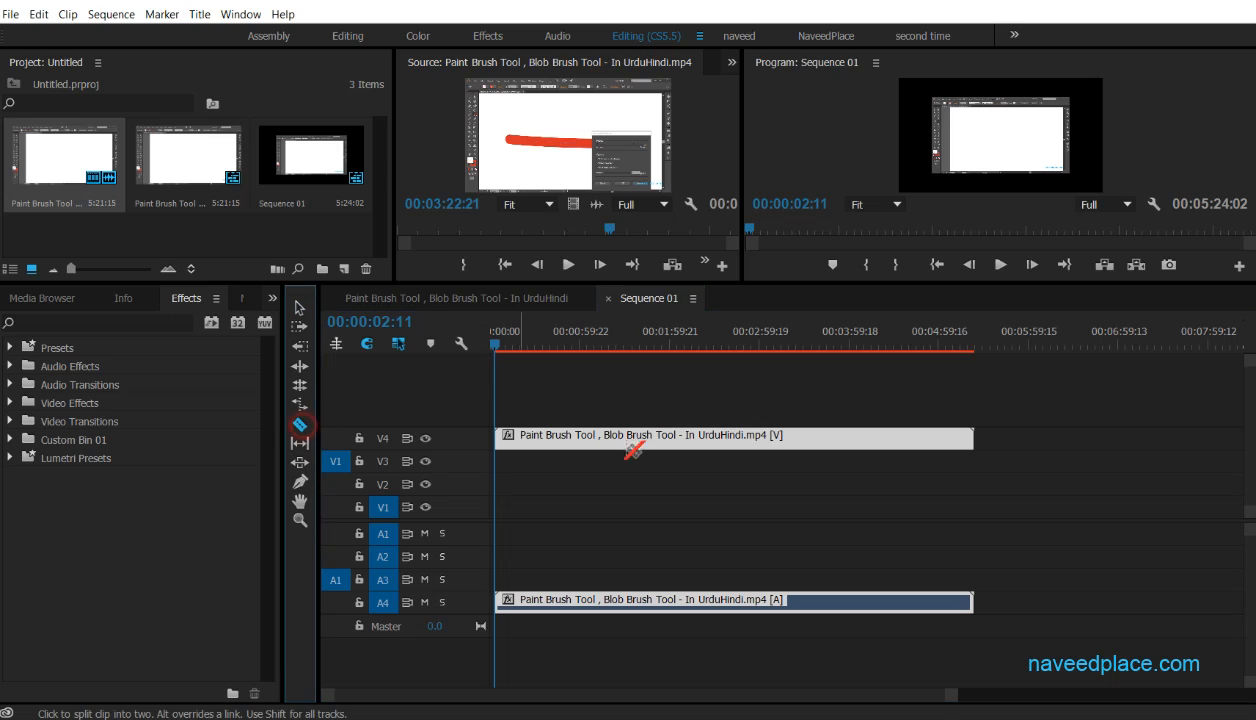
click(664, 437)
click(871, 436)
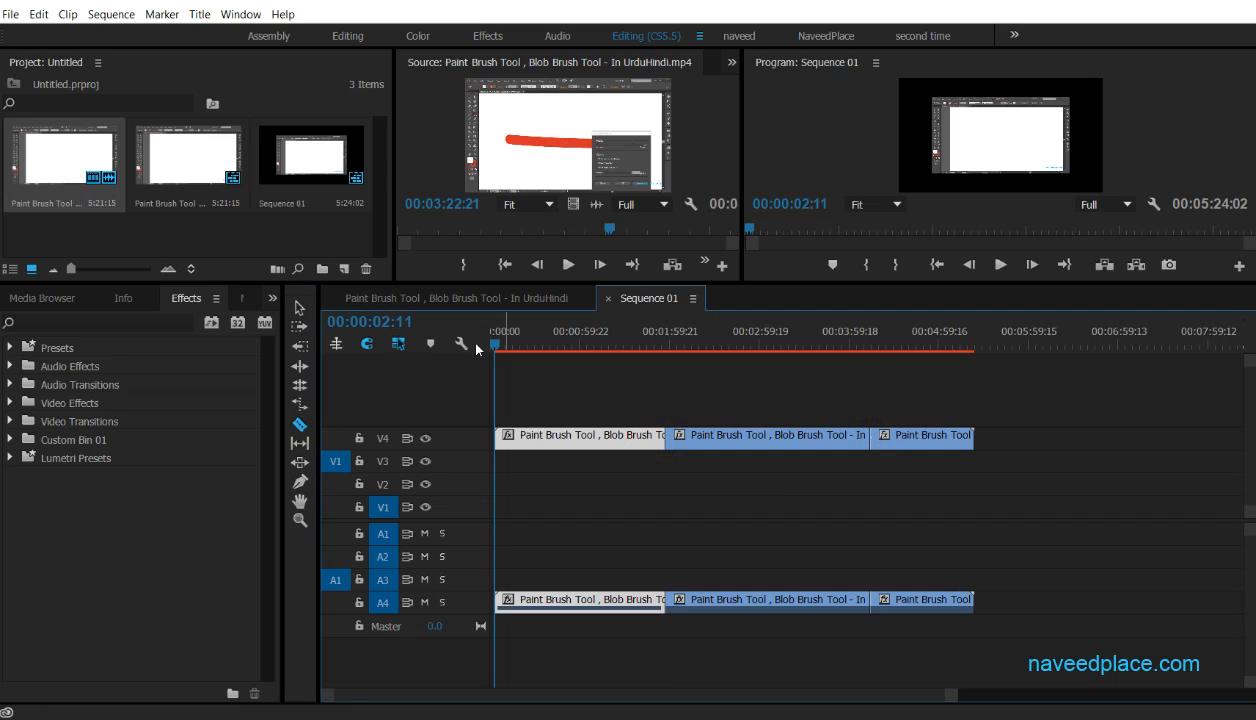
Step: Scrub the playhead from the first segment into the second and back to 00:01:27:16 to check Selection Follows Playhead
drag(497, 345, 657, 345)
click(526, 349)
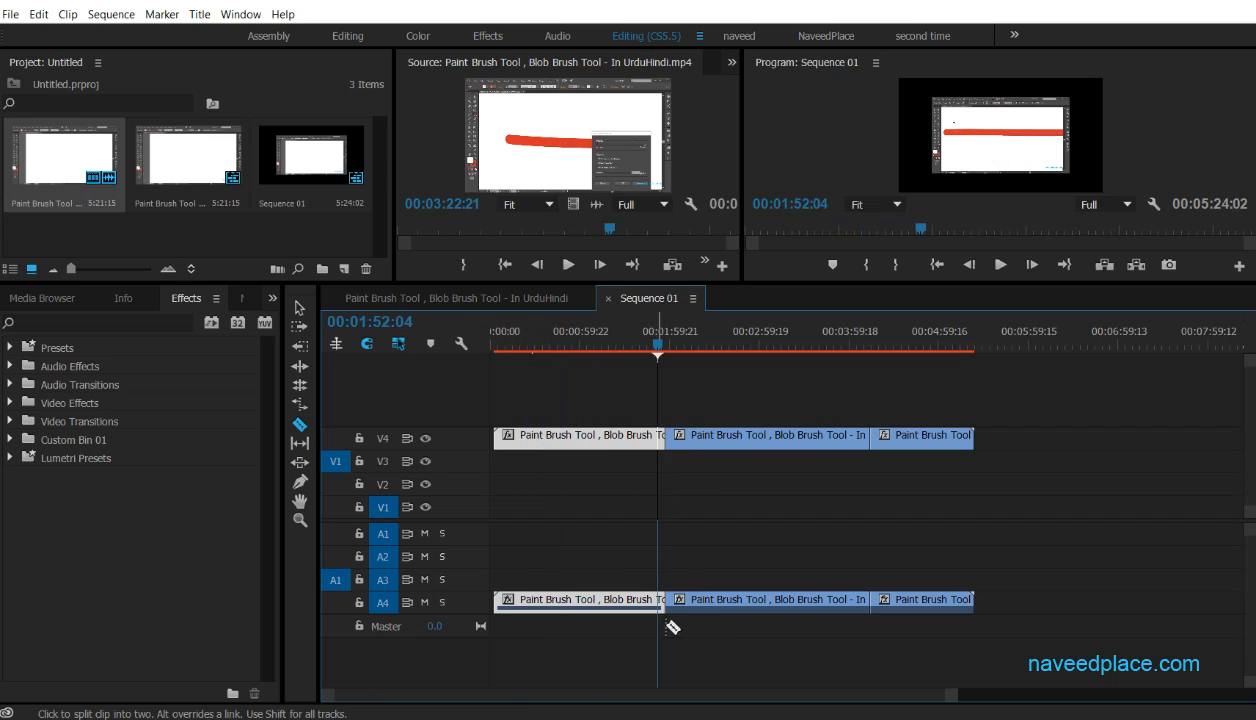
drag(658, 346, 723, 346)
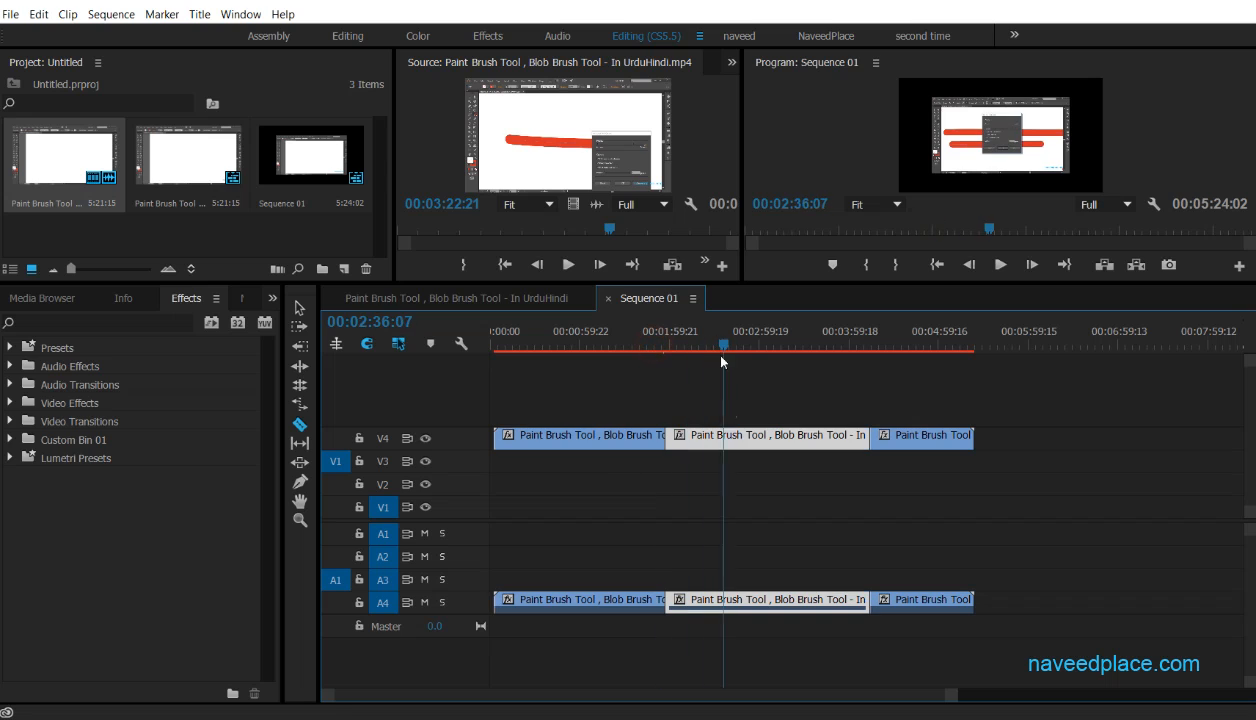
click(624, 437)
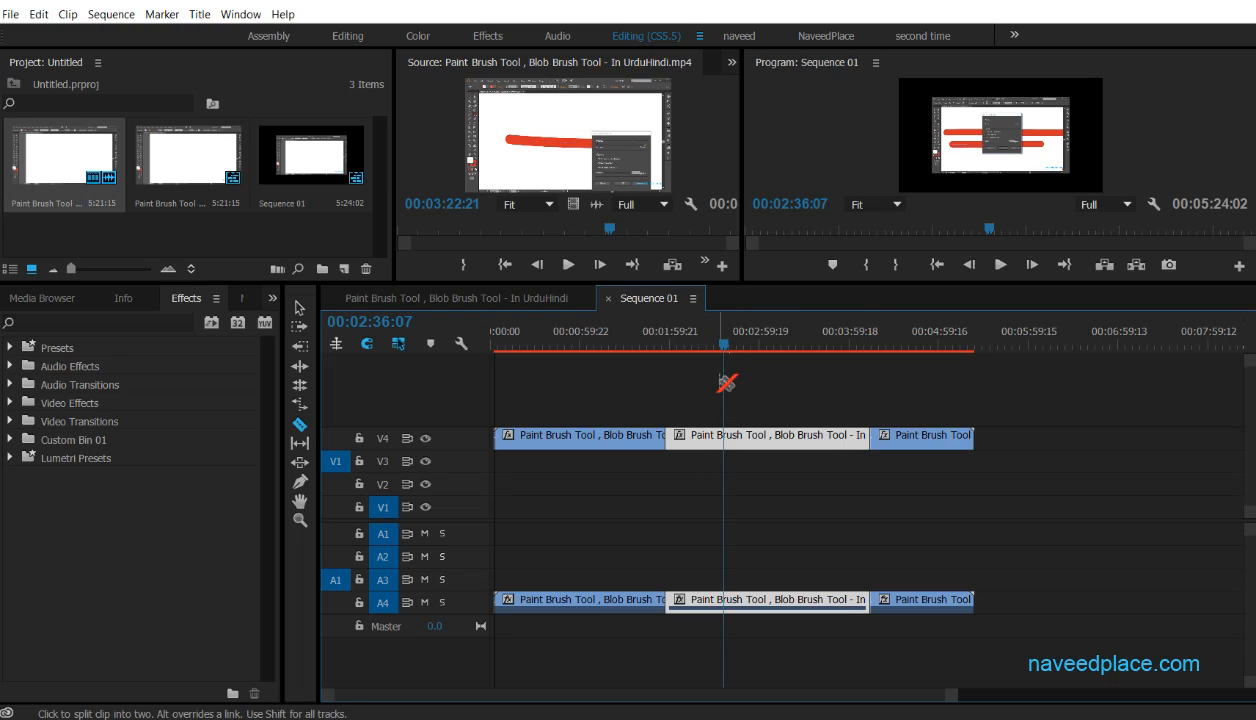
drag(725, 345, 622, 345)
Step: Turn off Selection Follows Playhead and move the playhead into the second segment, to 00:02:27:17 and back to 00:02:13:15
click(111, 14)
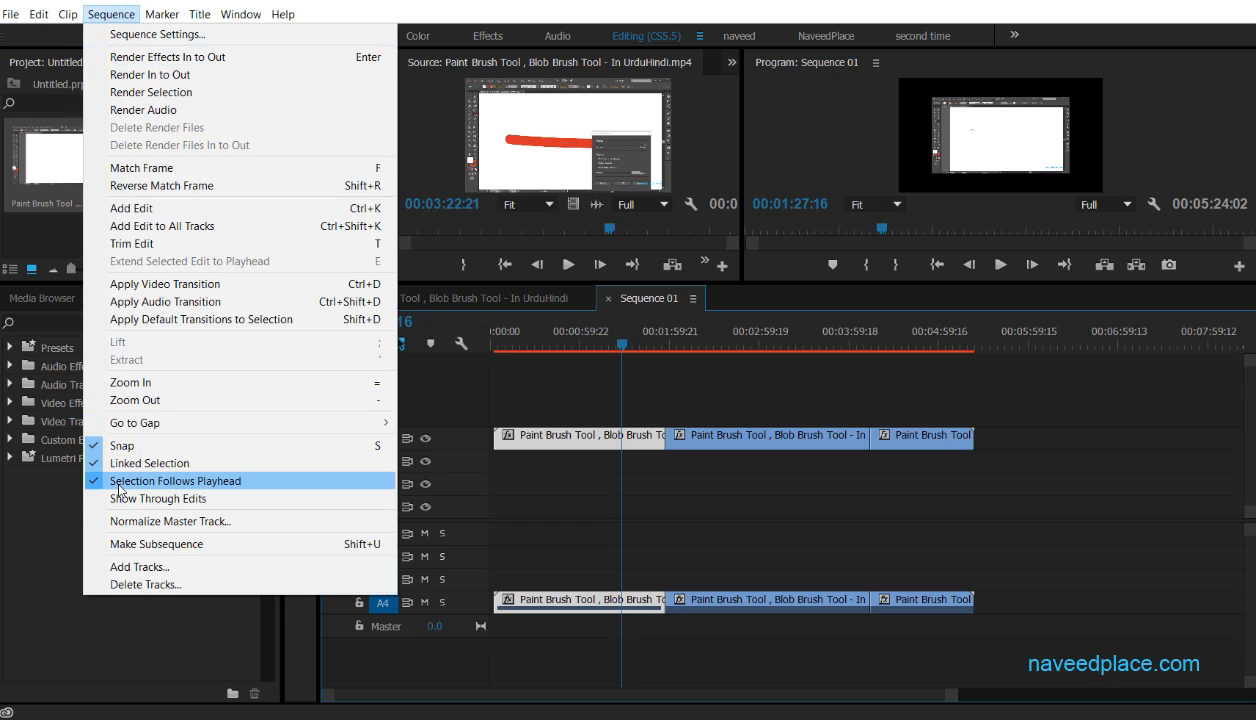
click(211, 481)
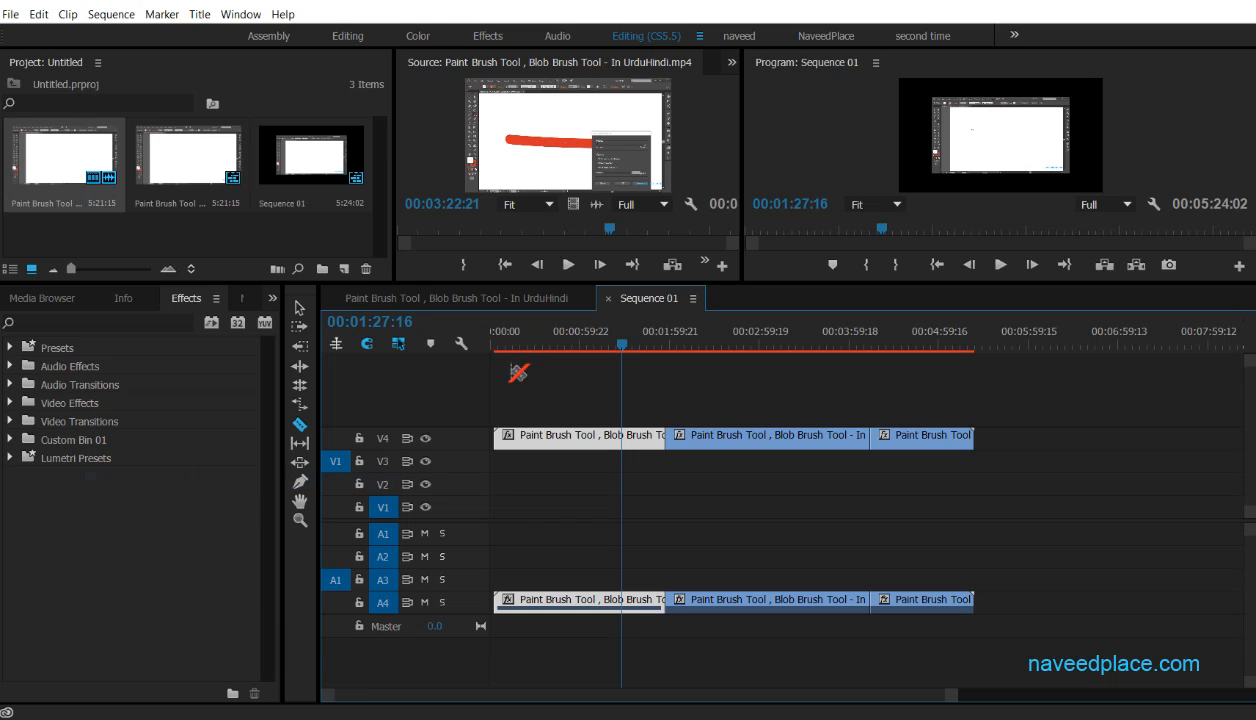
drag(617, 350, 713, 440)
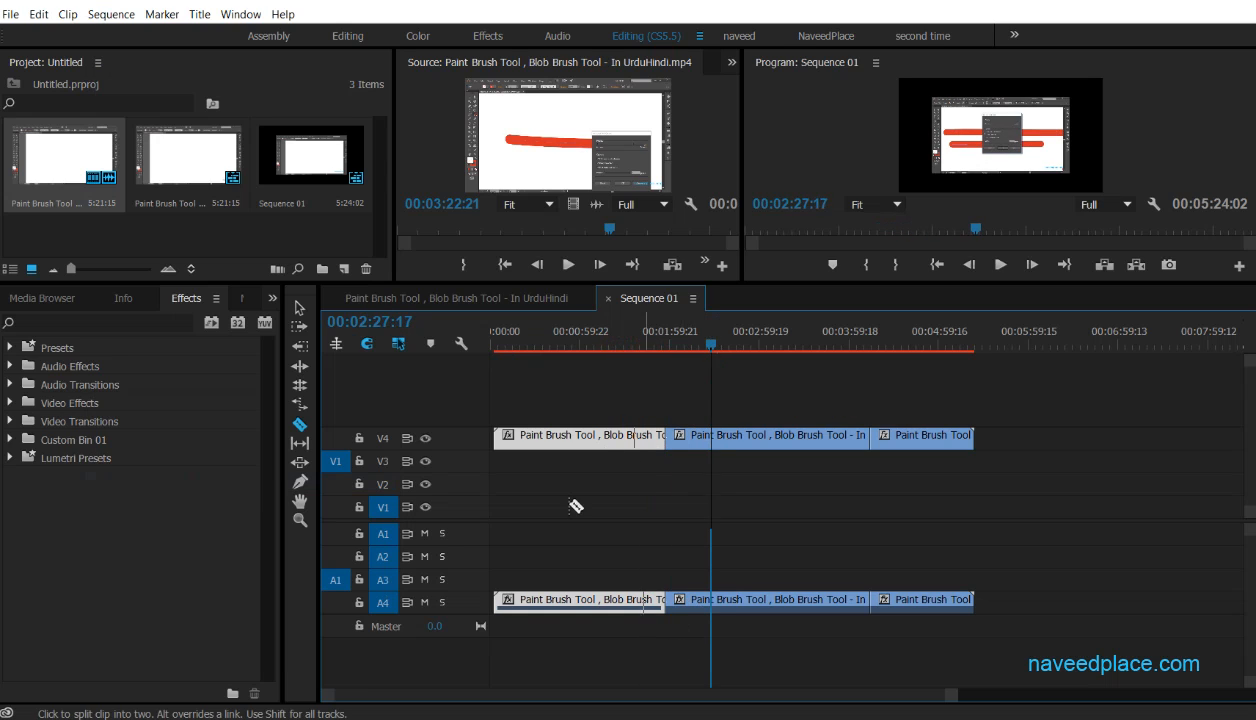
key(ctrl+s)
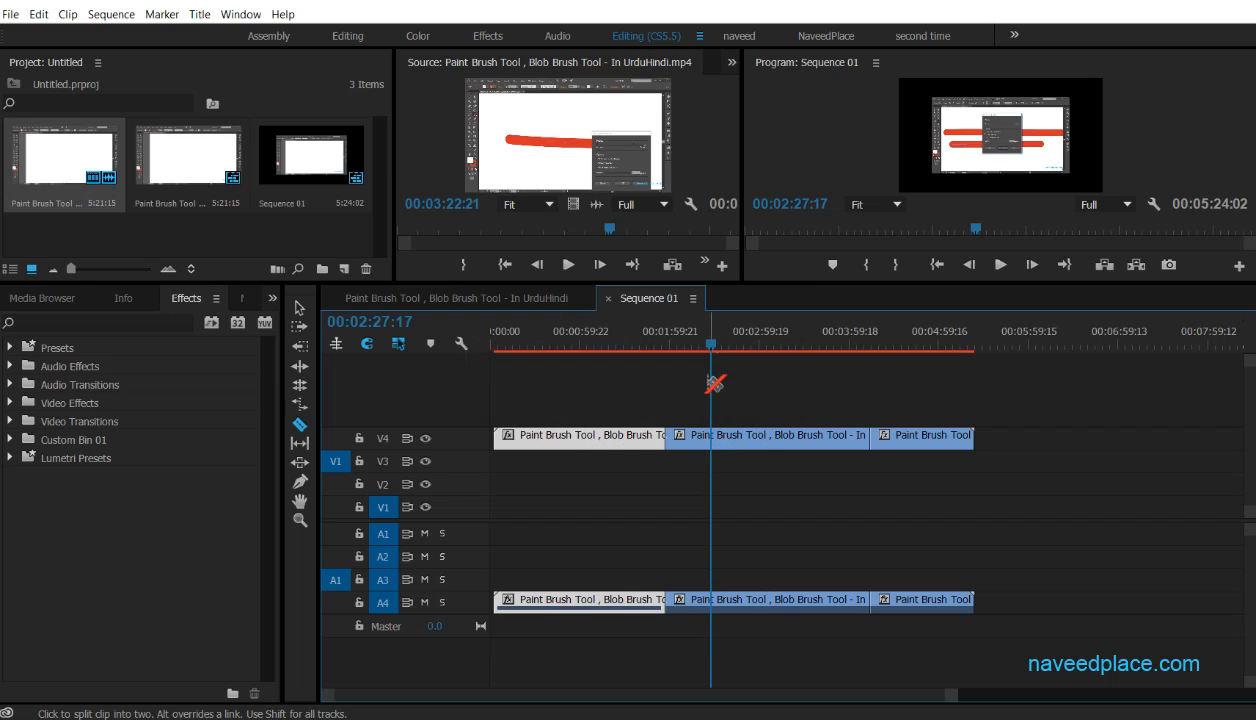
mouse_move(704, 350)
mouse_down()
mouse_move(934, 340)
mouse_move(690, 350)
mouse_up()
Step: Turn Selection Follows Playhead back on and move the playhead to 00:02:38:04 in the second segment
click(111, 14)
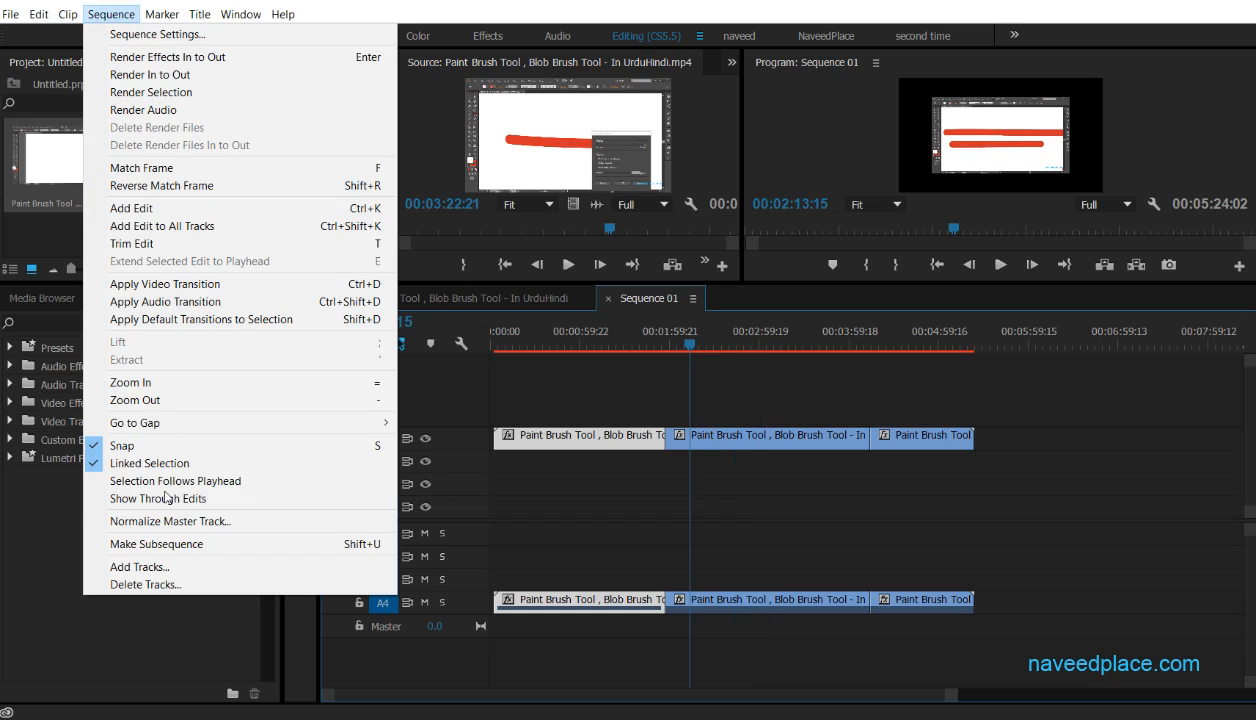
click(168, 481)
drag(688, 344, 727, 344)
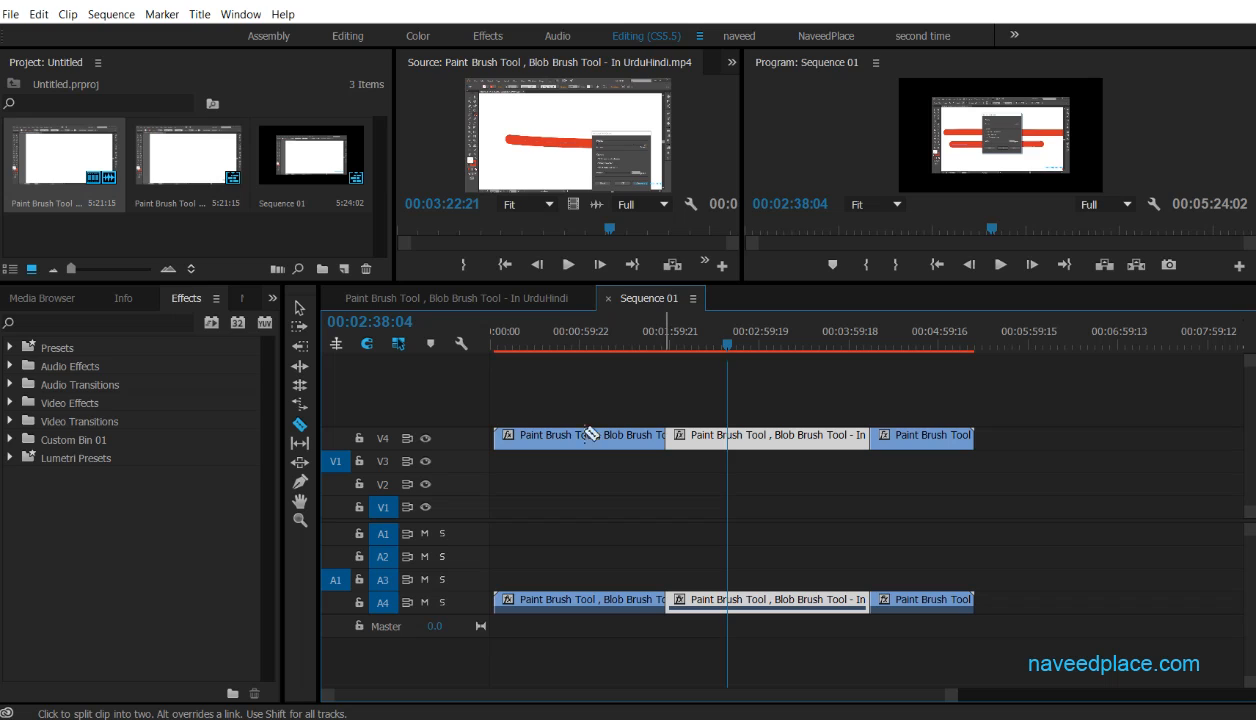
click(897, 600)
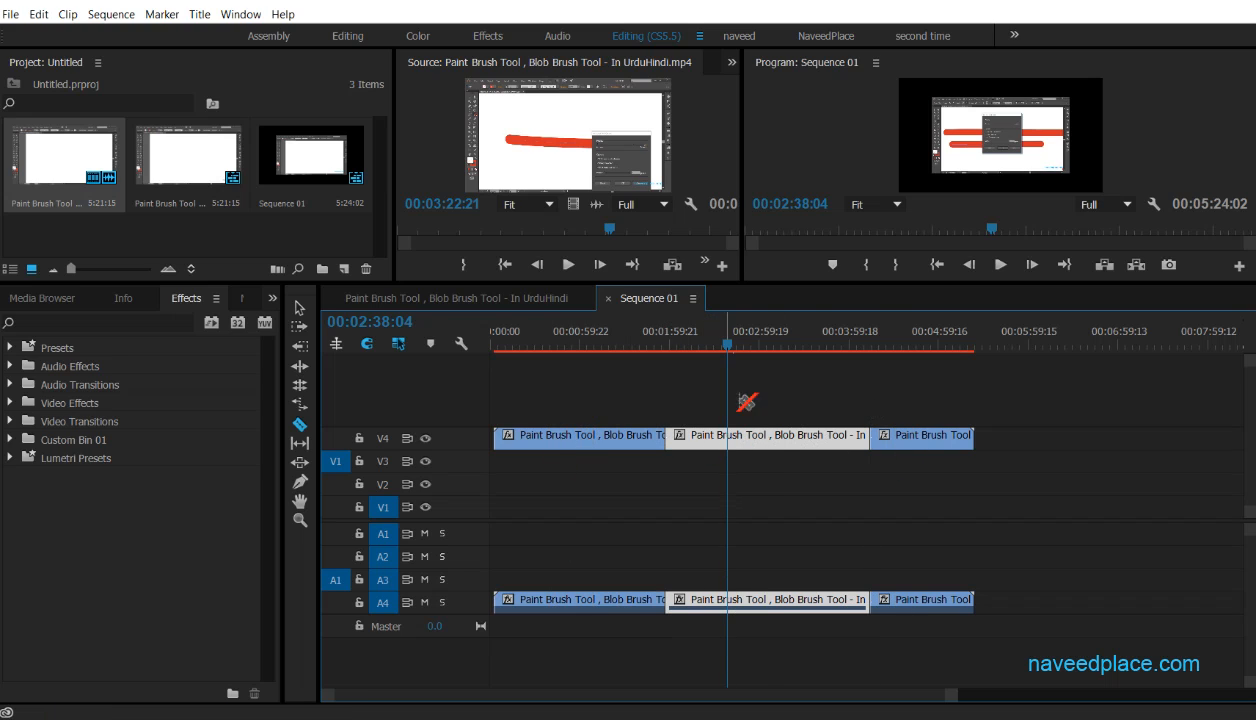
click(786, 435)
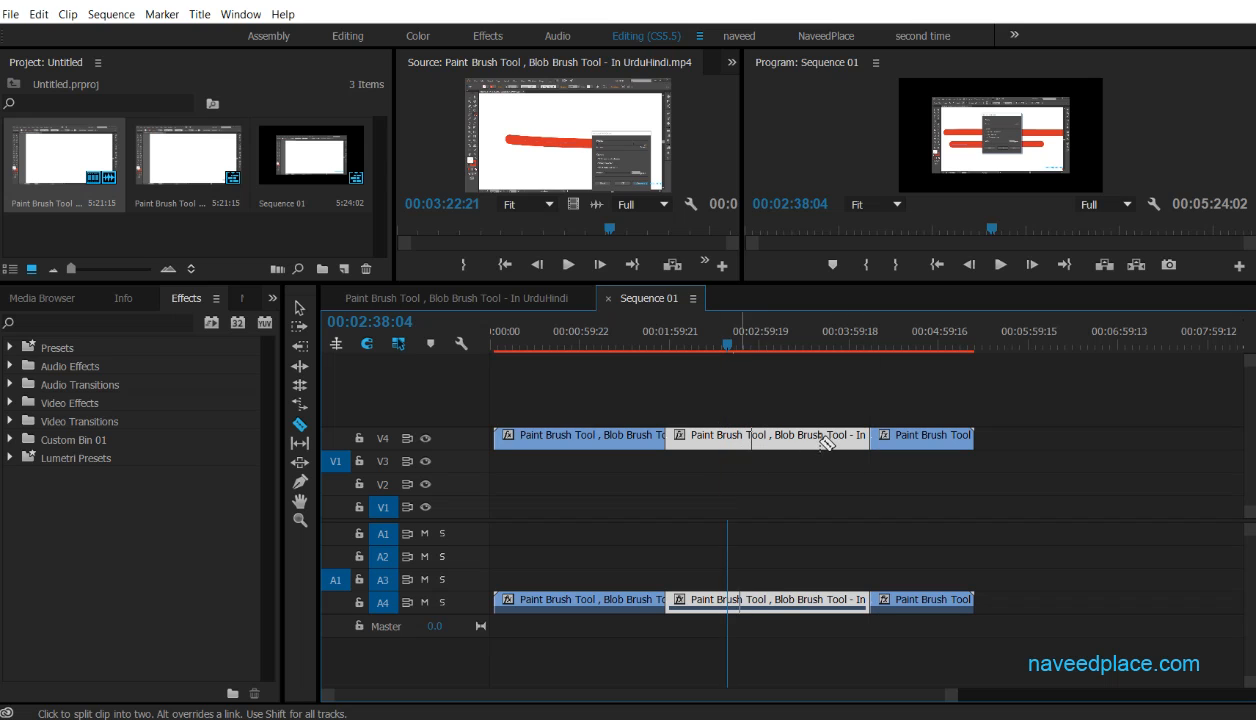
Step: Turn on Show Through Edits to mark the cuts between the V4 and A4 segments
click(113, 15)
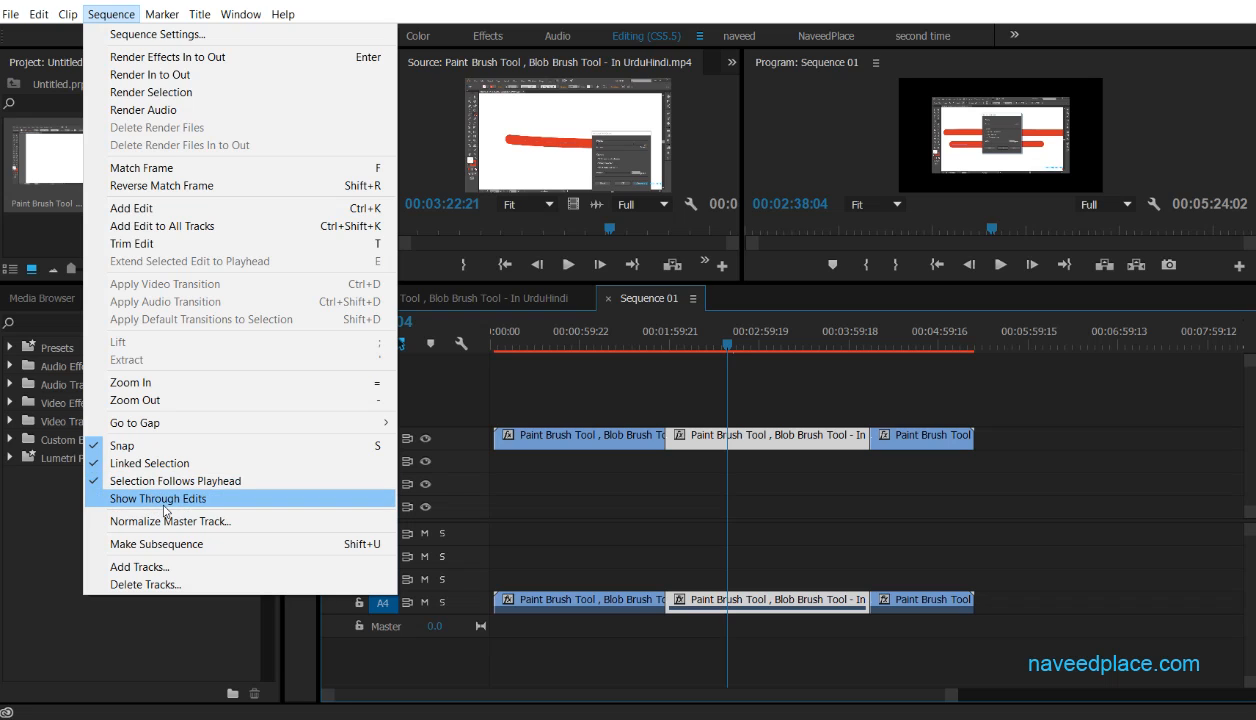
click(165, 498)
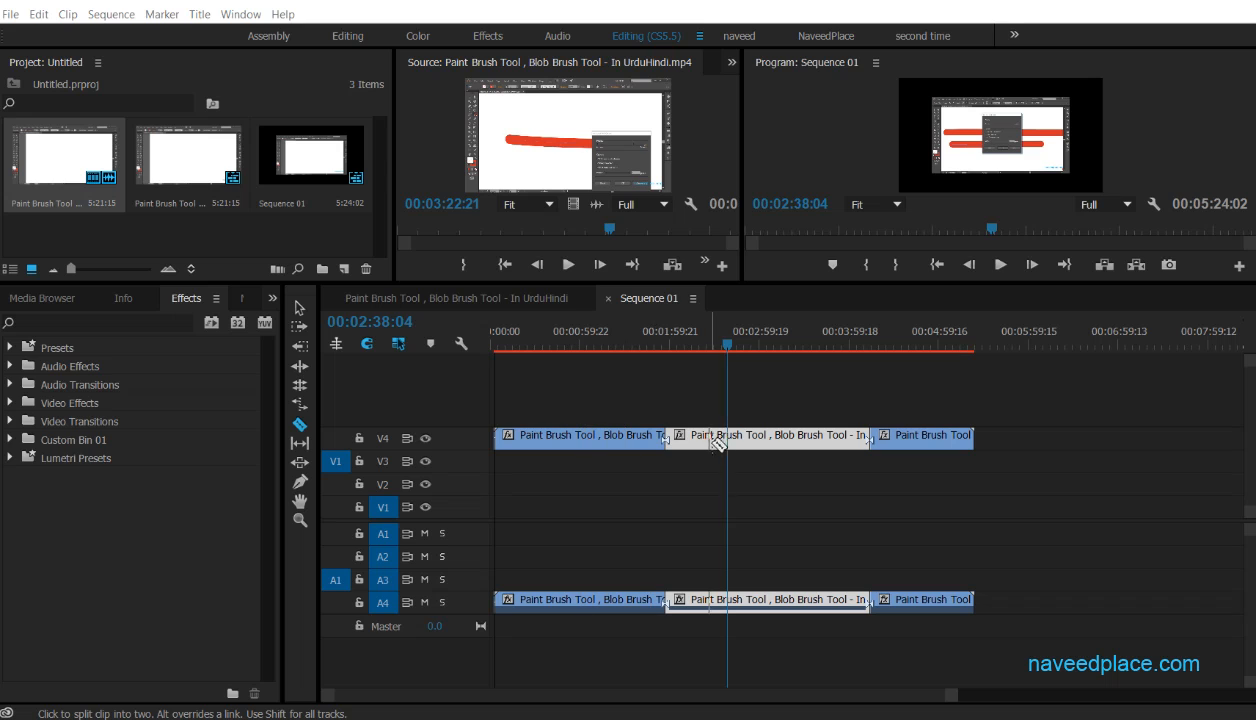
Step: Select all V4 and A4 segments with the Selection tool and turn Show Through Edits off and back on
click(300, 307)
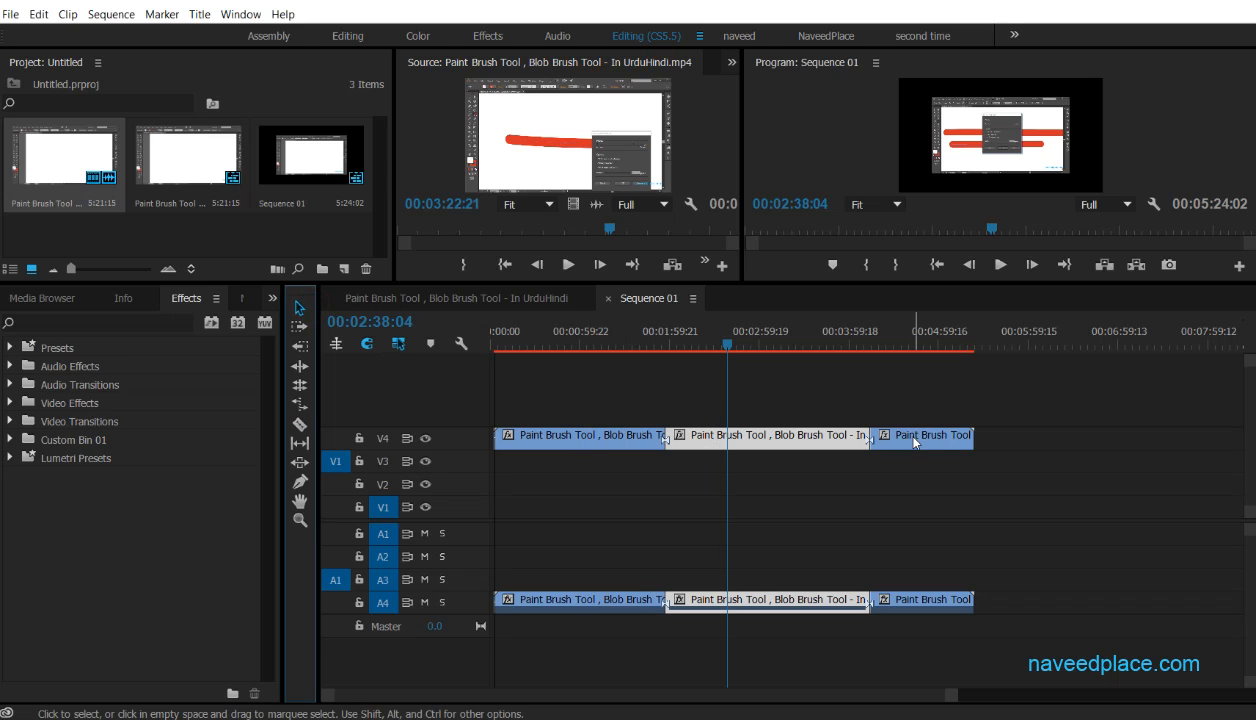
click(115, 16)
click(610, 453)
click(610, 446)
drag(991, 493, 991, 493)
click(110, 14)
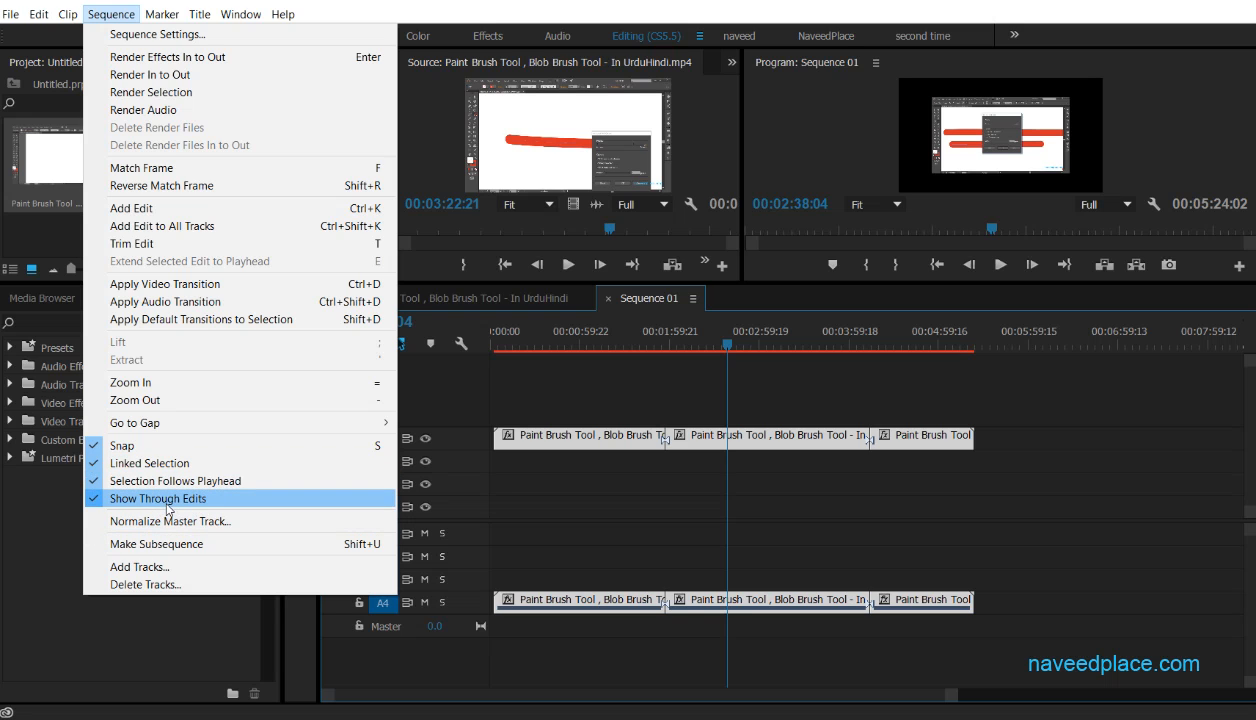
click(166, 505)
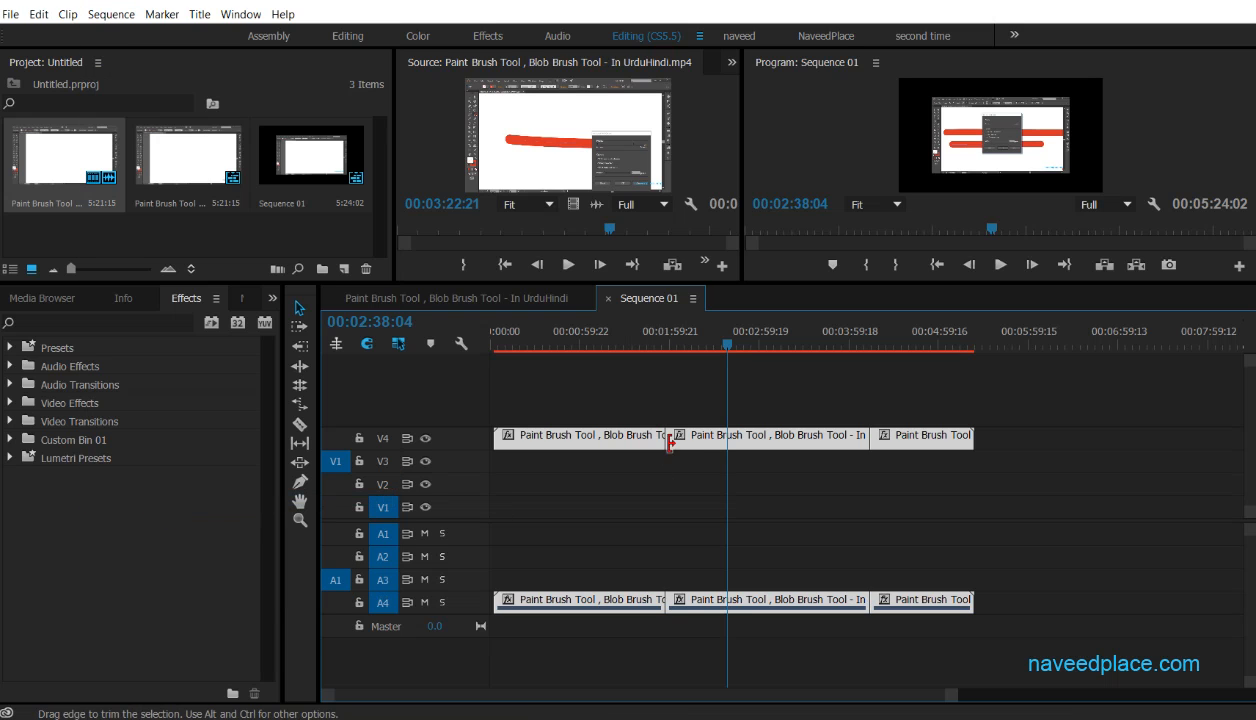
click(110, 14)
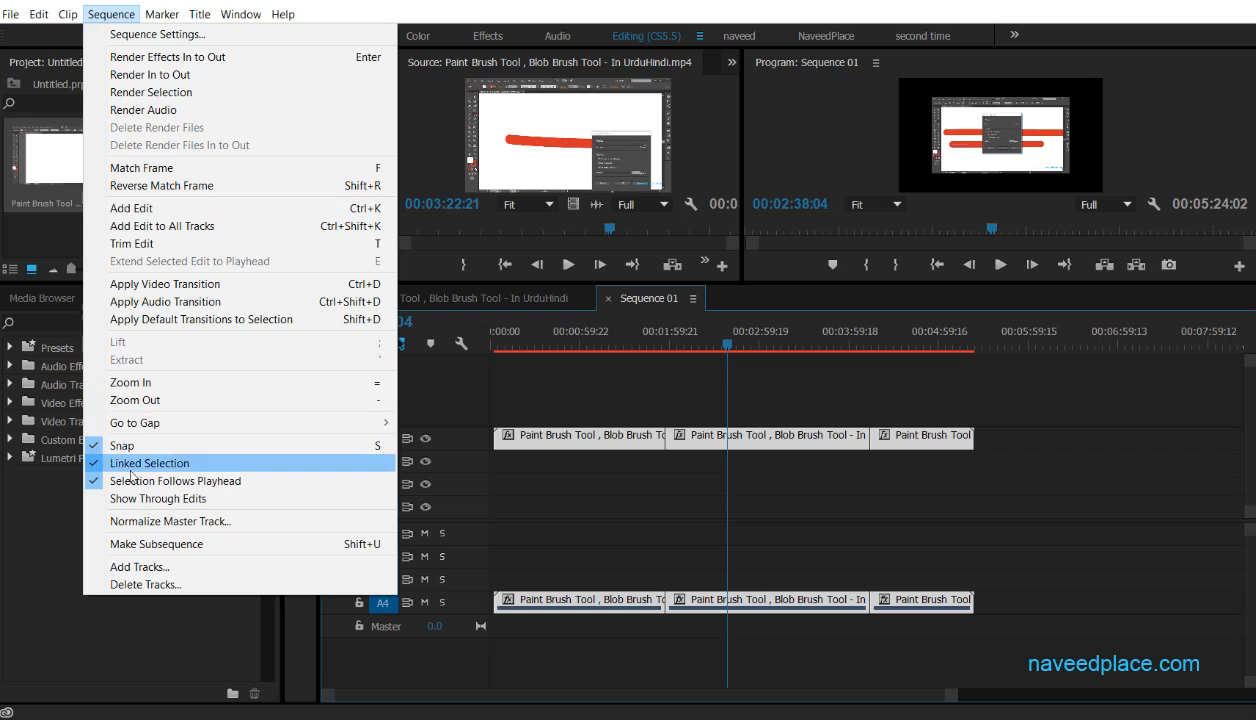
click(263, 505)
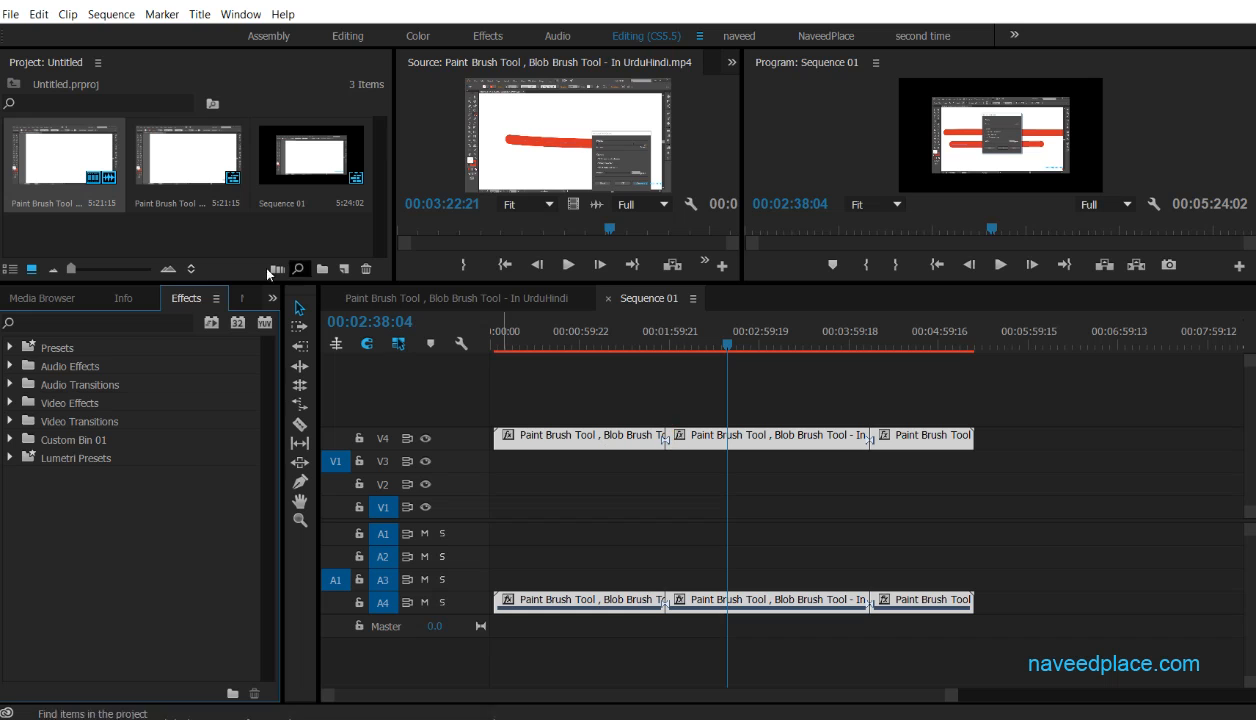
Step: Make a subsequence from the first segment on V4 and A4
click(111, 14)
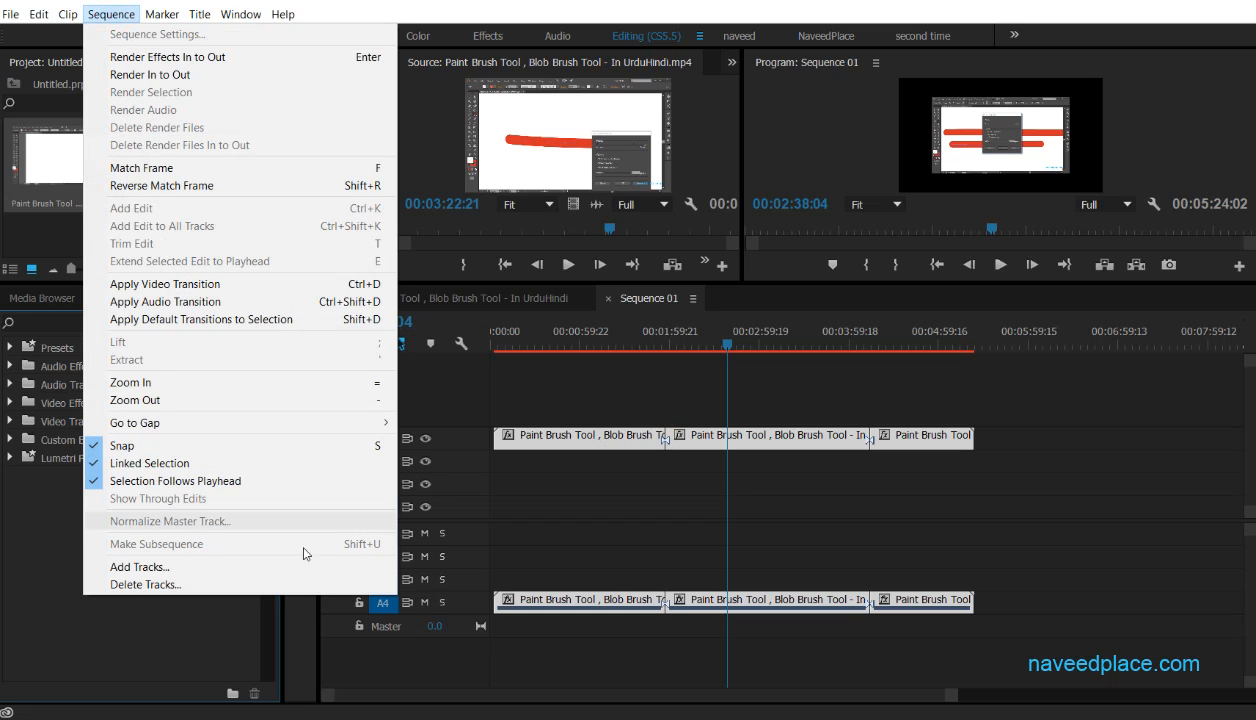
click(622, 543)
shift+click(620, 445)
click(111, 14)
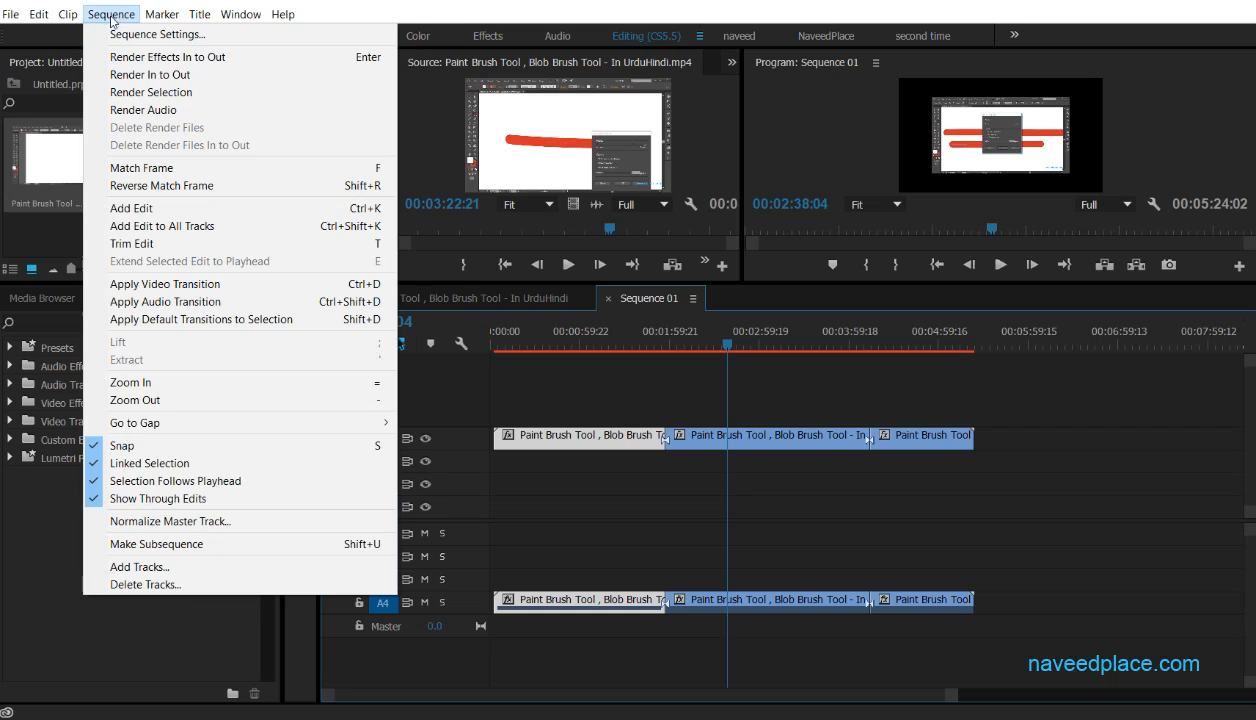
click(148, 542)
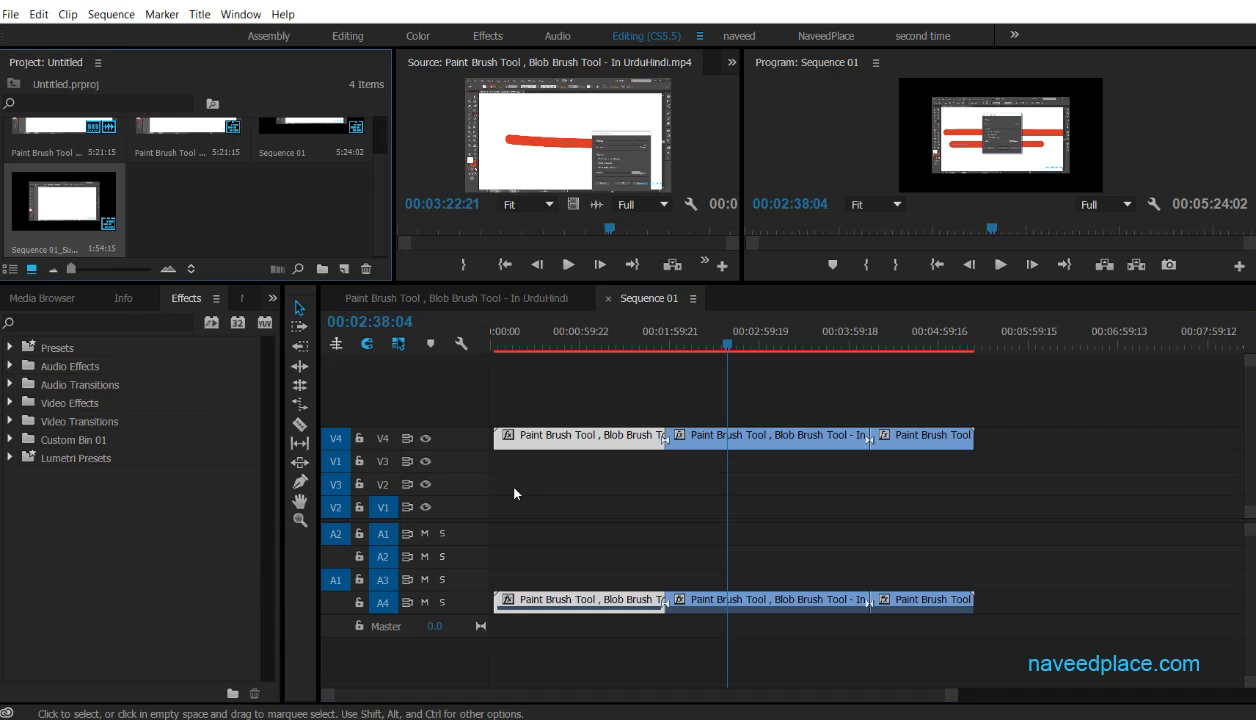
click(111, 14)
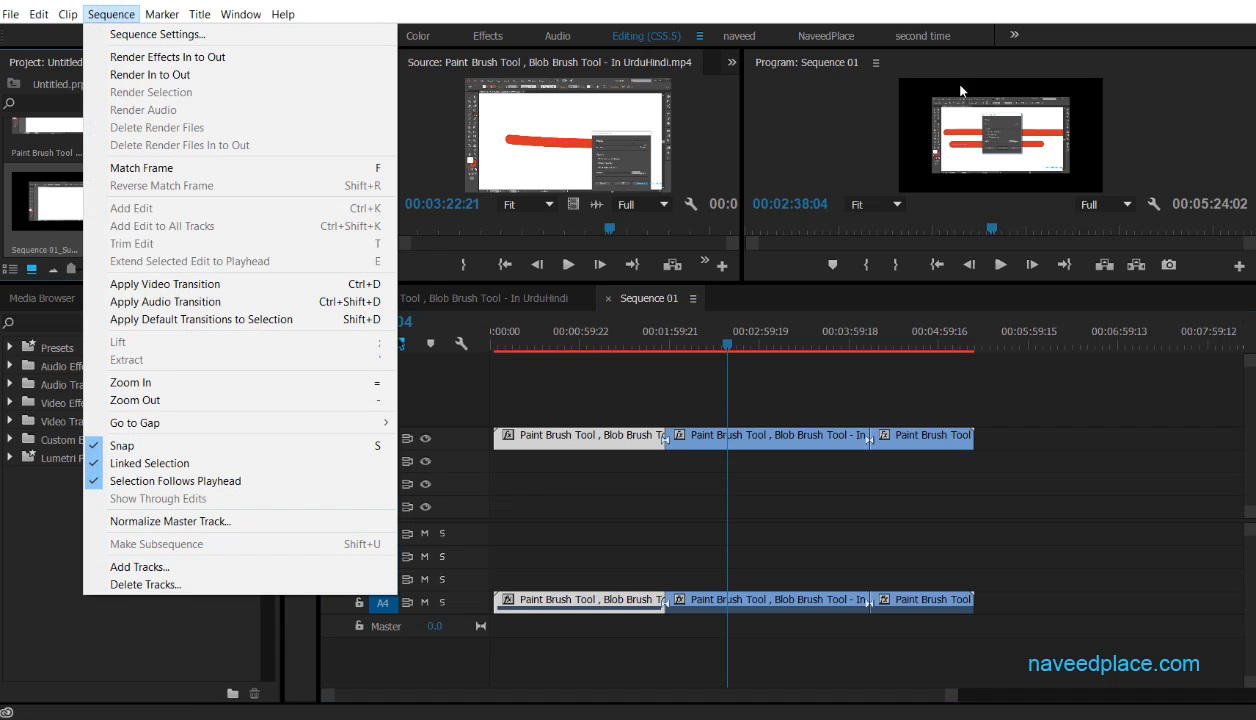
click(1153, 3)
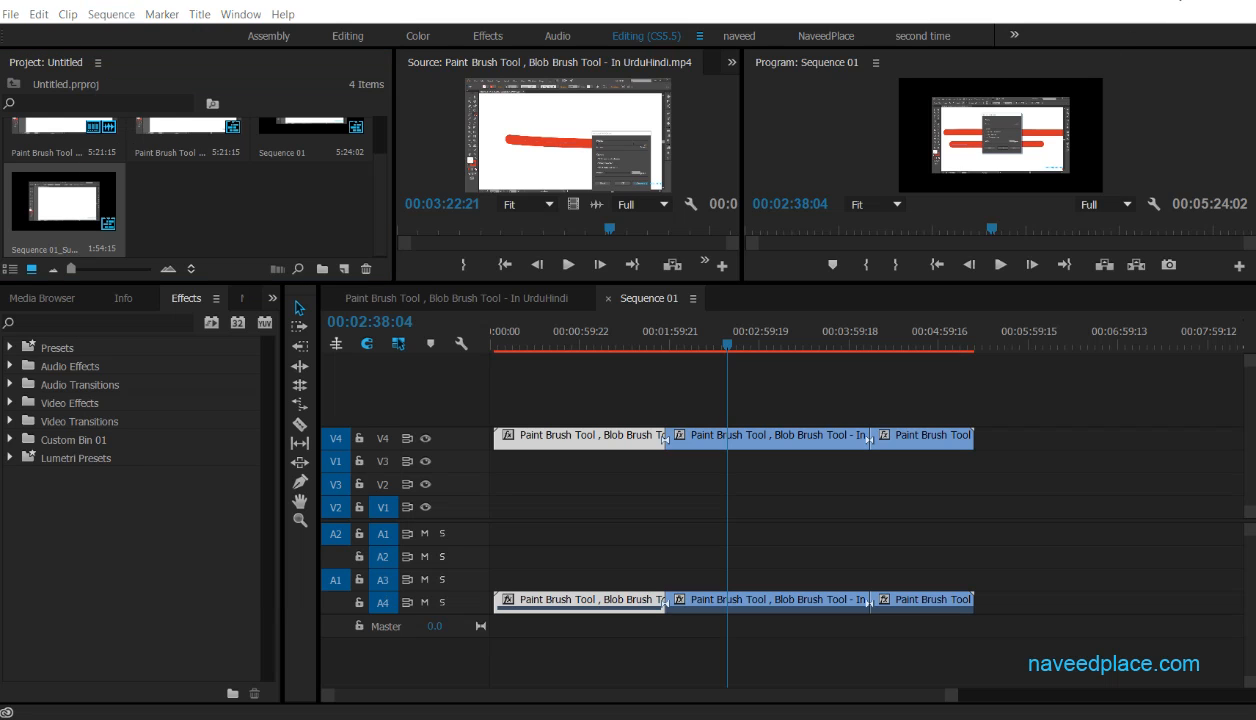
click(110, 14)
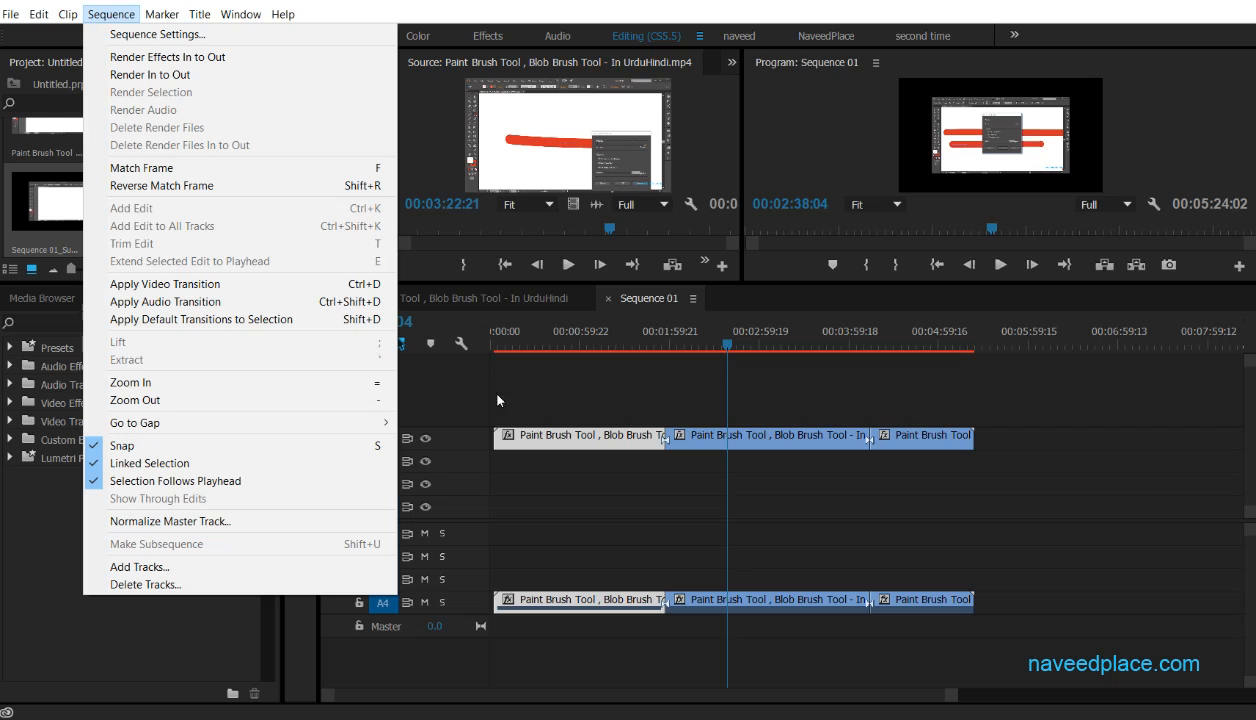
Step: Delete the first segment from V4 and A4 and undo the deletion
click(562, 408)
drag(495, 436, 972, 441)
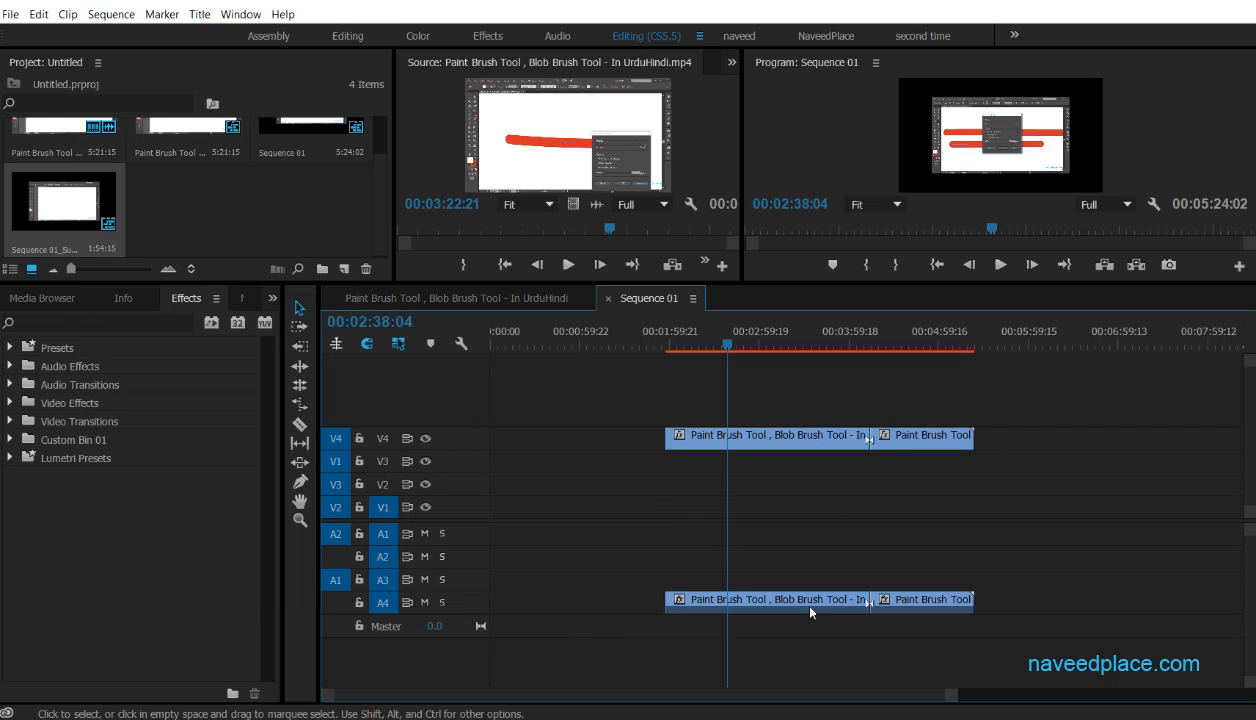
key(ctrl+z)
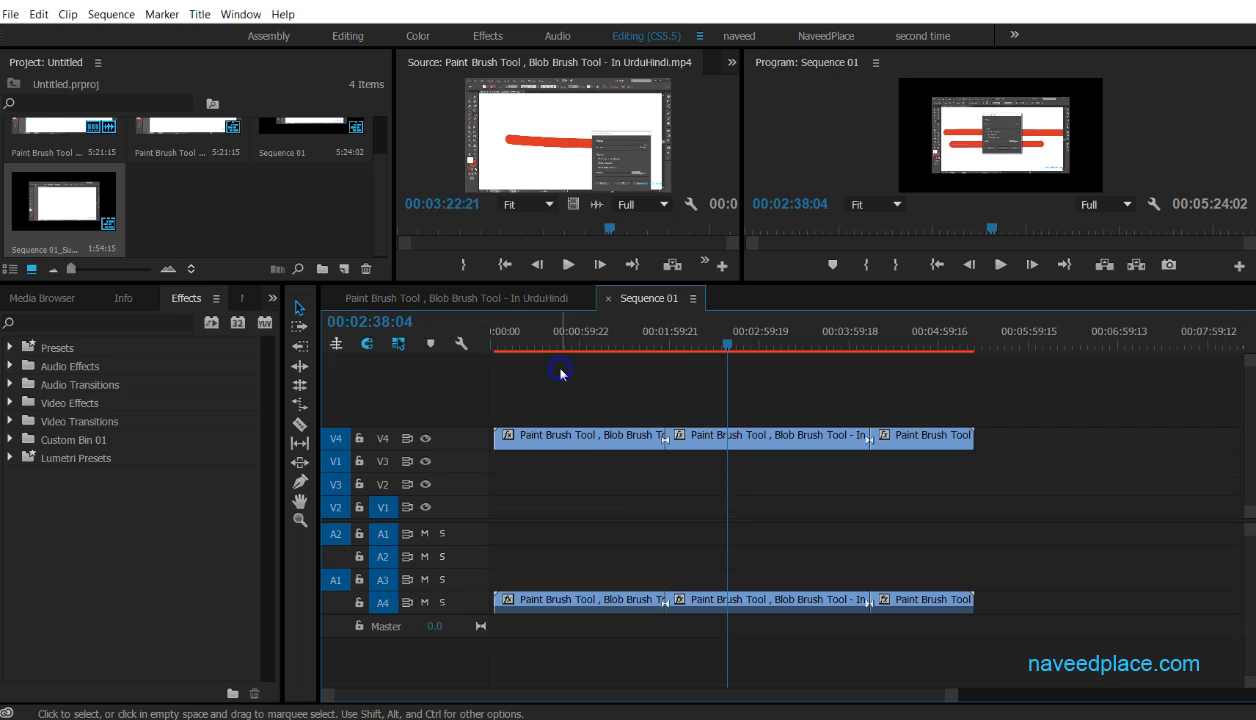
Step: Add one video track after Video 4 and one standard audio track after Audio 4
right_click(447, 366)
click(383, 387)
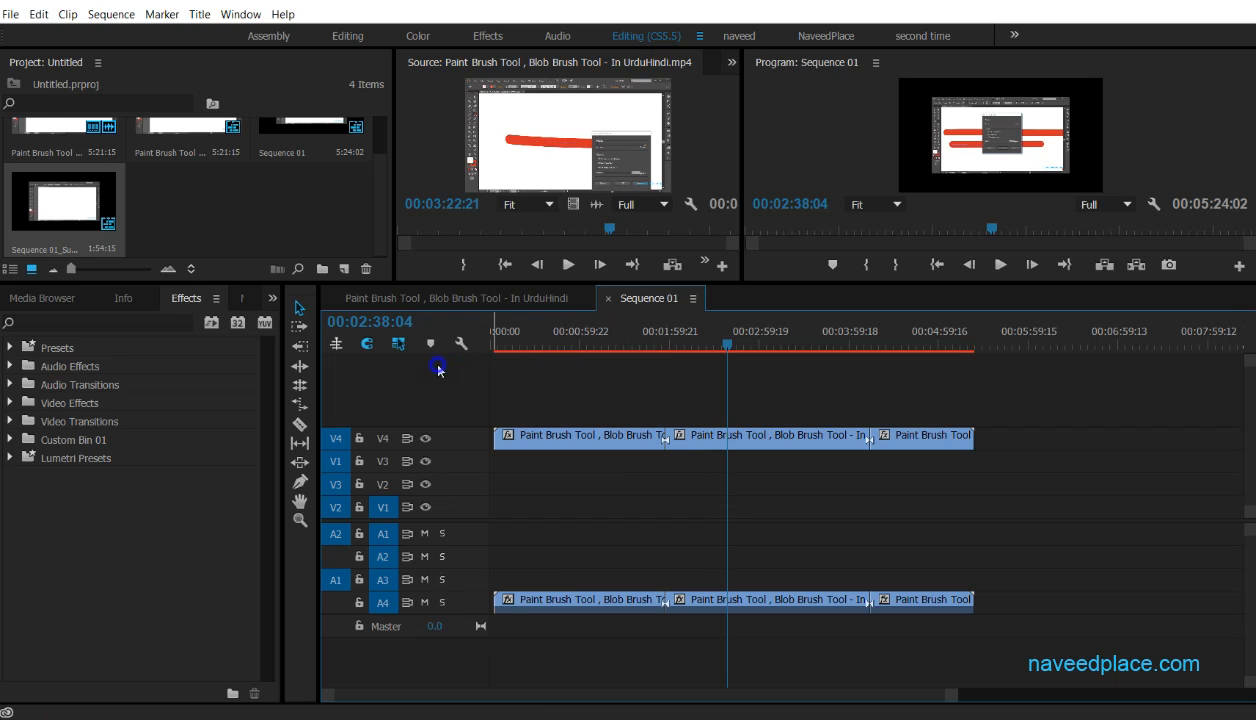
right_click(431, 358)
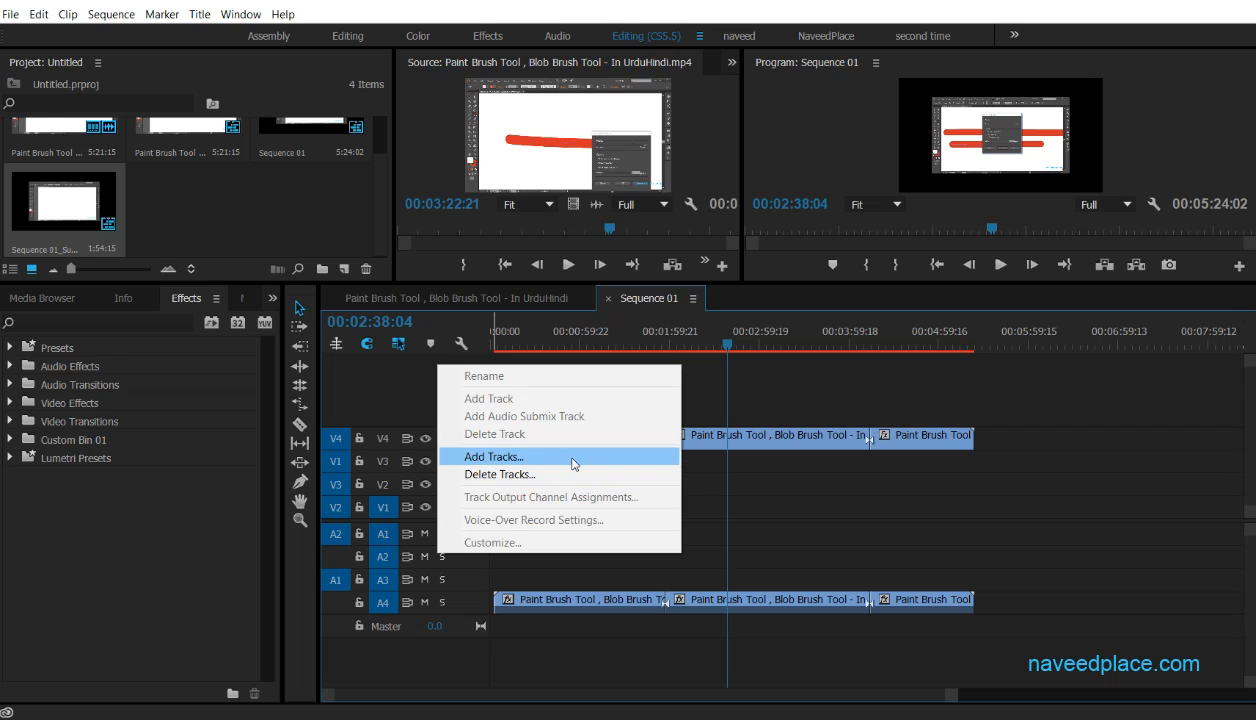
click(111, 14)
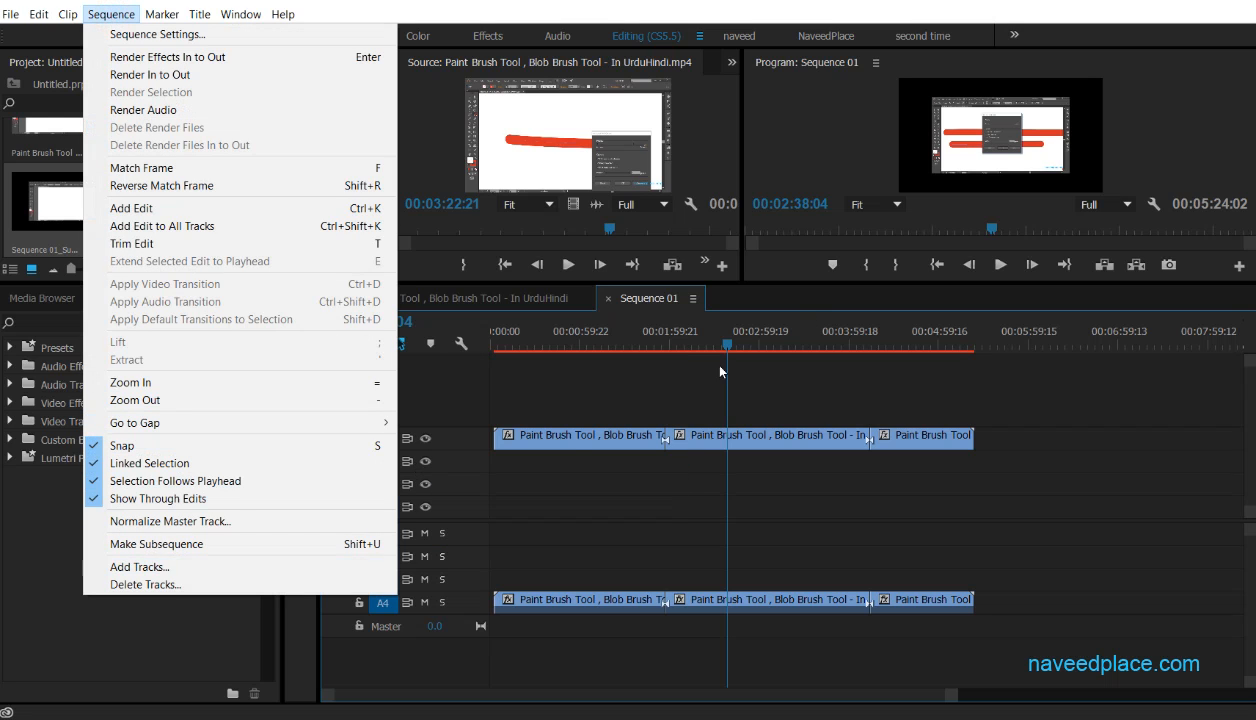
click(202, 566)
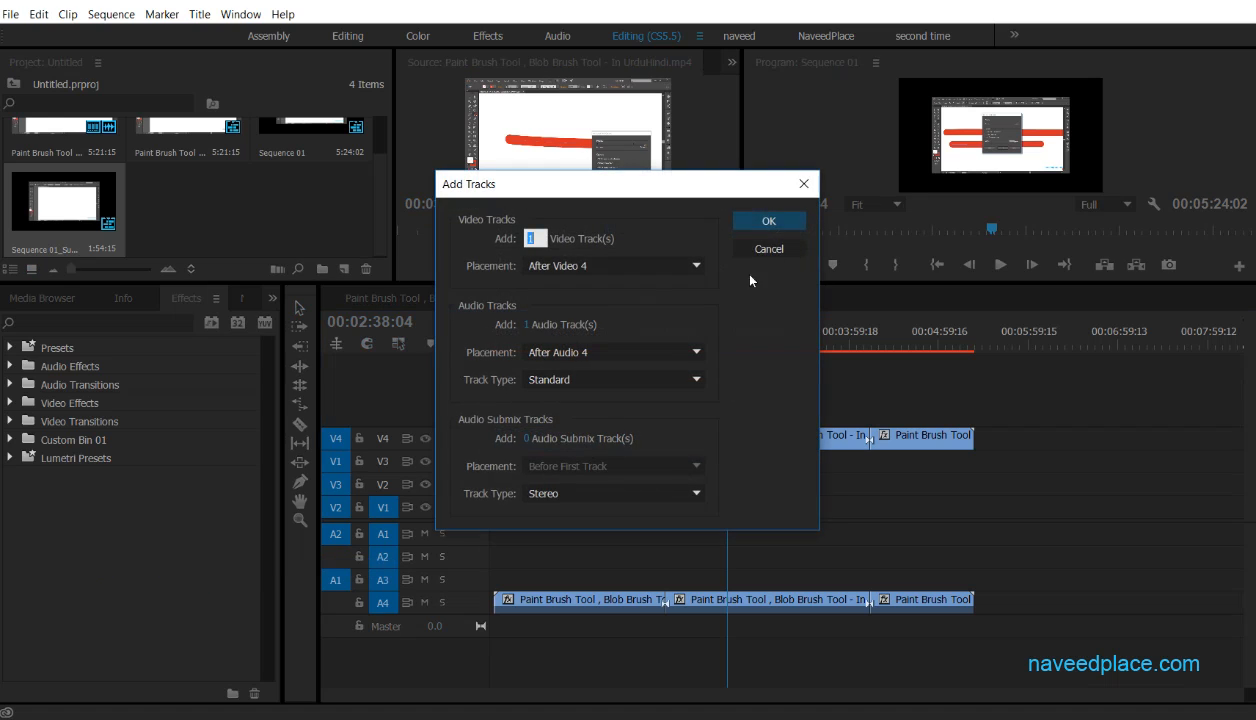
click(764, 224)
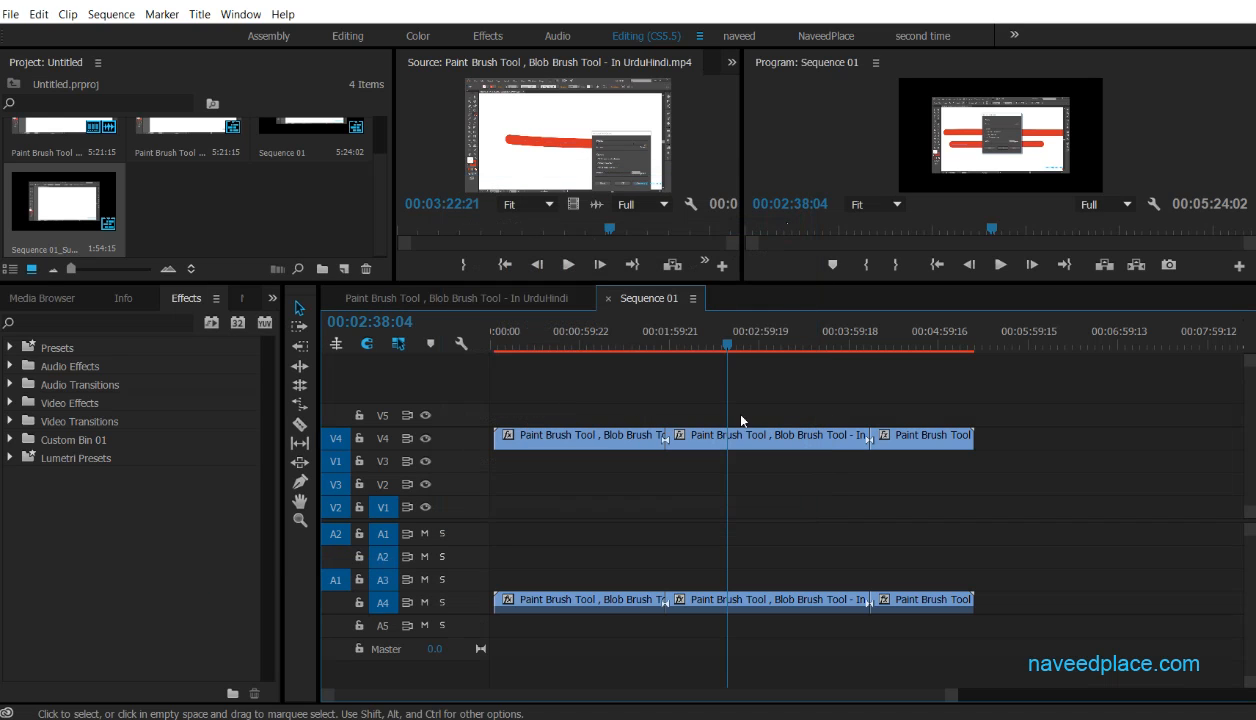
drag(1248, 364, 1249, 378)
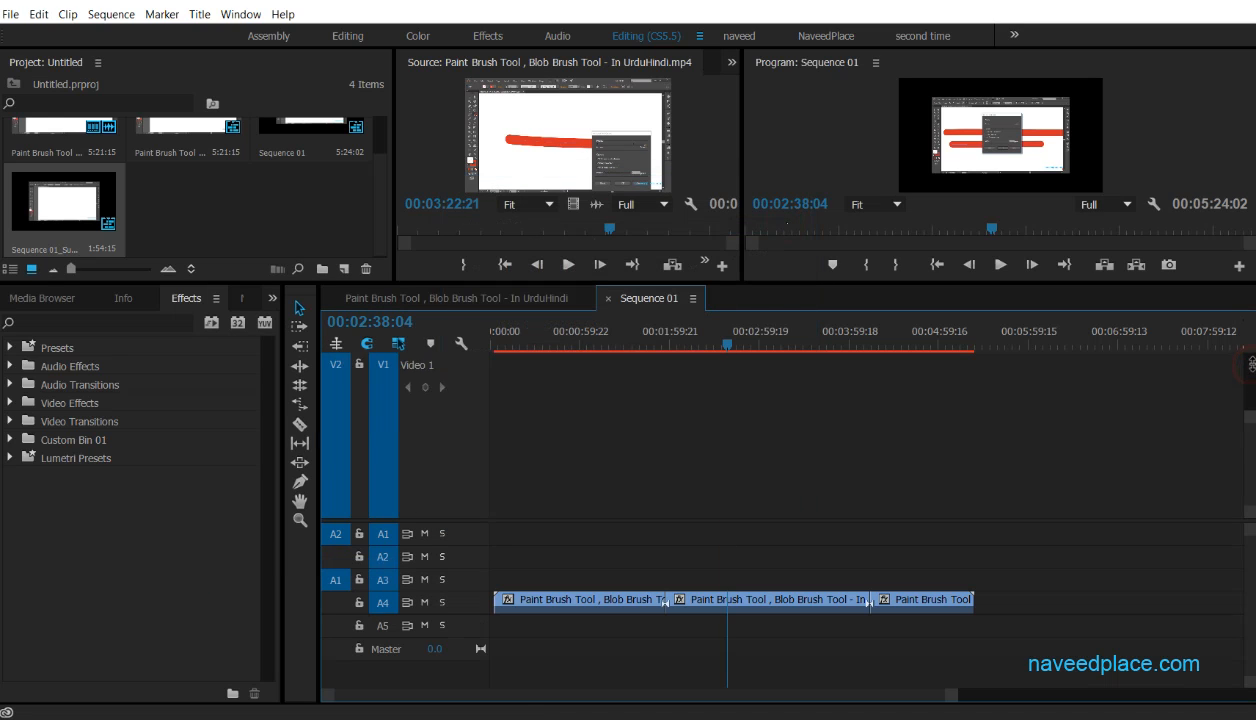
key(ctrl+z)
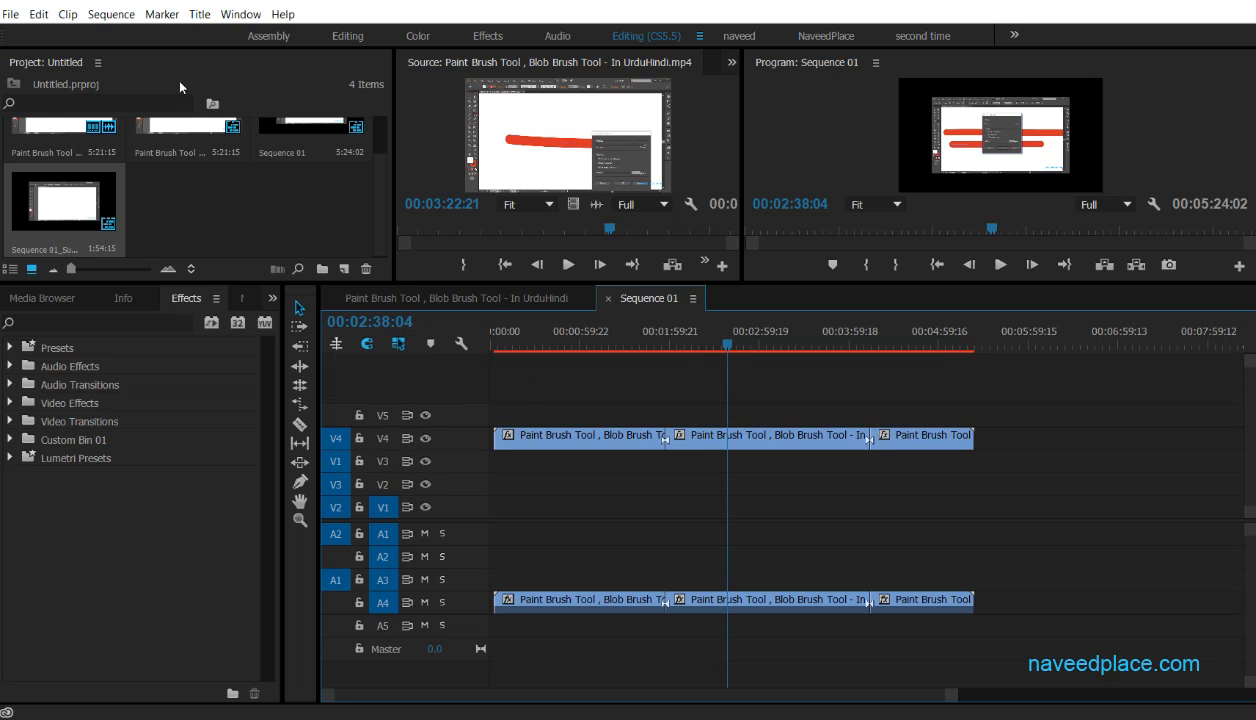
Step: Open the Delete Tracks options and cancel without deleting any track
click(110, 15)
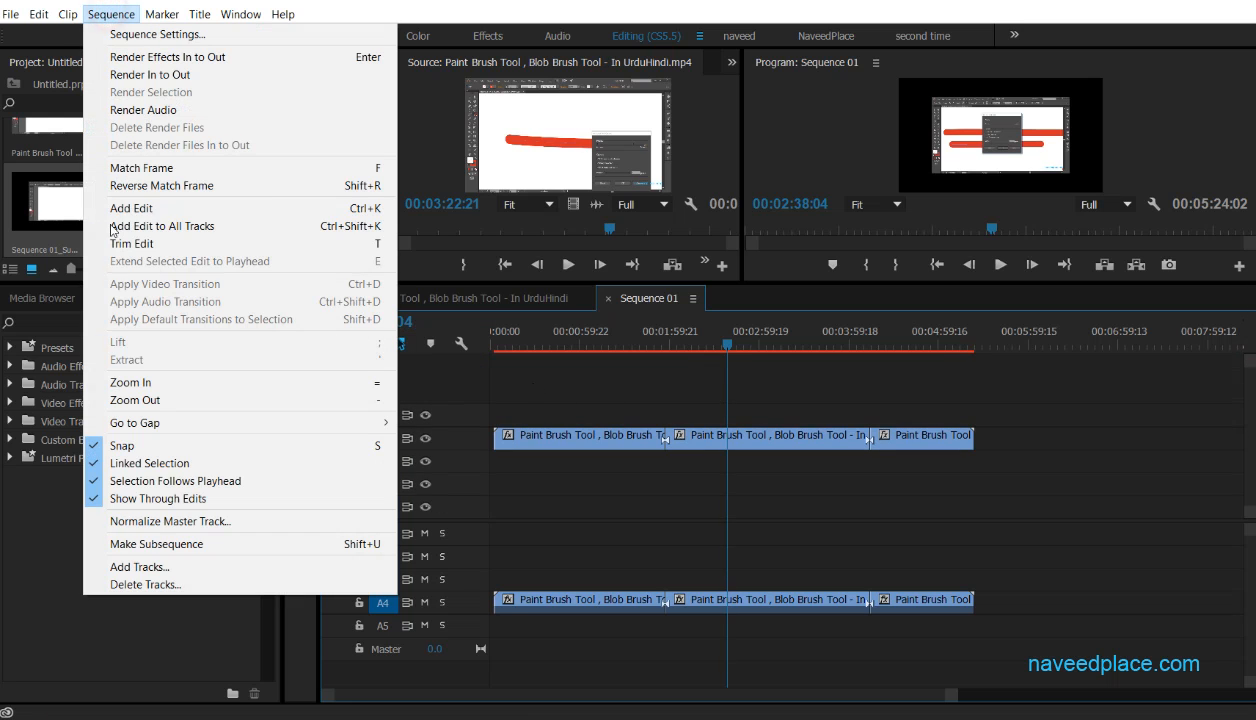
click(140, 584)
click(728, 260)
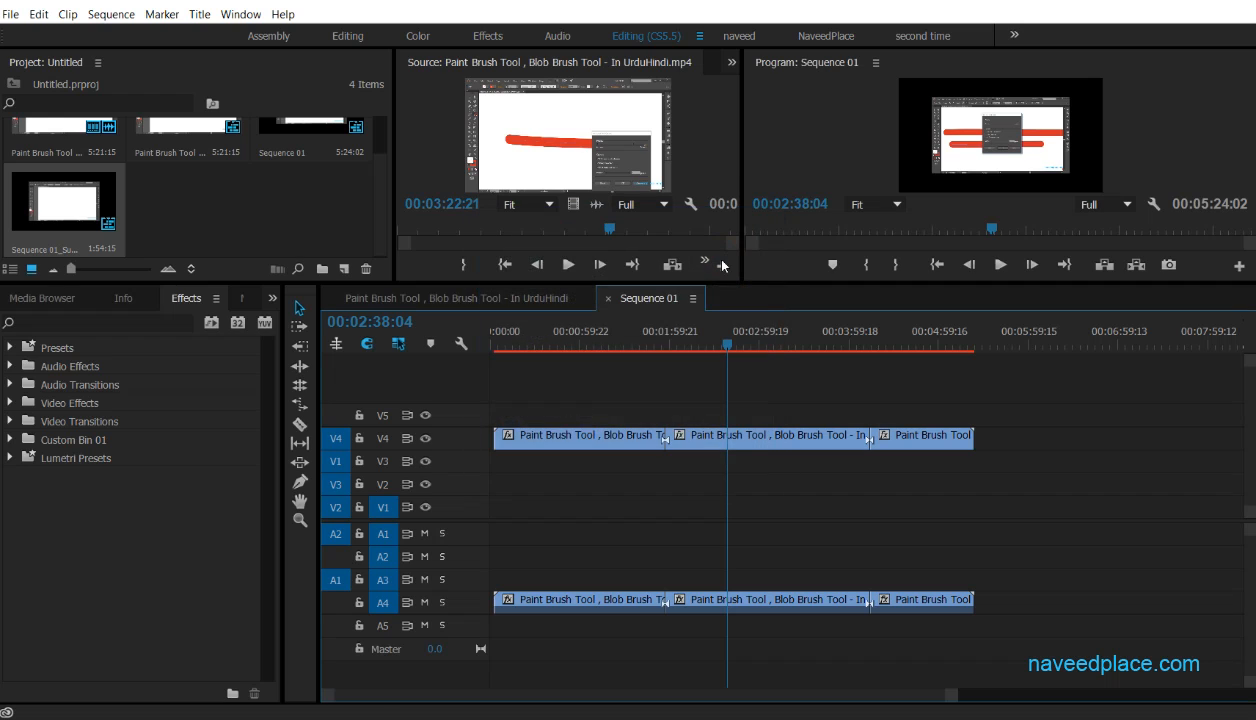
click(562, 435)
click(110, 14)
click(673, 387)
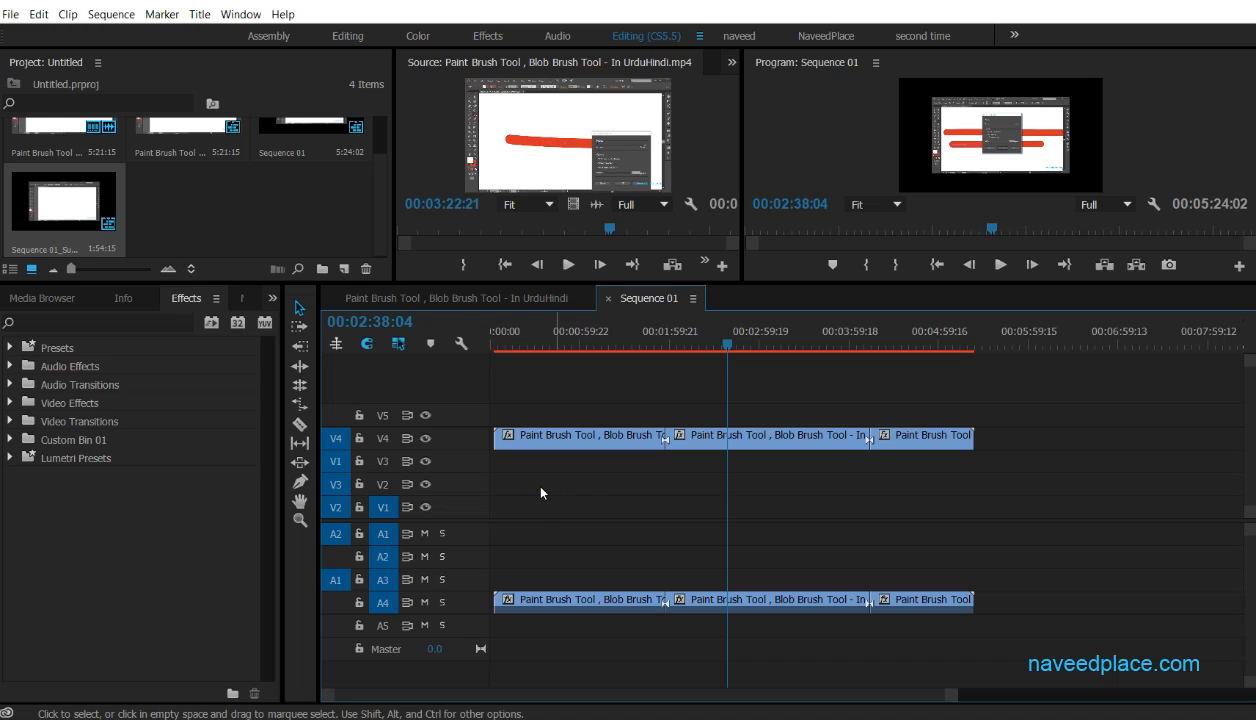
click(507, 471)
click(553, 533)
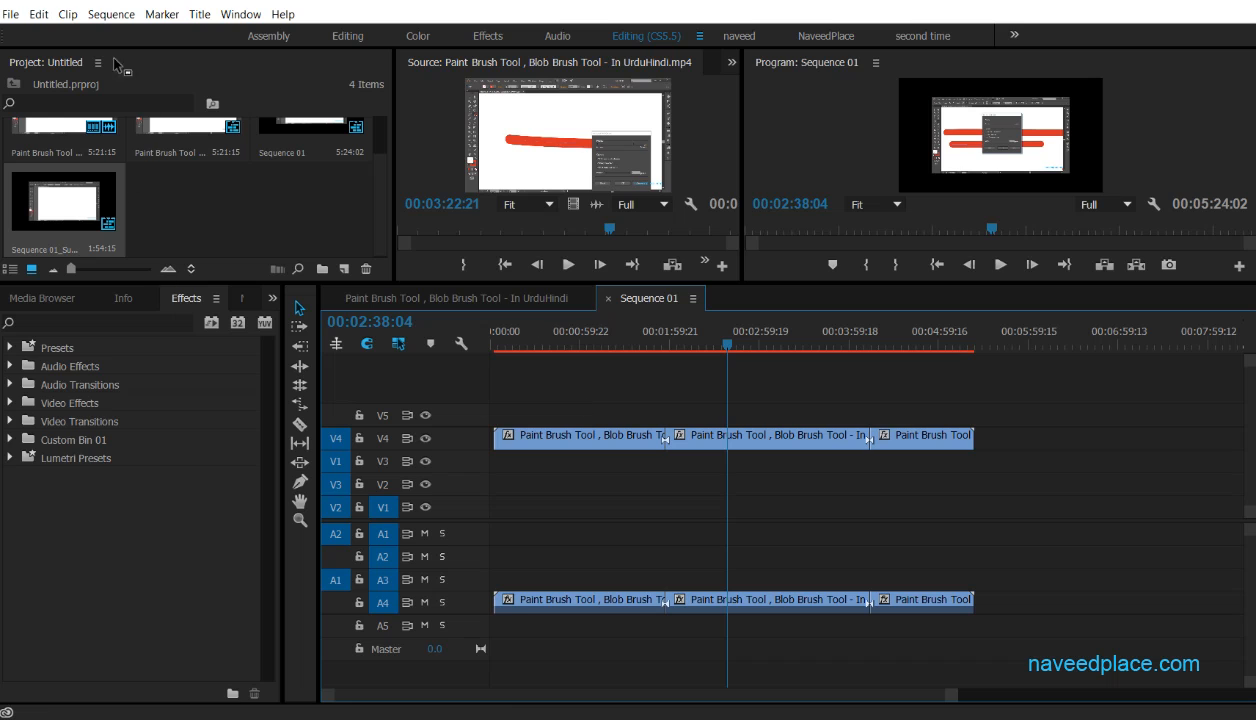
click(108, 14)
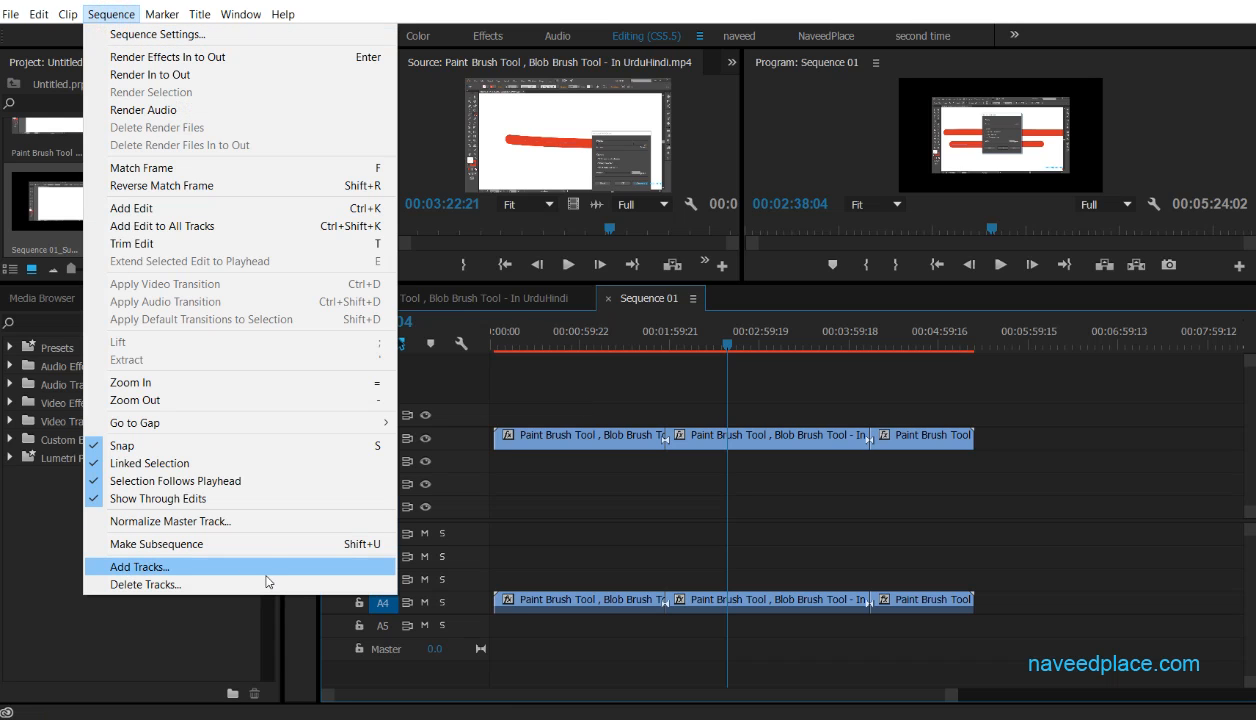